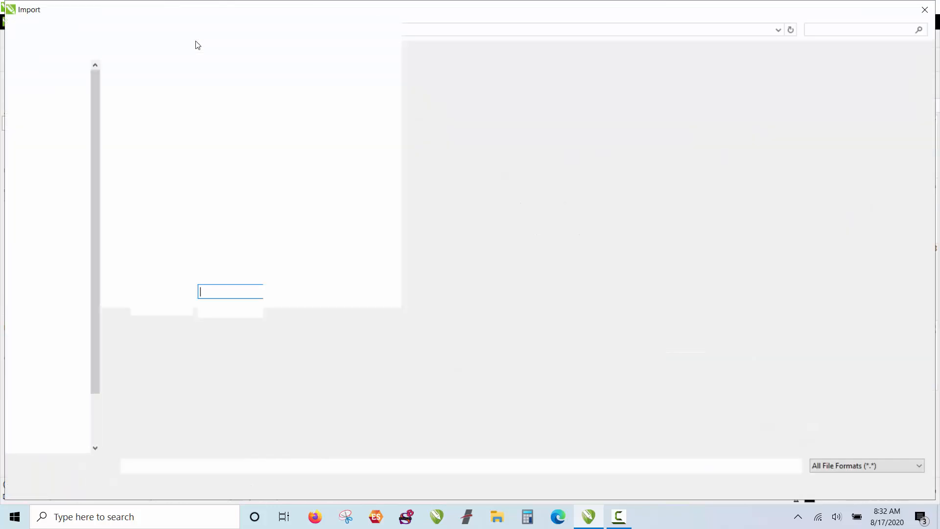
Step: Import the "Specifically Sparkle" artwork and place it on the page
double_click(223, 287)
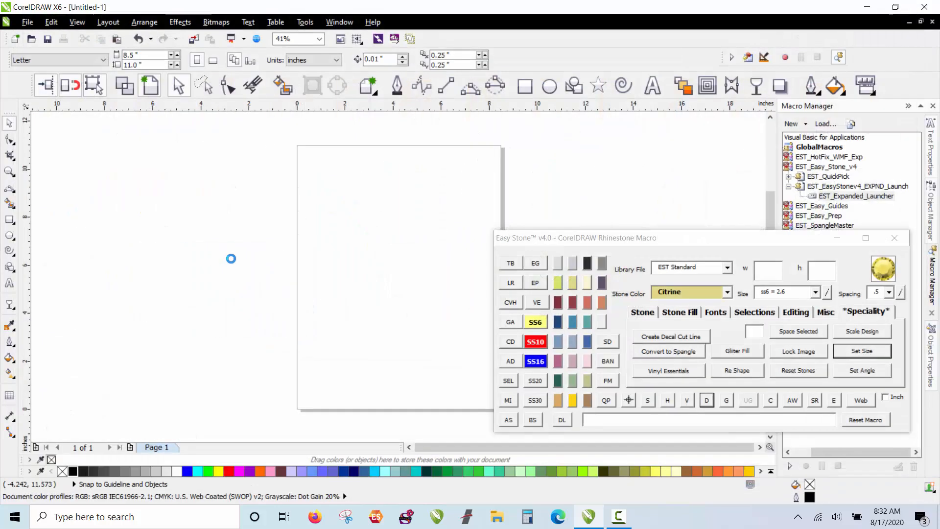
left_click(297, 199)
left_click(313, 286)
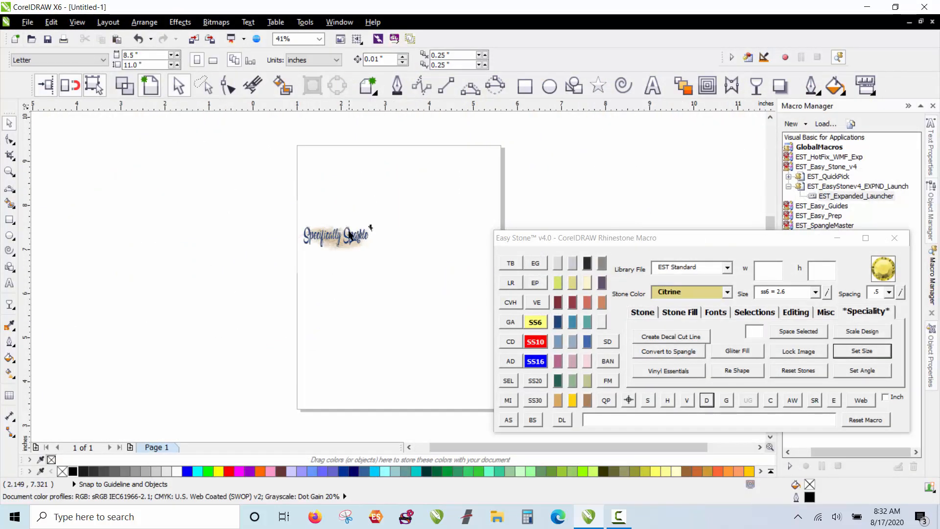
scroll(353, 240, "up", 5)
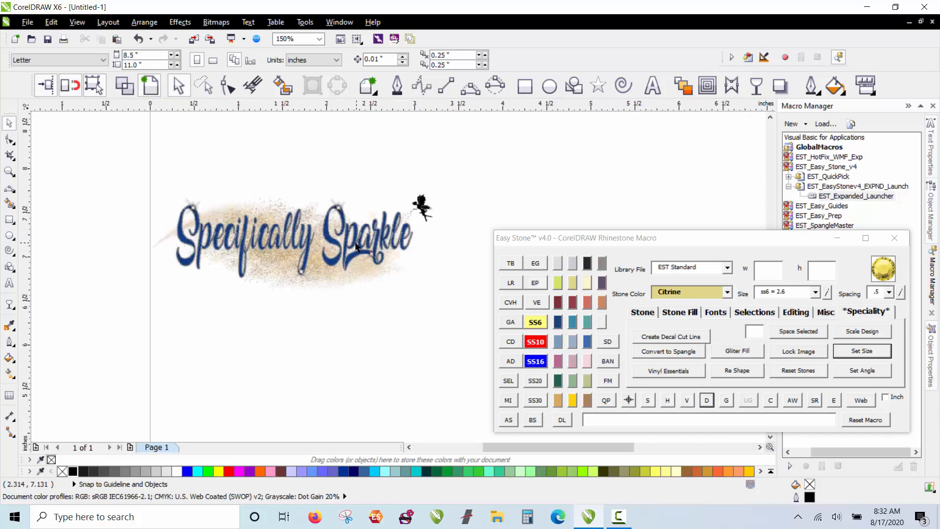
scroll(356, 246, "up", 3)
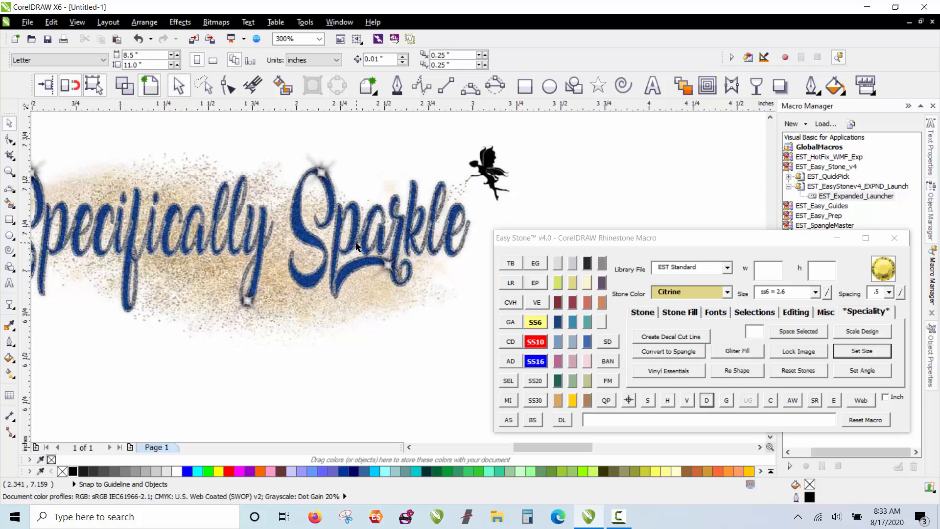
scroll(355, 246, "down", 2)
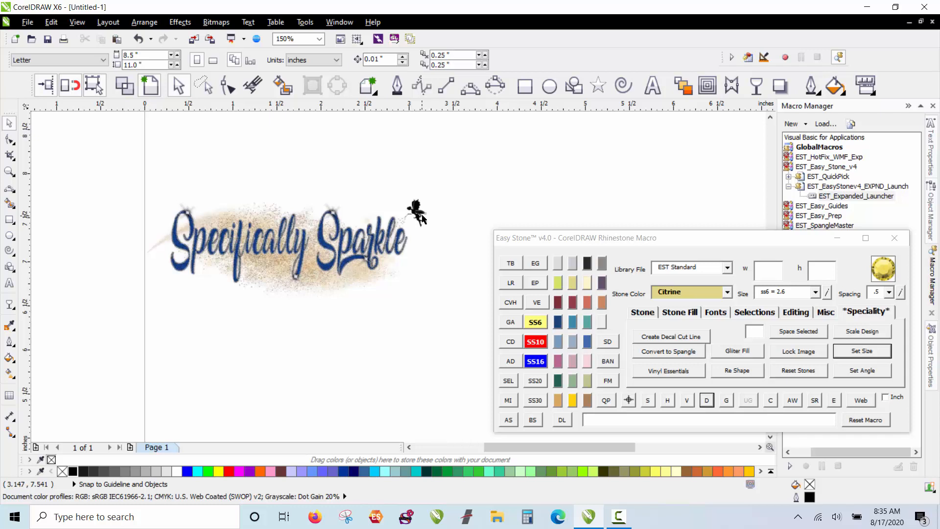
Step: Use Easy Stone's Set Size to measure across the artwork from its far edge to the fairy and resize that span to 10 inches wide
left_click_drag(315, 244, 354, 231)
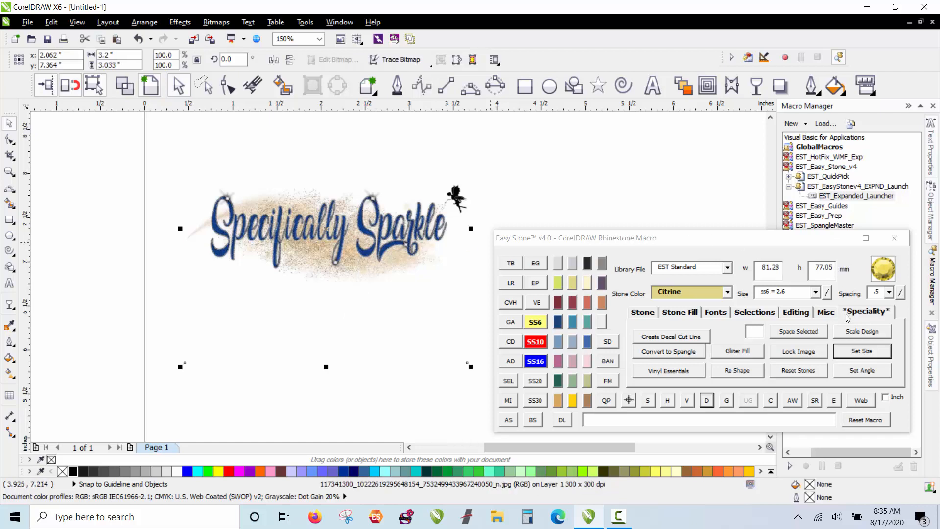
left_click(869, 314)
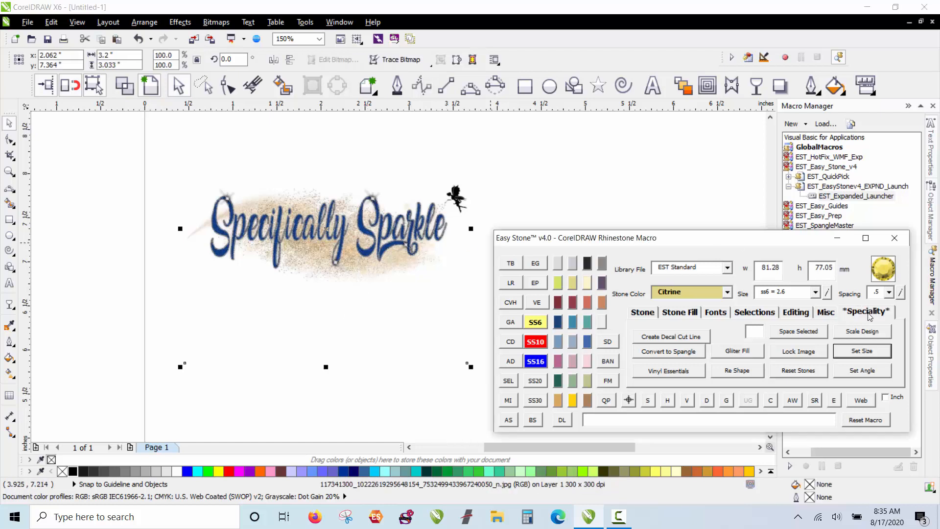
left_click(869, 358)
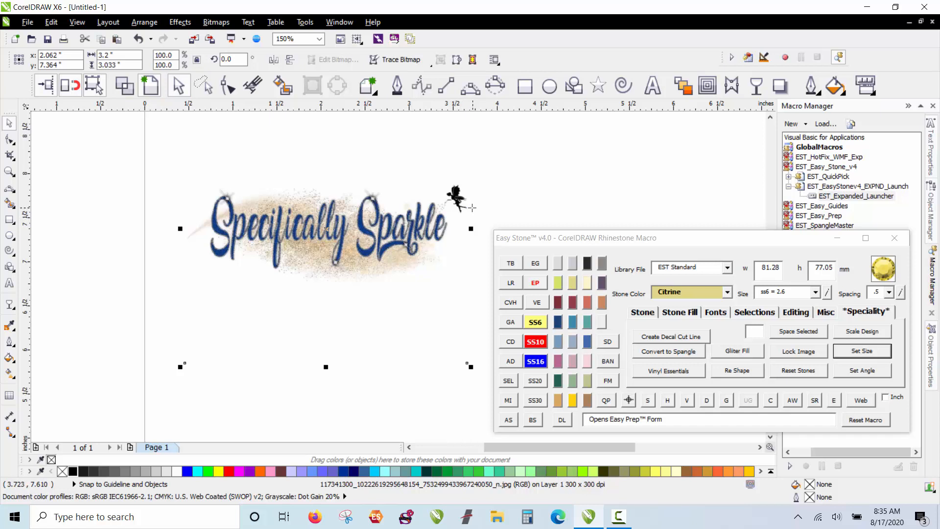
left_click(471, 208)
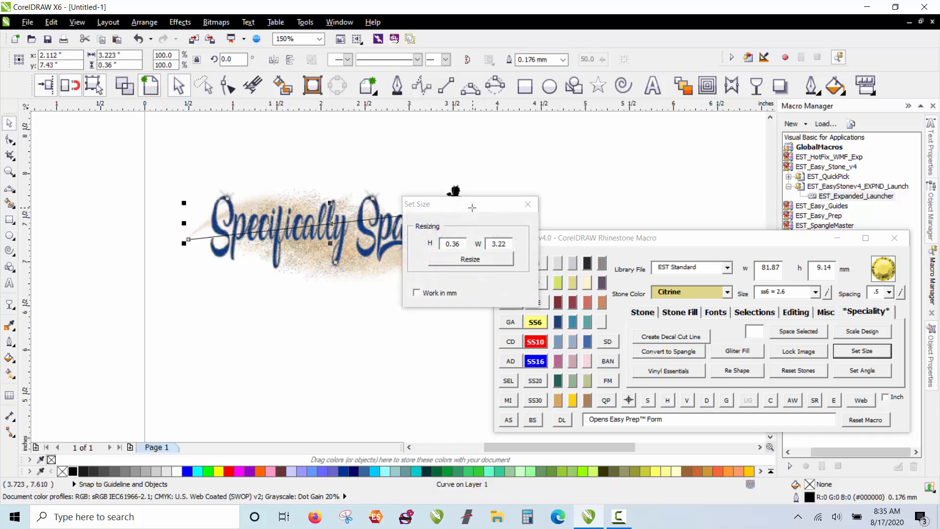
left_click_drag(472, 207, 433, 288)
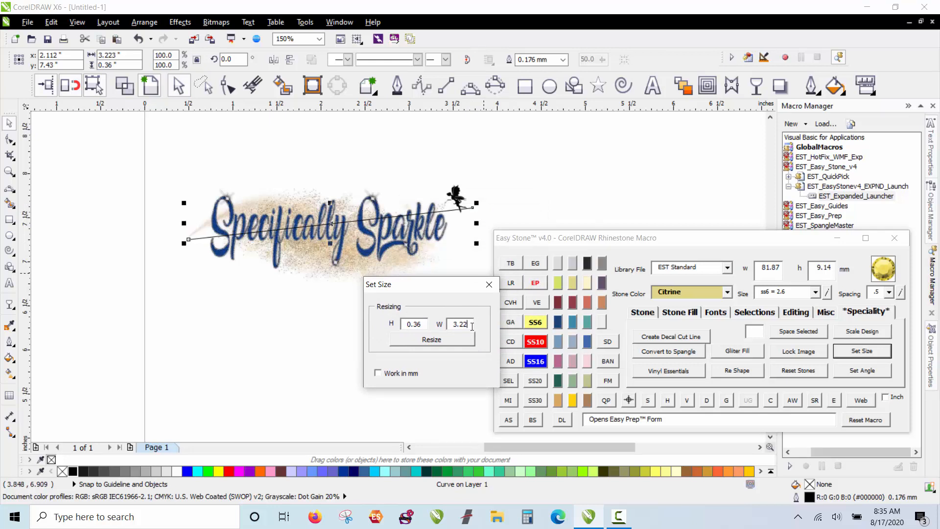
double_click(465, 324)
type("10")
left_click(399, 342)
Step: Move the enlarged artwork off the page into the empty workspace to the page's left
scroll(293, 202, "down", 3)
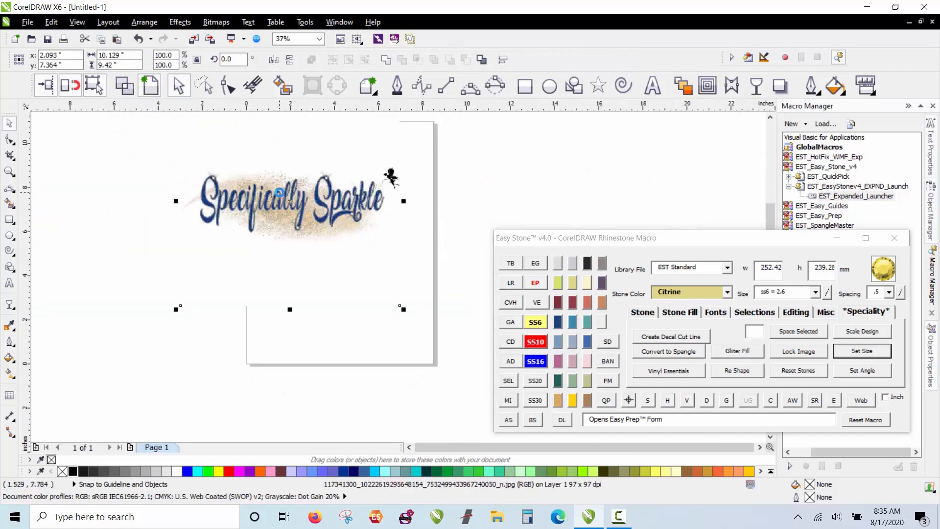
left_click_drag(294, 210, 277, 259)
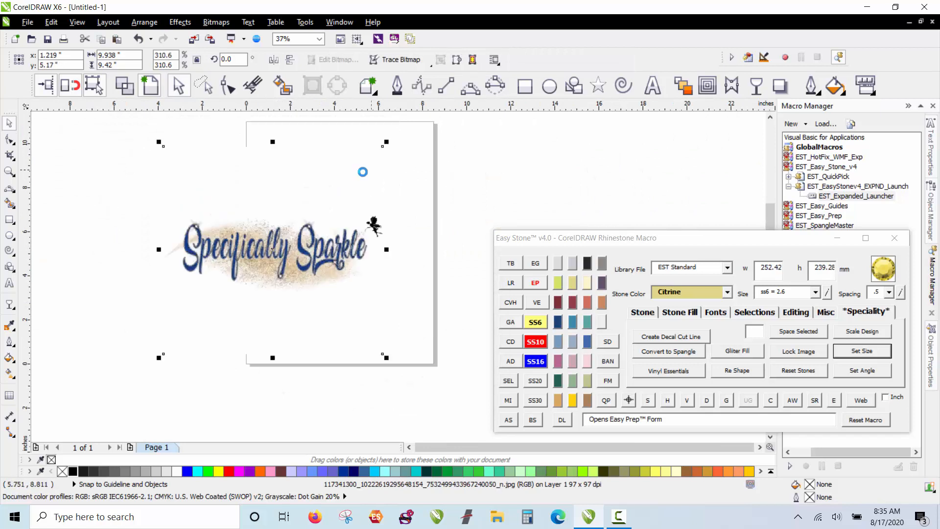
scroll(364, 172, "down", 1)
left_click_drag(348, 211, 229, 215)
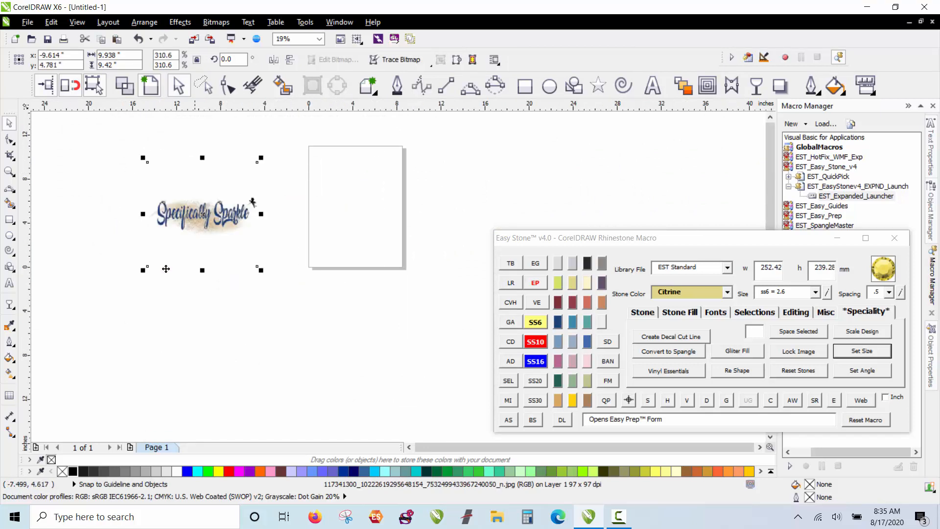
left_click(170, 288)
scroll(172, 211, "up", 1)
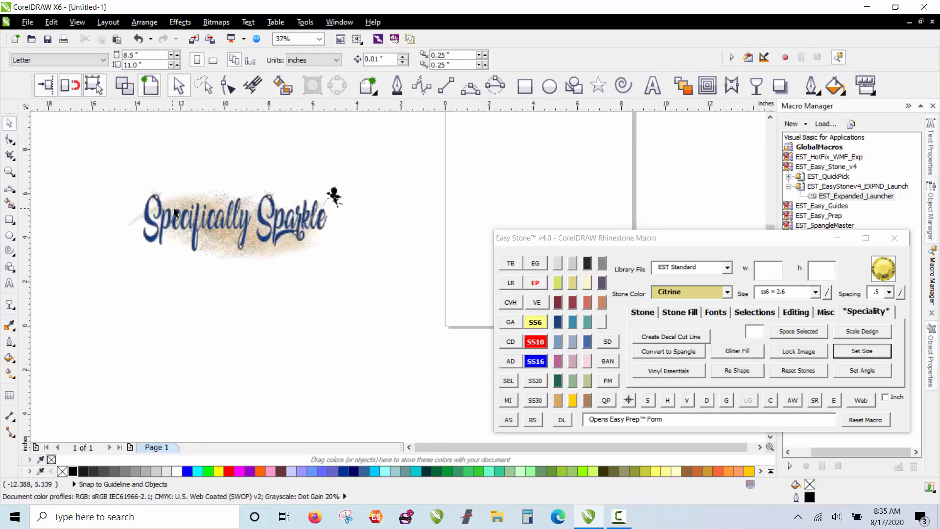
left_click(211, 219)
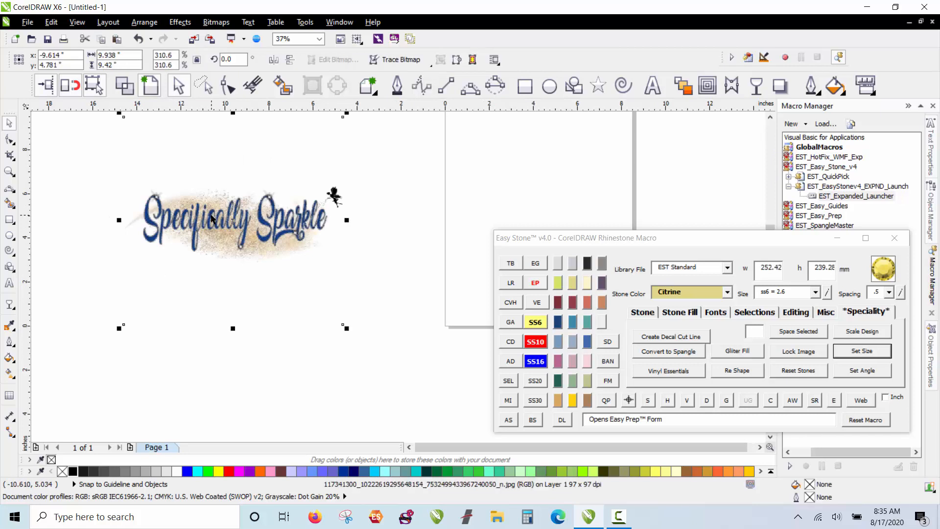
left_click_drag(211, 219, 219, 226)
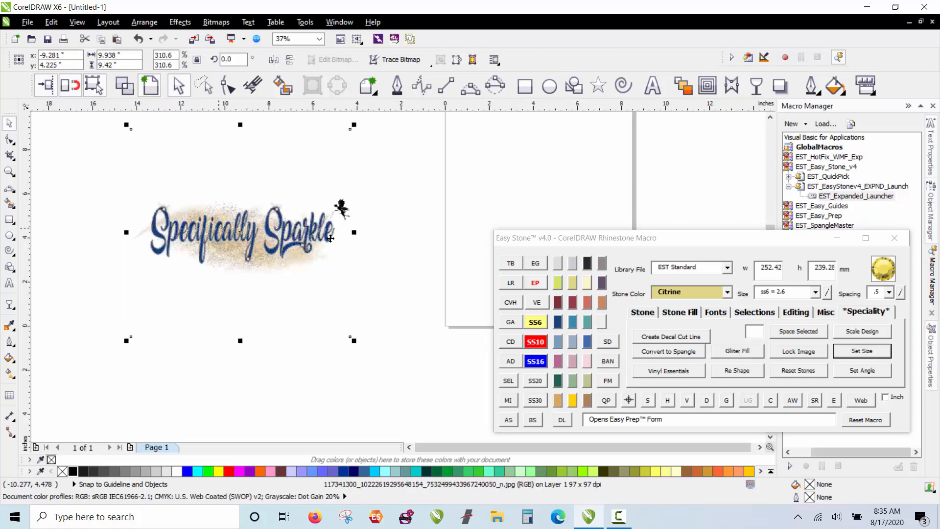
Step: Apply a uniform transparency of 50 to the artwork
left_click(759, 85)
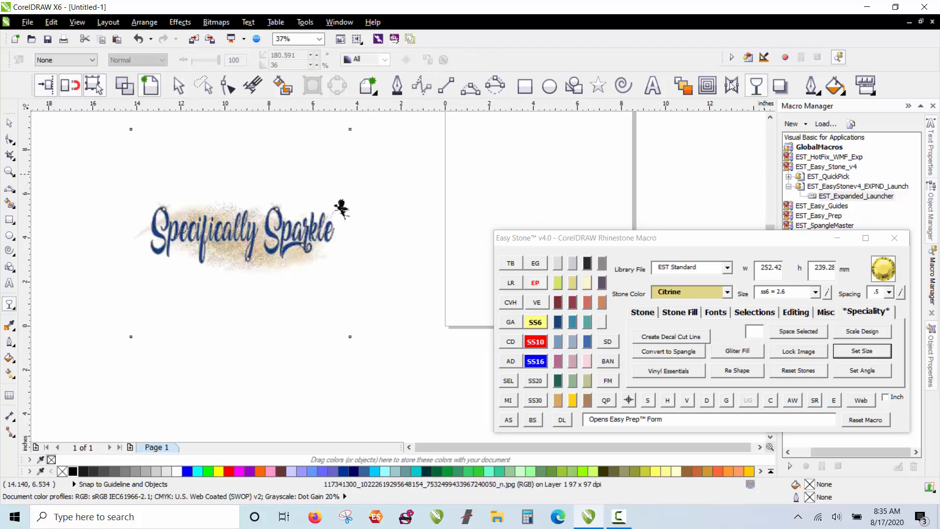
left_click(90, 63)
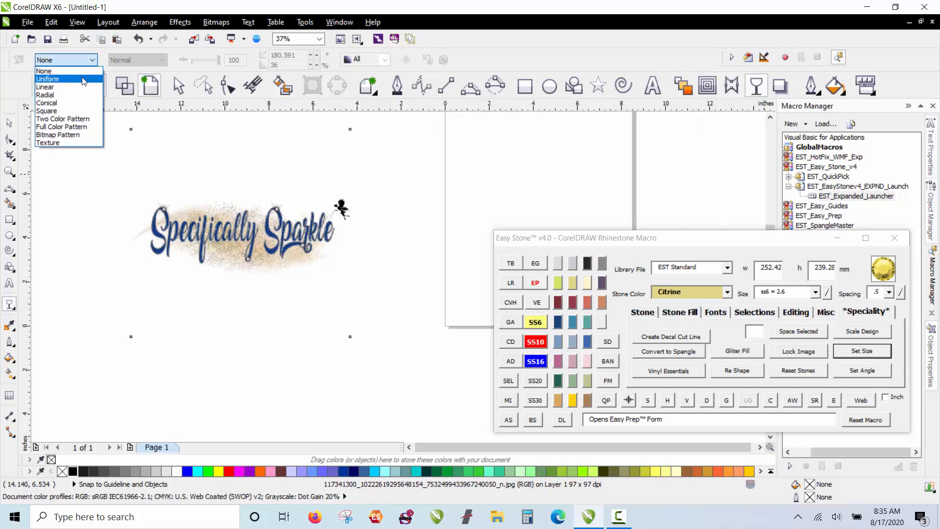
left_click(81, 79)
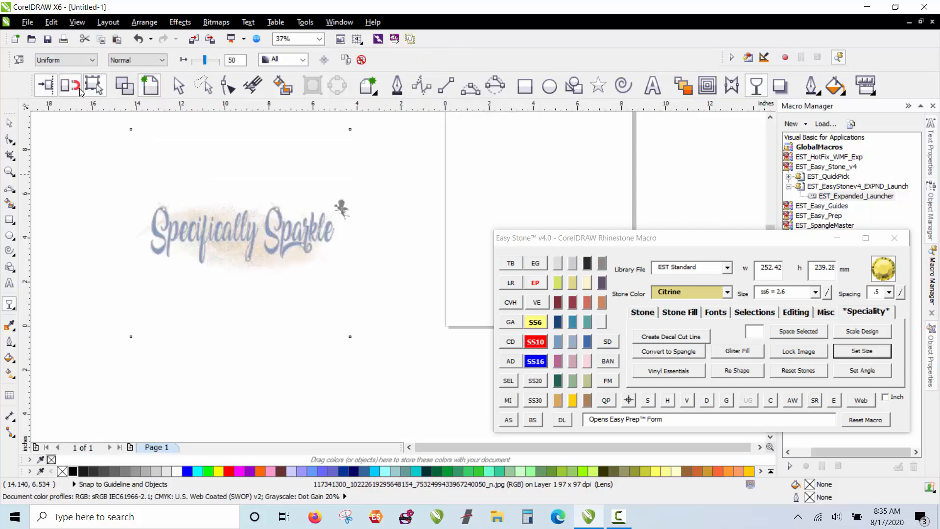
left_click(71, 154)
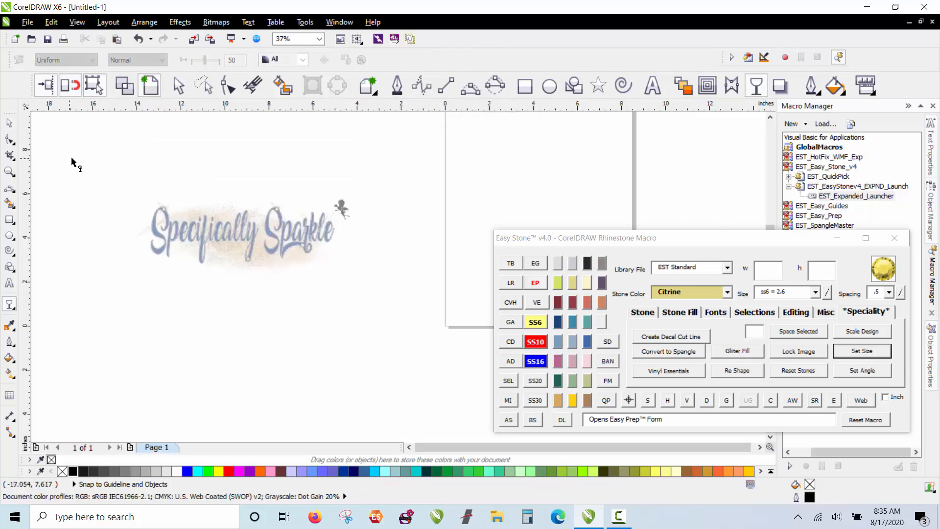
Step: Lock the faded artwork in place as a tracing background
left_click(9, 123)
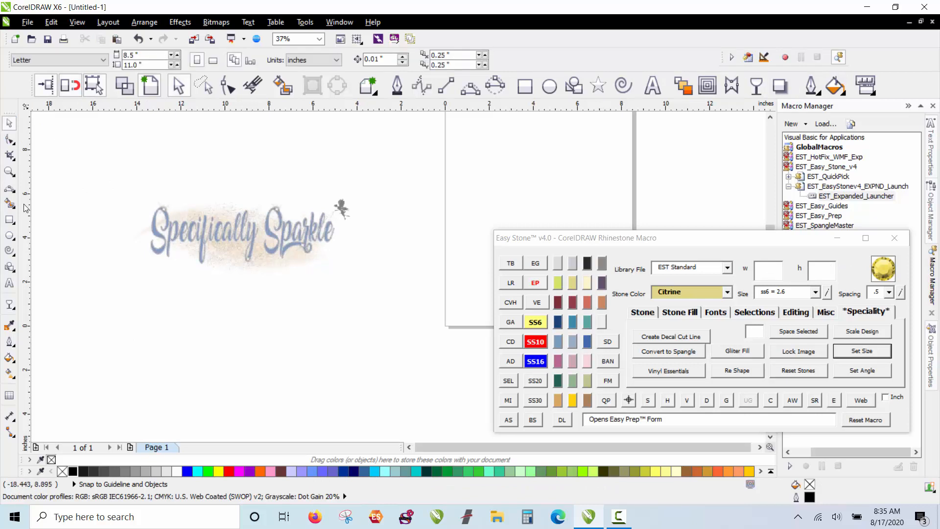
left_click(253, 236)
right_click(254, 235)
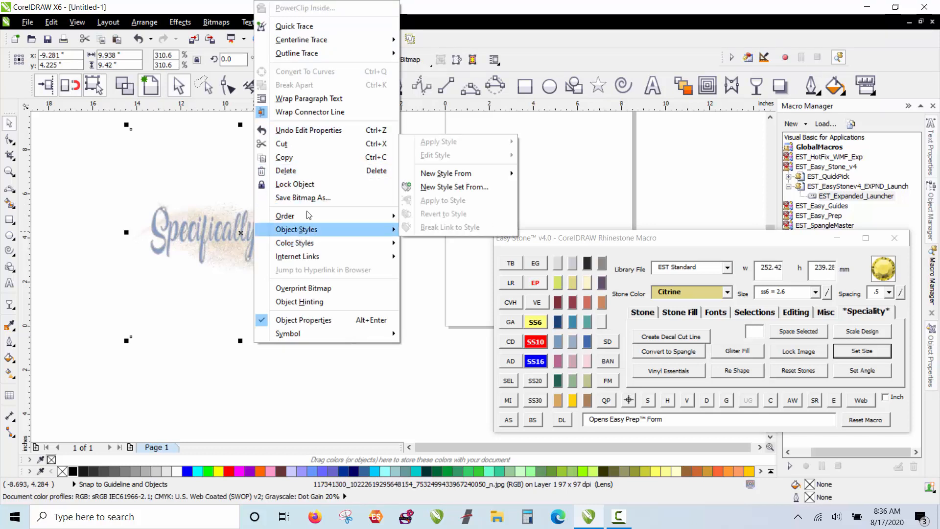
left_click(294, 184)
left_click(368, 234)
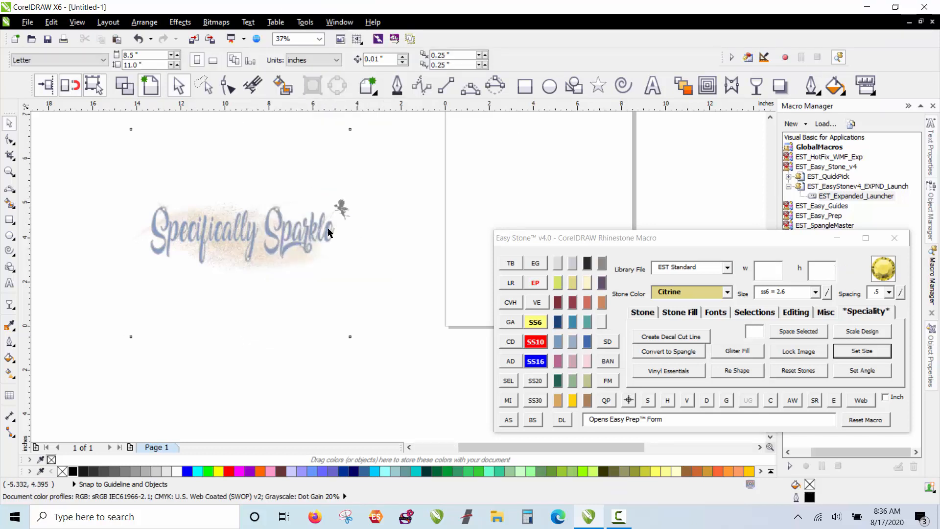
Step: Drop two Cobalt Blue stones on the final e of "Sparkle": an ss10 on the thick stroke and an ss6 at the tail
scroll(331, 230, "up", 5)
scroll(317, 202, "down", 2)
scroll(288, 198, "up", 2)
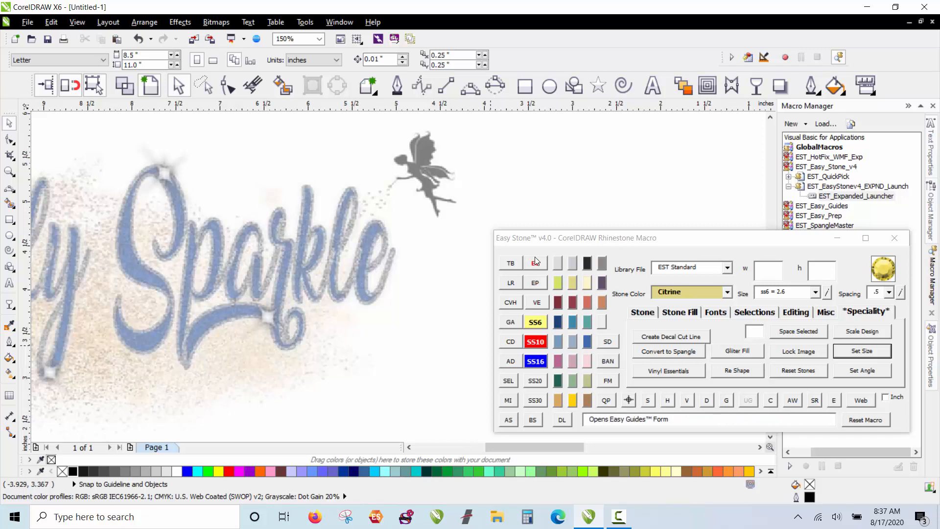
left_click(557, 322)
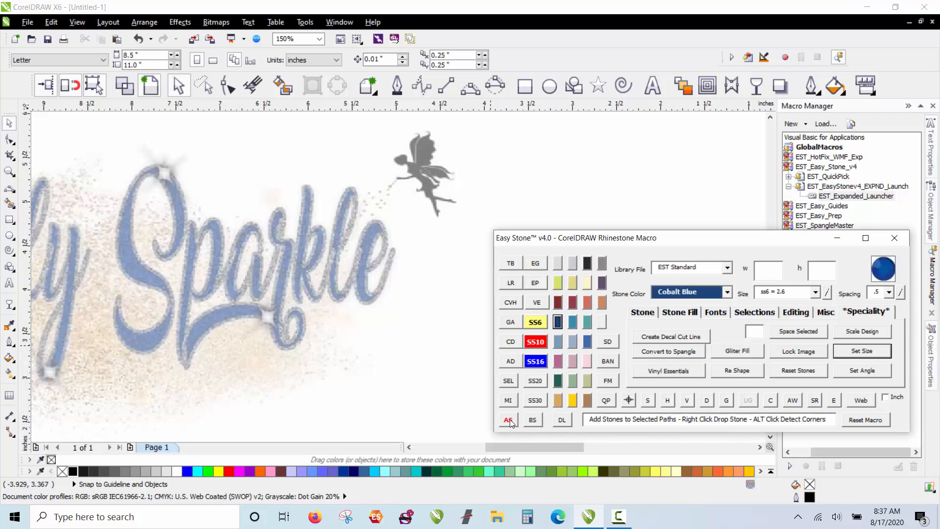
left_click(544, 344)
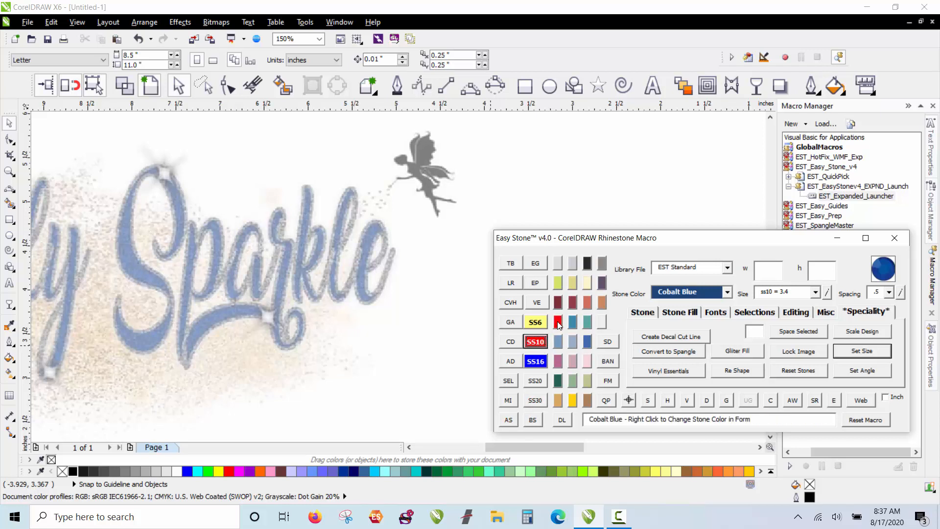
left_click(508, 419)
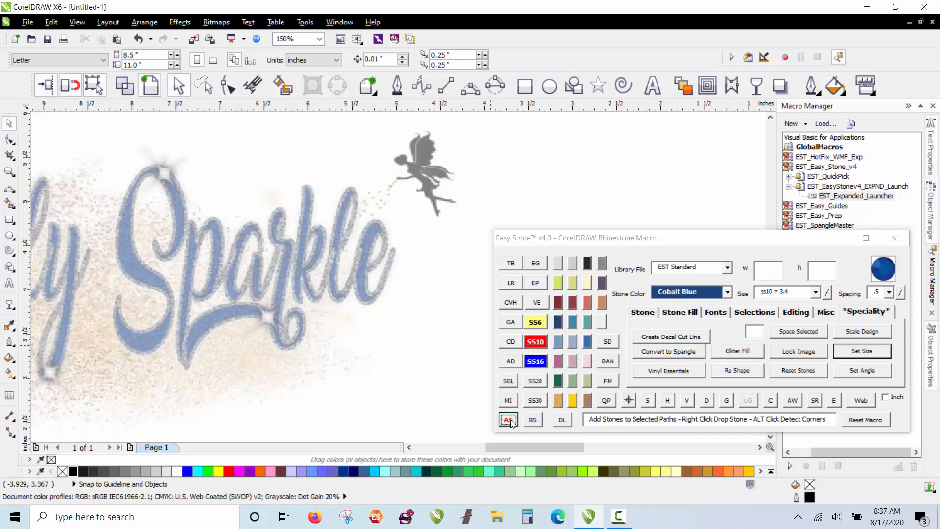
right_click(362, 253)
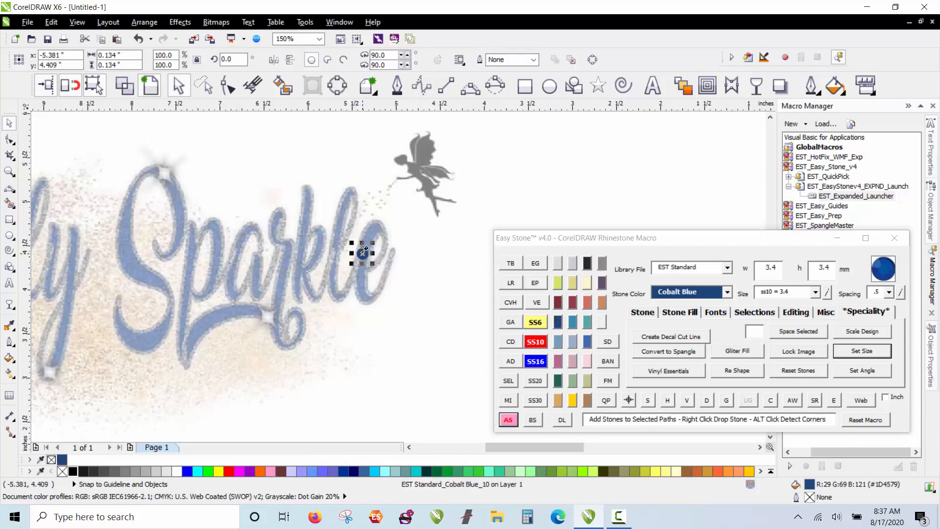
right_click(537, 324)
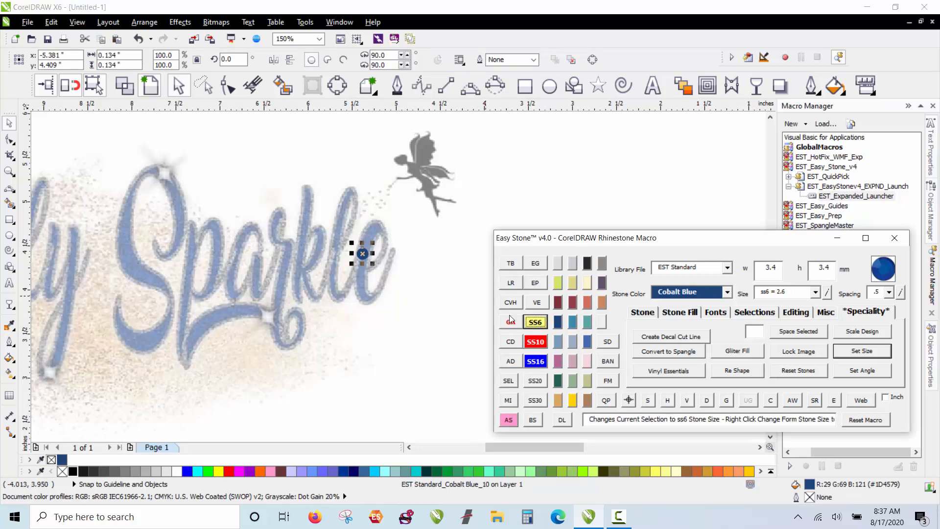
right_click(394, 259)
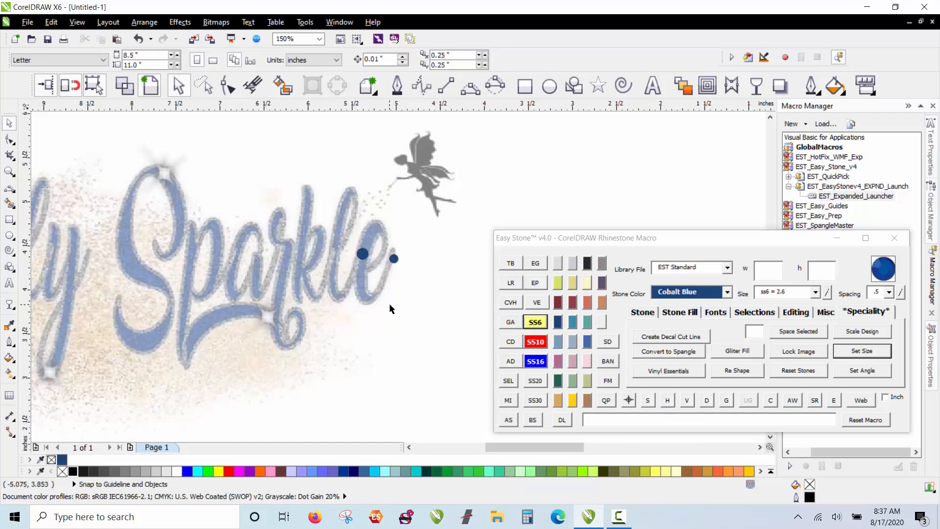
Step: Move the ss10 stone to the top of the thick blue stroke of the final e
scroll(373, 205, "up", 2)
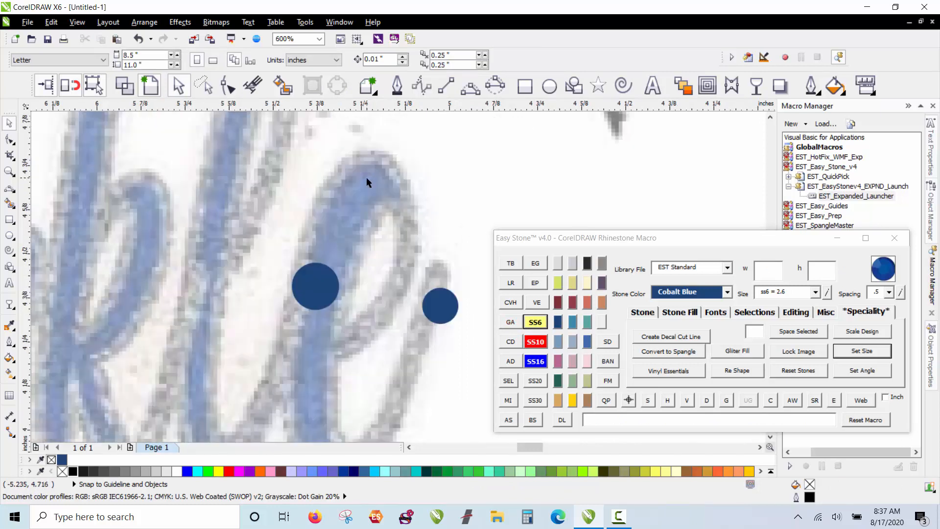
left_click(328, 281)
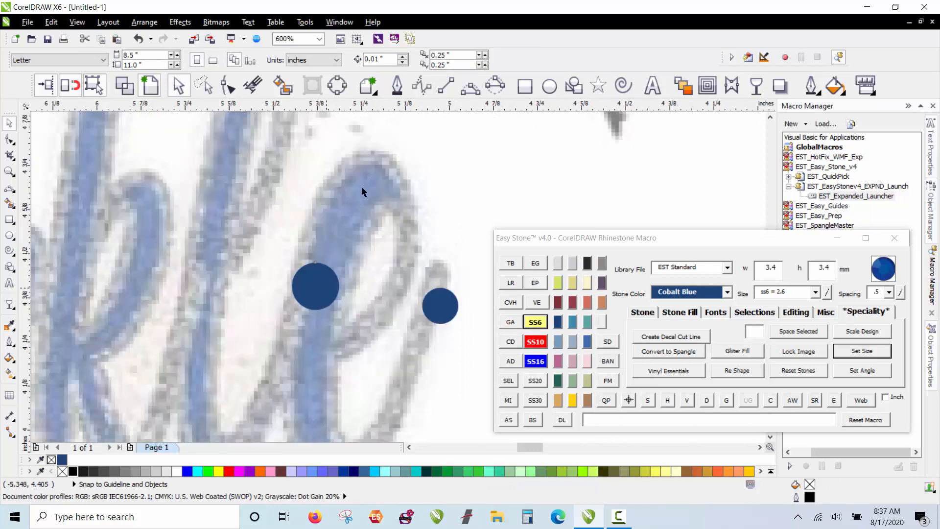
left_click(322, 272)
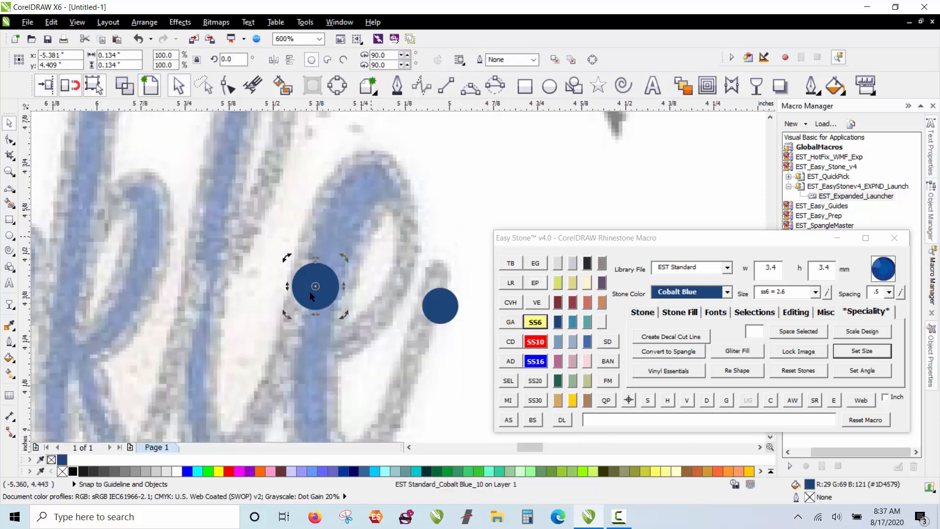
left_click(345, 273)
left_click_drag(323, 308, 382, 201)
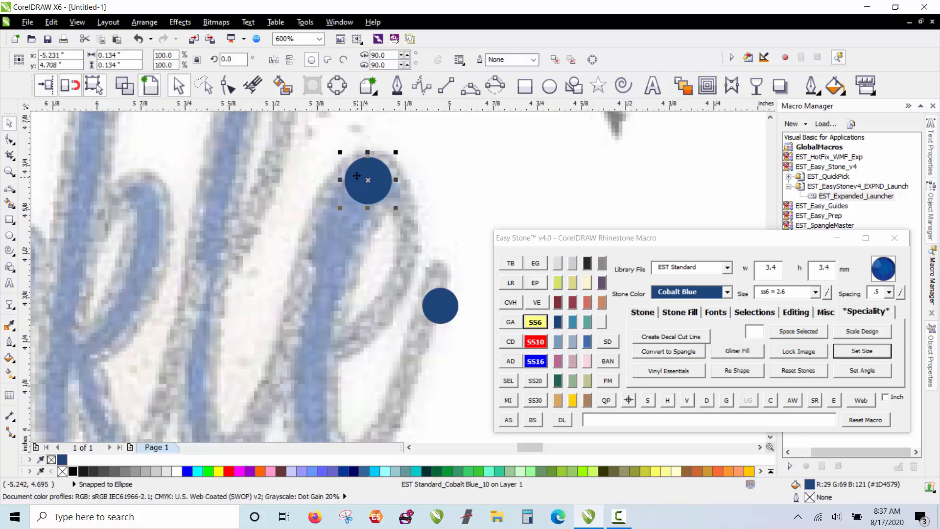
Step: Move the ss6 stone onto the tip of the thin grey tail of the final e
scroll(356, 175, "down", 1)
scroll(395, 231, "up", 1)
left_click_drag(417, 251, 415, 226)
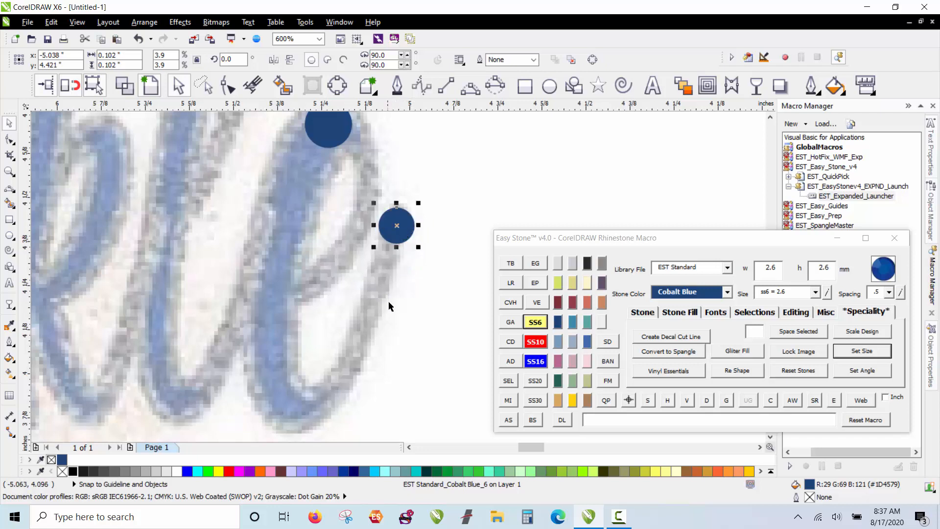
Step: Copy the ss10 stone from the top of the final e to the bottom of its thick blue stroke
scroll(290, 182, "down", 1)
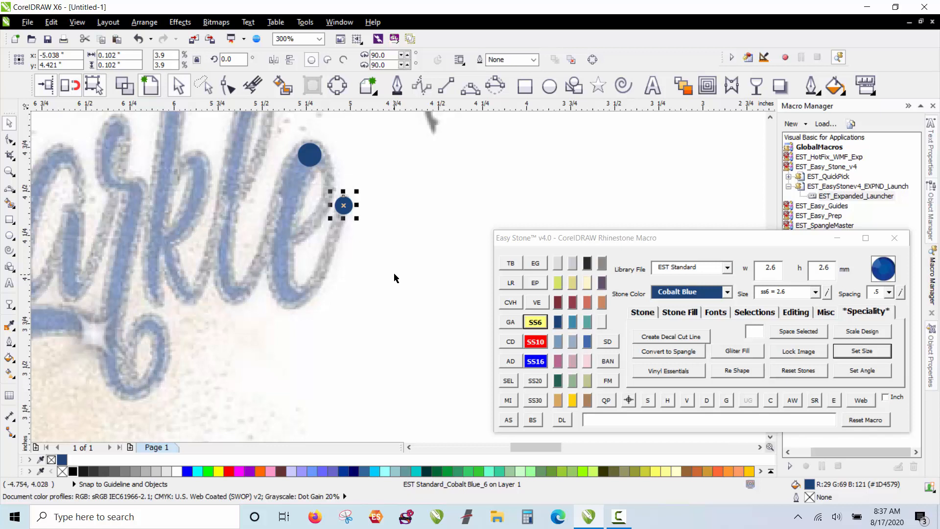
scroll(395, 277, "down", 1)
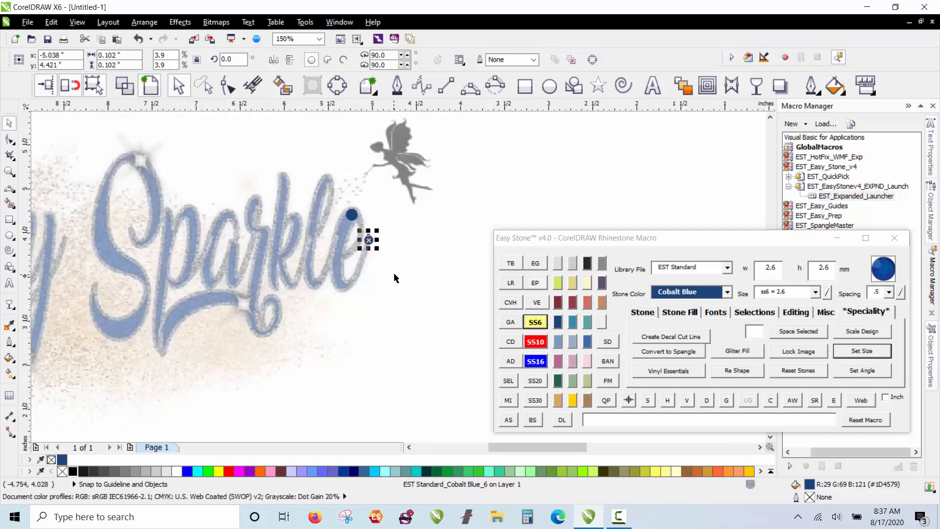
scroll(394, 274, "down", 1)
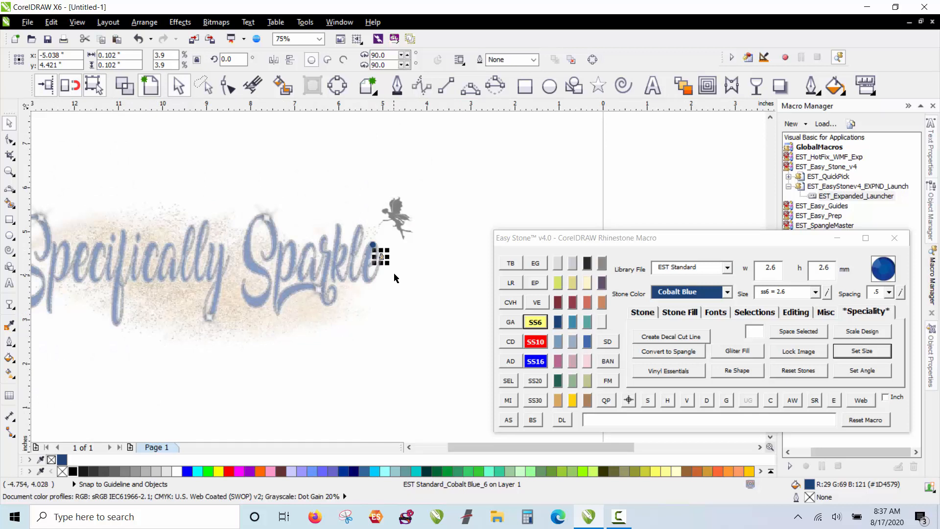
scroll(394, 275, "up", 1)
scroll(395, 275, "up", 1)
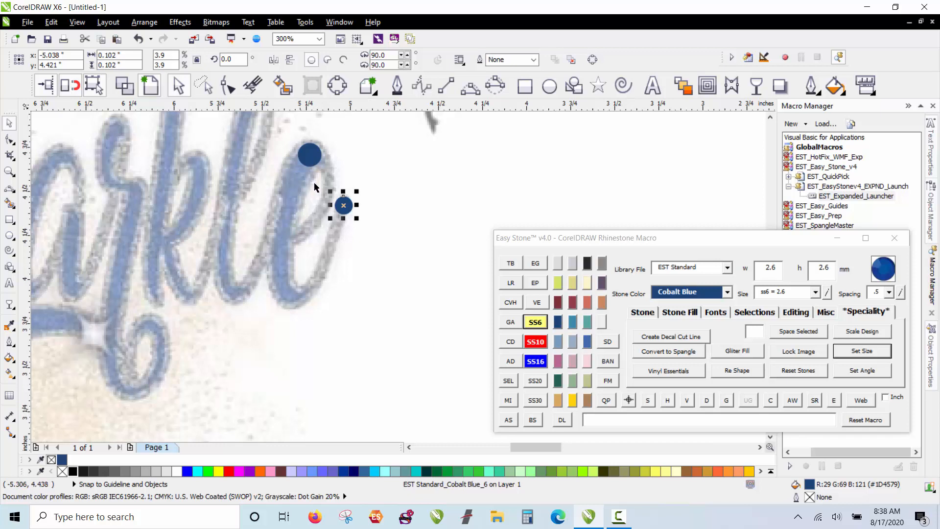
left_click(415, 196)
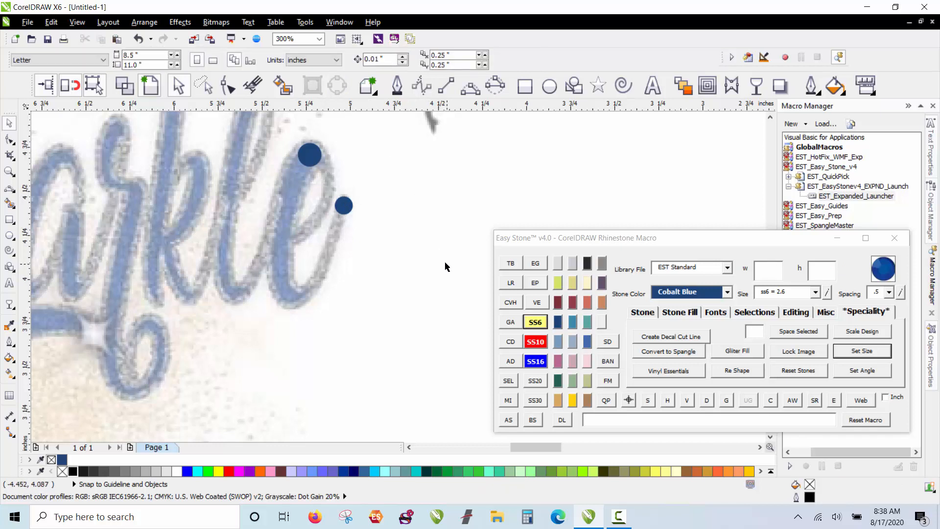
scroll(320, 174, "up", 1)
scroll(318, 171, "down", 1)
left_click(309, 161)
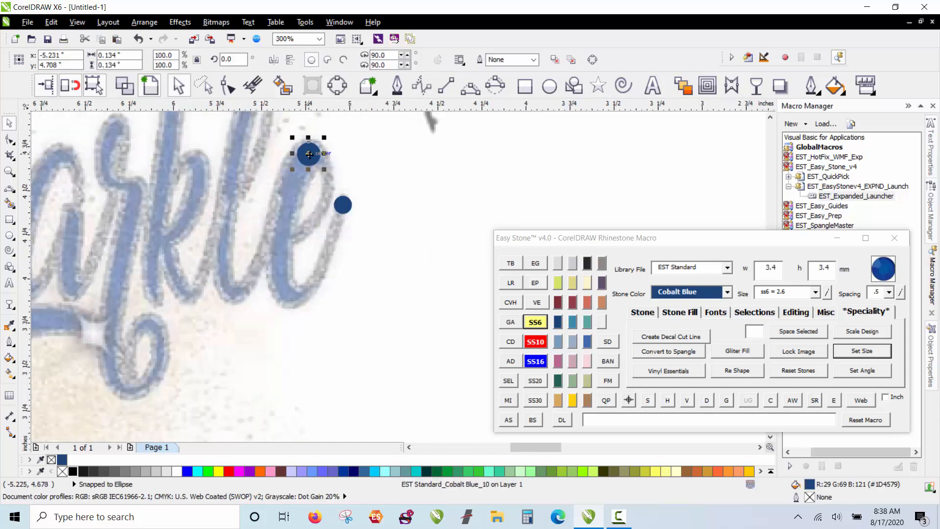
scroll(310, 153, "up", 1)
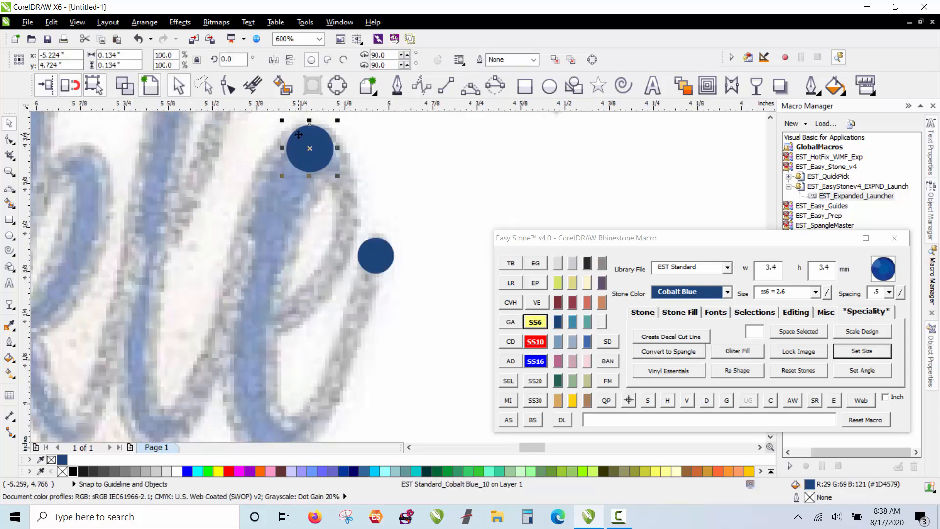
scroll(307, 147, "down", 1)
left_click_drag(309, 148, 284, 283)
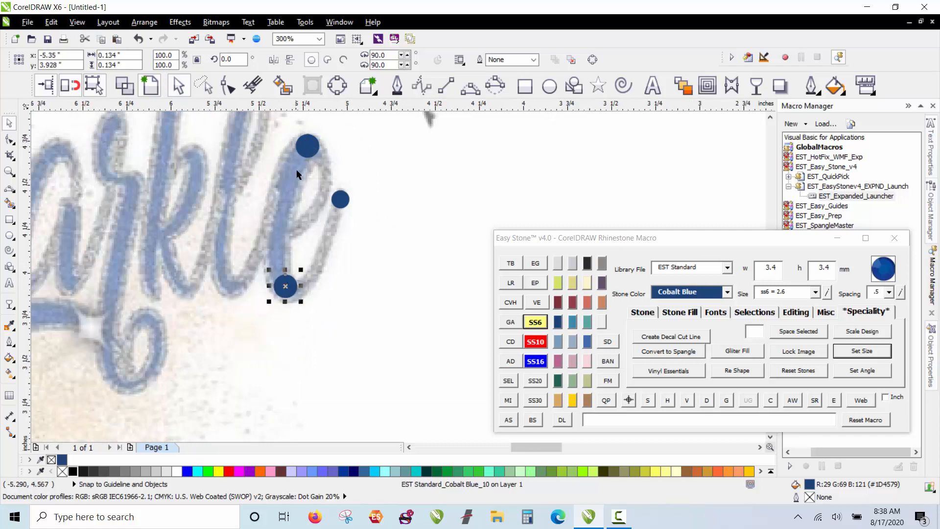
Step: Add a line of stones on a path between the top and bottom ss10 stones of the final e
left_click(309, 157, "shift")
left_click(515, 422)
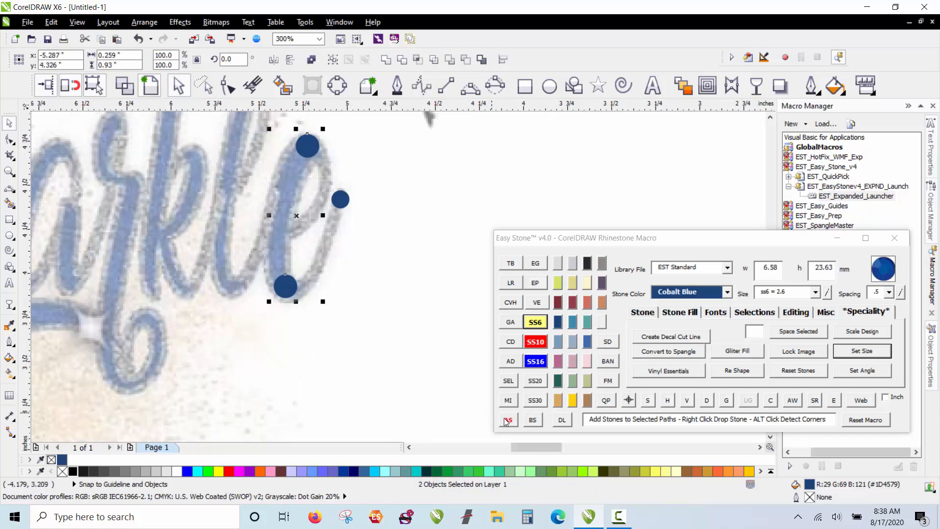
scroll(258, 174, "up", 1)
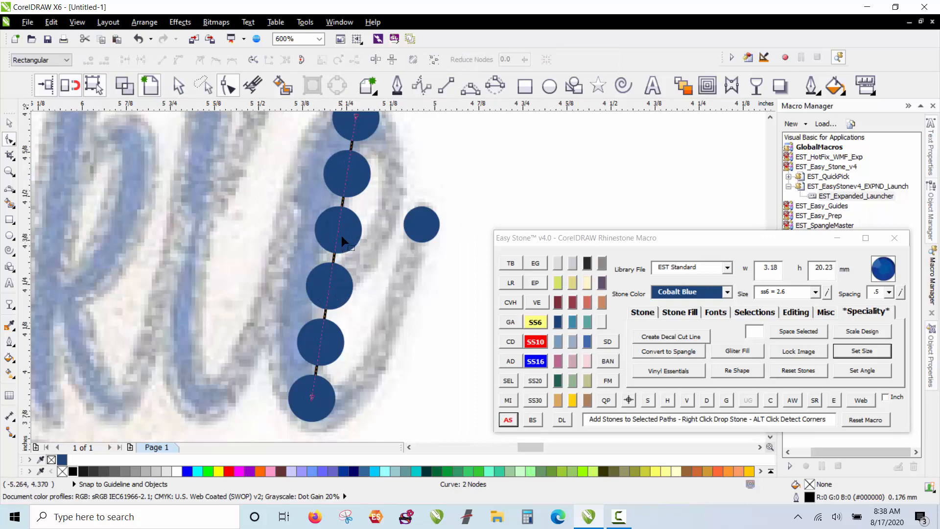
Step: Bend the stone path so the stones follow the curve of the e's thick blue stroke
left_click_drag(338, 228, 302, 269)
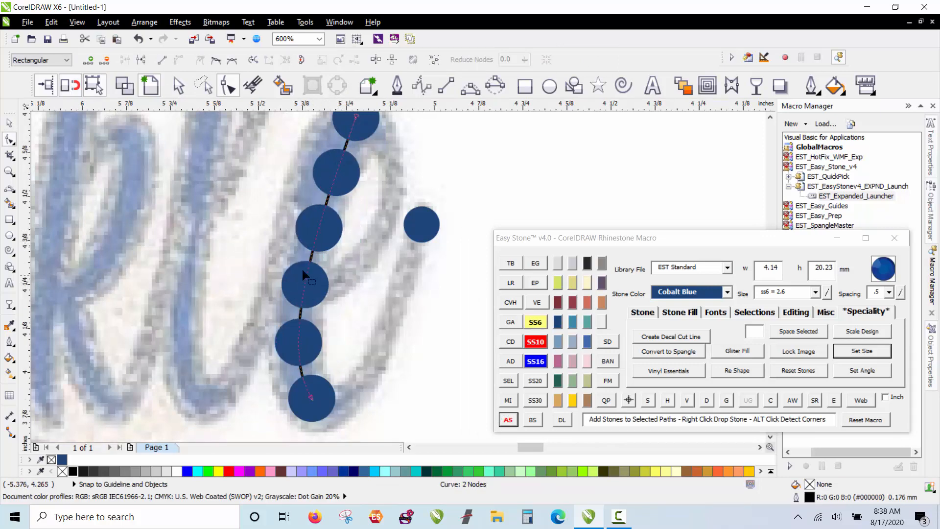
scroll(272, 258, "down", 1)
scroll(313, 186, "up", 1)
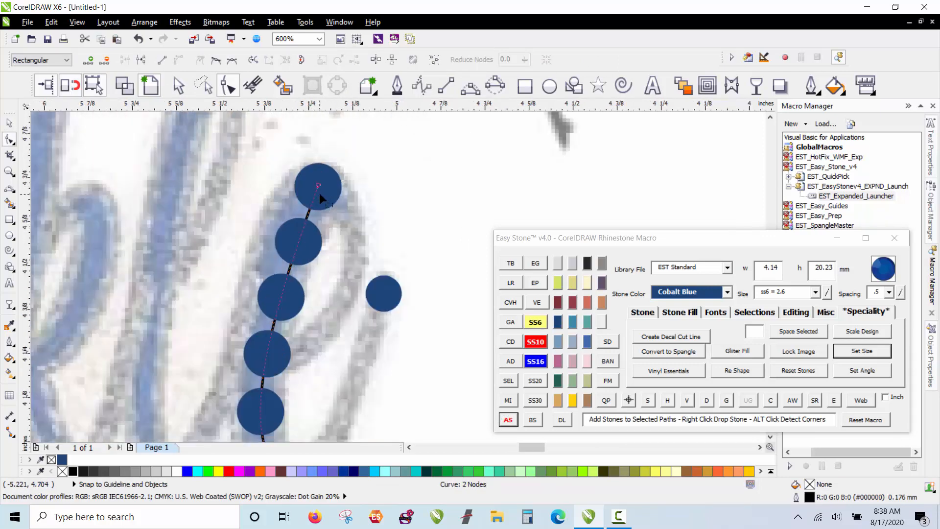
left_click(319, 186)
scroll(319, 186, "down", 1)
scroll(286, 263, "up", 1)
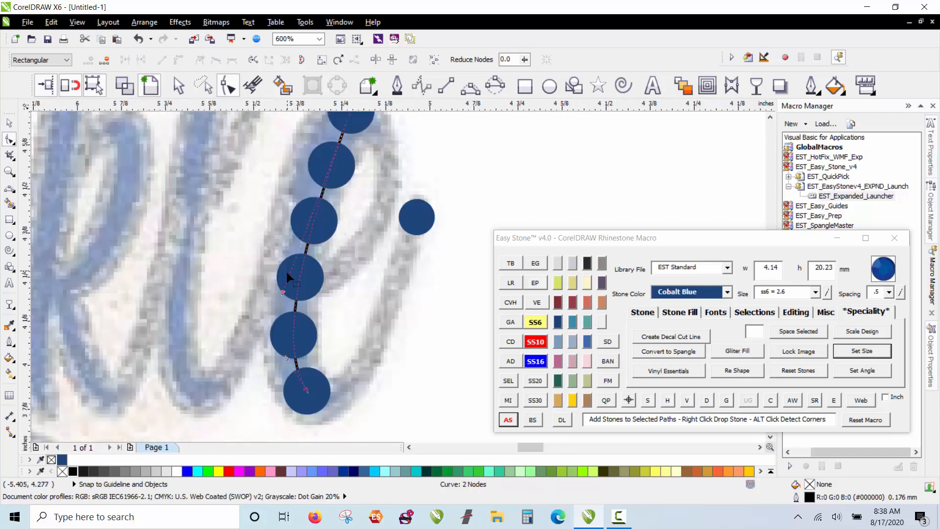
left_click_drag(283, 292, 293, 166)
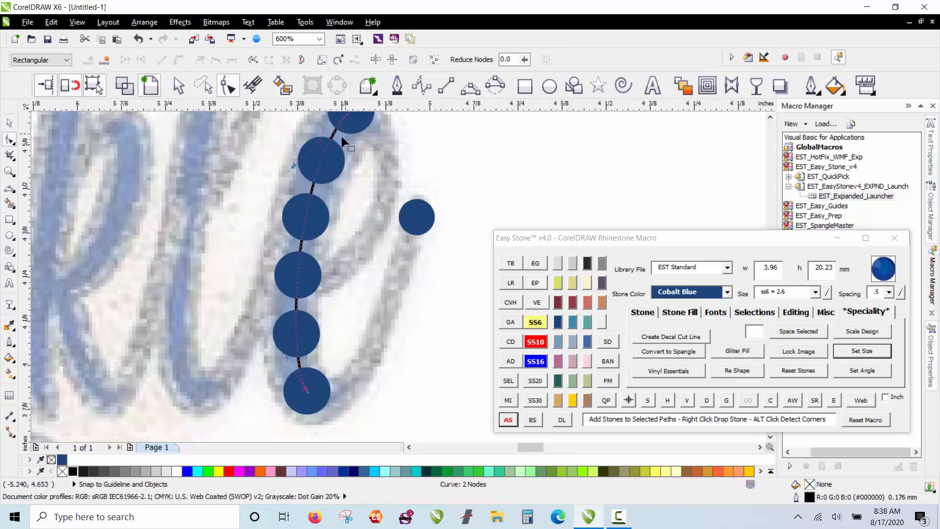
scroll(260, 321, "down", 1)
key("space")
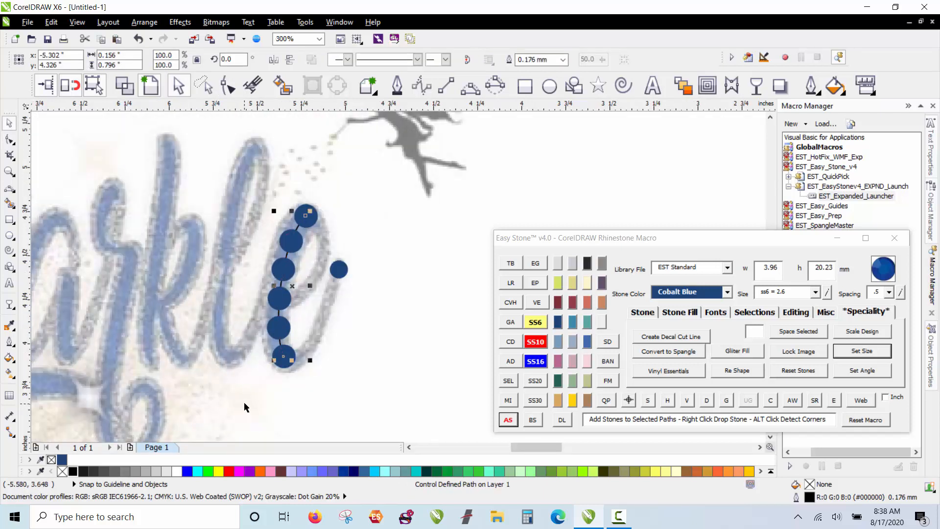
Step: Undo the curved line of stones between the e's top and bottom ss10 stones
left_click(244, 402)
key("ctrl+z")
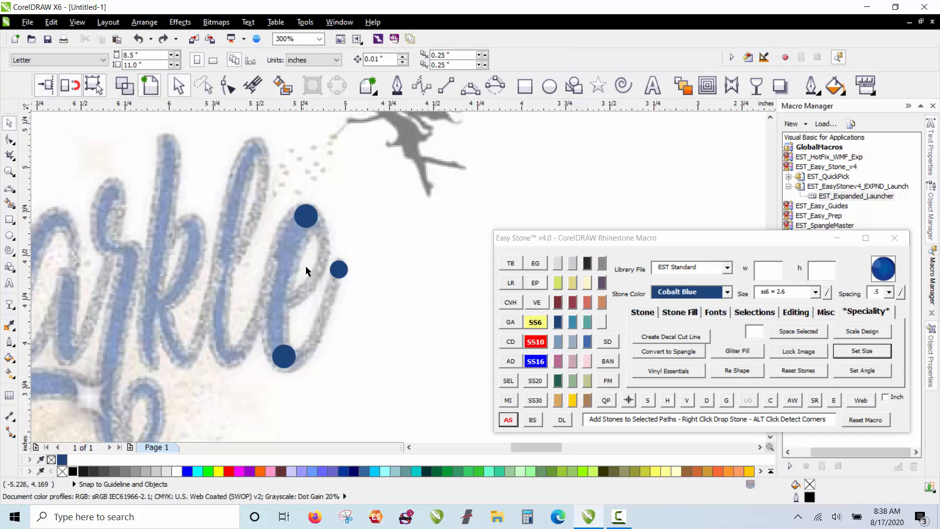
Step: Drop five loose copies of the ss10 stone down the e's thick blue stroke, between its top and bottom stones
scroll(306, 235, "up", 1)
left_click(308, 226)
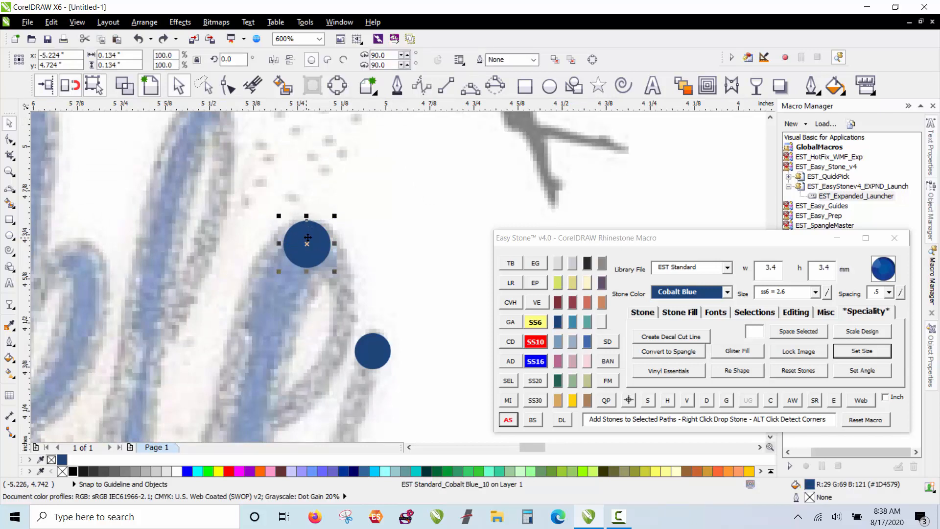
left_click_drag(315, 231, 258, 362)
key("space")
scroll(279, 211, "down", 1)
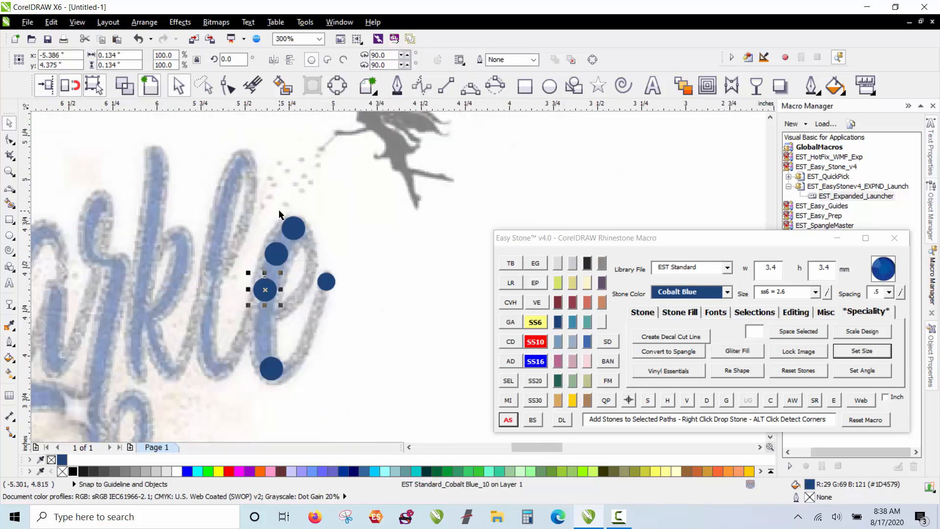
scroll(265, 357, "up", 1)
left_click_drag(272, 231, 266, 291)
key("space")
mouse_move(266, 291)
left_mouse_down()
mouse_move(264, 341)
mouse_move(204, 391)
mouse_move(255, 307)
mouse_move(269, 303)
left_mouse_up()
left_click(218, 324)
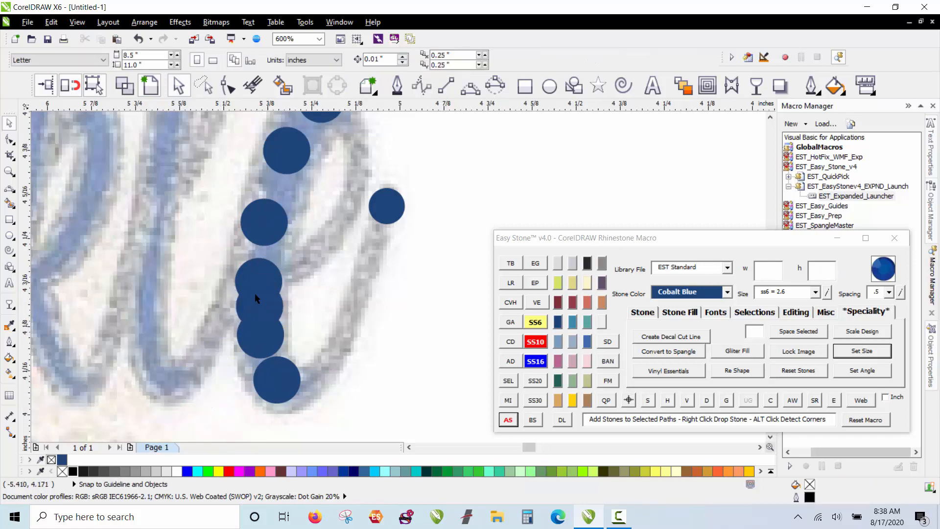
Step: Distribute the seven ss10 stones evenly along the e's thick stroke and reduce the row by one stone to open the gaps
scroll(255, 293, "up", 2)
left_click(298, 320)
scroll(298, 321, "down", 5)
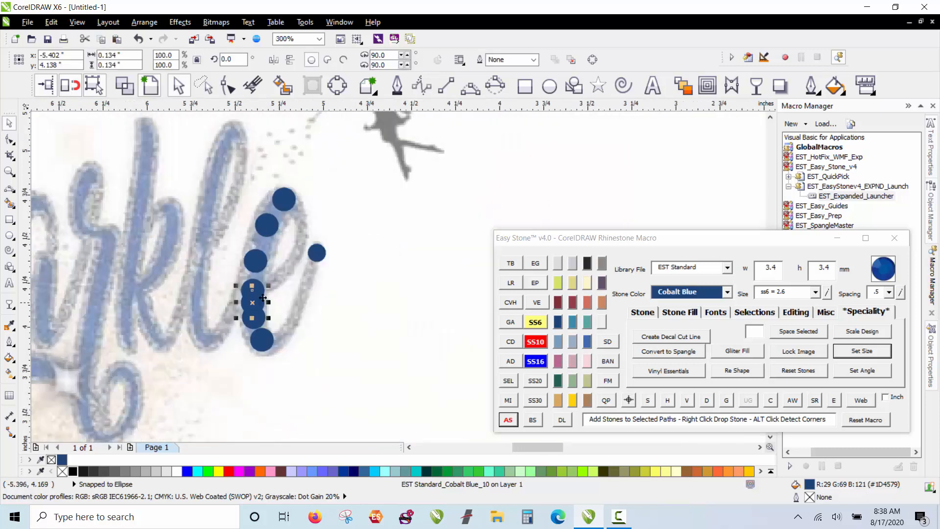
left_click(289, 247)
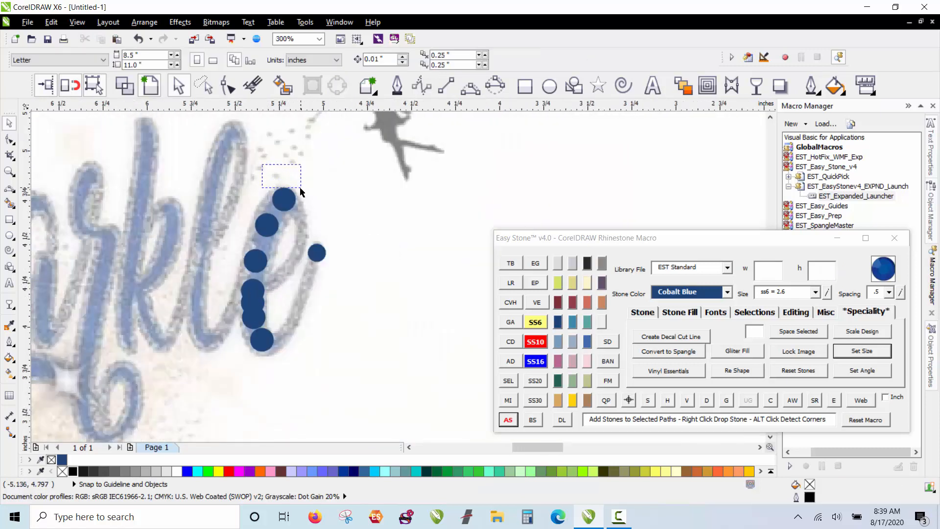
left_click_drag(211, 156, 303, 397)
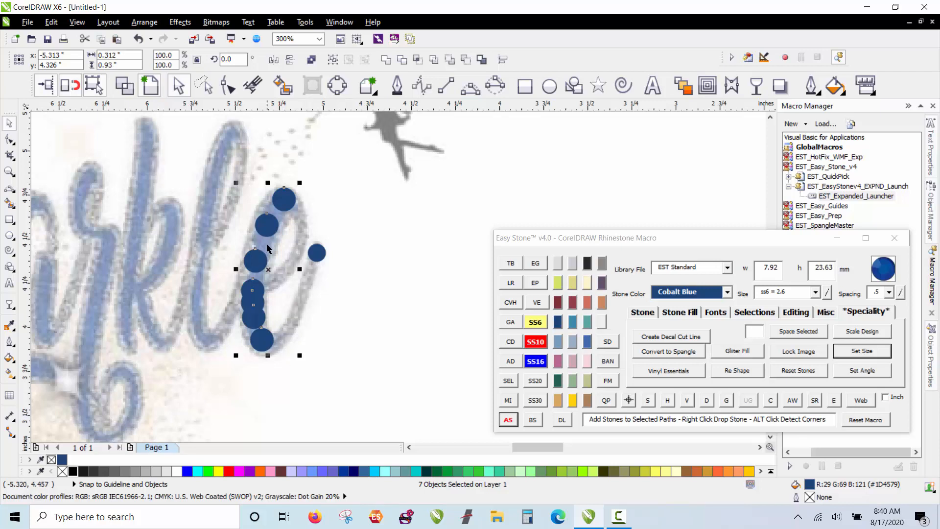
scroll(263, 192, "up", 2)
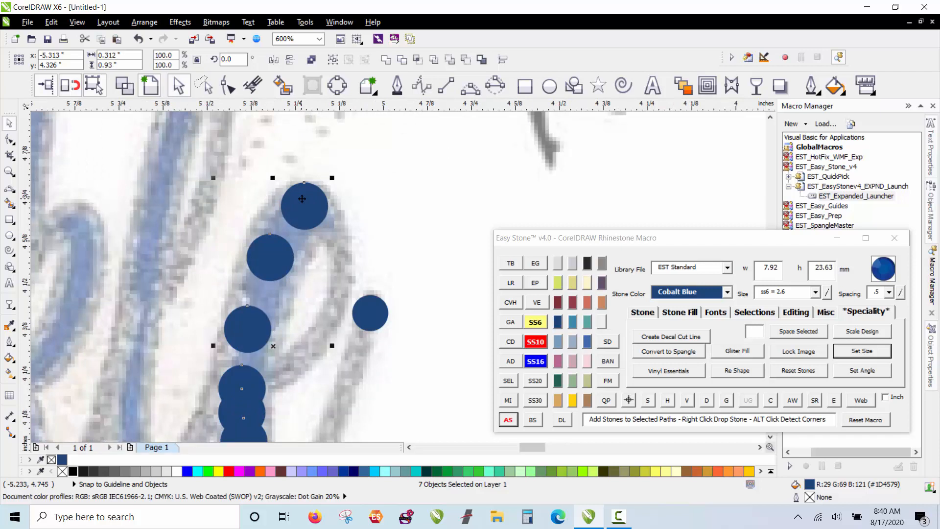
left_click(355, 190)
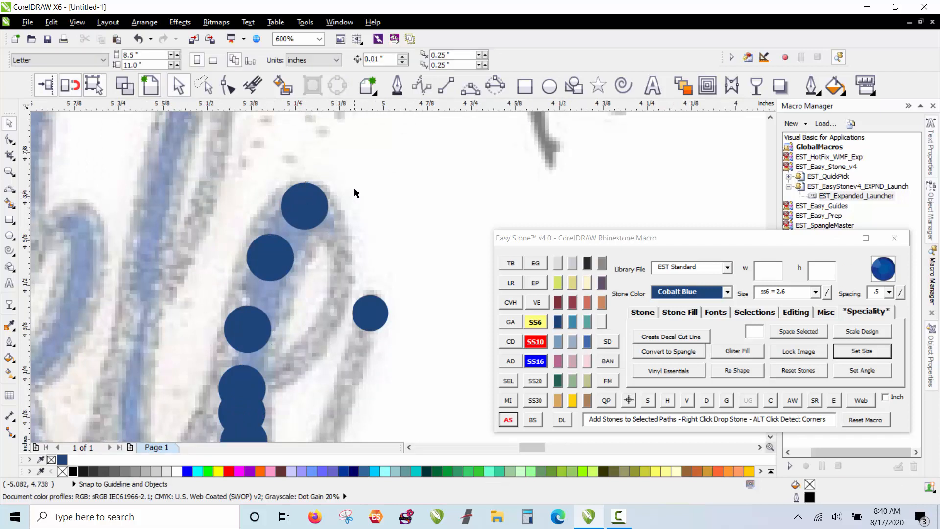
scroll(256, 146, "down", 2)
left_click_drag(205, 139, 300, 363)
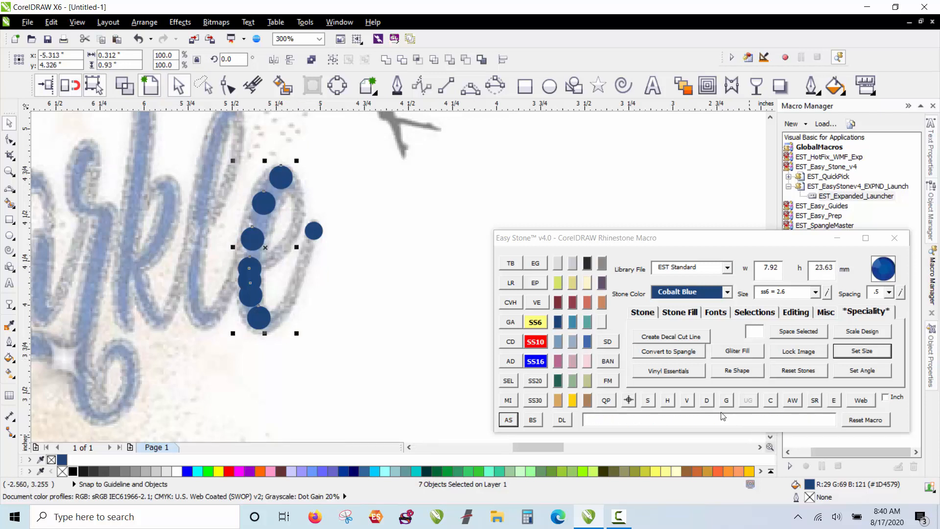
left_click(706, 400)
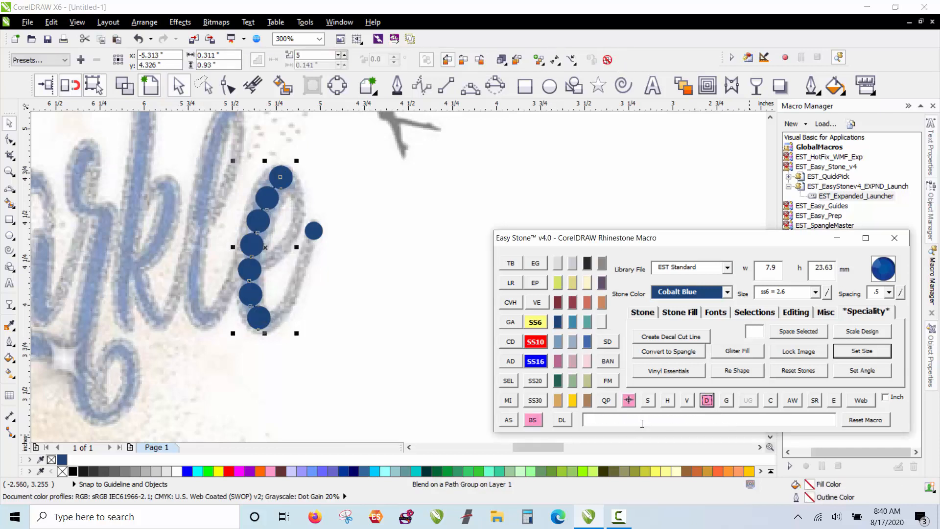
left_click(629, 401)
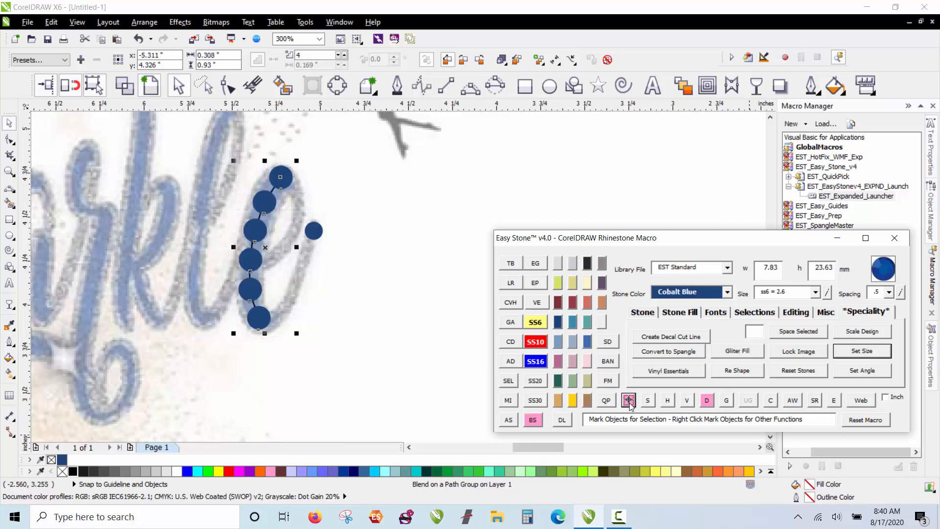
left_click(707, 401)
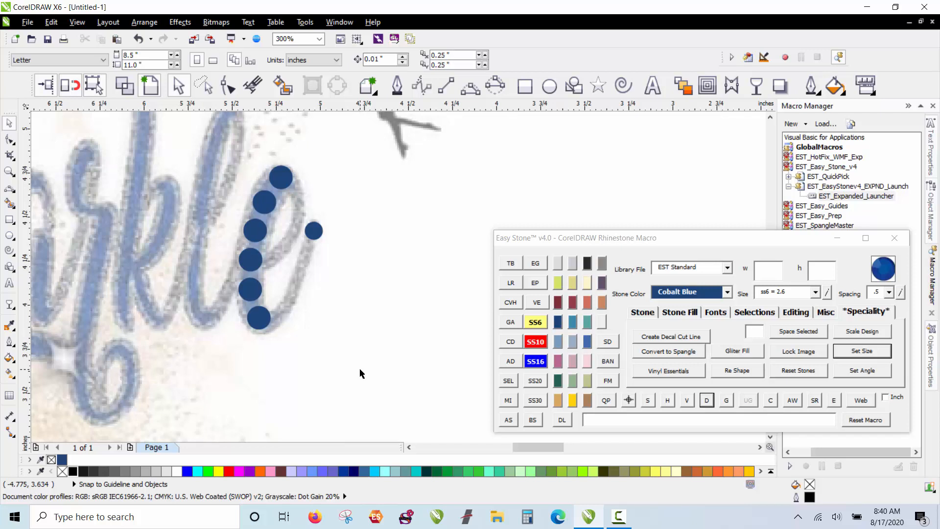
Step: Copy an ss10 stone to the bottom of the l, and drop more copies up the lower stroke and one at its top
scroll(329, 294, "down", 2)
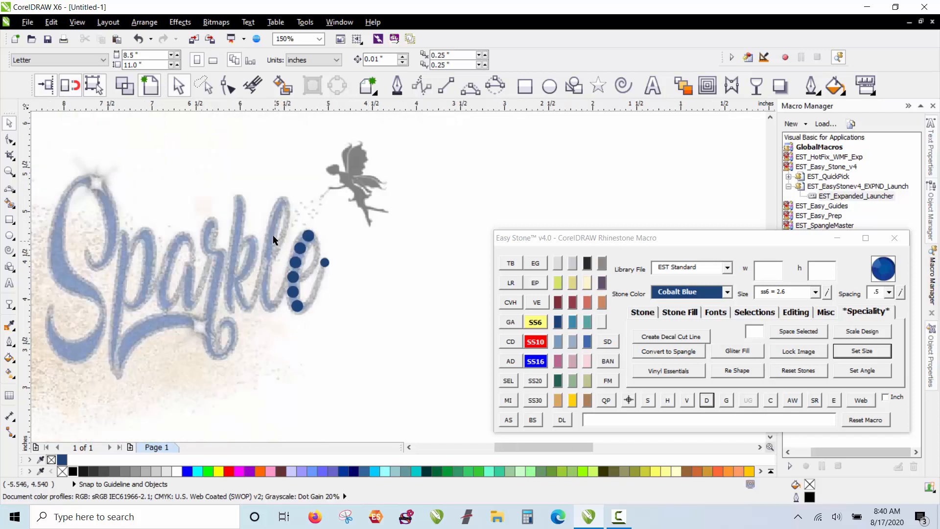
scroll(274, 235, "up", 2)
left_click_drag(334, 236, 263, 382)
scroll(263, 382, "up", 2)
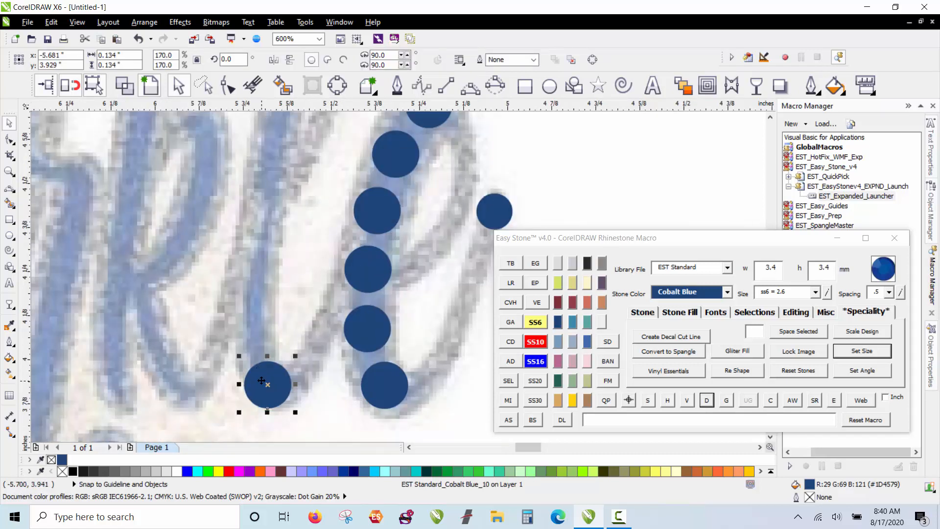
left_click_drag(261, 380, 257, 262)
left_click_drag(257, 262, 267, 188)
scroll(264, 196, "down", 3)
scroll(277, 146, "up", 3)
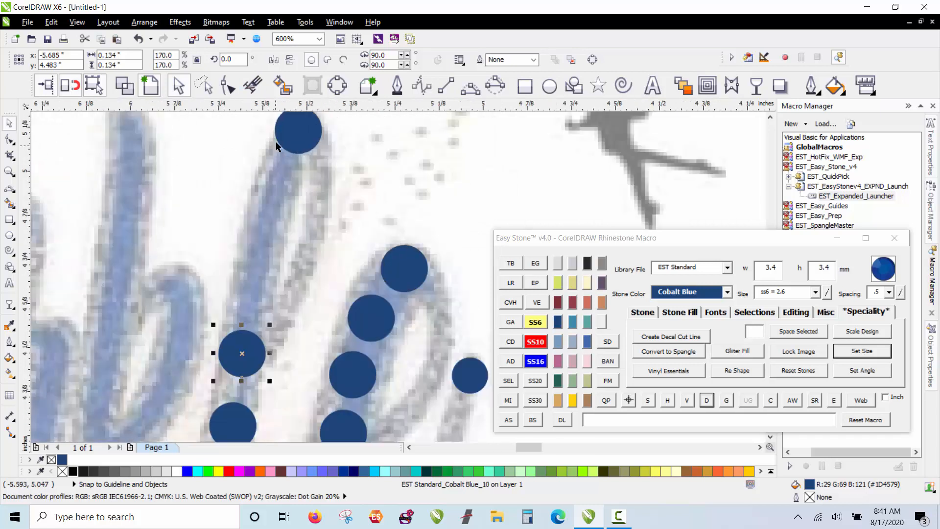
Step: Drop four more ss10 copies down the l's upper stroke and distribute all nine of its stones evenly along it
left_click_drag(296, 130, 260, 240)
left_click_drag(260, 239, 248, 323)
scroll(248, 323, "up", 4)
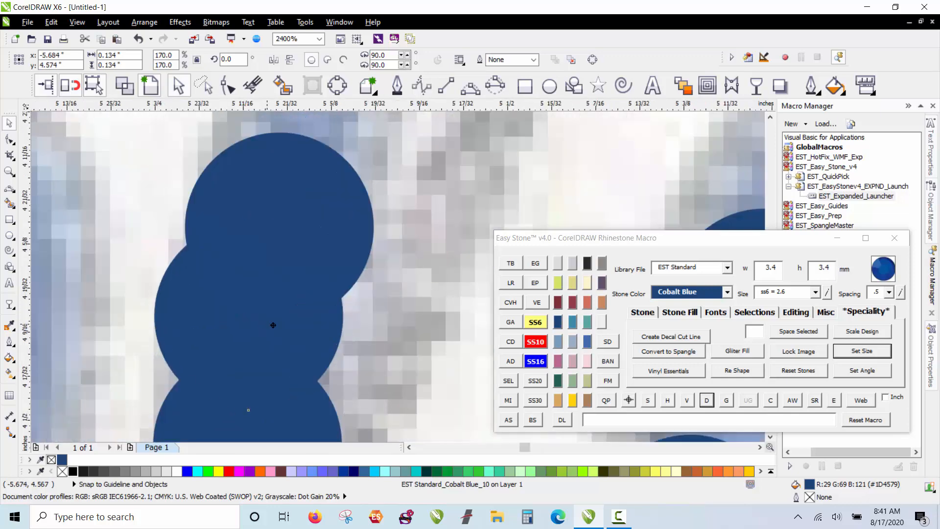
scroll(273, 325, "down", 6)
key("Escape")
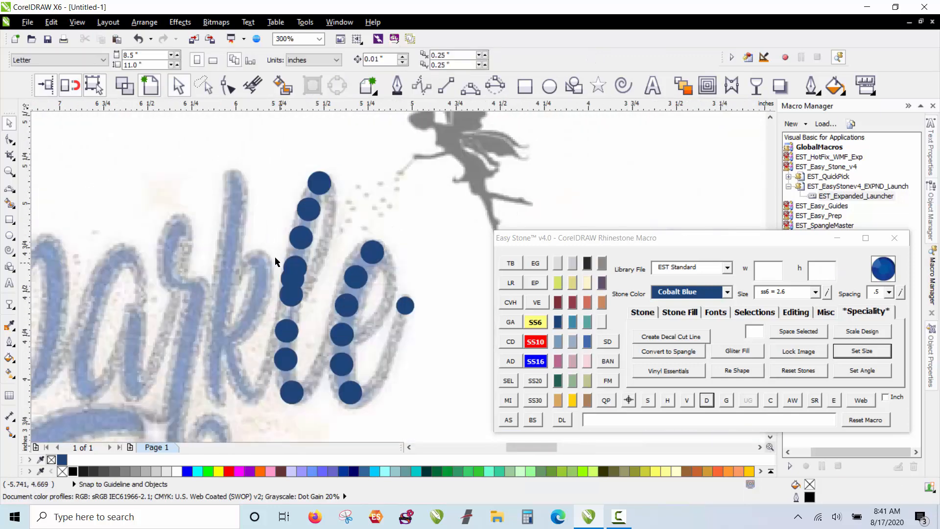
left_click_drag(226, 149, 333, 410)
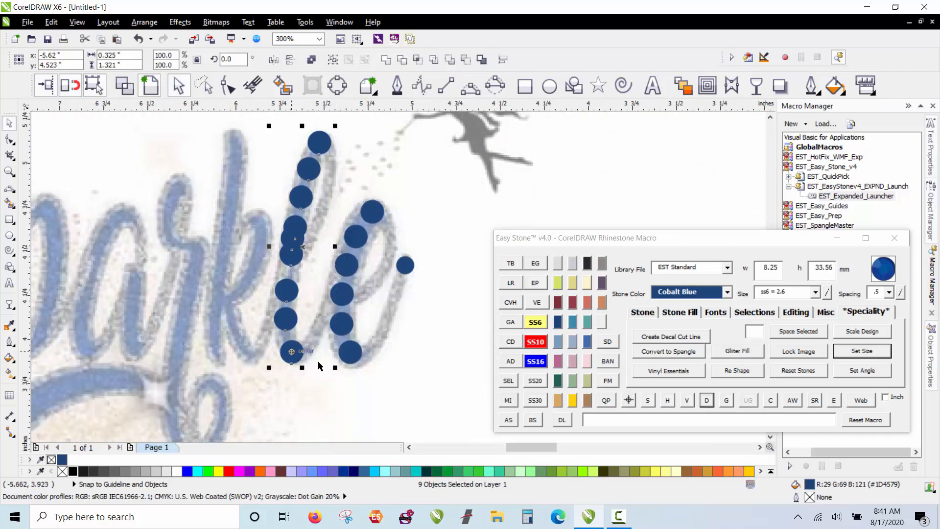
left_click(707, 400)
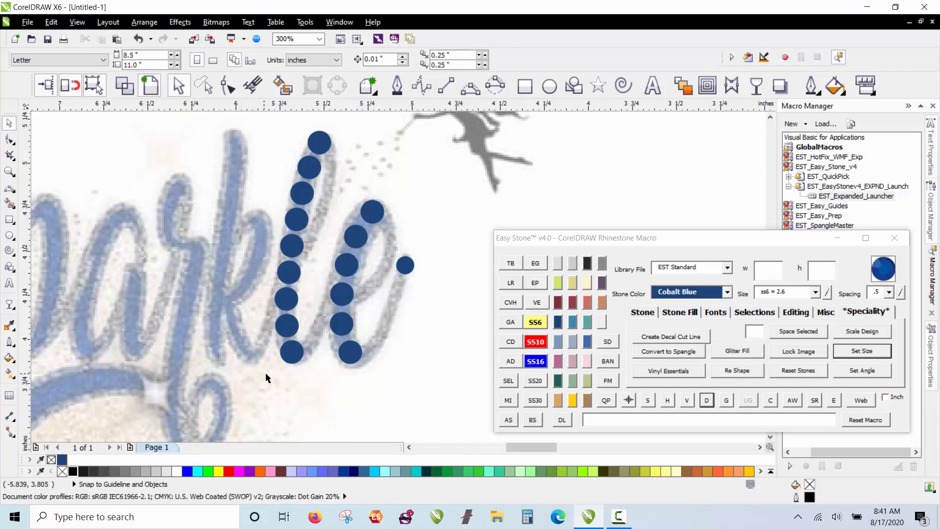
Step: Move the loose ss6 stone onto the l's thin grey stroke and drop three more copies up that stroke
scroll(336, 190, "up", 1)
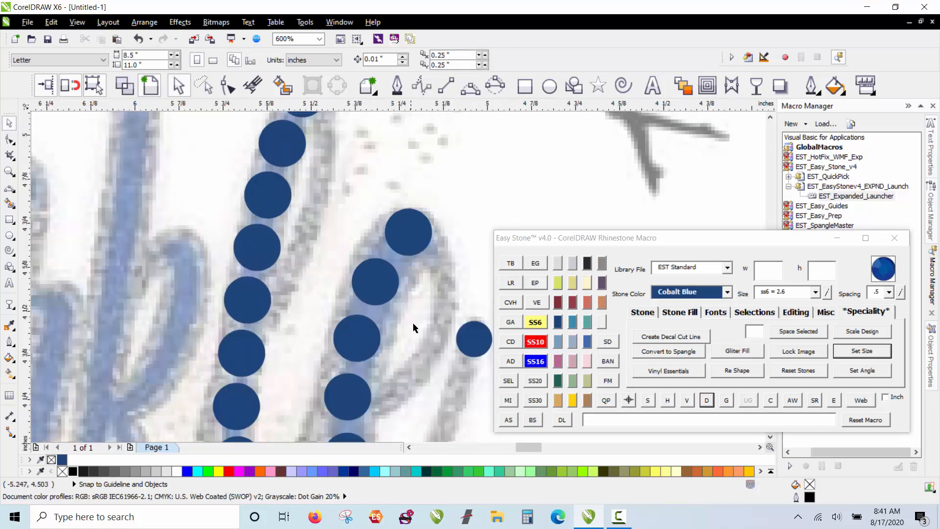
left_click(468, 334)
left_click(277, 328)
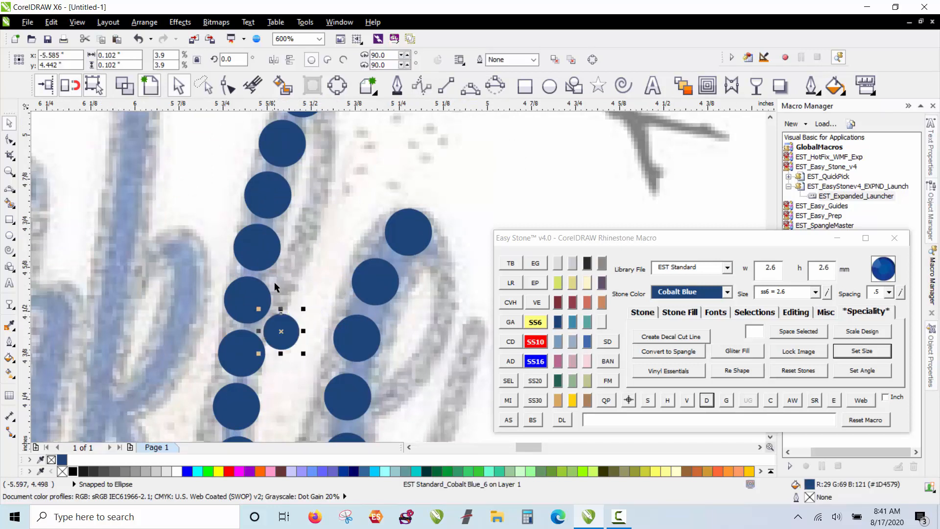
scroll(280, 249, "up", 1)
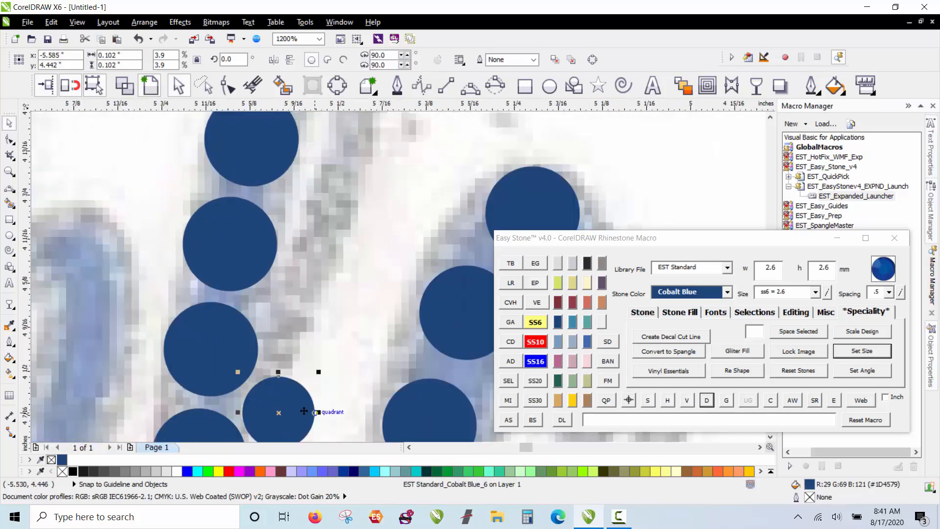
left_click(317, 334)
left_click(346, 252)
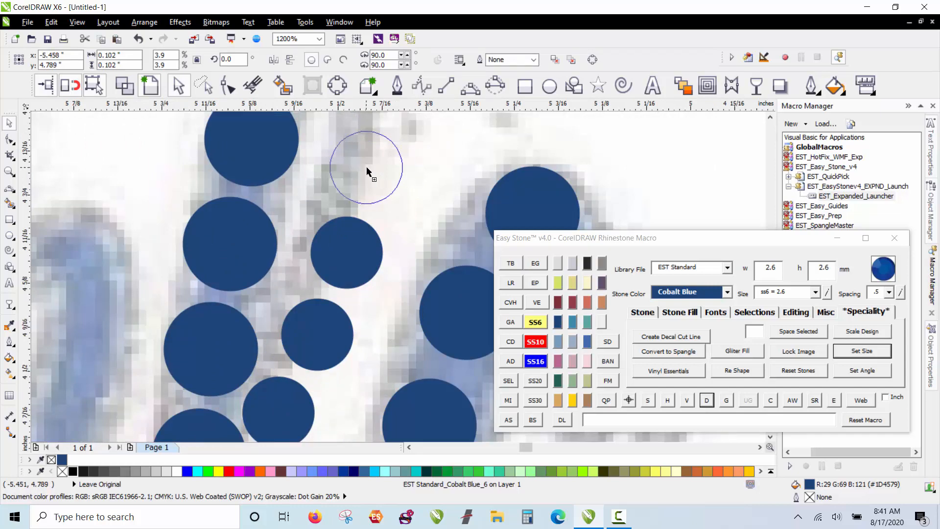
left_click(369, 167)
Step: Drop two more ss6 copies at the upper end of the l's thin stroke, up to its top ss10 stone
scroll(308, 286, "down", 2)
scroll(311, 283, "up", 1)
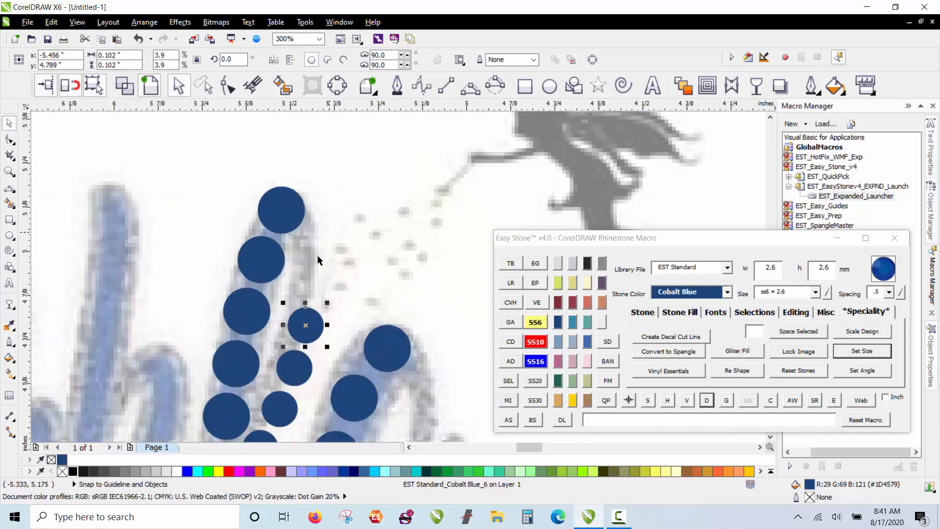
scroll(302, 324, "up", 1)
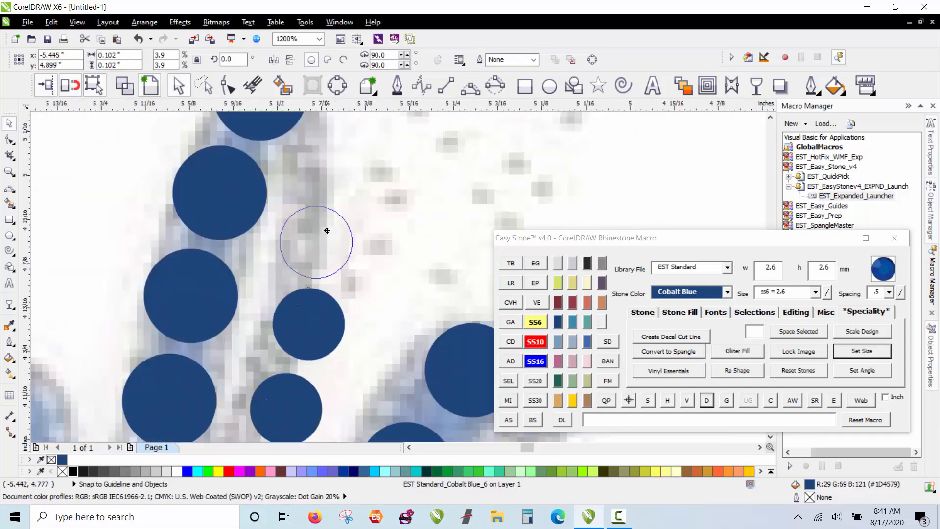
left_click(316, 169)
right_click(325, 244)
left_click_drag(325, 233, 324, 254)
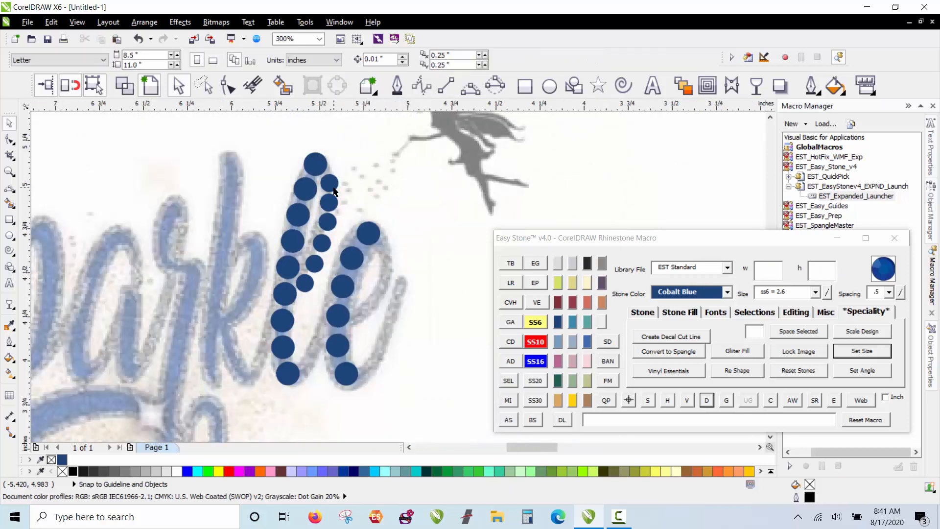
Step: Distribute the l's six ss6 stones evenly between its top ss10 stone and the ss10 stone where the thin stroke meets the thick one
left_click(319, 159)
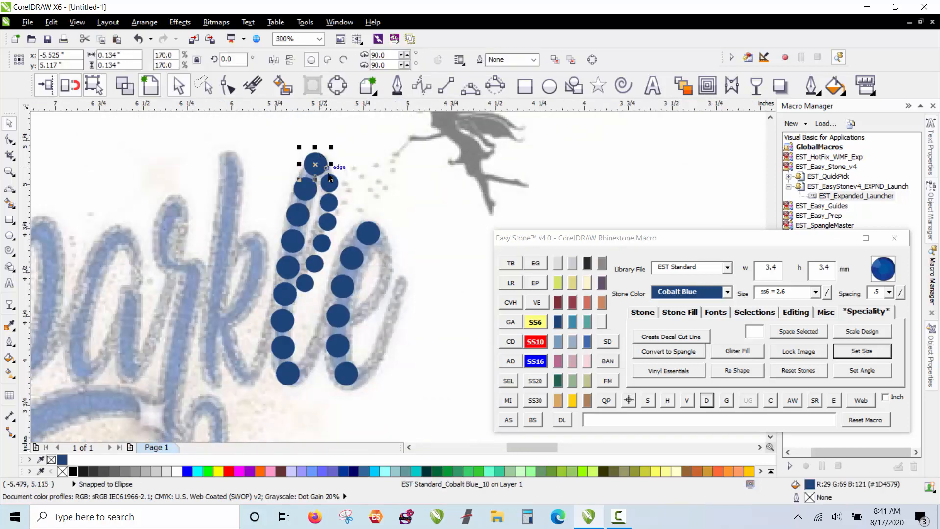
left_click(329, 179, "shift")
scroll(332, 182, "up", 2)
left_click(331, 216, "shift")
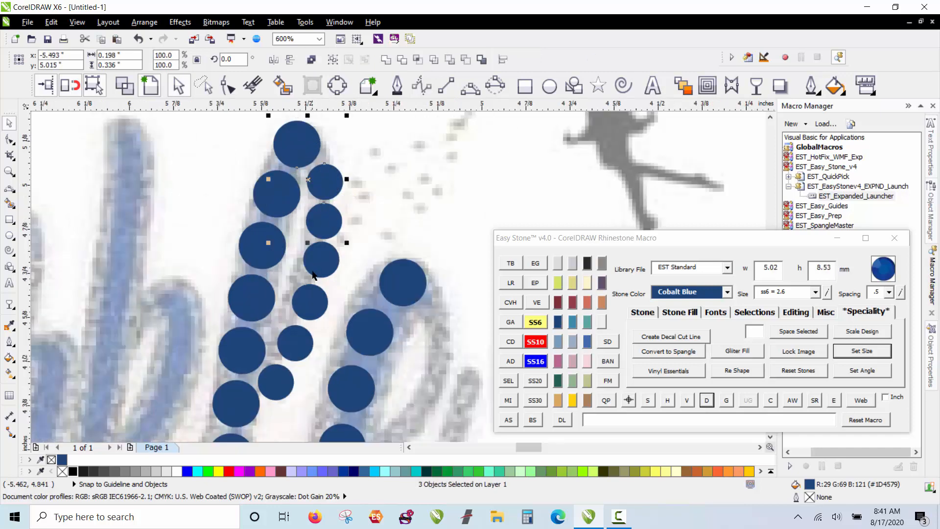
left_click(321, 259, "shift")
left_click(312, 291, "shift")
left_click(296, 343, "shift")
left_click(288, 384, "shift")
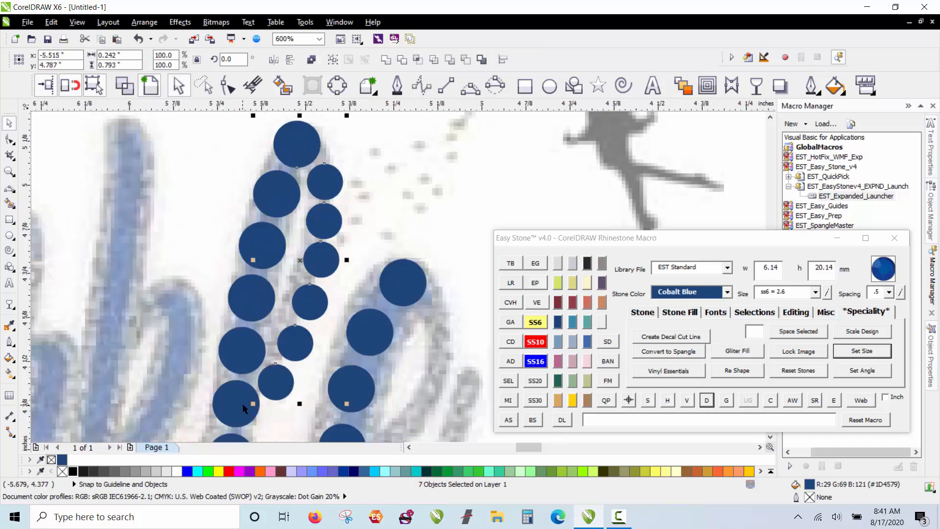
left_click(242, 404, "shift")
left_click(707, 400)
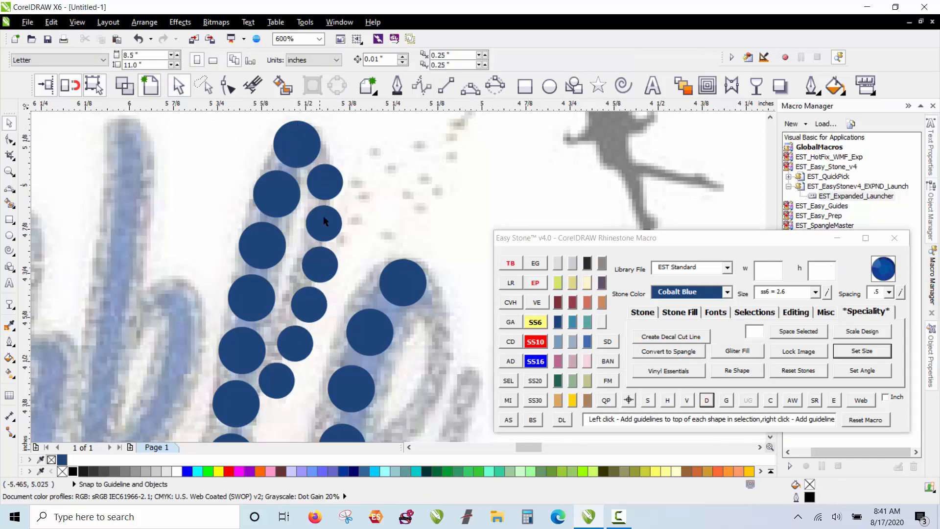
Step: Copy an ss6 stone twice onto the thin connecting stroke between the bottom of the l and the e
scroll(223, 161, "down", 2)
scroll(286, 299, "up", 2)
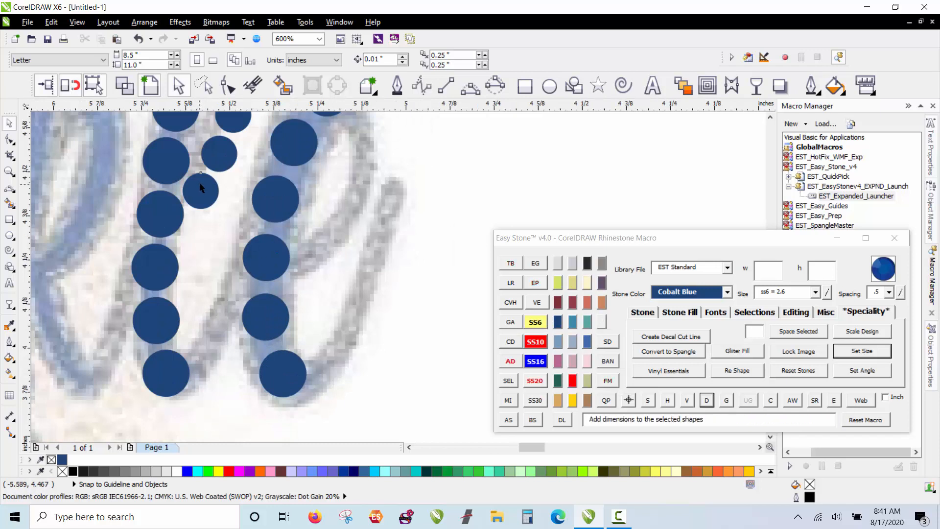
left_click_drag(200, 184, 227, 282)
scroll(204, 372, "up", 2)
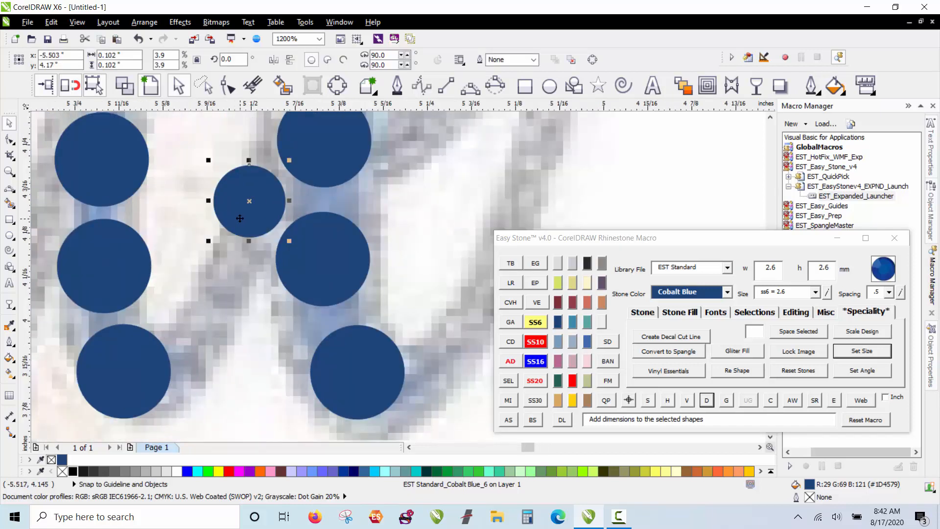
left_click_drag(239, 219, 216, 304)
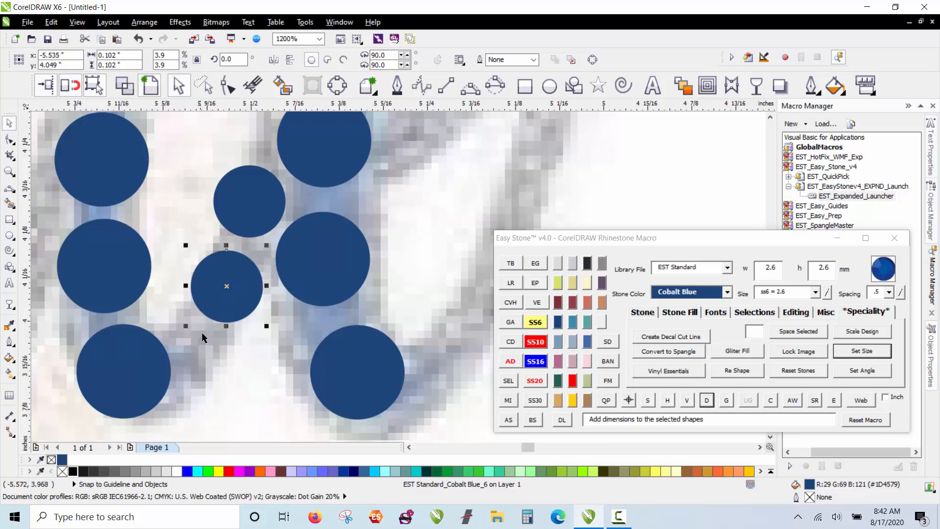
scroll(239, 346, "down", 2)
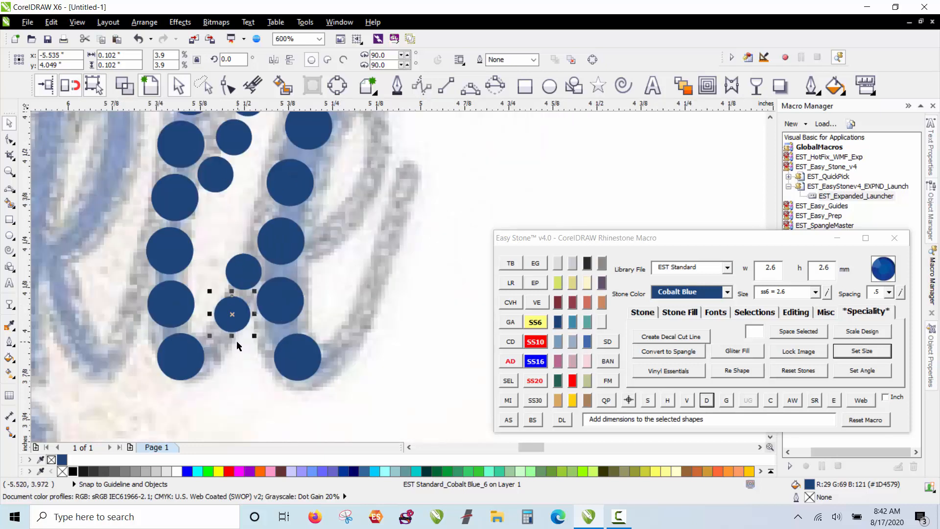
Step: Shift the lower connector stone toward the l's base, change it to ss10 and centre it in the gap
scroll(231, 356, "up", 2)
left_click(245, 357)
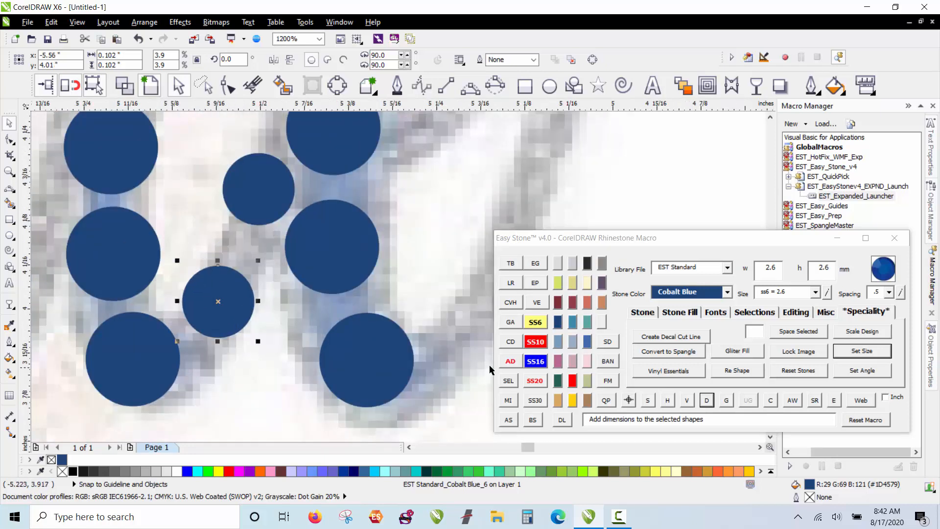
left_click(535, 342)
mouse_move(244, 276)
left_mouse_down()
mouse_move(246, 258)
mouse_move(253, 264)
left_mouse_up()
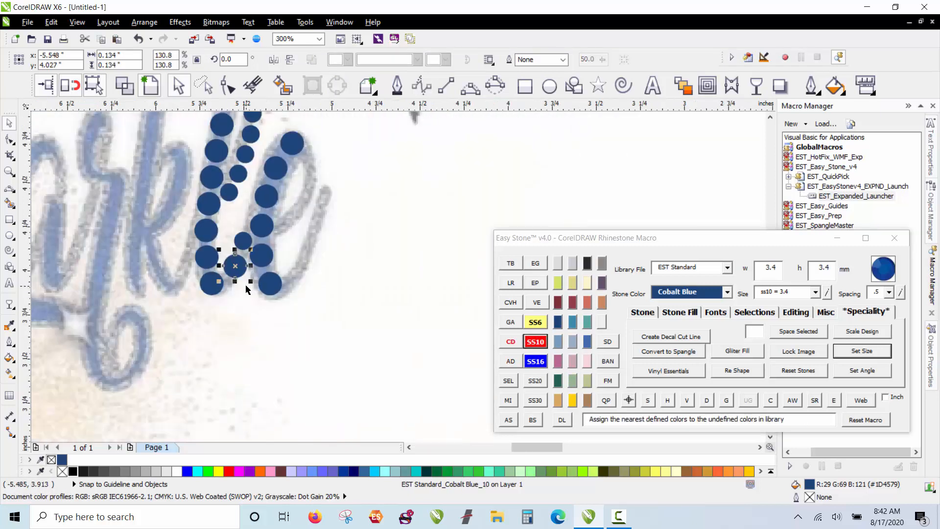
scroll(228, 222, "down", 3)
left_click(312, 284)
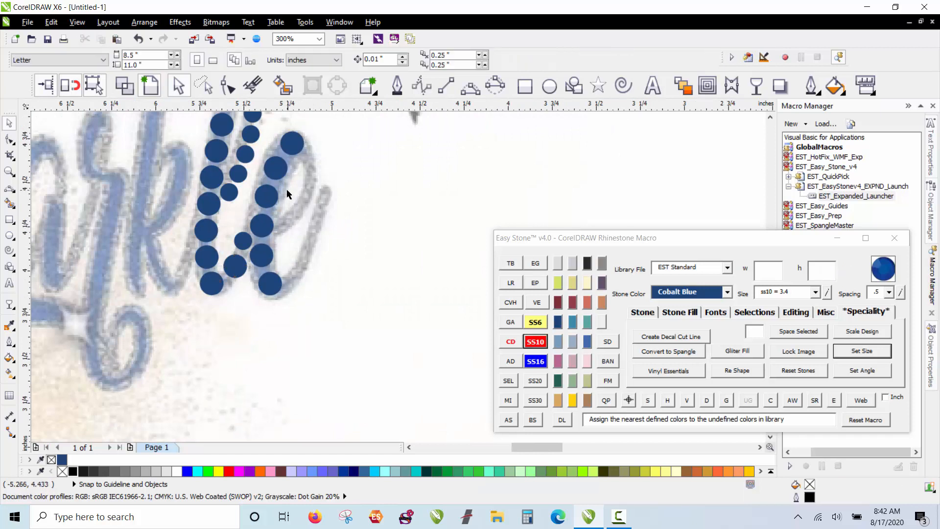
Step: Place four ss6 copies around the e's thin loop, from the thick stroke up to its top ss10 stone
scroll(286, 189, "up", 2)
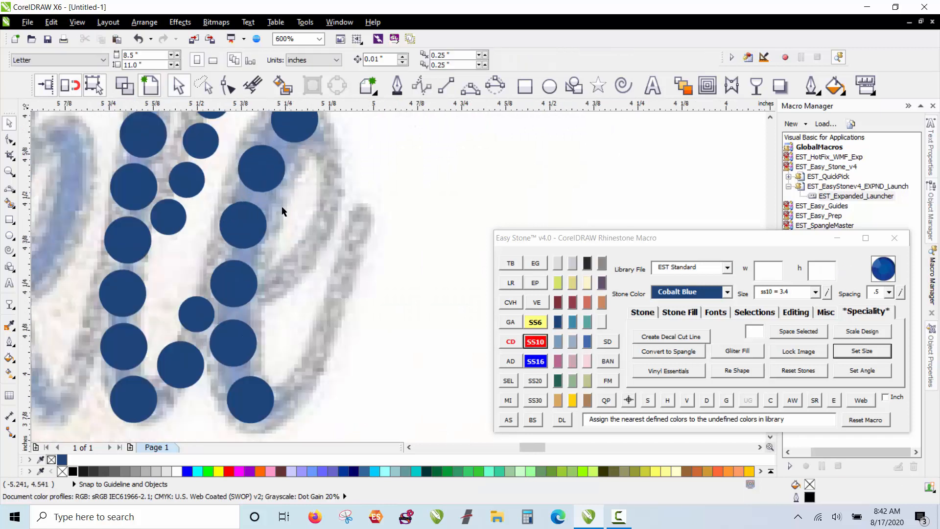
left_click(281, 277)
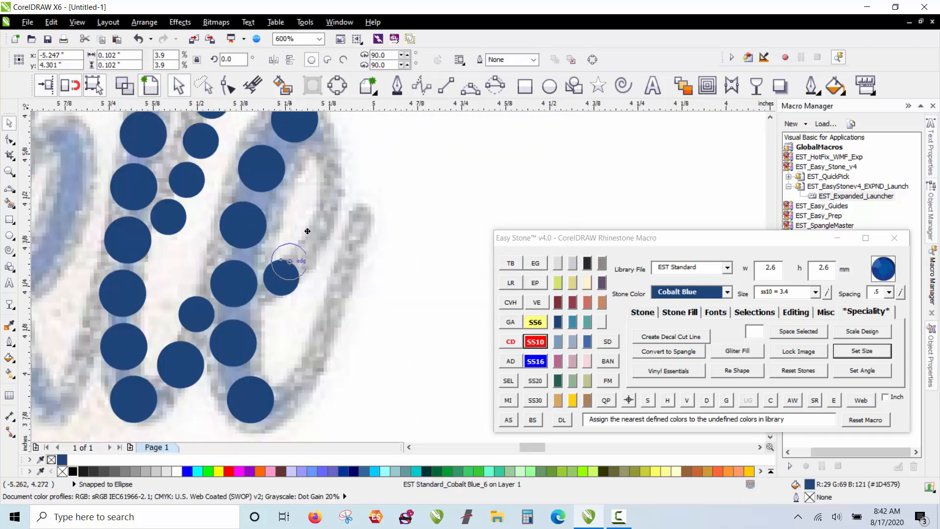
left_click(327, 151)
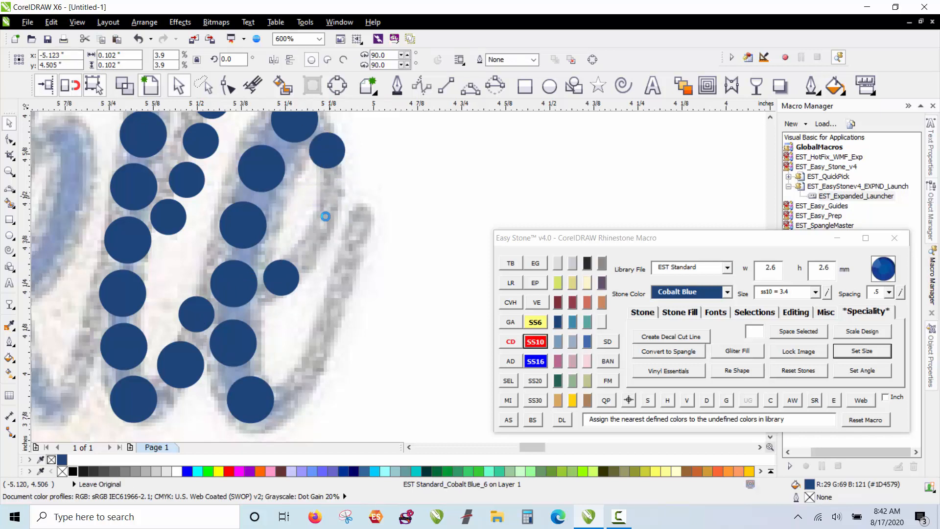
left_click(330, 196)
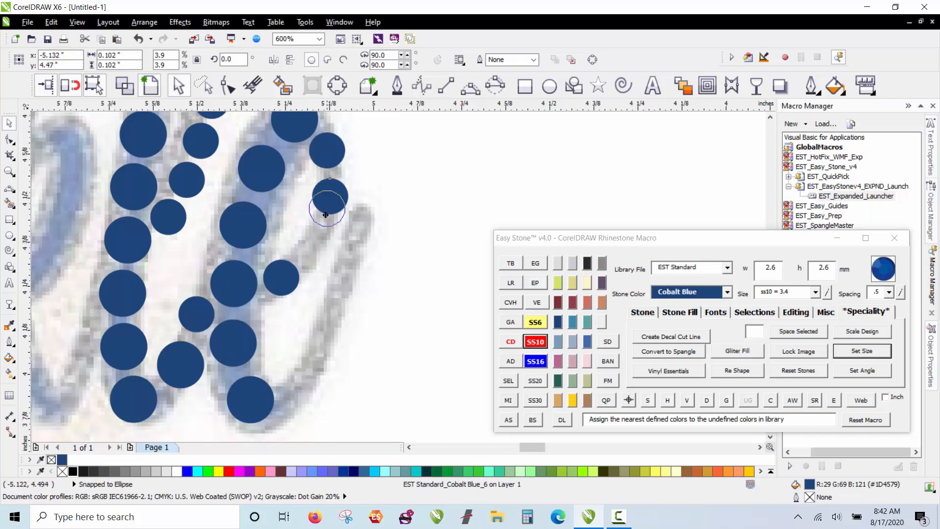
left_click(314, 240)
key("Escape")
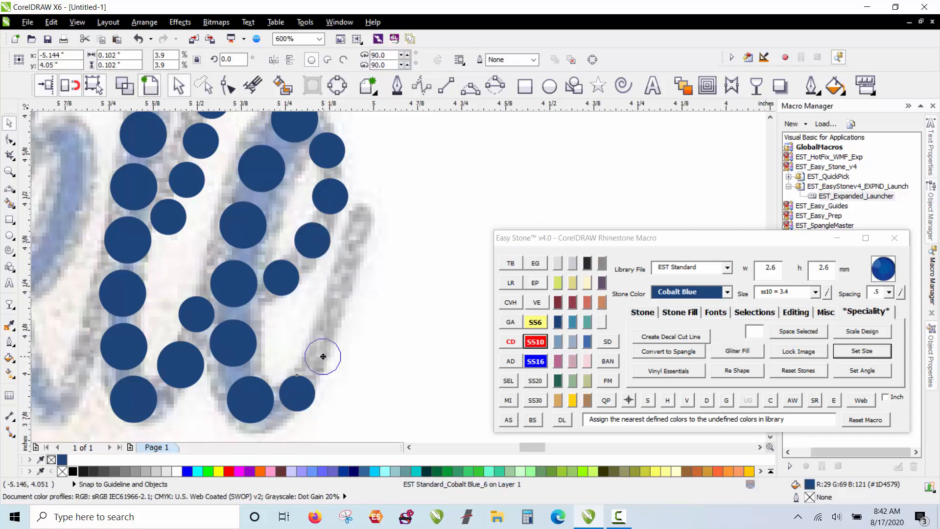
Step: Drop four ss6 copies up the e's tail from its bottom ss10 stone and discard the surplus copy
left_click(323, 356)
left_click(341, 313)
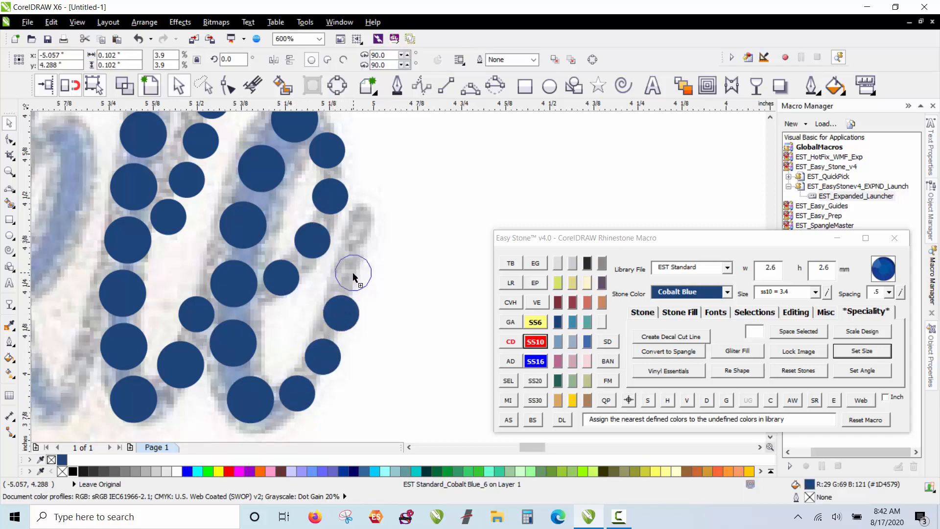
left_click(360, 273)
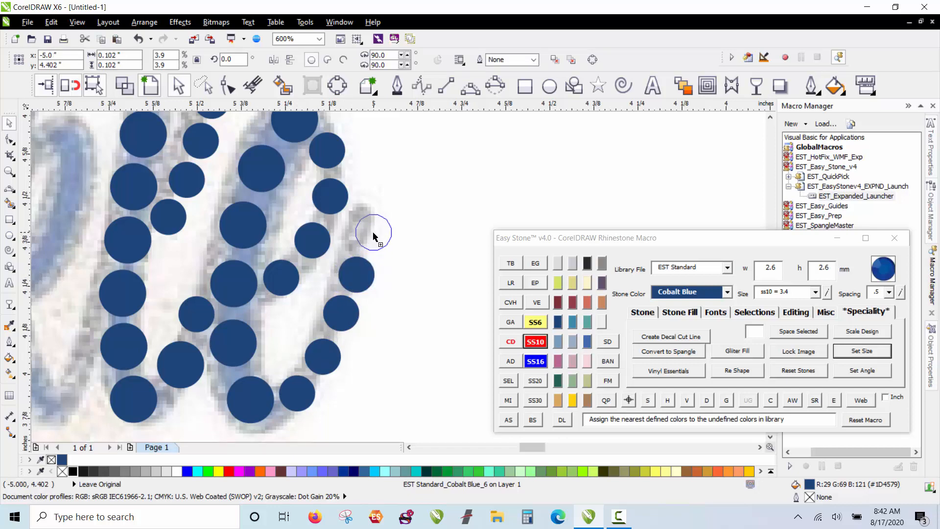
key("Escape")
key("Delete")
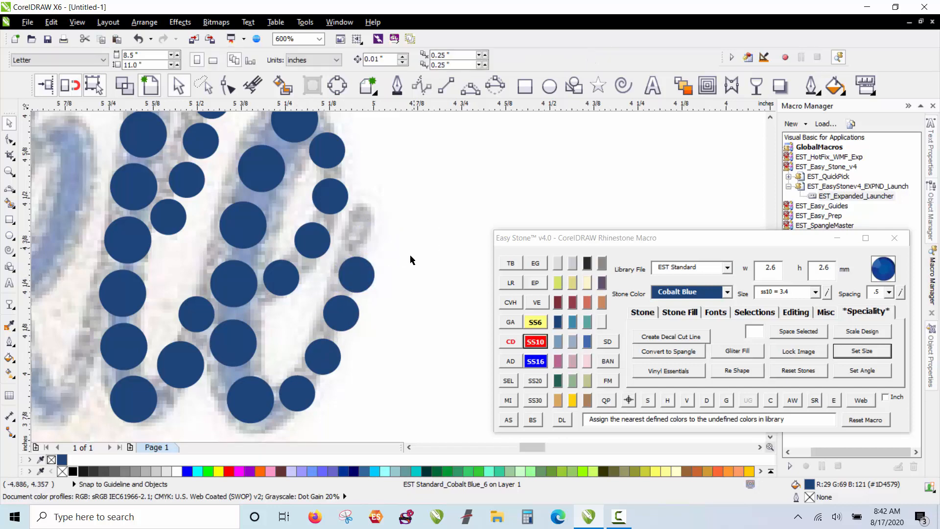
Step: Distribute the e loop's four ss6 stones evenly between its top ss10 stone and the ss10 stone where the loop rejoins
scroll(399, 257, "down", 1)
scroll(362, 250, "up", 1)
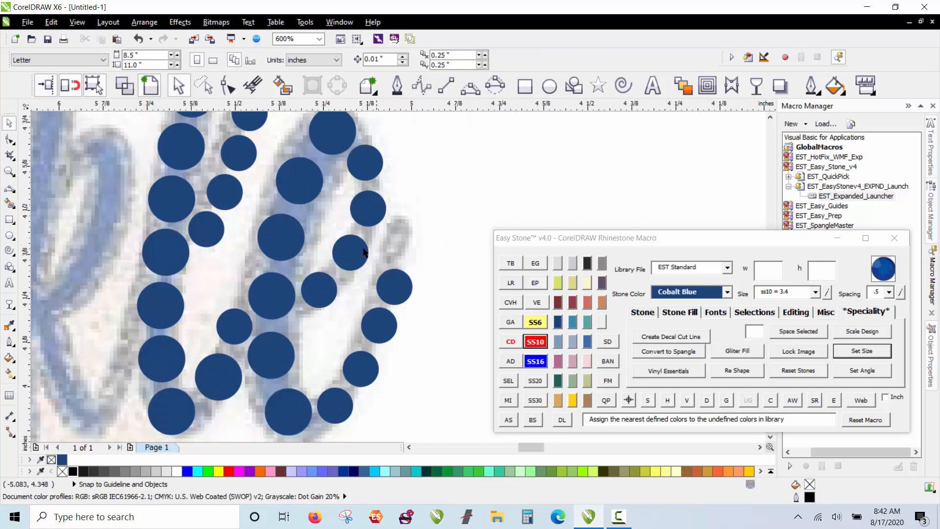
left_click(331, 147)
left_click(369, 172, "shift")
left_click(369, 215, "shift")
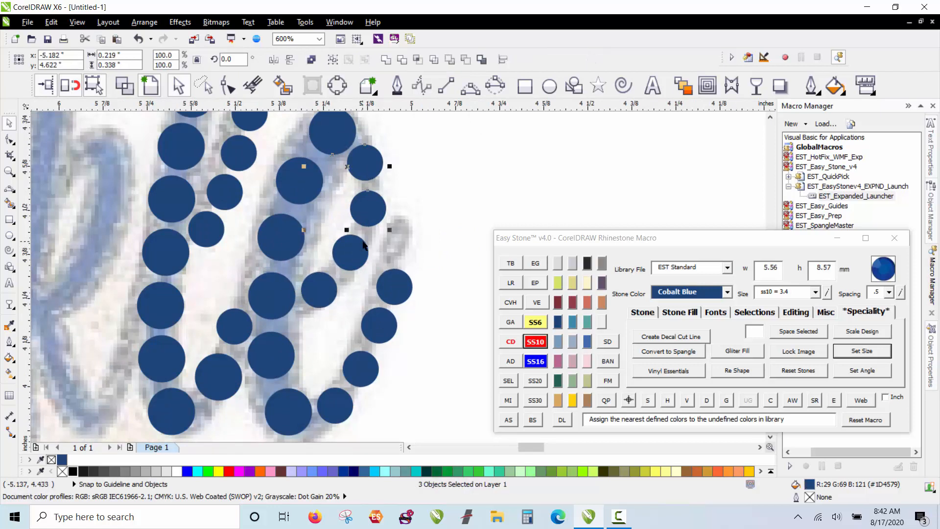
left_click(356, 256, "shift")
left_click(321, 289, "shift")
left_click(292, 309, "shift")
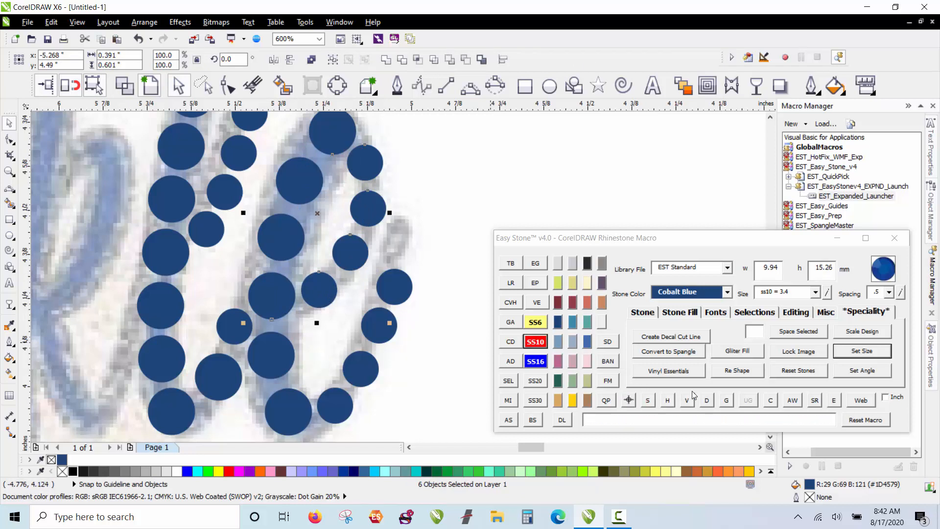
left_click(706, 401)
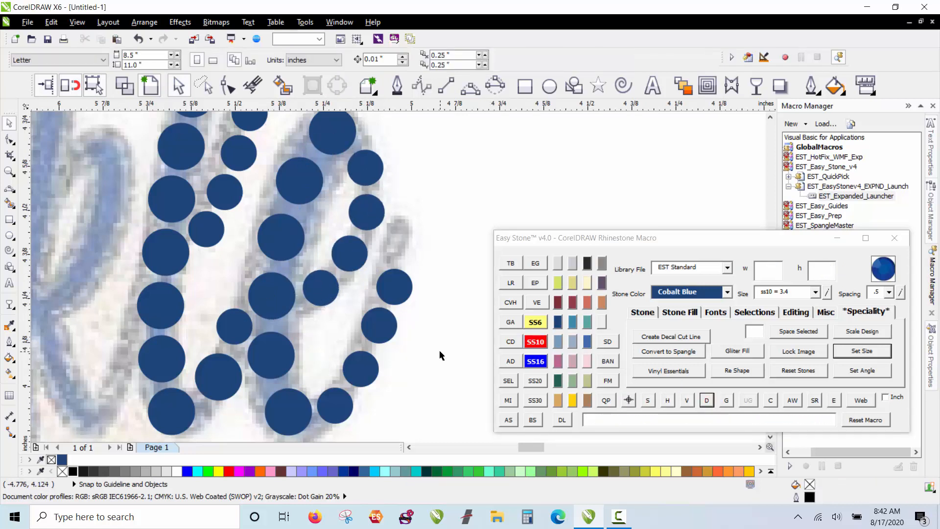
Step: Distribute the four ss6 stones of the e's tail evenly from its upper end to the bottom ss10 stone
left_click(397, 294)
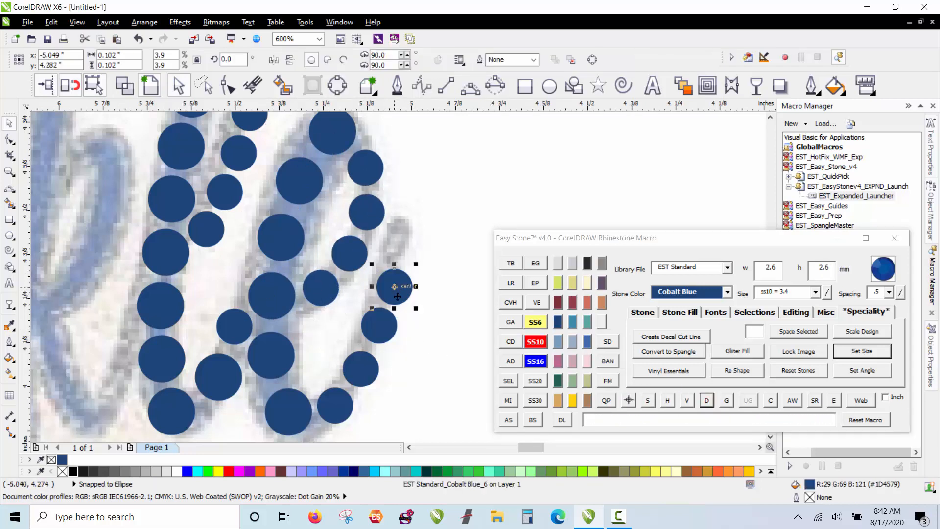
left_click(382, 324, "shift")
left_click(368, 362, "shift")
left_click(348, 398, "shift")
left_click(301, 417, "shift")
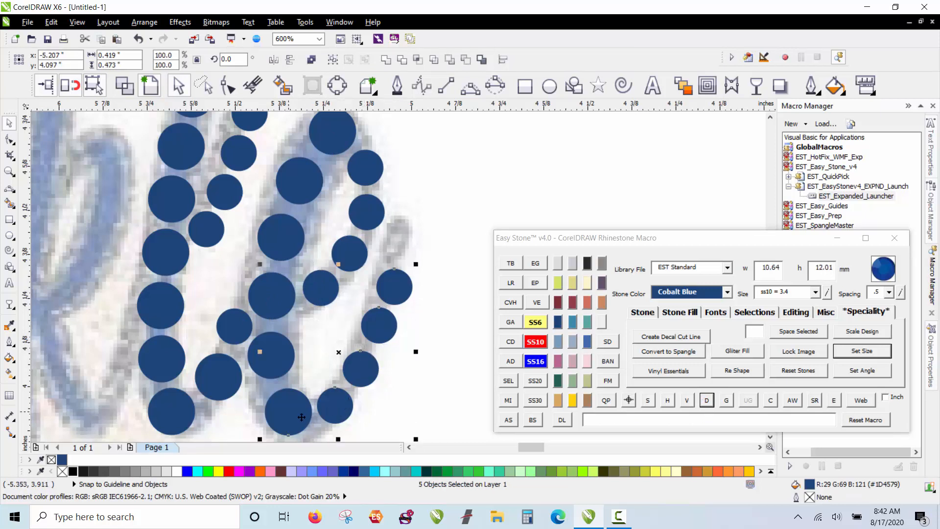
left_click(706, 400)
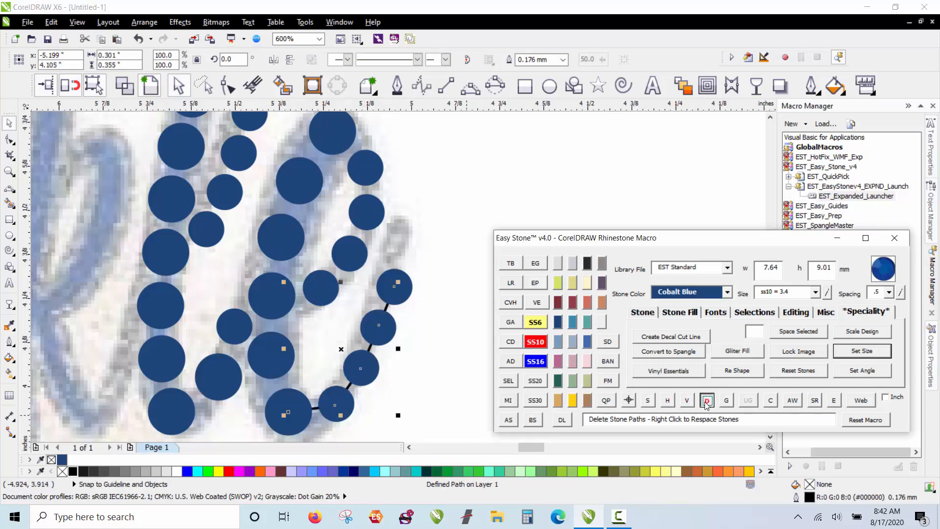
left_click(706, 400)
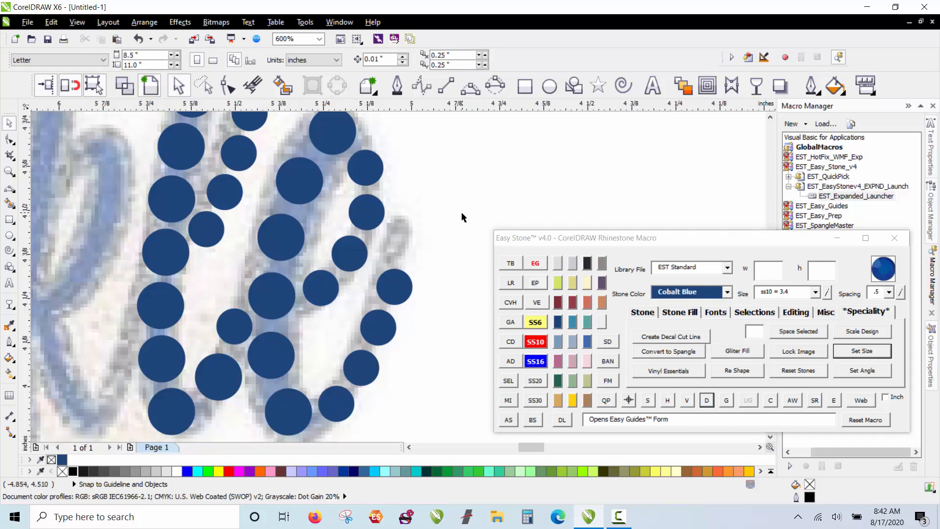
scroll(461, 212, "down", 1)
scroll(330, 270, "down", 1)
scroll(278, 218, "up", 1)
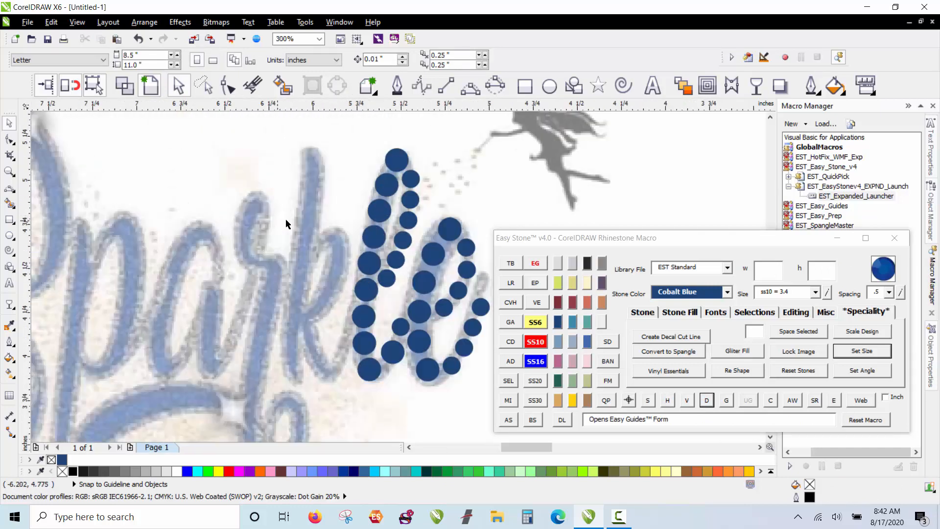
Step: Copy an ss10 and an ss6 stone to the top and to the bottom of the k's tall stem
left_click_drag(396, 158, 313, 177)
left_click_drag(411, 178, 321, 139)
scroll(317, 162, "up", 2)
scroll(305, 165, "down", 2)
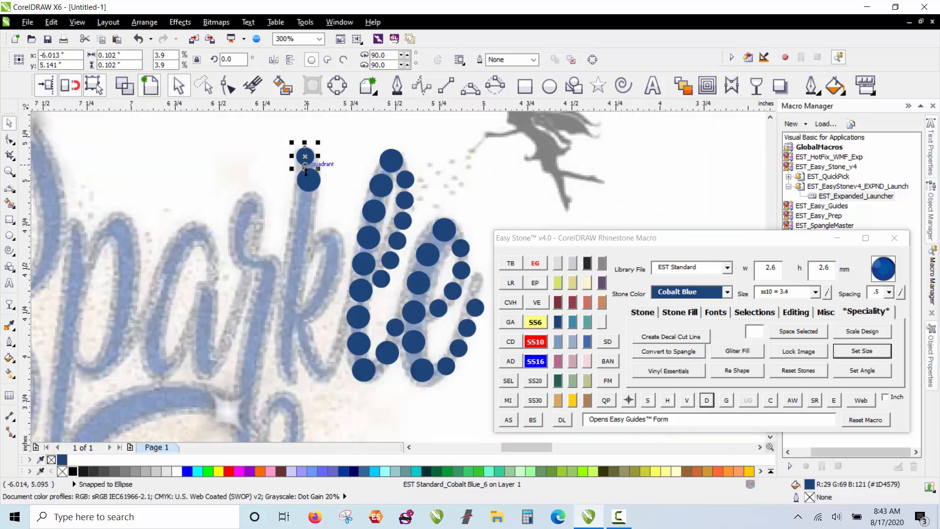
left_click_drag(308, 180, 285, 347)
left_click_drag(307, 162, 280, 324)
scroll(290, 372, "up", 2)
scroll(278, 293, "down", 2)
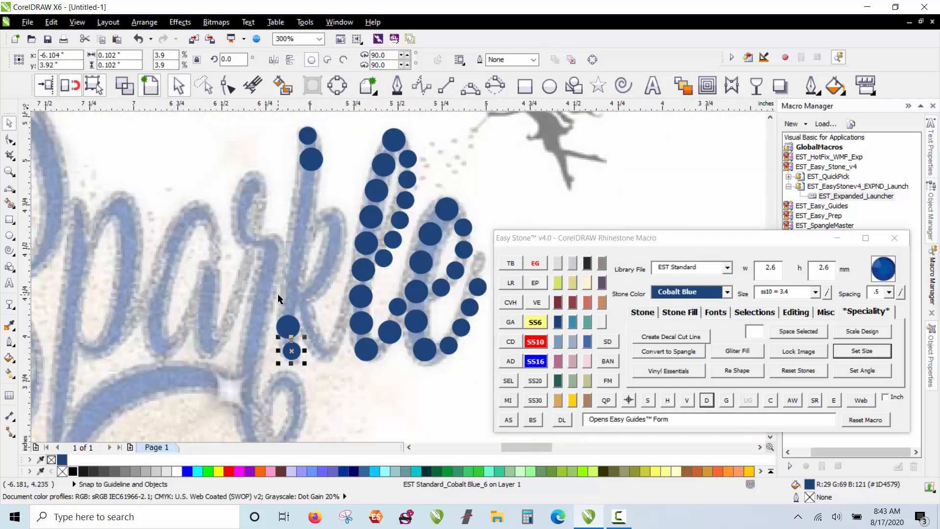
Step: Distribute five ss10 stones evenly between the k stem's upper and lower ss10 stones and break them apart into separate stones
left_click(311, 162)
left_click(292, 327, "shift")
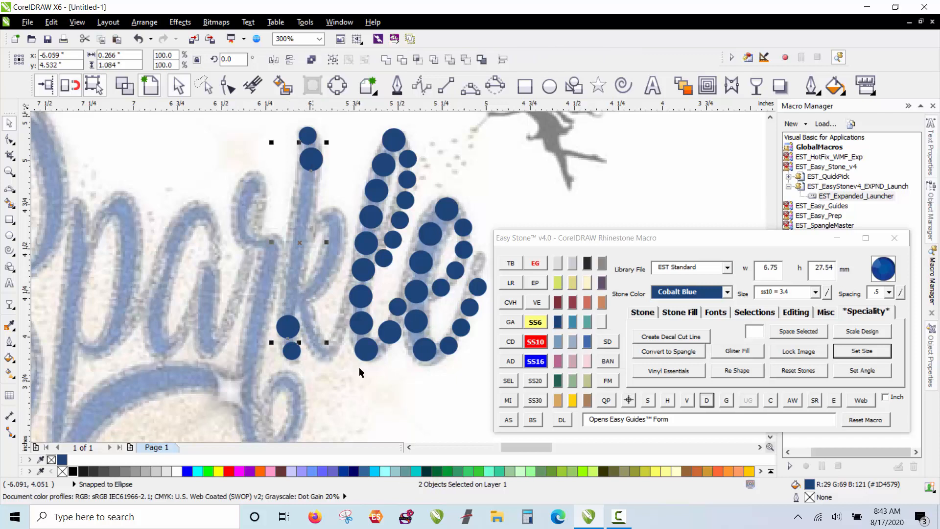
left_click(513, 425)
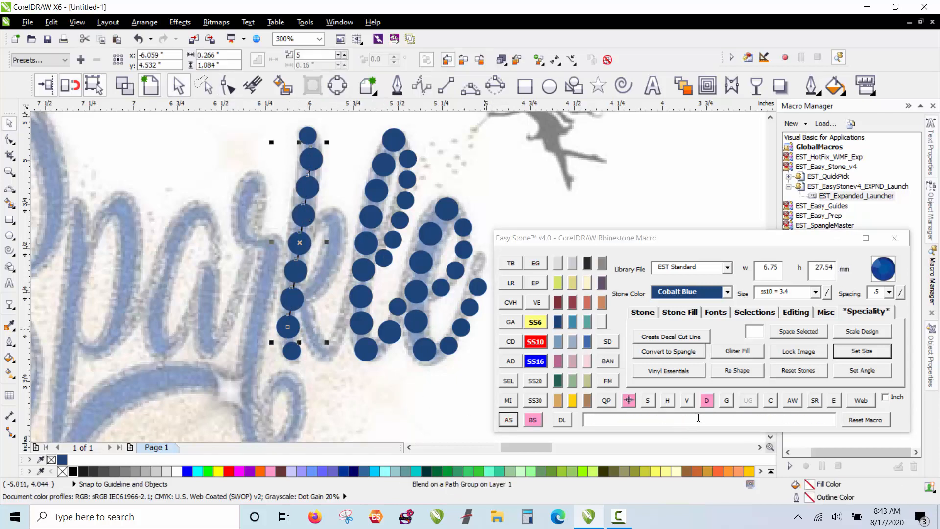
left_click(707, 404)
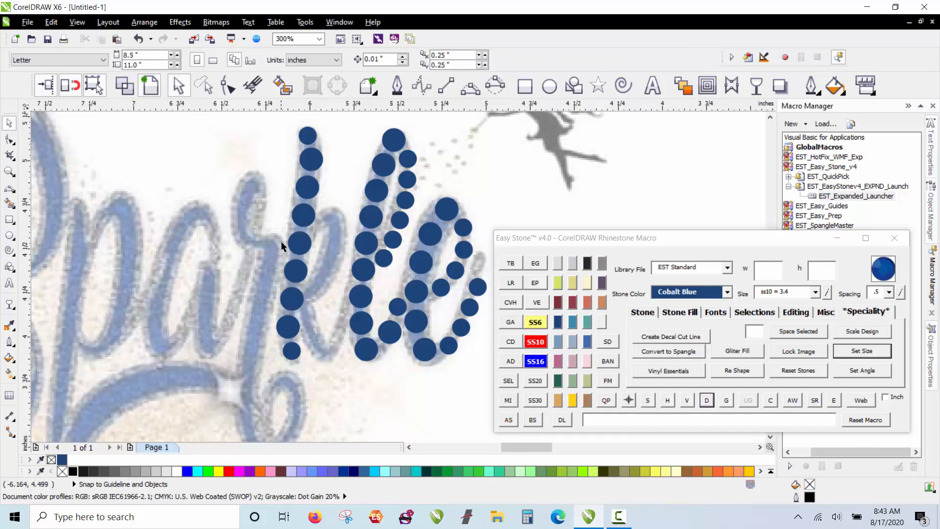
Step: Place an ss6 copy where the k's arm leaves the stem and two ss10 copies up the arm's thick stroke
left_click_drag(310, 139, 321, 274)
right_click(321, 274)
scroll(325, 295, "up", 2)
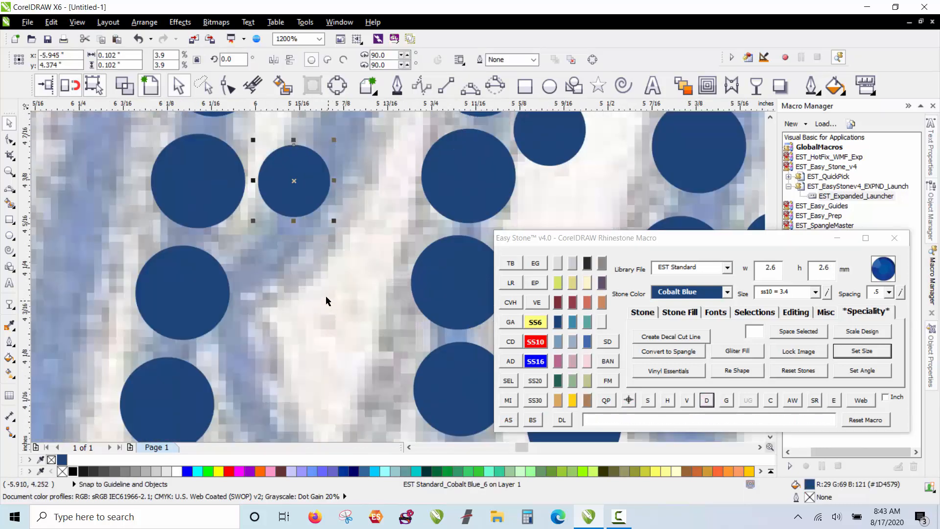
left_click_drag(312, 210, 287, 289)
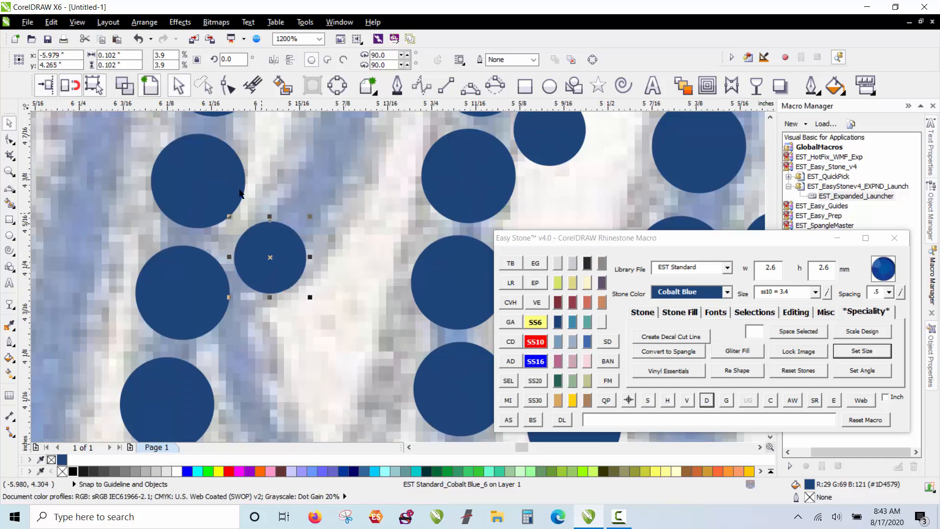
left_click_drag(215, 178, 331, 177)
scroll(299, 213, "down", 2)
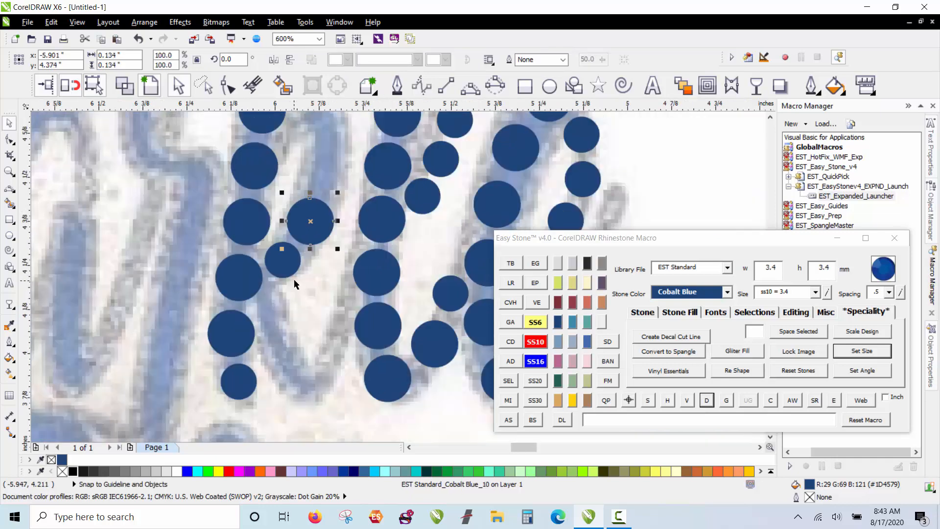
scroll(312, 181, "up", 1)
left_click_drag(298, 229, 314, 177)
right_click(315, 171)
scroll(290, 224, "down", 1)
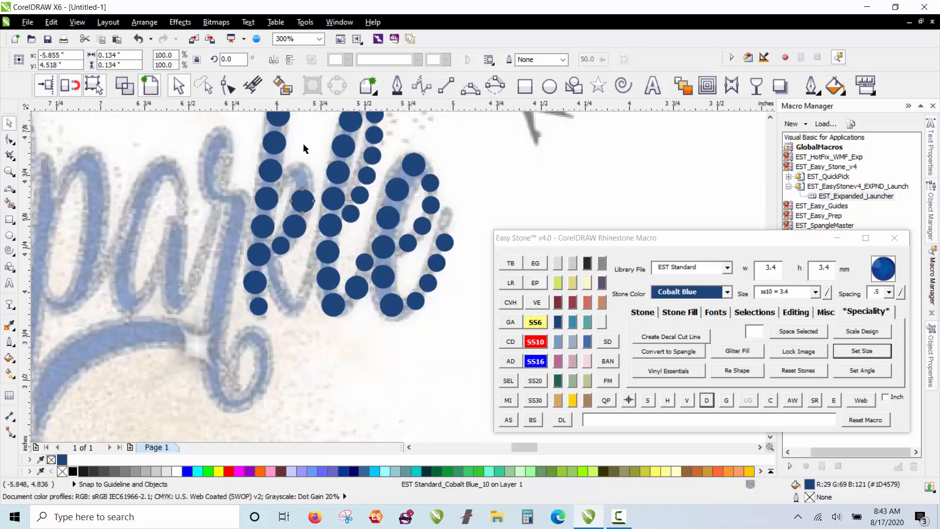
scroll(316, 185, "up", 1)
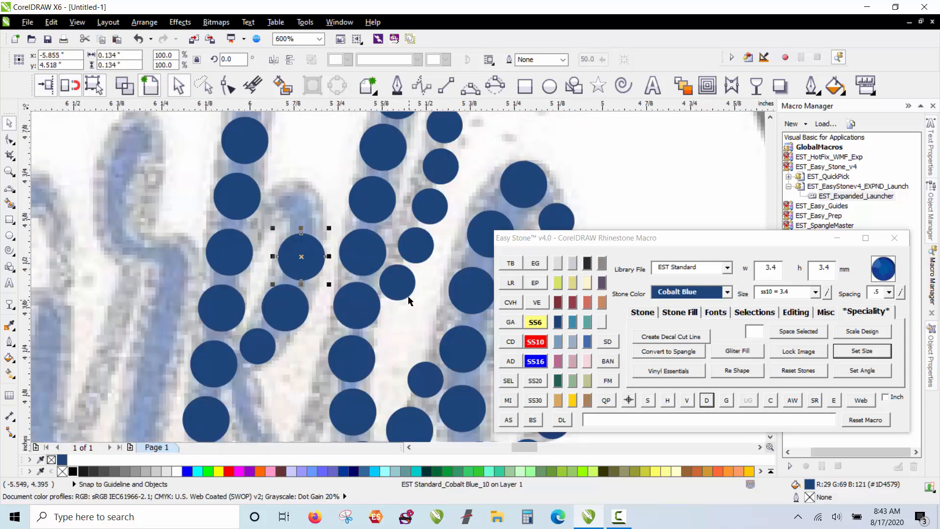
Step: Close the top of the k's arm with two ss6 copies and nudge its upper ss10 stone into line
left_click_drag(408, 295, 321, 270)
left_click(306, 260)
scroll(307, 260, "up", 1)
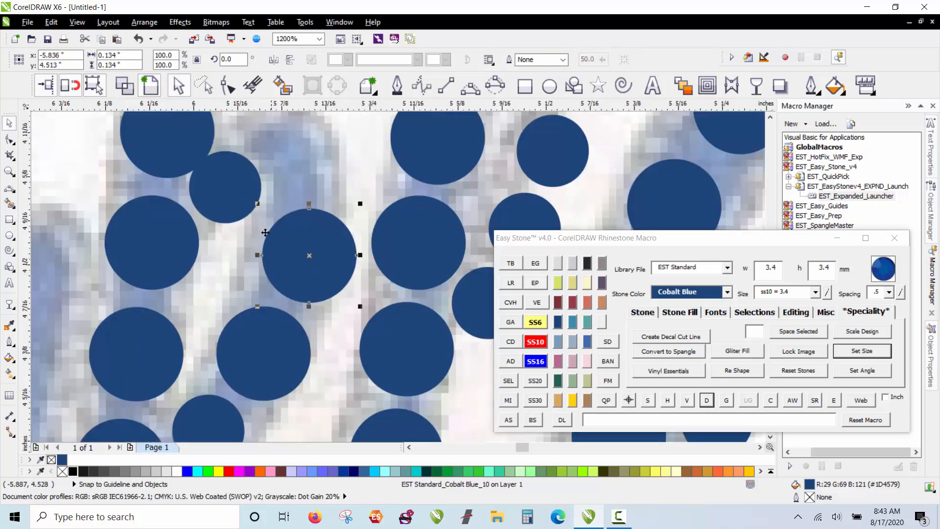
left_click_drag(241, 190, 246, 200)
mouse_move(246, 199)
left_mouse_down()
mouse_move(309, 151)
mouse_move(315, 166)
mouse_move(253, 198)
left_mouse_up()
right_click(315, 166)
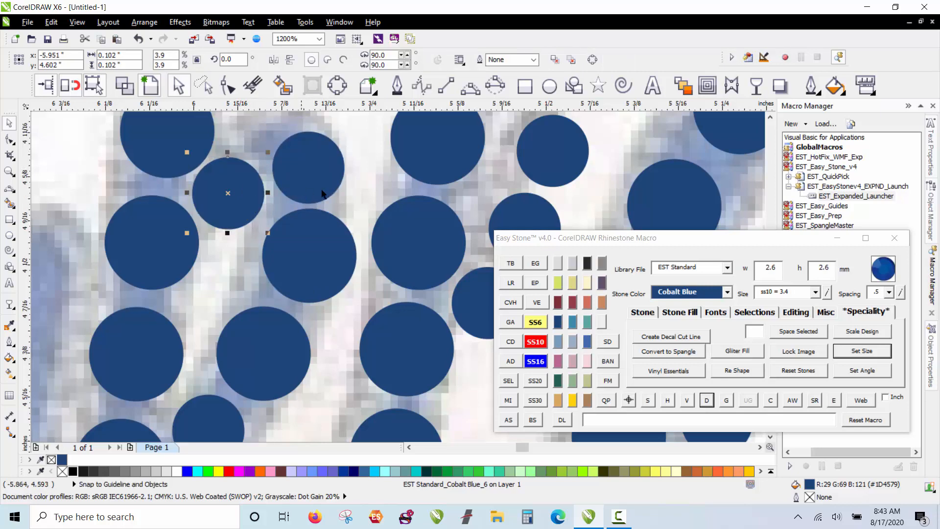
left_click_drag(338, 186, 337, 181)
scroll(271, 194, "down", 3)
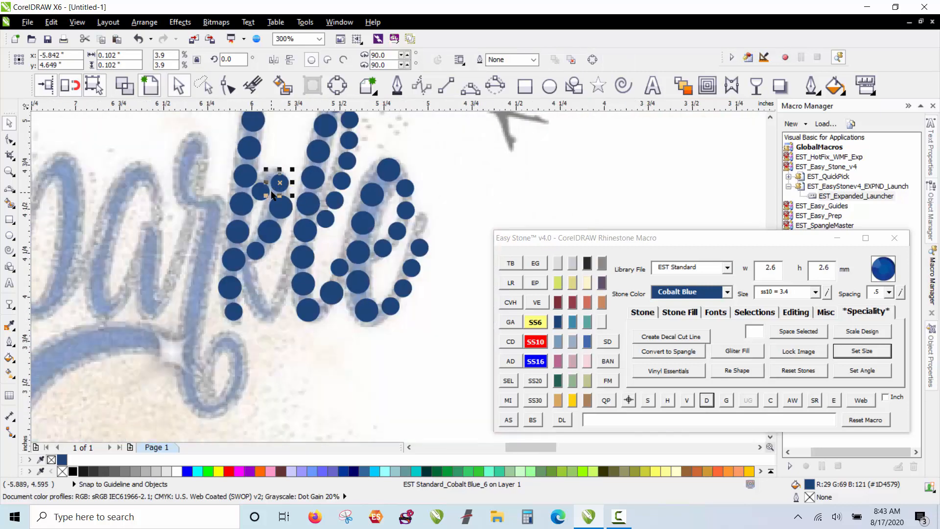
left_click(289, 164)
Step: Trace the k's leg with an ss6, an ss10 and two more ss6 copies curving up towards the l
scroll(281, 299, "up", 2)
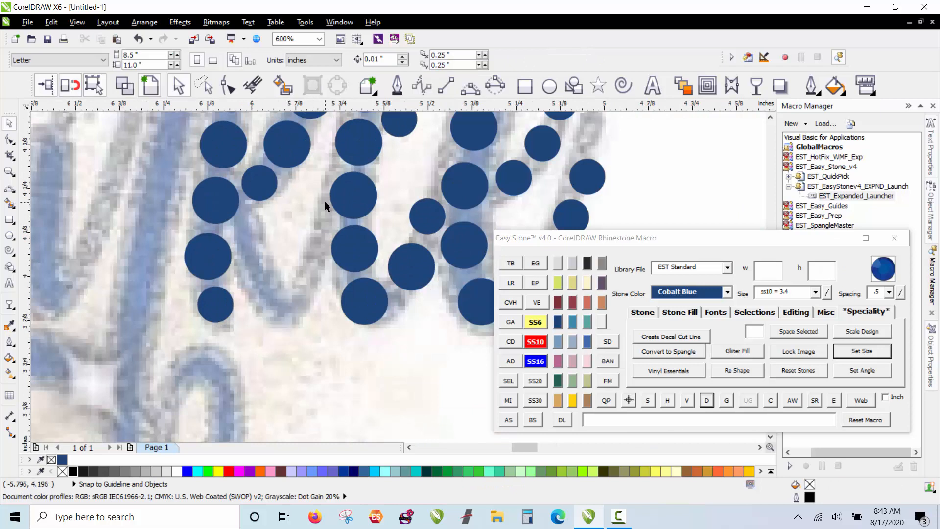
left_click_drag(410, 220, 251, 239)
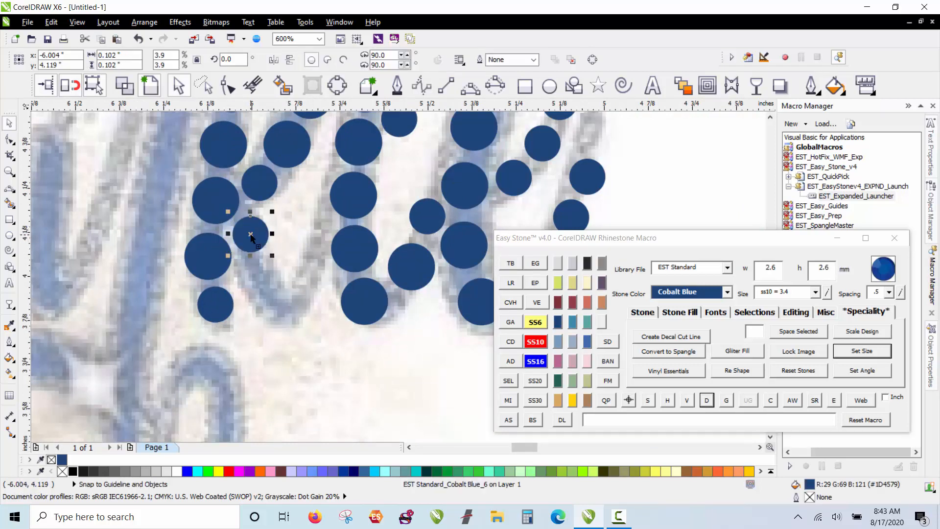
left_click_drag(278, 144, 251, 269)
left_click_drag(252, 245, 294, 323)
left_click_drag(295, 322, 315, 286)
scroll(292, 370, "up", 1)
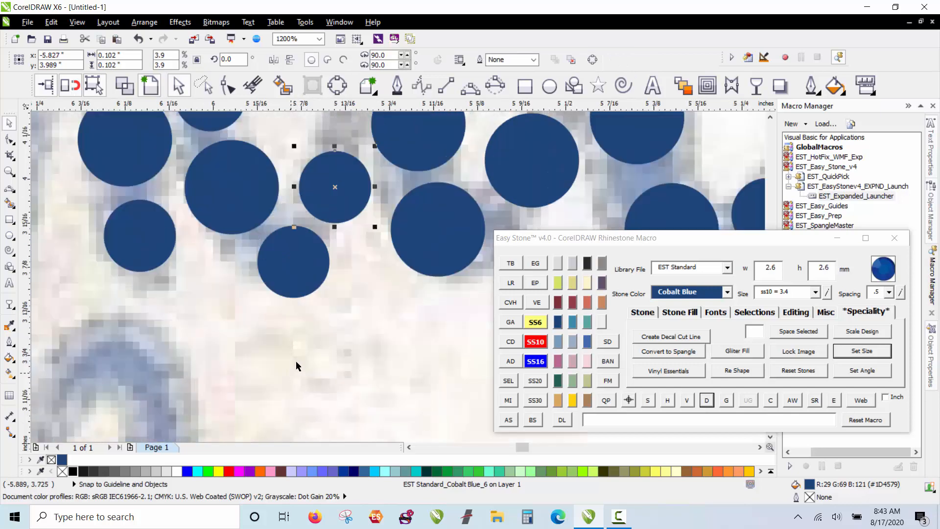
left_click_drag(333, 216, 327, 178)
left_click_drag(317, 249, 333, 226)
scroll(300, 297, "down", 3)
left_click(300, 298)
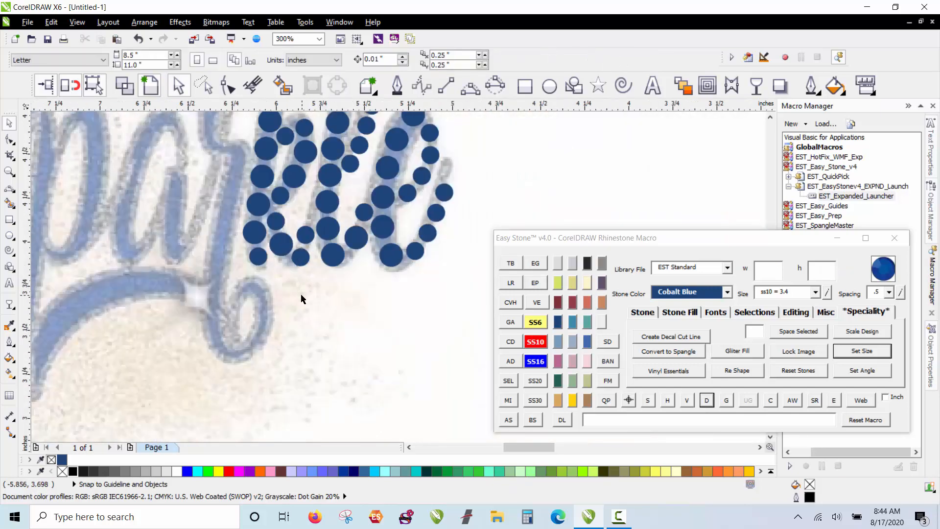
Step: Copy an ss10 stone to each end of the r's long stem and distribute four more ss10 stones between them
scroll(218, 271, "up", 1)
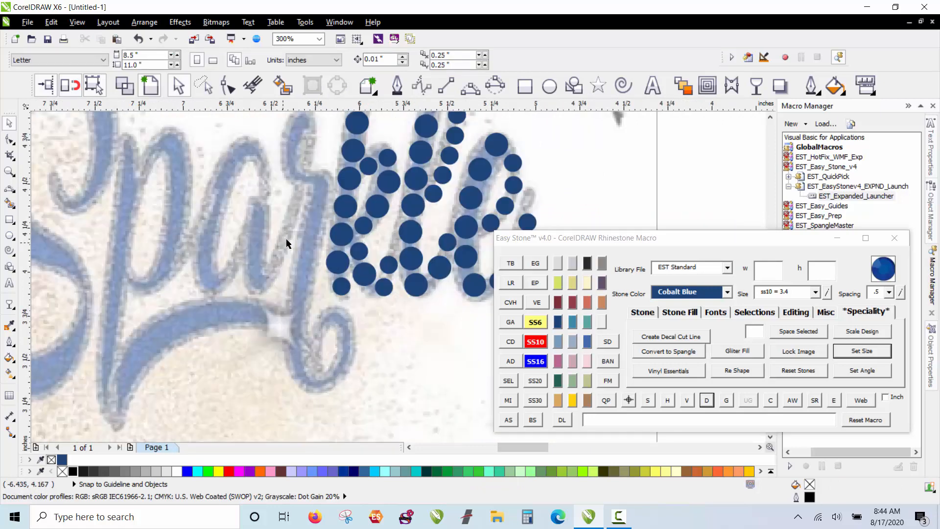
left_click_drag(349, 209, 295, 345)
left_click(321, 190, "shift")
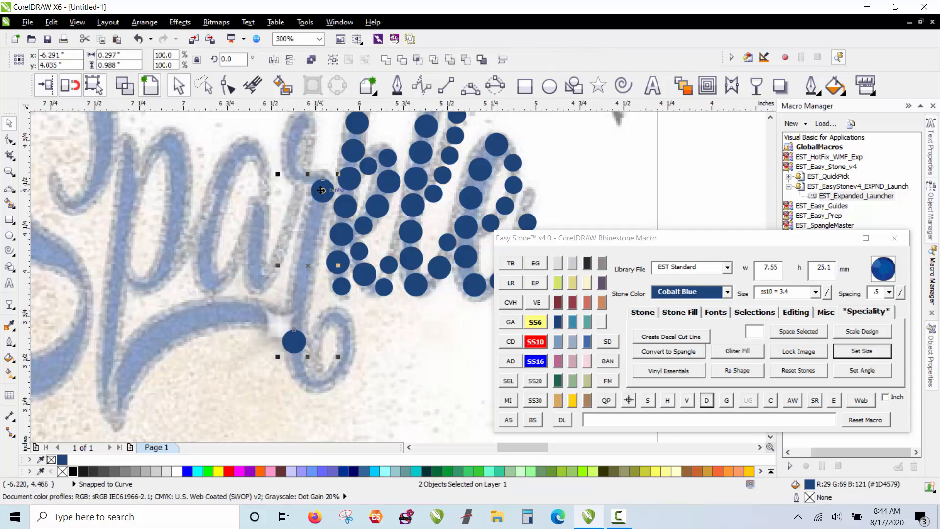
left_click(508, 419)
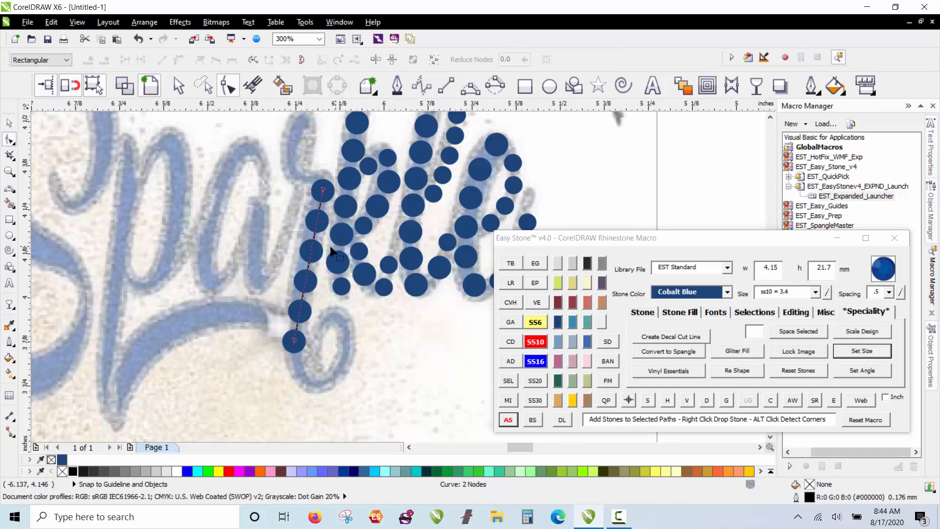
Step: Bend the r stem's stone path to follow the template's curve and break the stones apart from it
scroll(282, 246, "up", 4)
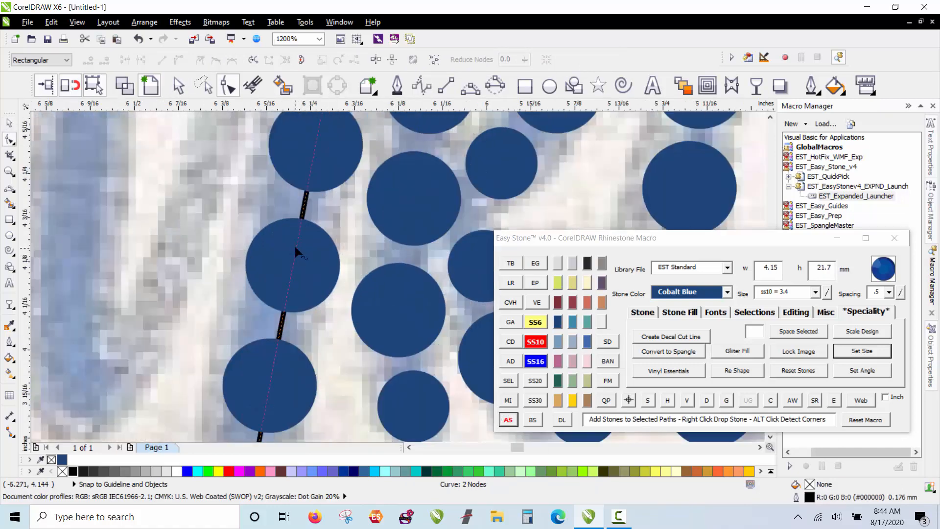
left_click_drag(295, 246, 286, 239)
scroll(236, 200, "down", 2)
key("space")
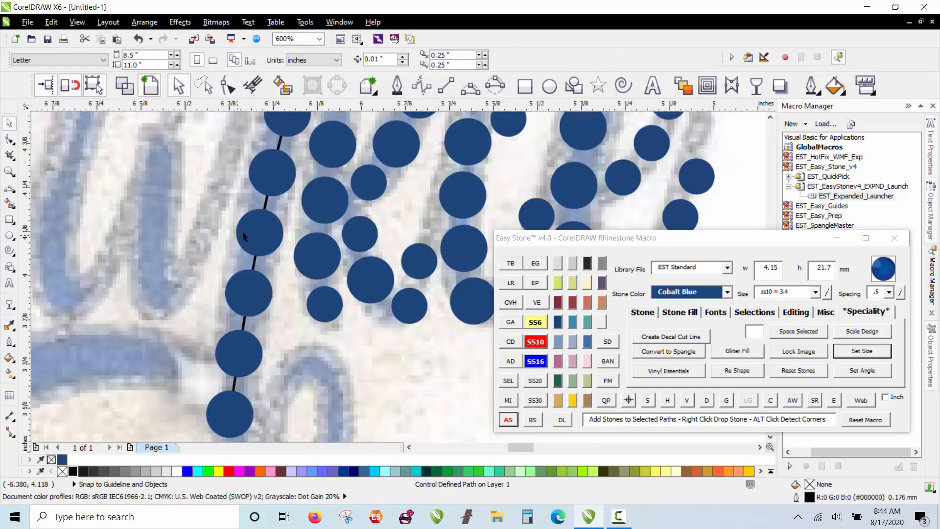
left_click(242, 231)
left_click(706, 400)
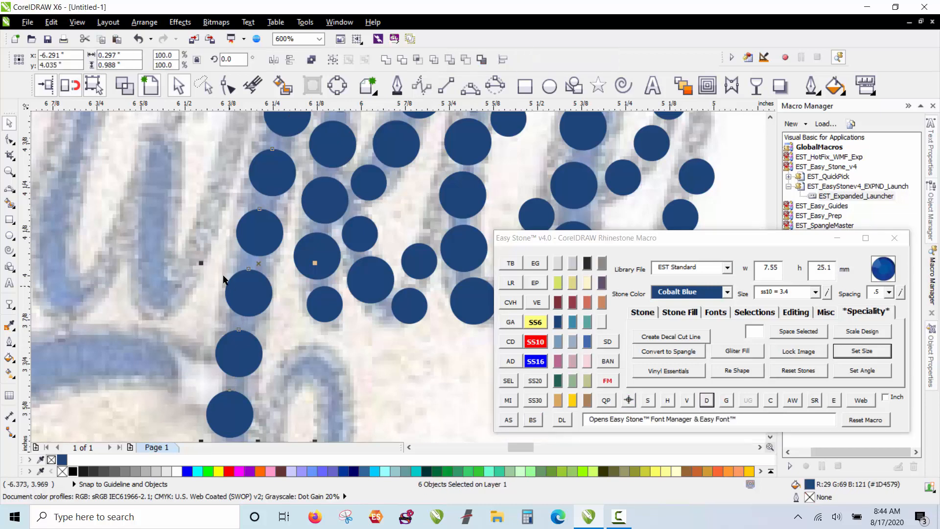
Step: Add an ss10 copy below the r's stem and four ss6 copies around its bottom loop and up the far side
scroll(219, 268, "down", 6)
scroll(251, 335, "up", 6)
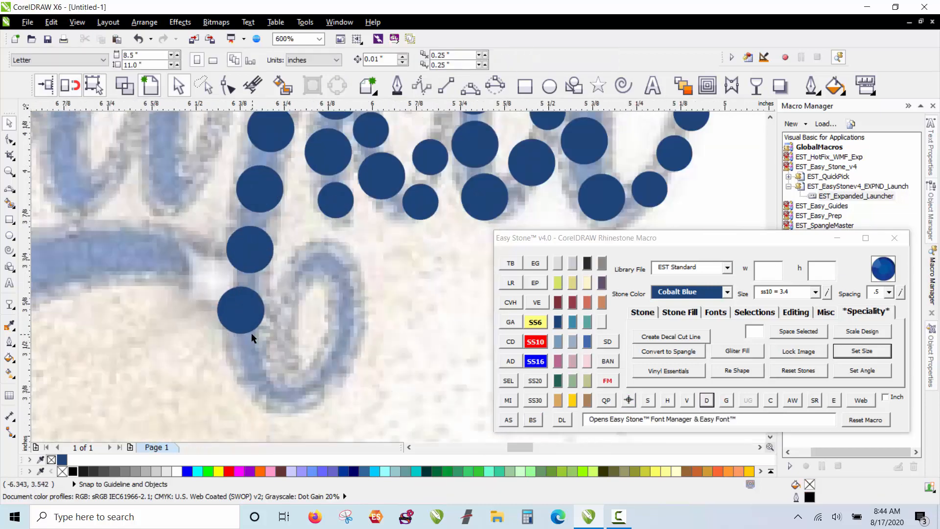
left_click_drag(253, 317, 261, 367)
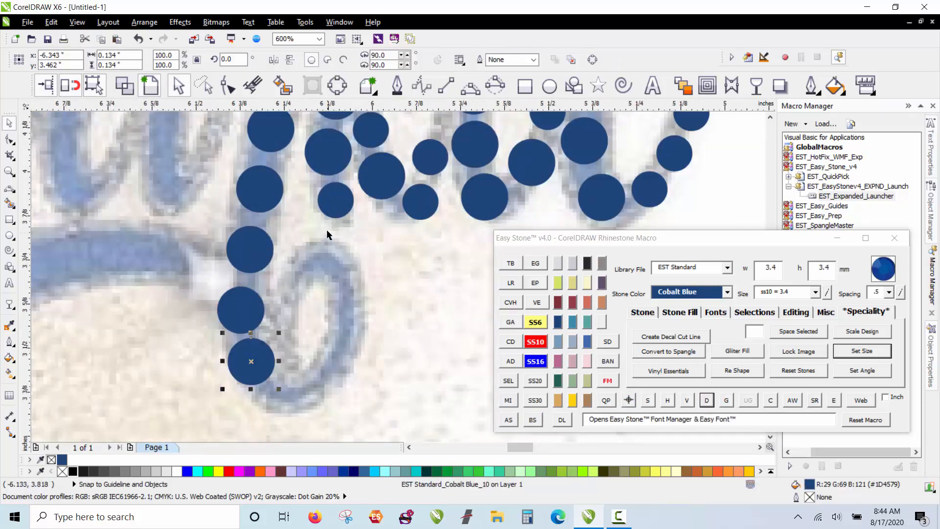
left_click_drag(335, 214, 323, 388)
left_click_drag(325, 391, 346, 345)
left_click_drag(347, 344, 345, 300)
scroll(306, 318, "down", 3)
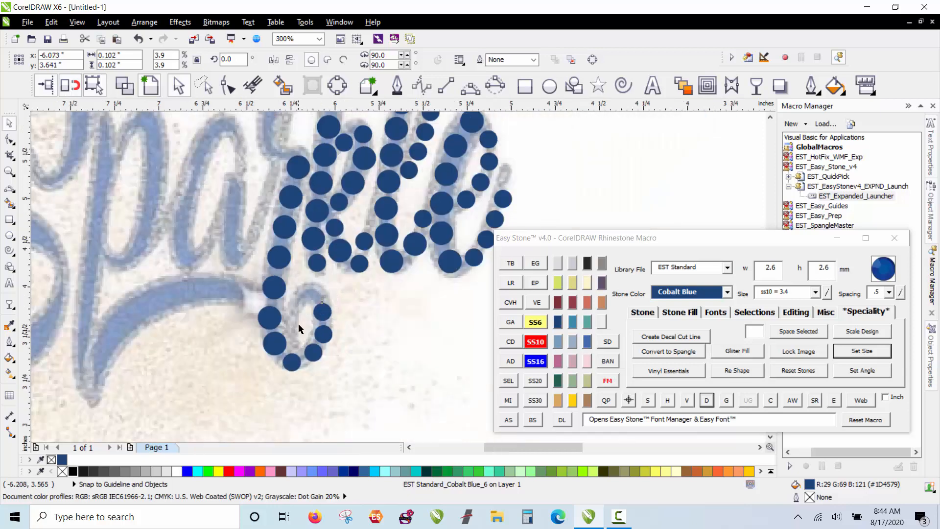
scroll(299, 328, "up", 1)
left_click(294, 339)
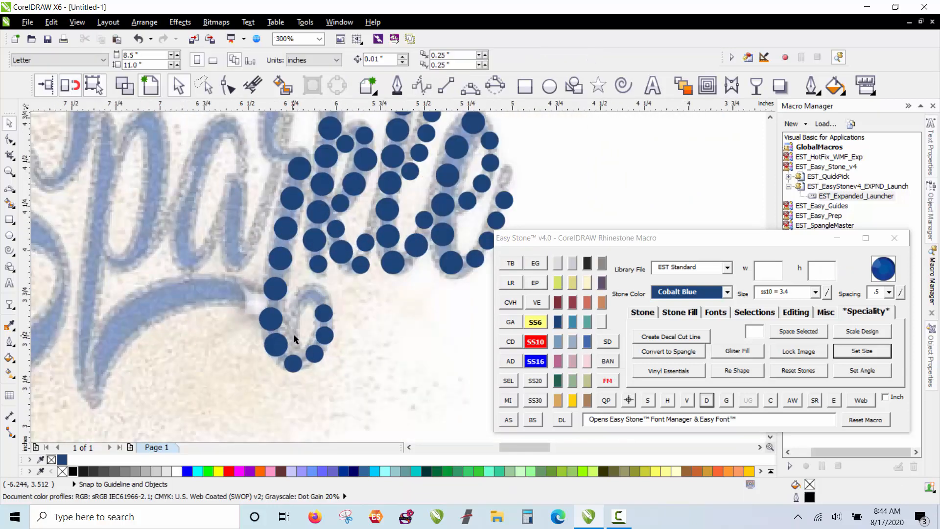
Step: Trace the r's upper hook with two ss6 copies and an ss10 copy above them, centring the middle ss6 stone
scroll(287, 210, "down", 2)
scroll(298, 201, "up", 3)
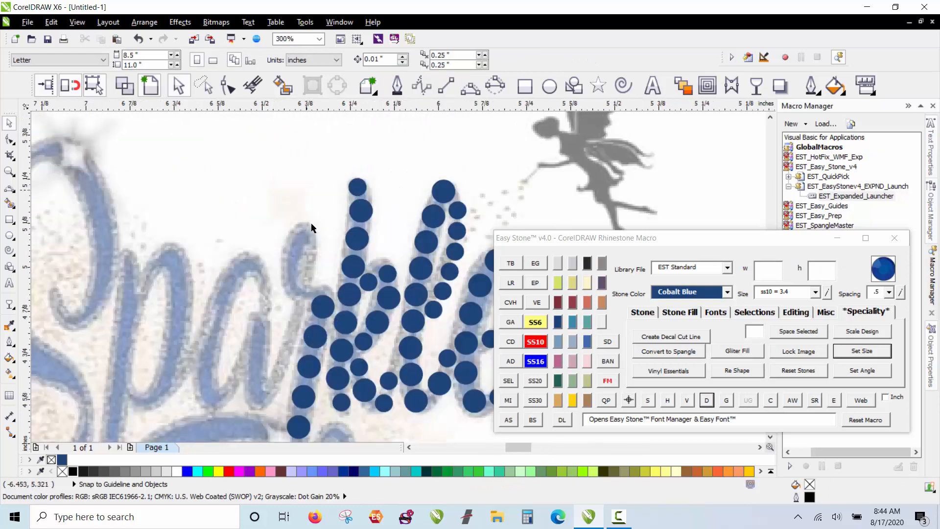
scroll(306, 251, "down", 1)
scroll(312, 362, "up", 1)
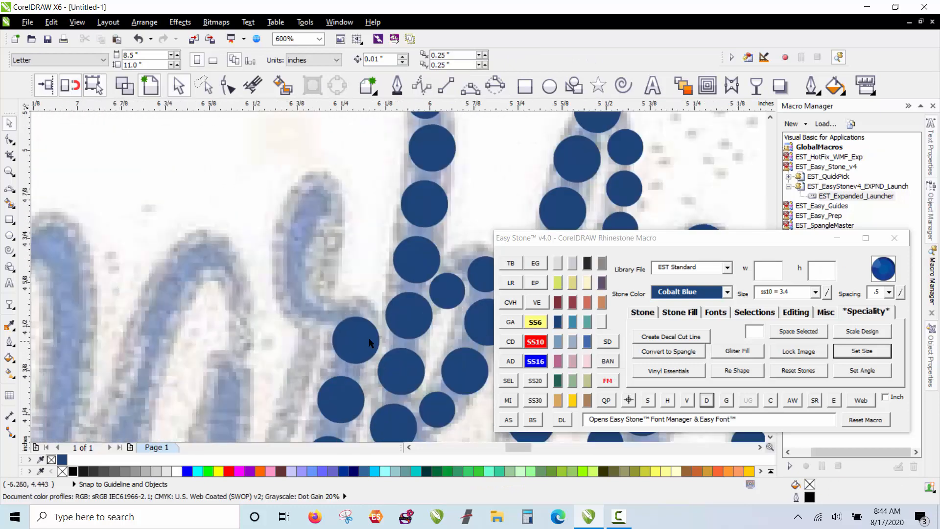
left_click(453, 294)
left_click(318, 319)
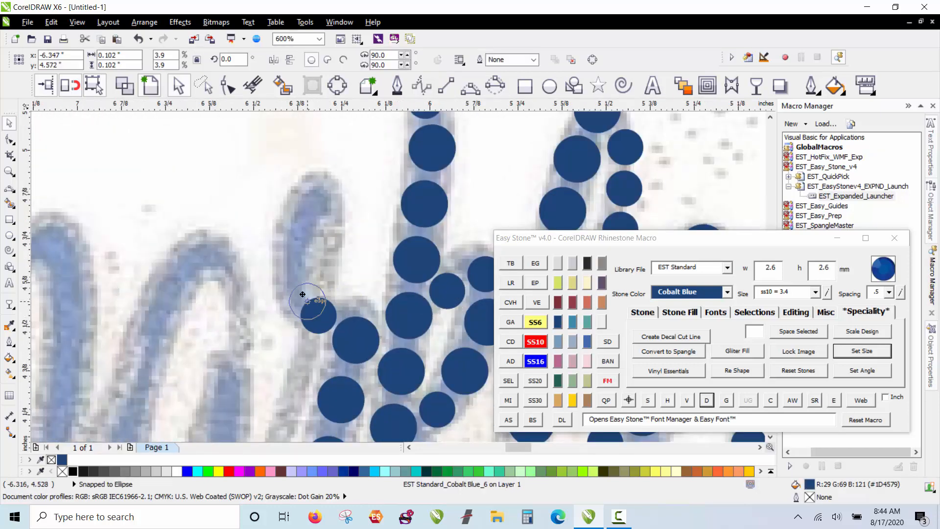
left_click_drag(363, 343, 309, 231)
right_click(309, 231)
left_click(304, 284)
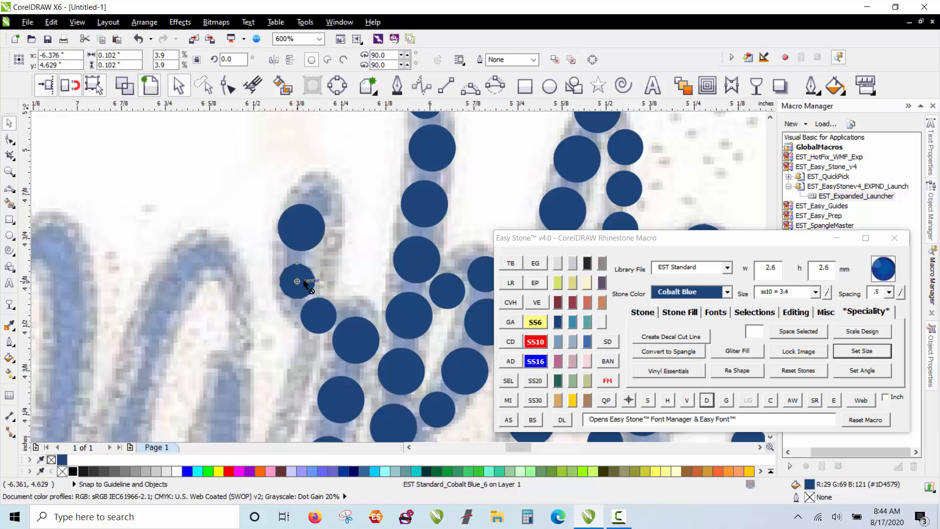
scroll(301, 264, "up", 1)
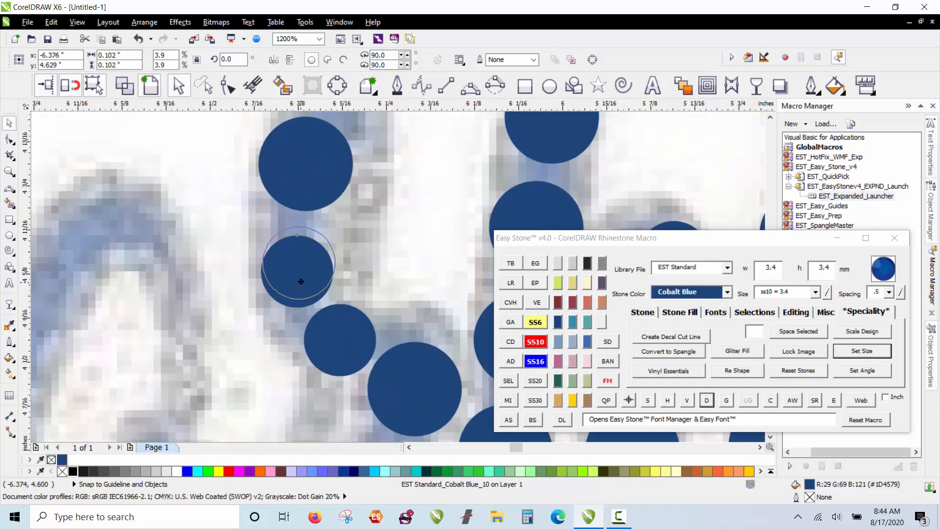
left_click(296, 260)
scroll(292, 212, "down", 3)
scroll(286, 224, "up", 3)
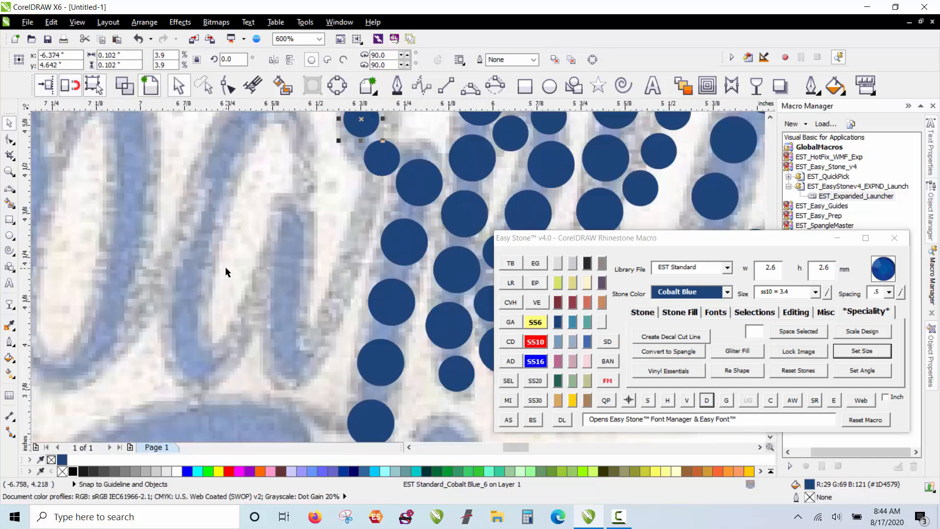
left_click(226, 268)
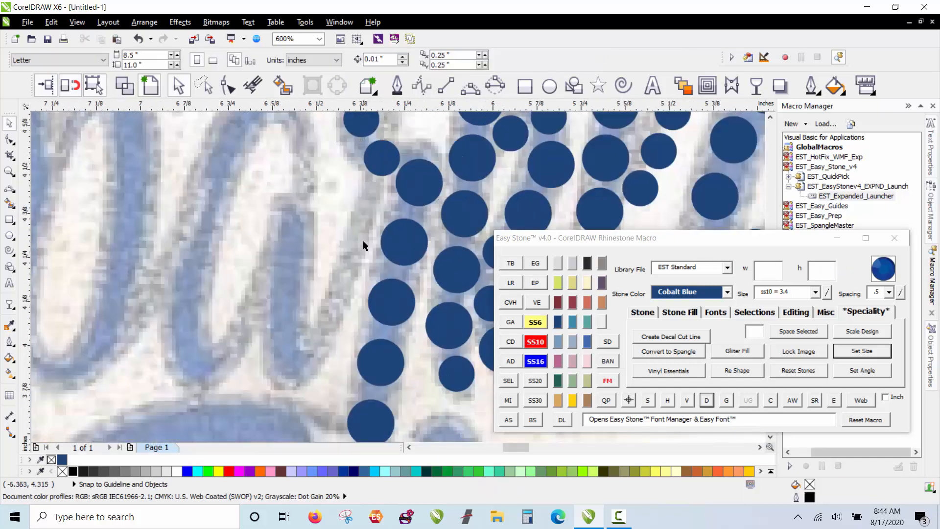
Step: Trace the connecting stroke down from the r's hook towards the a with three evenly spaced ss6 copies
scroll(371, 168, "up", 1)
left_click_drag(357, 244, 333, 326)
scroll(350, 220, "down", 1)
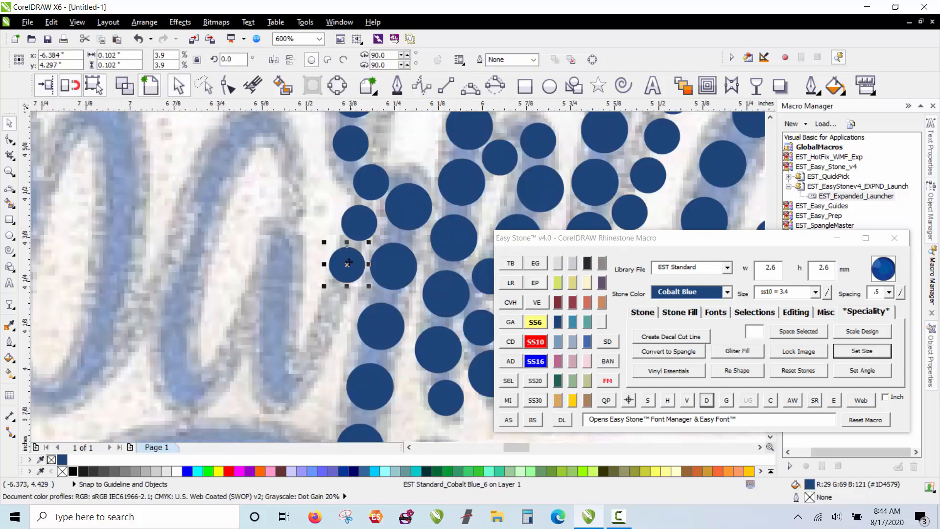
scroll(328, 307, "up", 1)
left_click_drag(357, 242, 335, 321)
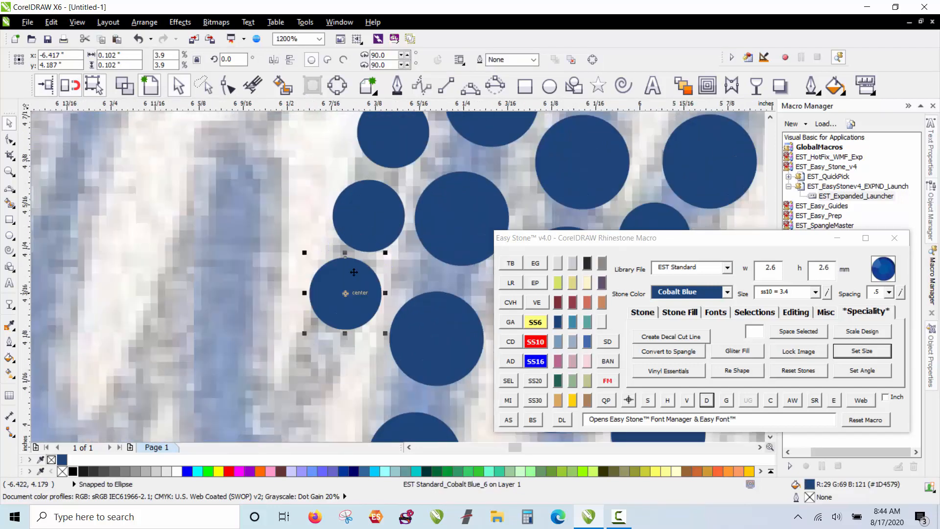
scroll(357, 270, "down", 1)
Step: Fill the a's right stem with three evenly spaced ss10 copies and finish the connecting stroke with another ss6 copy beside it
left_click_drag(417, 242, 292, 355)
scroll(318, 349, "up", 1)
left_click_drag(376, 240, 338, 324)
left_click_drag(268, 361, 275, 372)
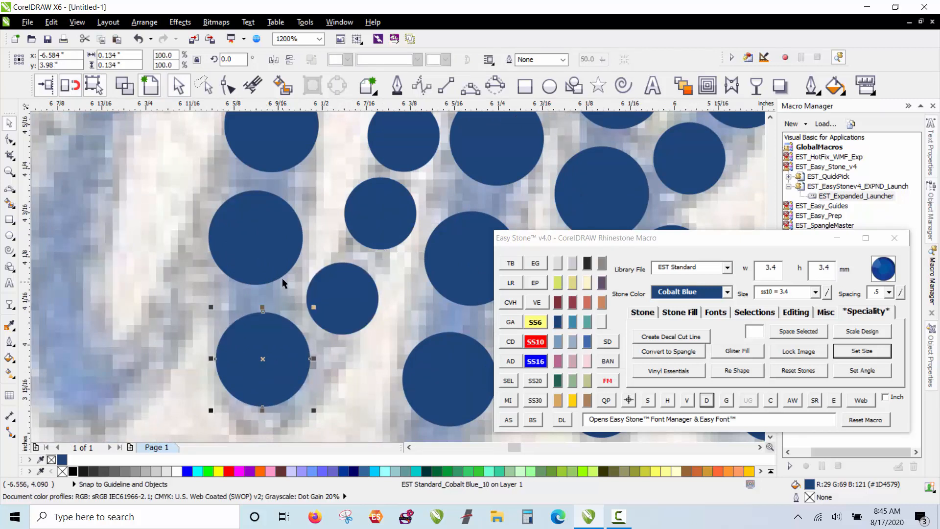
left_click(283, 281)
left_click_drag(272, 260, 278, 277)
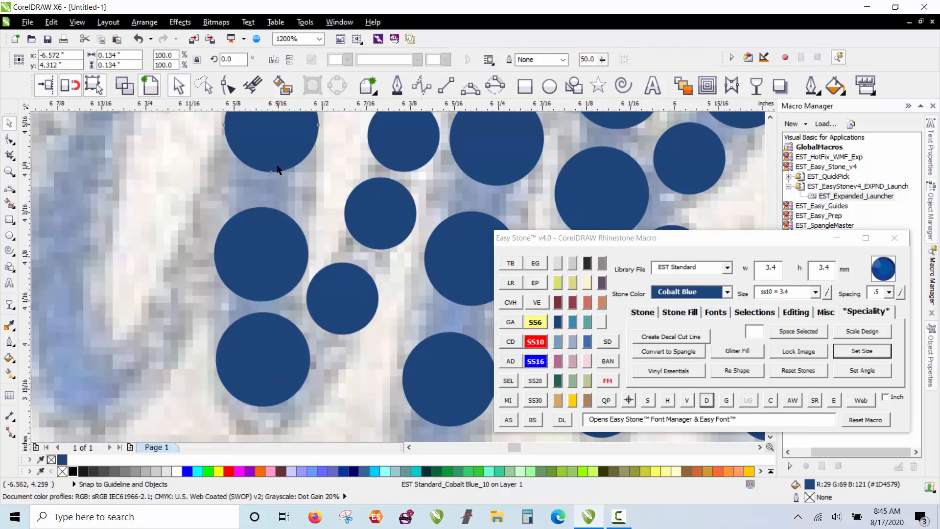
mouse_move(273, 167)
left_mouse_down()
mouse_move(273, 182)
mouse_move(263, 181)
left_mouse_up()
Step: Trace the a's bottom curve with two ss6 copies and place an ss10 copy at the base of its left side
scroll(308, 238, "down", 3)
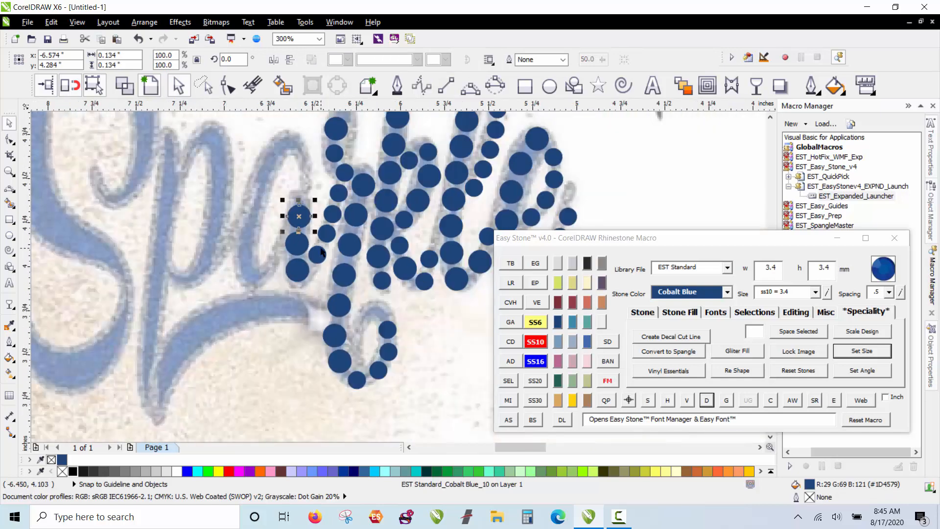
scroll(277, 254, "down", 2)
scroll(314, 265, "up", 4)
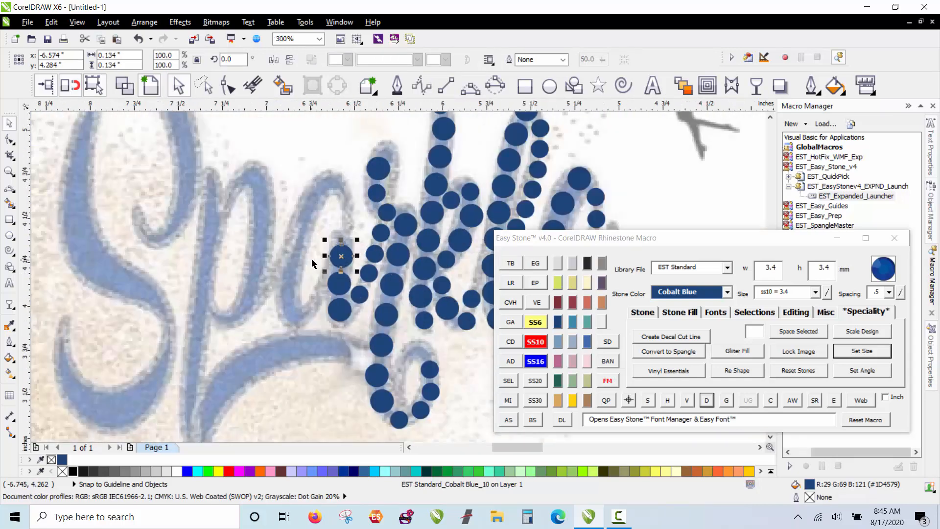
left_click_drag(408, 277, 311, 314)
left_click_drag(357, 280, 254, 332)
right_click(254, 343)
scroll(264, 361, "up", 2)
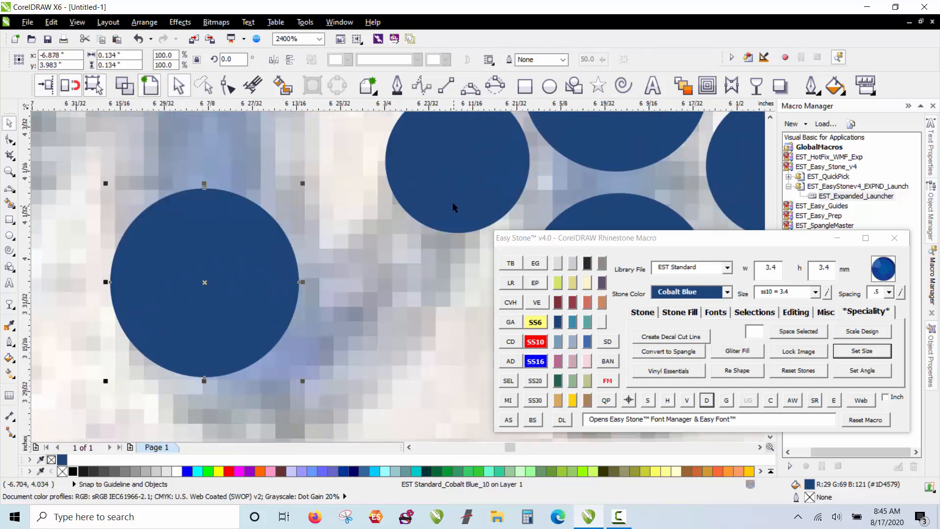
right_click(388, 326)
left_click_drag(452, 202, 383, 354)
left_click(241, 316)
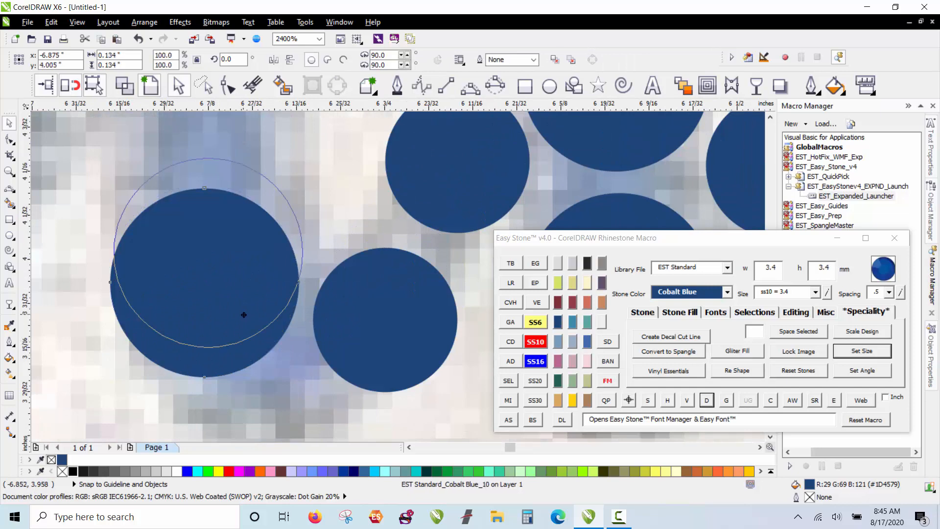
scroll(245, 317, "down", 2)
scroll(245, 316, "down", 1)
Step: Copy four ss10 stones up the a's left stroke and centre the uppermost one on the template
scroll(263, 259, "up", 1)
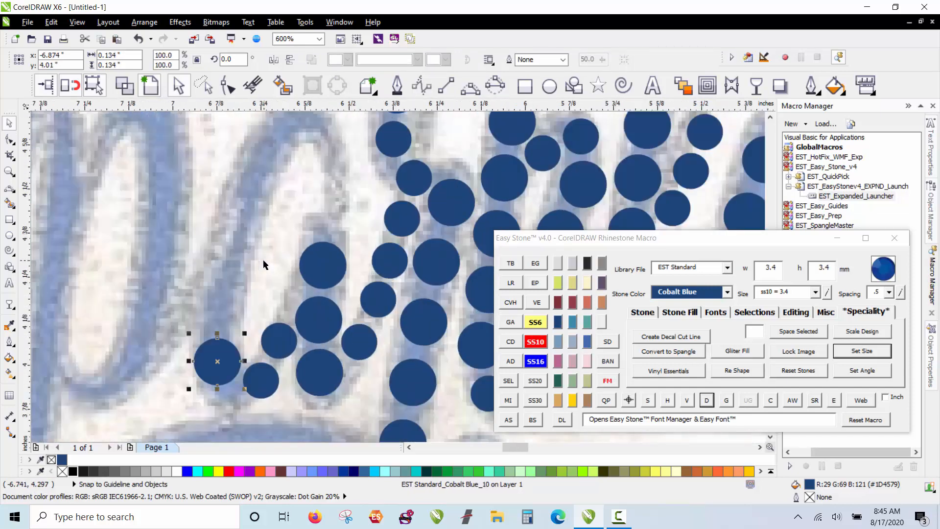
left_click_drag(226, 364, 269, 158)
right_click(225, 313)
right_click(236, 275)
right_click(236, 261)
right_click(248, 210)
scroll(267, 156, "up", 2)
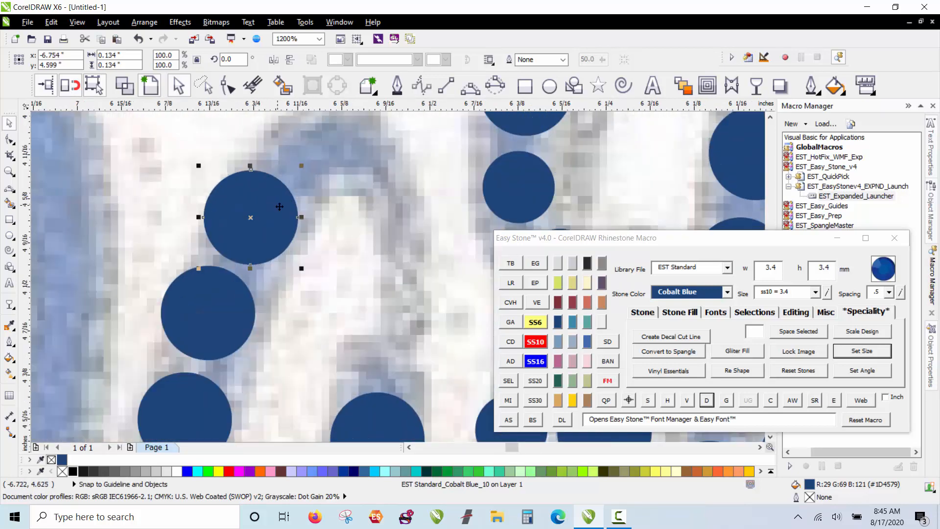
left_click_drag(279, 207, 279, 201)
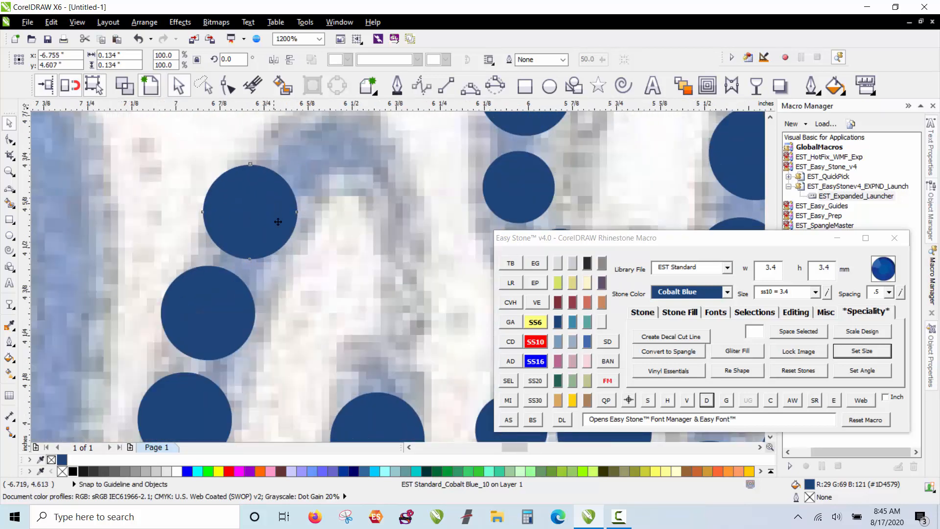
Step: Close the a's top with two ss6 copies above the right stem and a third copy at the peak resized to ss10
scroll(275, 204, "down", 1)
scroll(363, 270, "up", 1)
left_click_drag(436, 294, 304, 200)
right_click(294, 282)
scroll(301, 205, "down", 1)
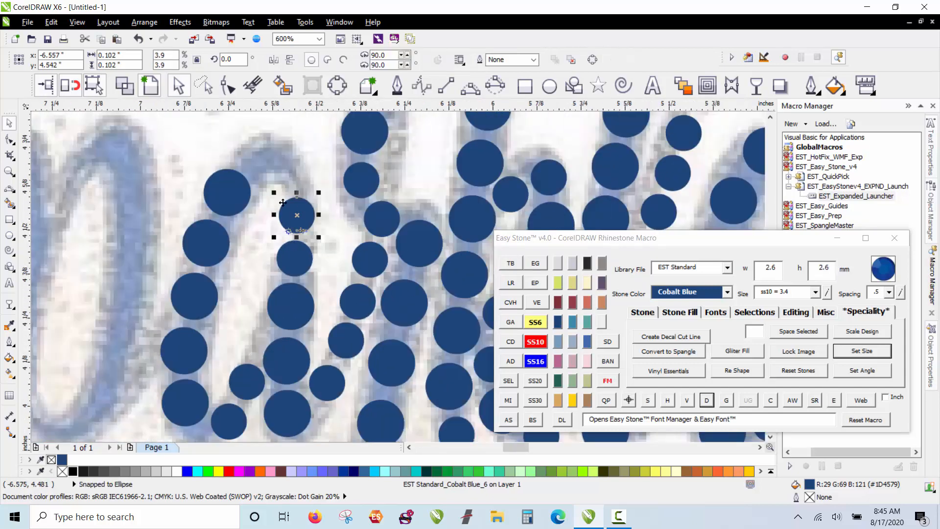
scroll(298, 198, "up", 1)
left_click_drag(302, 244, 249, 147)
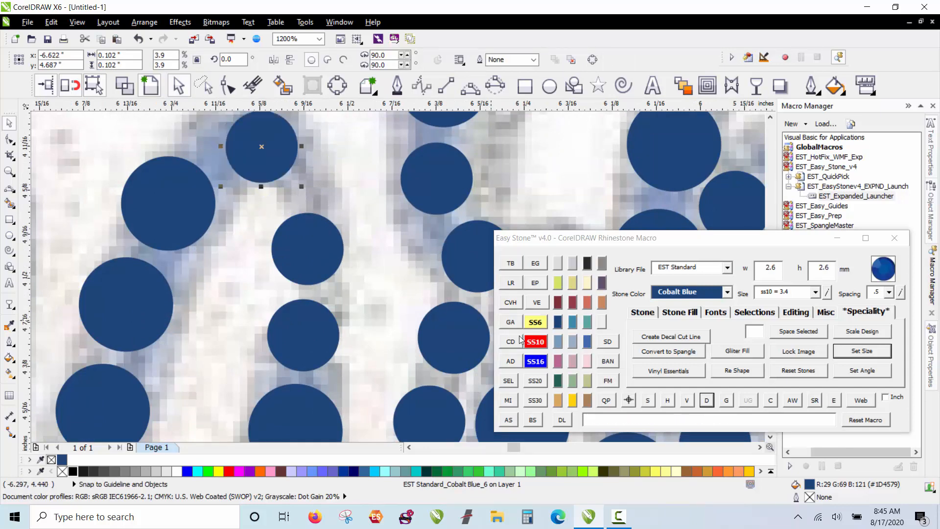
left_click(535, 341)
left_click_drag(290, 171, 294, 174)
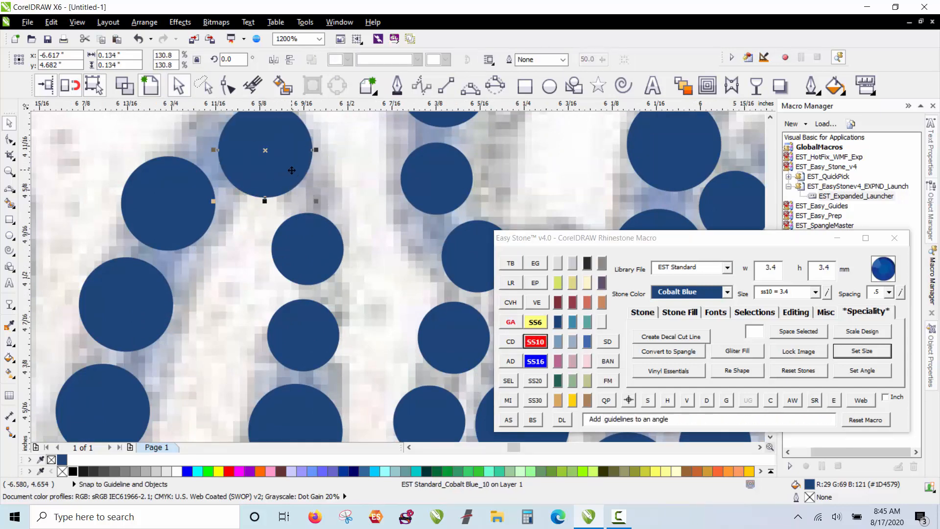
scroll(291, 171, "down", 2)
left_click(258, 228)
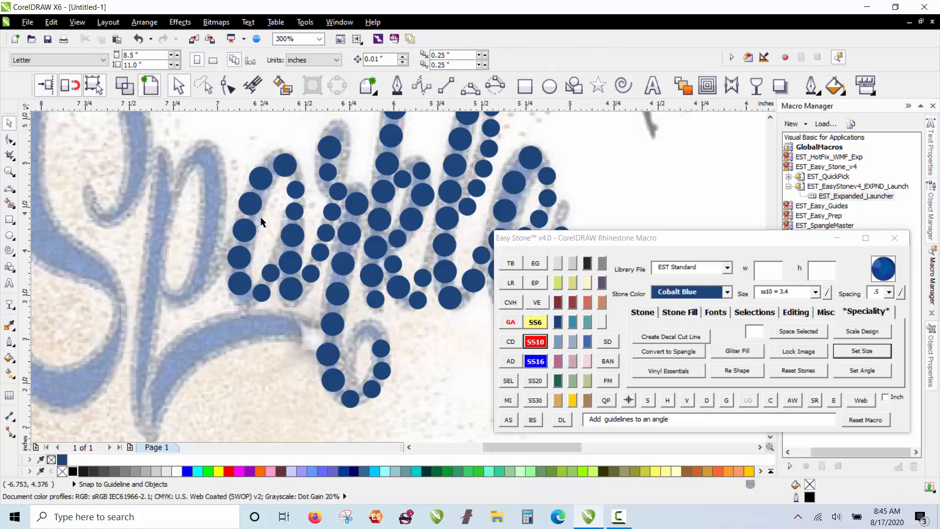
Step: Copy an ss10 stone onto the upper end of the p's stem and cap it with an ss6 copy
scroll(260, 226, "down", 1)
scroll(195, 249, "up", 1)
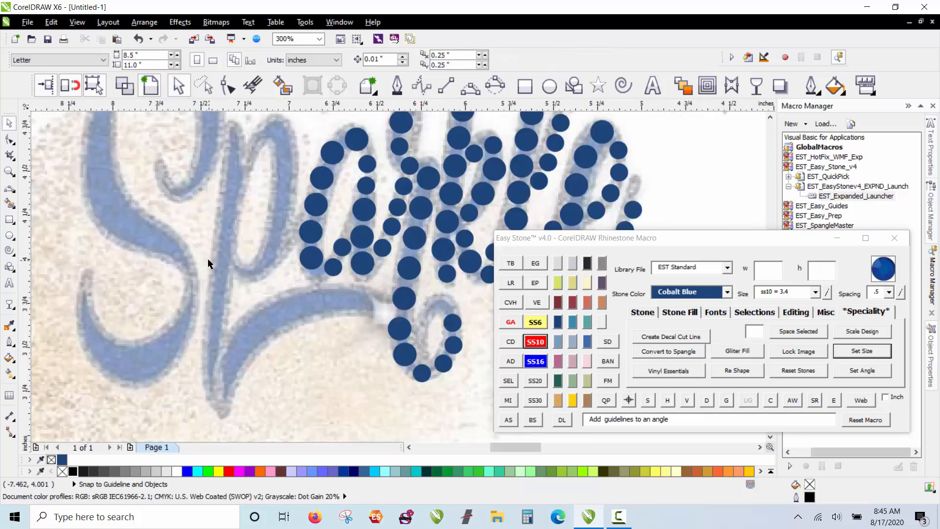
left_click(309, 200)
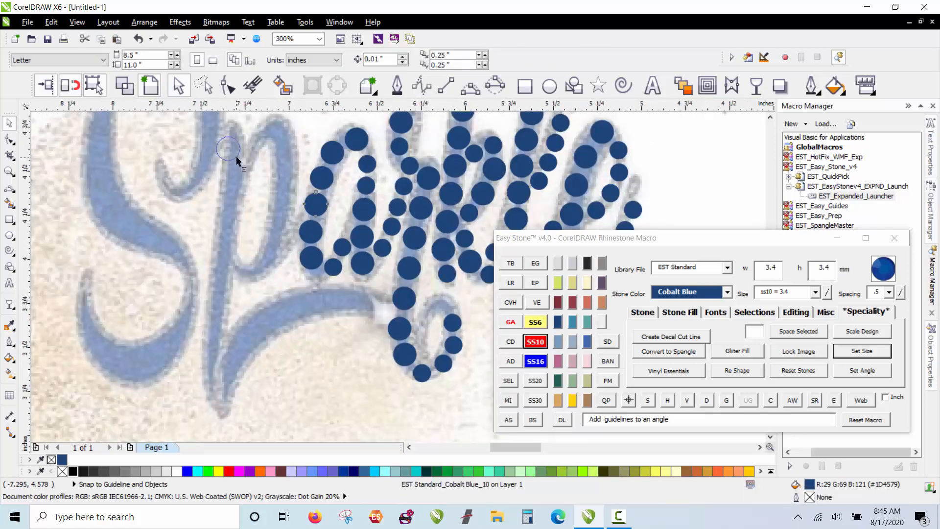
left_click_drag(237, 158, 242, 163)
scroll(239, 220, "down", 1)
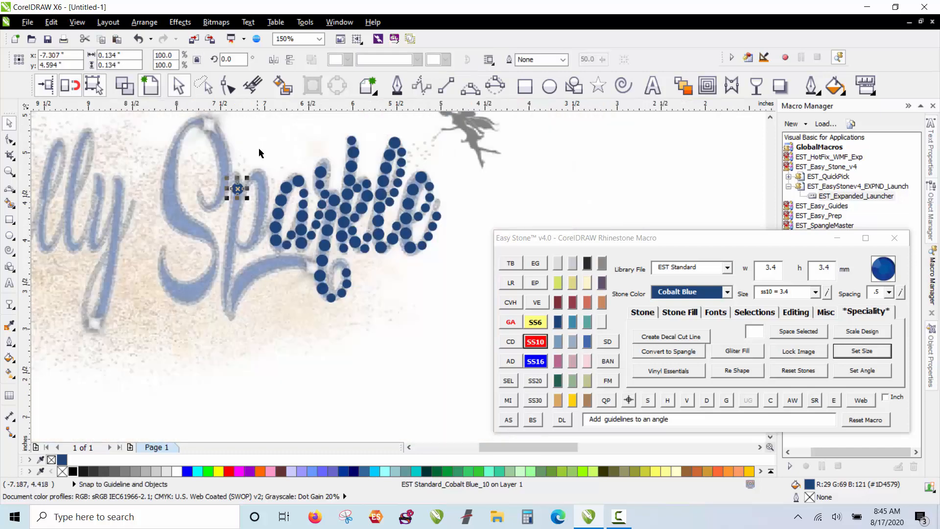
scroll(261, 138, "up", 1)
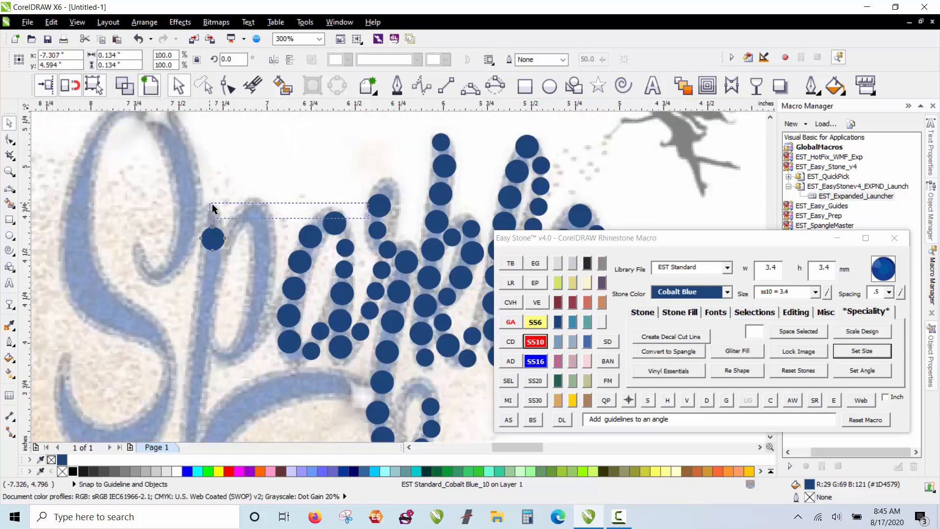
left_click_drag(212, 204, 213, 206)
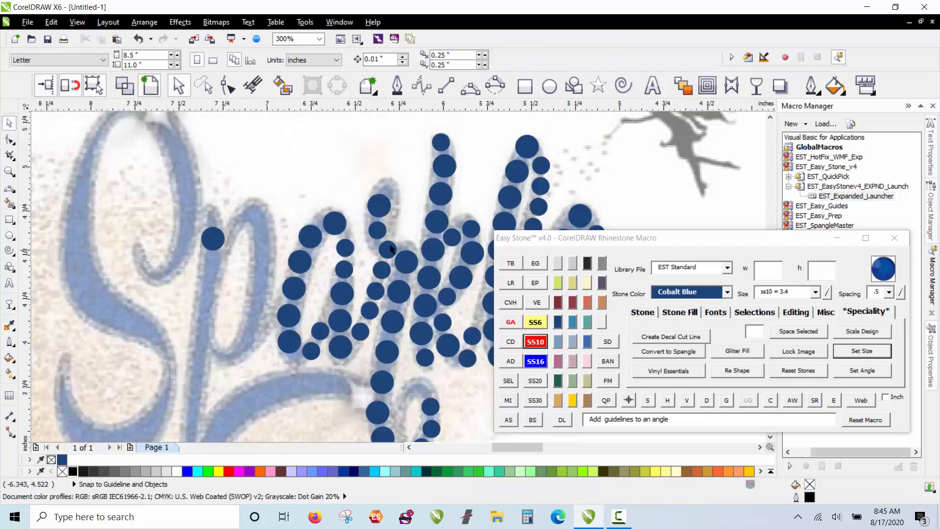
left_click(212, 216)
scroll(211, 216, "up", 3)
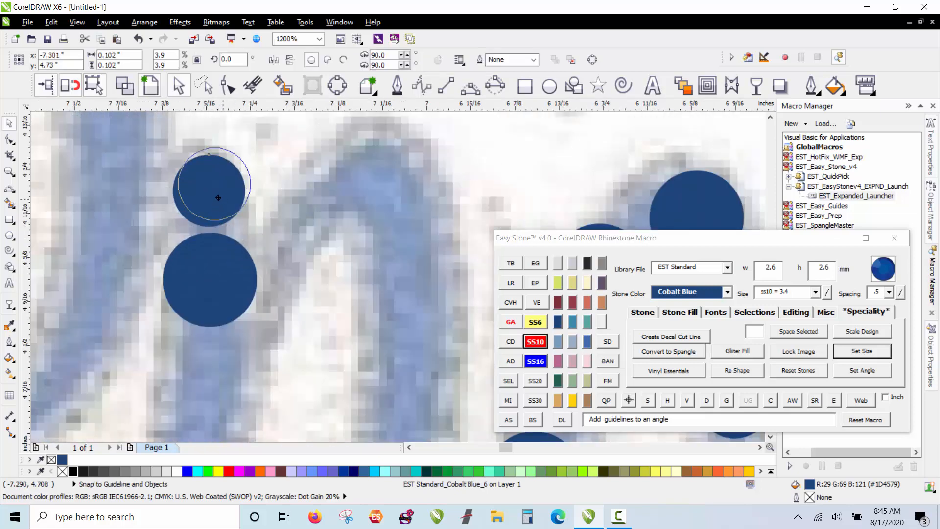
scroll(215, 208, "down", 6)
left_click_drag(208, 210, 201, 300)
right_click(201, 301)
left_click(199, 262)
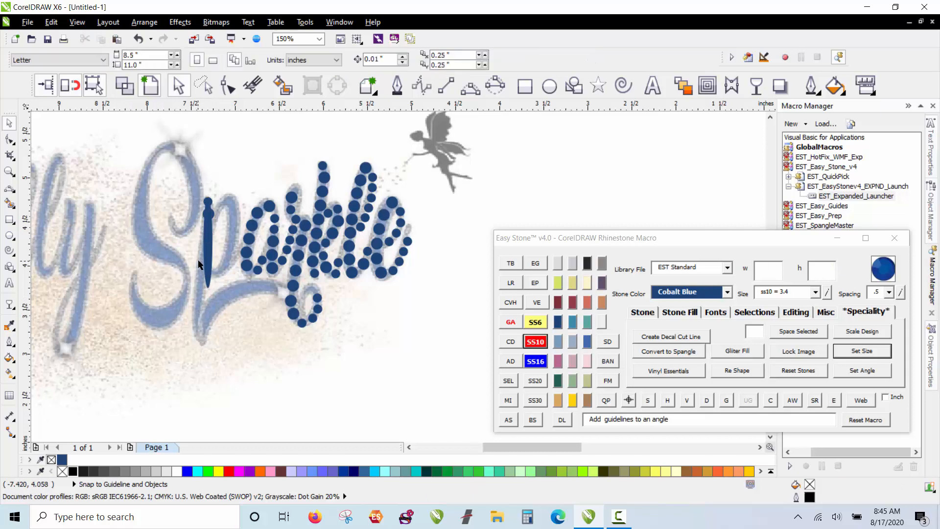
key("ctrl+z")
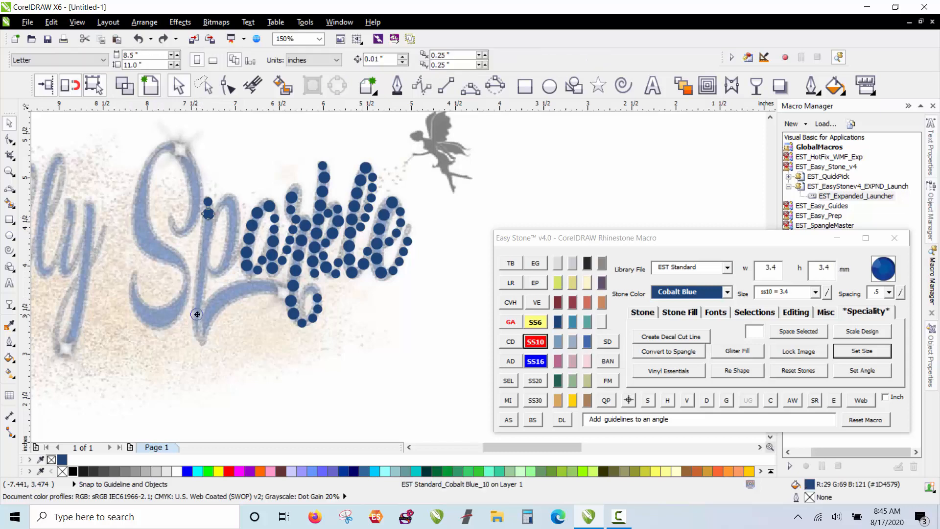
Step: Copy an ss10 stone to the p stem's bottom tip and distribute eight more ss10 stones up to the stem's upper ss10 stone
left_click(200, 296)
scroll(198, 296, "up", 4)
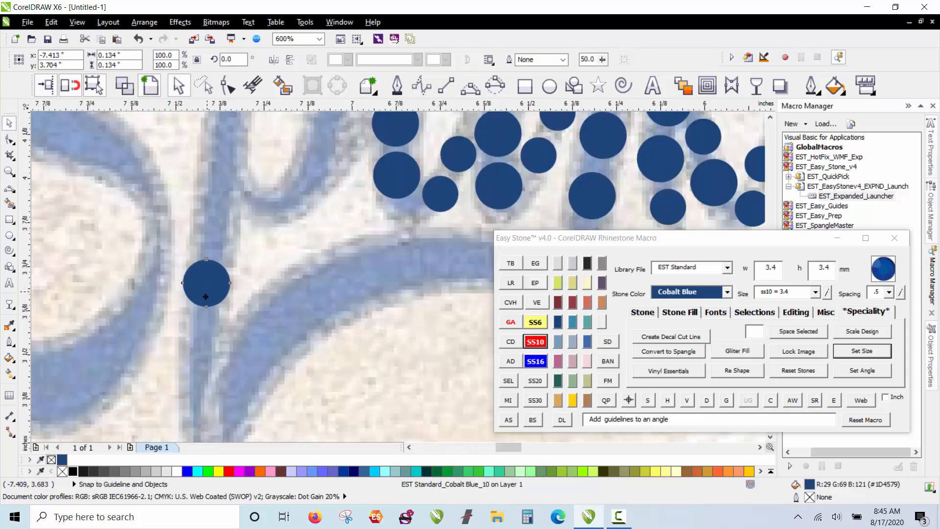
left_click_drag(199, 296, 208, 386)
scroll(204, 309, "down", 2)
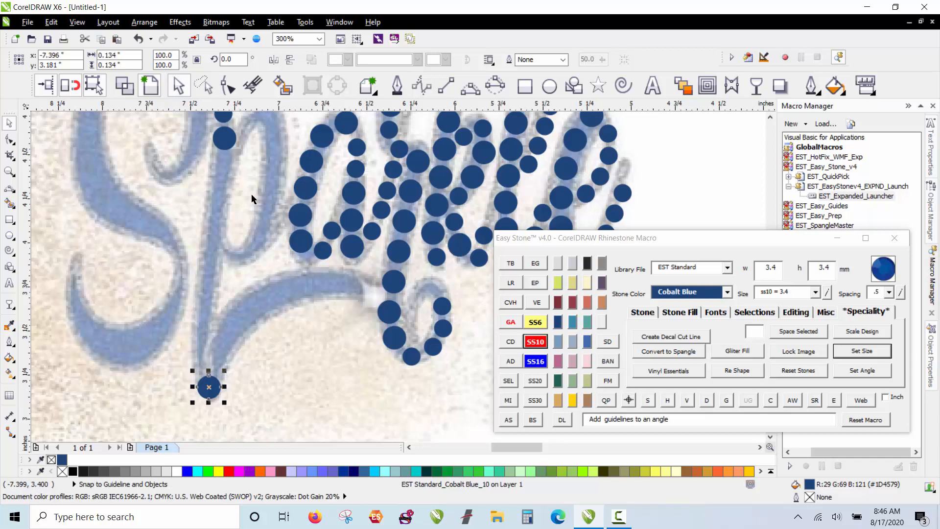
left_click(224, 140, "shift")
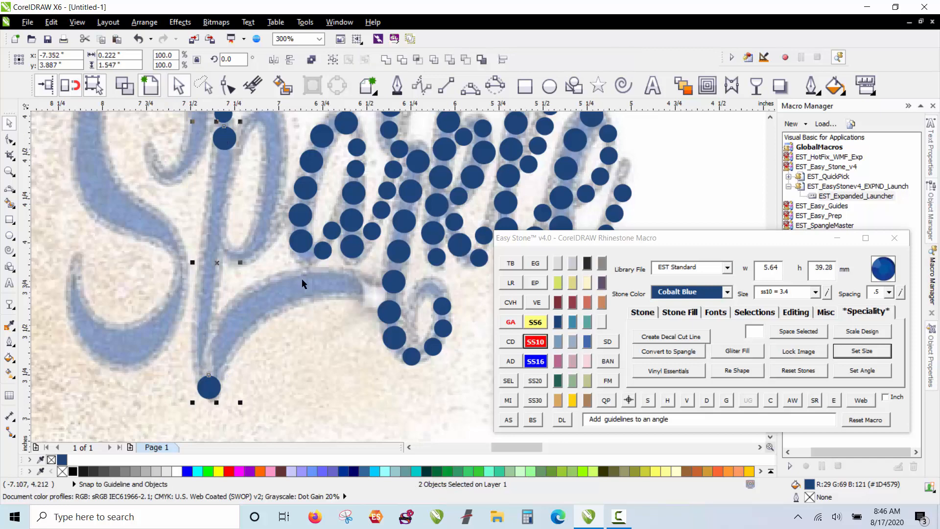
left_click(508, 419)
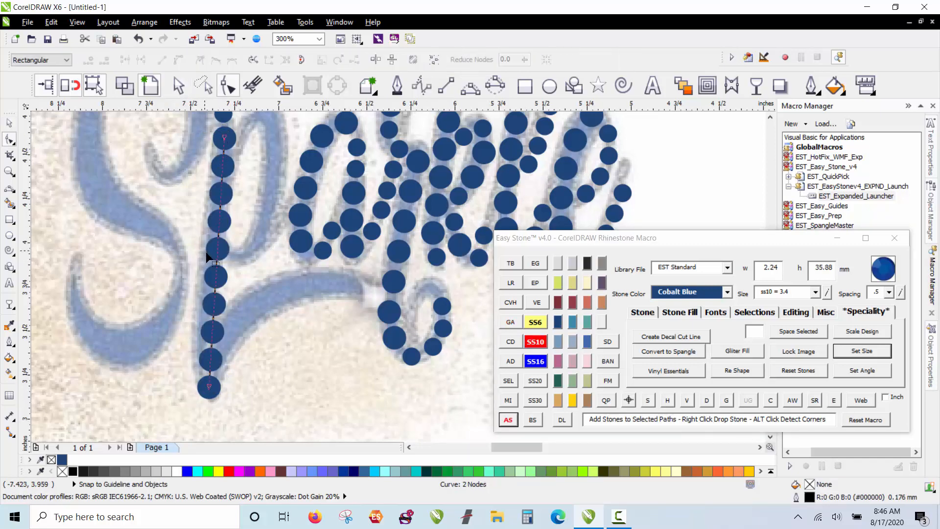
Step: Bend the p stem's stone path to follow the template's curve and delete the path, leaving separate stones
left_click_drag(217, 259, 207, 302)
key("space")
key("Escape")
left_click(211, 223)
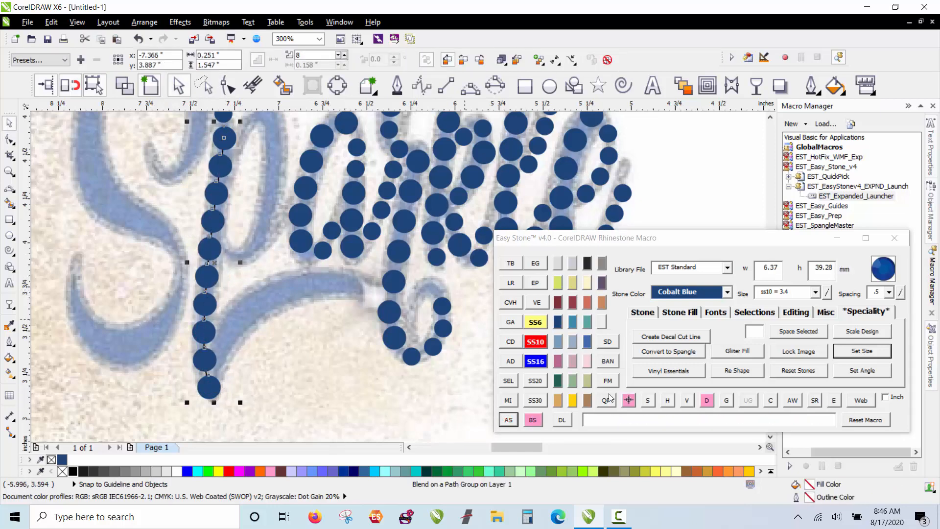
left_click(707, 402)
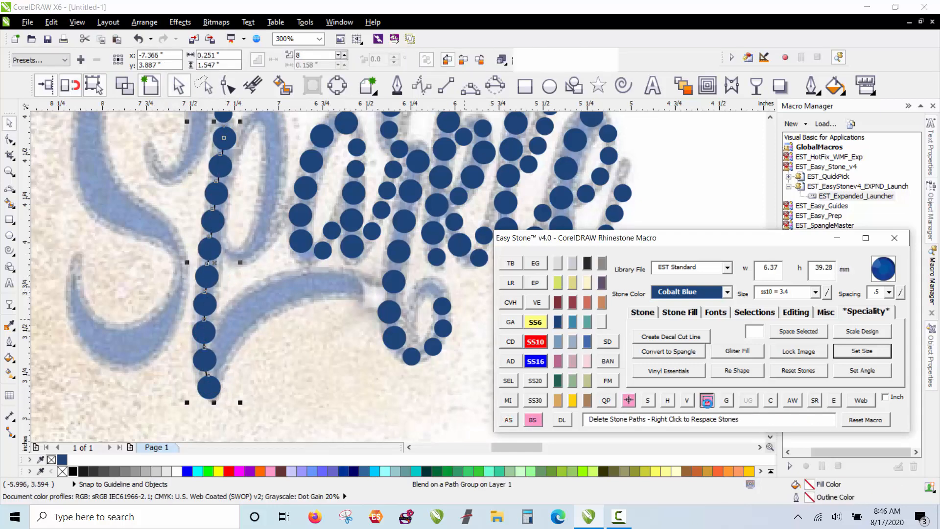
left_click(341, 331)
Step: Trace the bottom of the p's bowl with two ss6 copies and an ss10 copy where the thick stroke begins
scroll(289, 303, "down", 1)
scroll(273, 278, "up", 1)
scroll(344, 297, "up", 1)
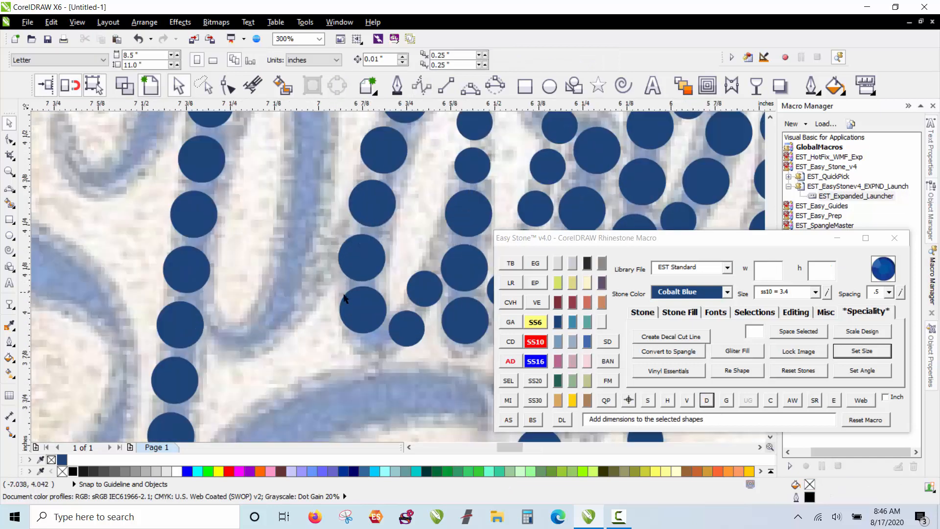
left_click_drag(406, 333, 275, 339)
scroll(235, 335, "up", 1)
left_click_drag(479, 208, 322, 275)
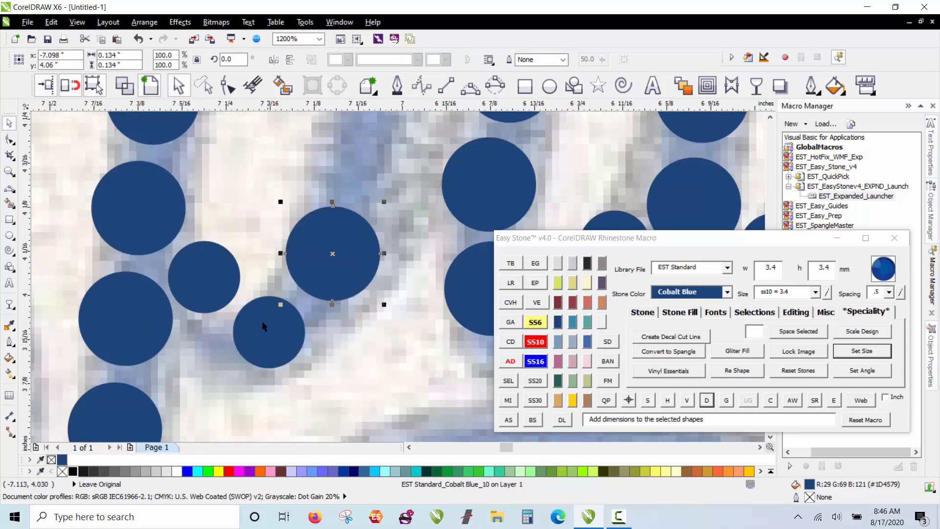
Step: Trace the top of the p's bowl with two ss6 copies and continue down its thick side with three ss10 copies
scroll(250, 340, "down", 1)
scroll(250, 337, "down", 1)
scroll(298, 198, "up", 2)
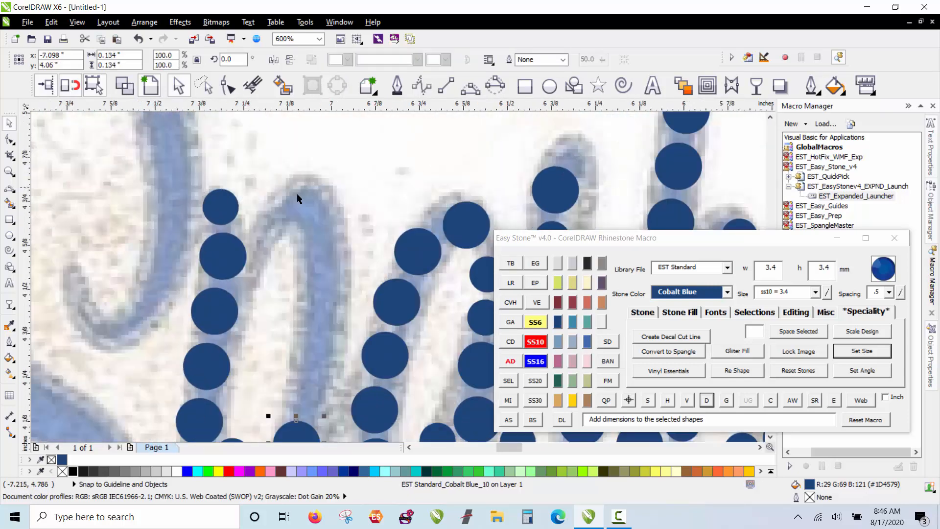
scroll(246, 205, "up", 1)
left_click_drag(199, 205, 359, 213)
left_click_drag(224, 300, 421, 285)
left_click(365, 204)
scroll(366, 204, "down", 1)
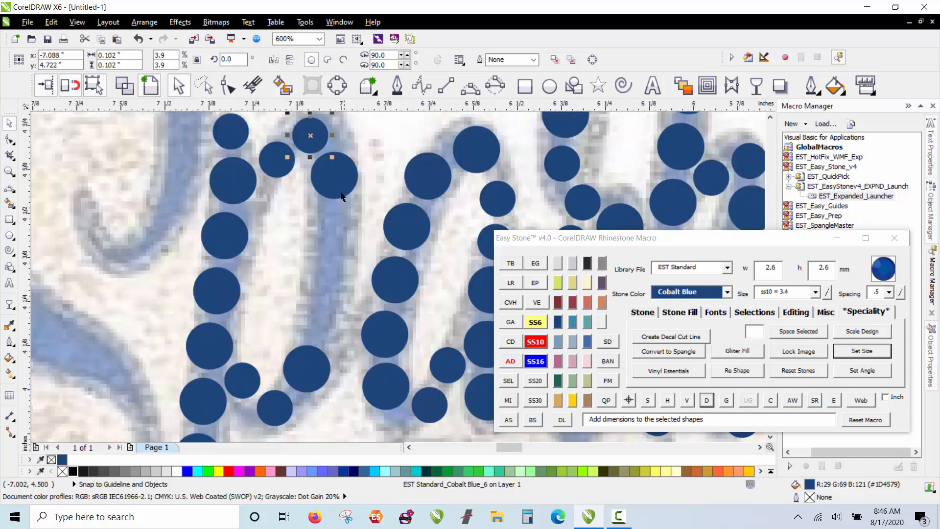
left_click_drag(341, 195, 336, 308)
right_click(343, 255)
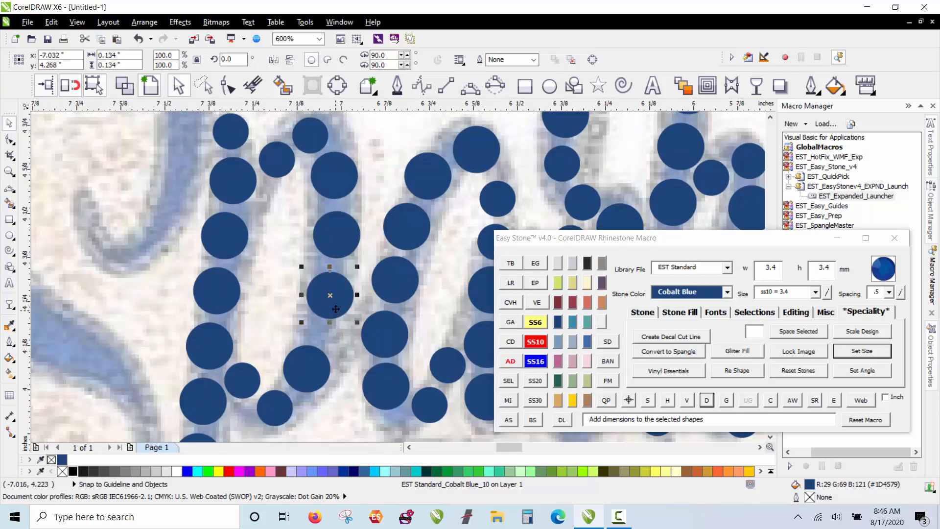
Step: Respace the six stones along the p's bowl evenly, from its top ss6 stone down the thick side to its bottom ss6 stone
left_click(310, 147)
left_click(333, 182, "shift")
left_click(339, 234, "shift")
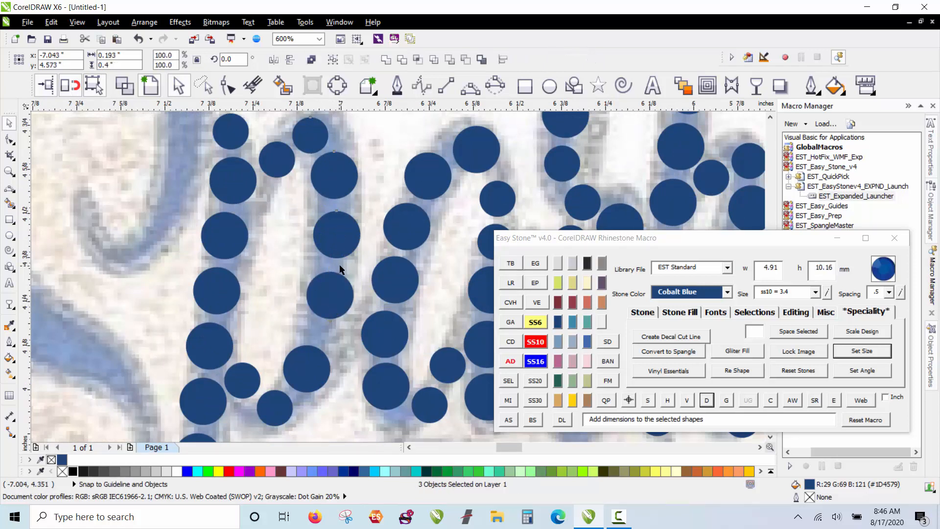
left_click(327, 312, "shift")
left_click(306, 368, "shift")
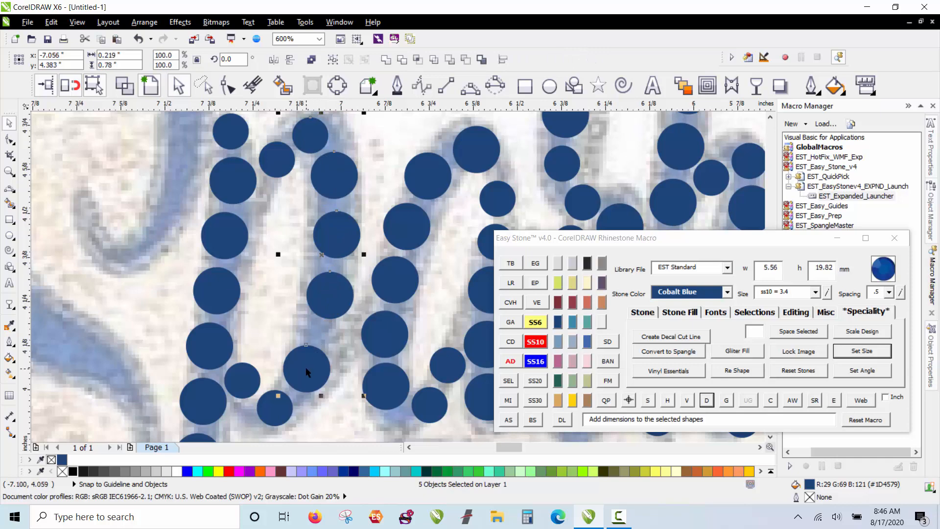
left_click(282, 406, "shift")
left_click(706, 400)
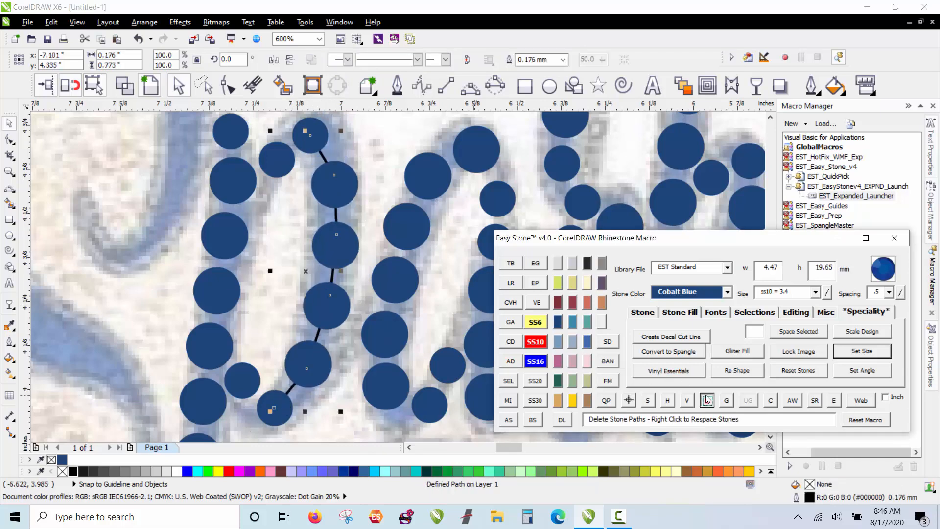
Step: Trace the S's inner curl with an ss10 copy beside the p's stem and three ss6 copies around the hook
scroll(262, 189, "down", 4)
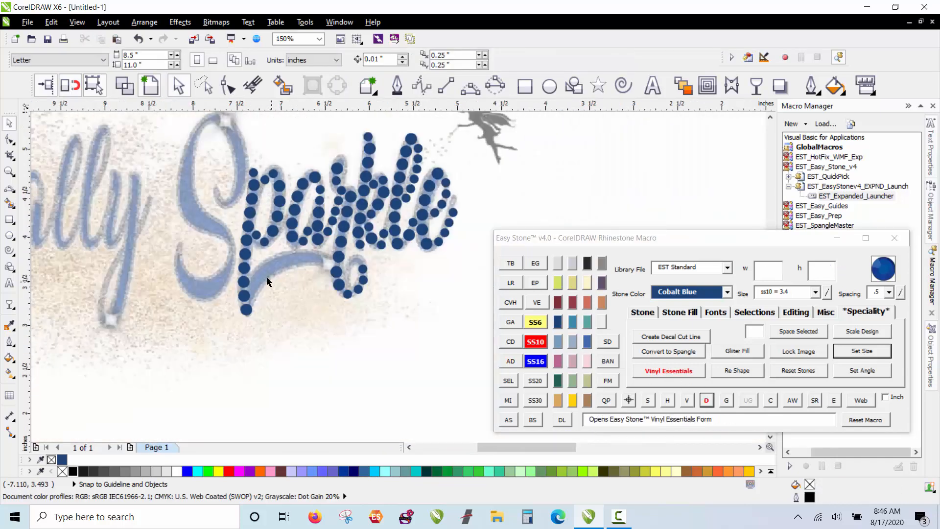
scroll(267, 282, "down", 2)
scroll(248, 252, "up", 2)
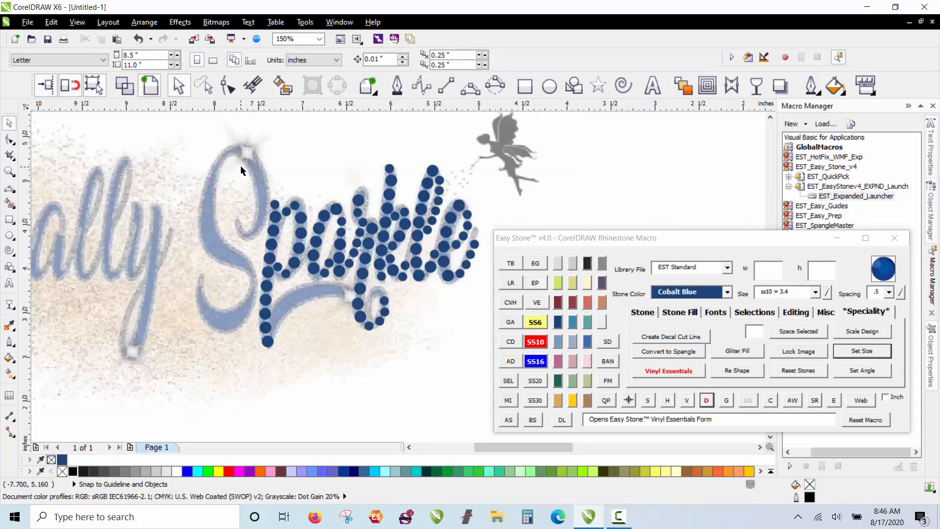
scroll(241, 170, "up", 4)
left_click_drag(347, 358, 292, 354)
right_click(292, 355)
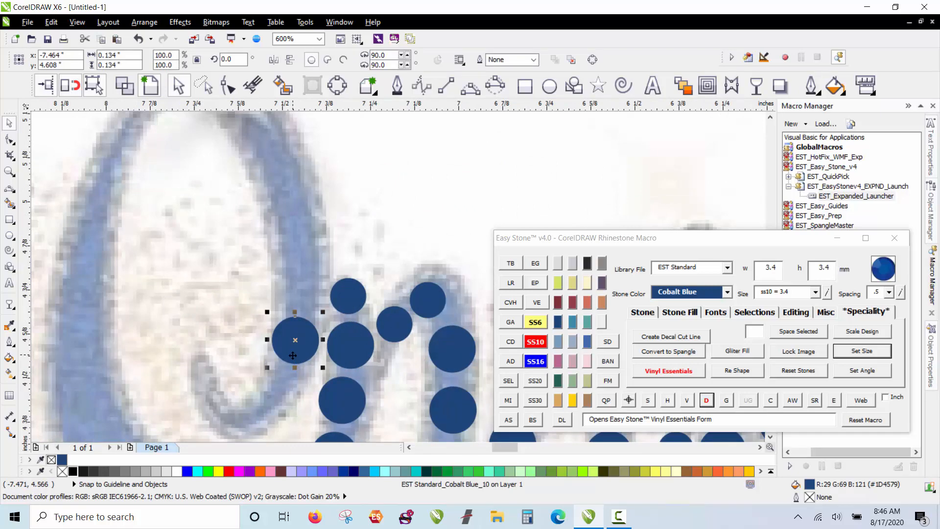
scroll(307, 407, "up", 2)
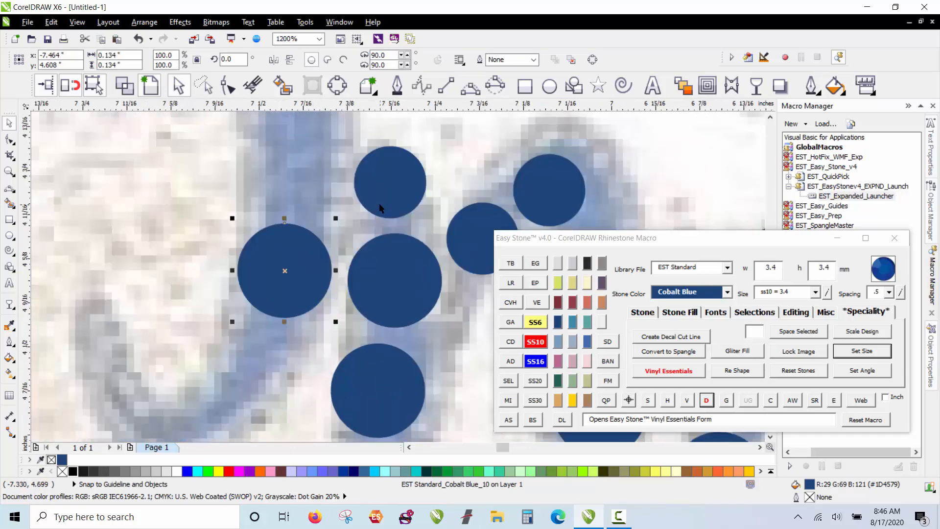
left_click_drag(379, 203, 252, 387)
right_click(252, 386)
left_click_drag(252, 387, 186, 389)
right_click(185, 440)
left_click_drag(186, 389, 103, 364)
right_click(102, 364)
Step: Place three ss6 copies along the thin stroke at the upper left of the S
scroll(102, 364, "down", 4)
scroll(217, 313, "up", 2)
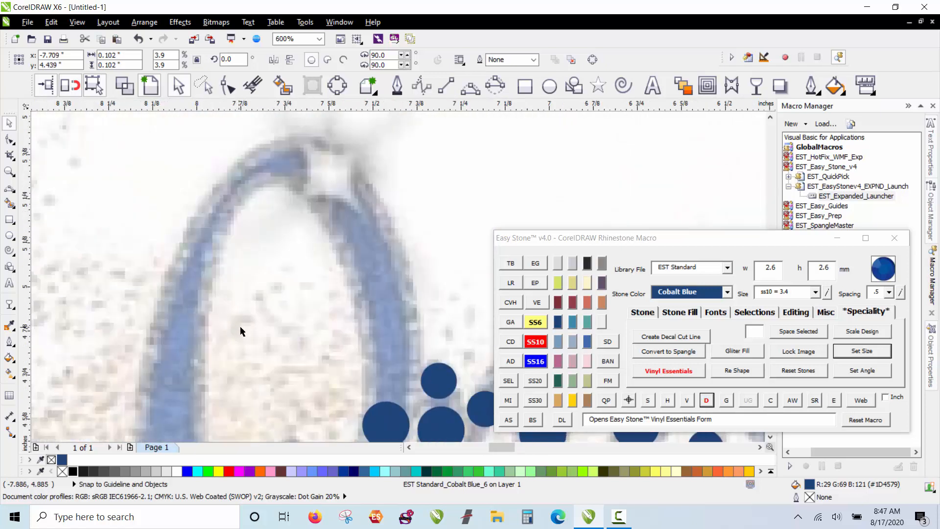
scroll(313, 299, "down", 2)
left_click_drag(306, 390, 194, 344)
scroll(288, 232, "up", 4)
right_click(190, 351)
scroll(206, 218, "down", 2)
left_click(190, 197)
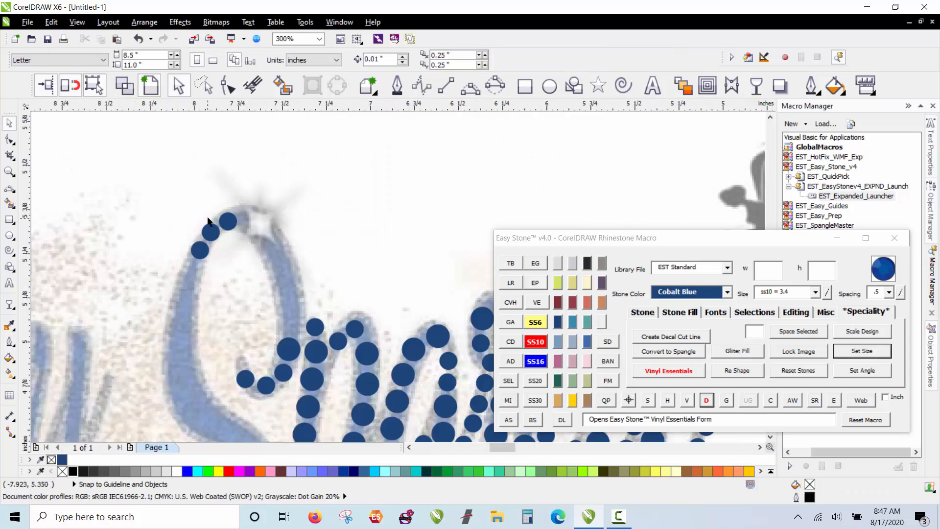
Step: Continue with five ss10 copies from the peak of the S down its right side to the inner curl
scroll(207, 221, "up", 1)
scroll(341, 294, "down", 1)
left_click_drag(361, 391, 360, 309)
scroll(321, 258, "up", 1)
right_click(360, 309)
left_click_drag(360, 309, 398, 421)
right_click(386, 362)
key("space")
scroll(264, 130, "down", 3)
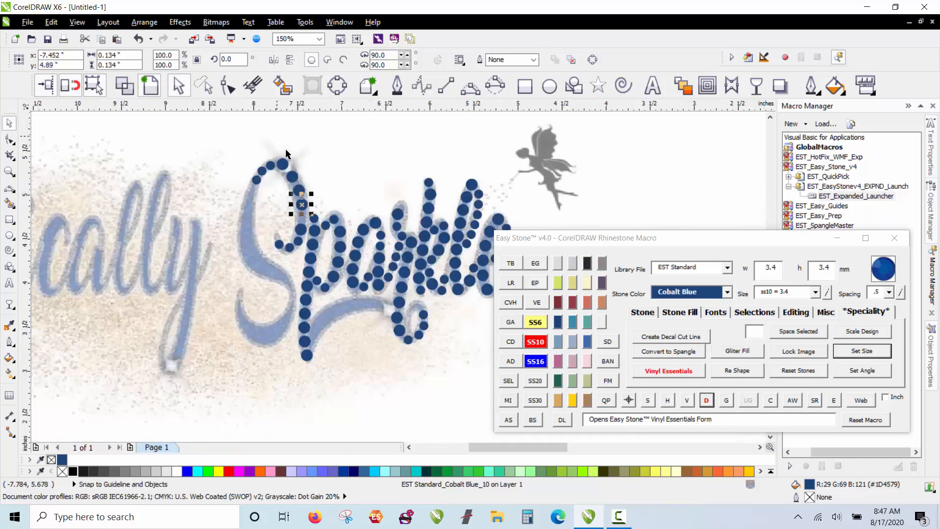
scroll(286, 192, "up", 3)
left_click_drag(333, 234, 334, 284)
right_click(335, 285)
left_click(258, 216)
Step: Extend the S's left side downward with one ss6 copy and an ss10 copy where the stroke thickens
scroll(246, 159, "down", 1)
scroll(190, 145, "up", 2)
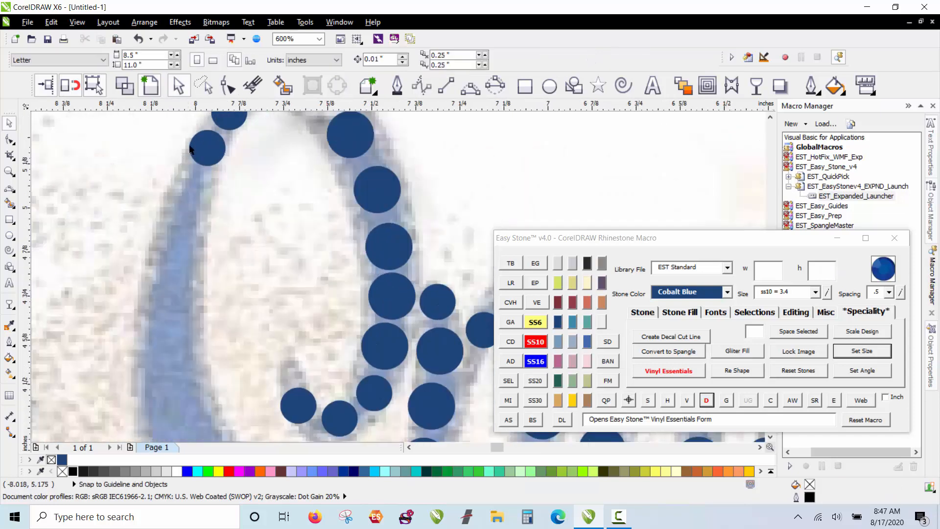
left_click_drag(213, 154, 182, 234)
right_click(182, 234)
left_click_drag(500, 131, 153, 327)
right_click(153, 328)
scroll(142, 212, "down", 3)
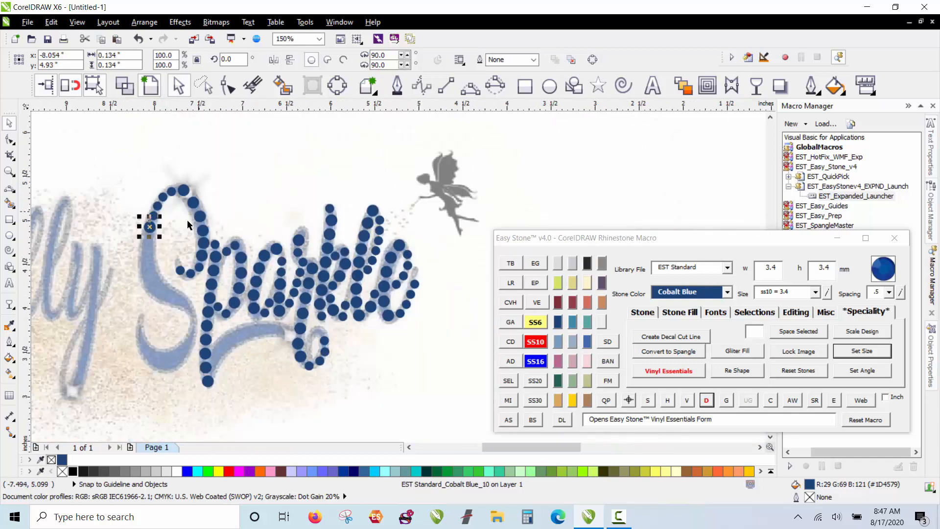
Step: Trace the S's lower right bend with three ss6 copies and an ss10 copy where the bottom curve thickens
scroll(153, 292, "up", 1)
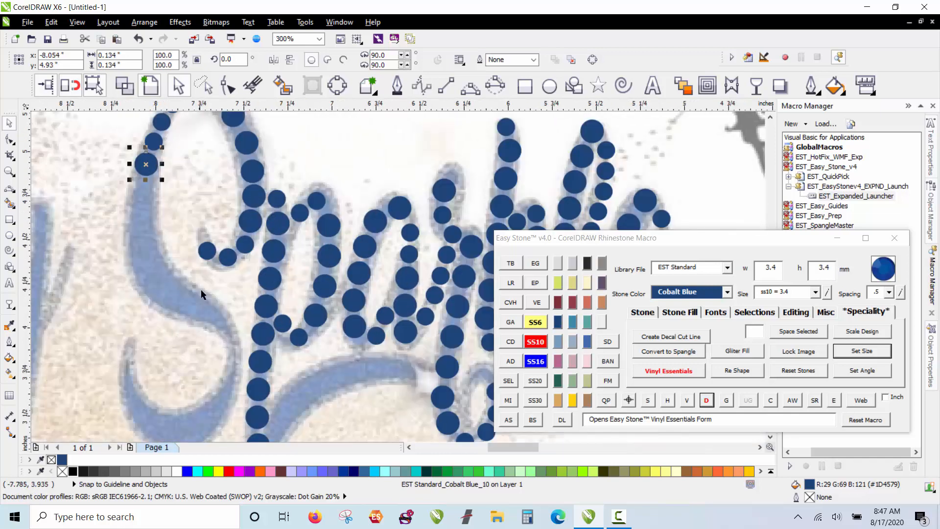
left_click(225, 328)
scroll(232, 357, "up", 3)
scroll(200, 200, "down", 1)
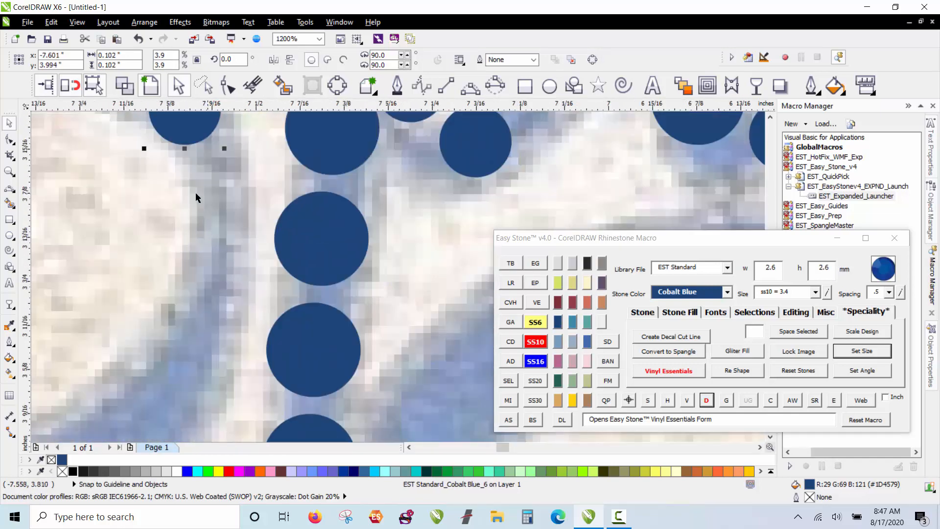
left_click_drag(189, 124, 221, 283)
key("space")
left_click_drag(290, 355, 165, 366)
right_click(164, 365)
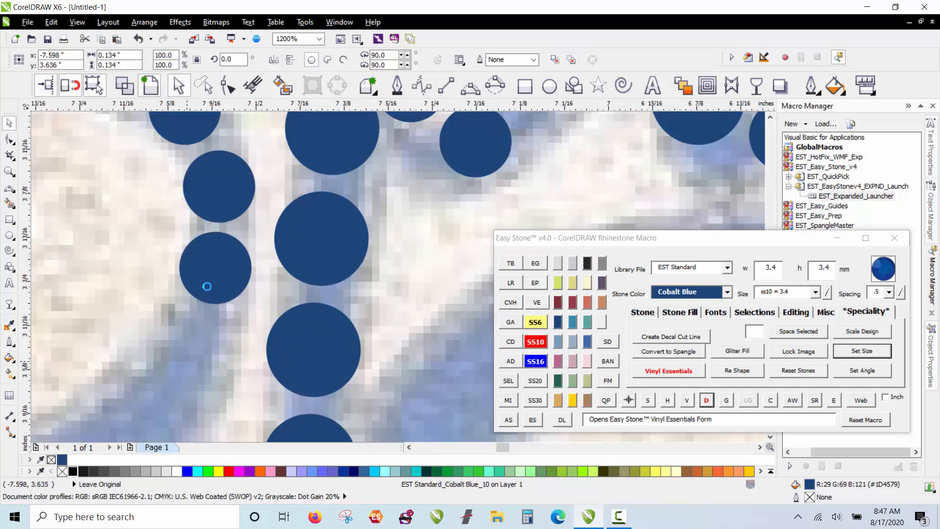
Step: Place two ss6 copies on the thin tail end at the lower left of the S
scroll(294, 195, "down", 1)
scroll(248, 251, "down", 1)
scroll(253, 219, "up", 2)
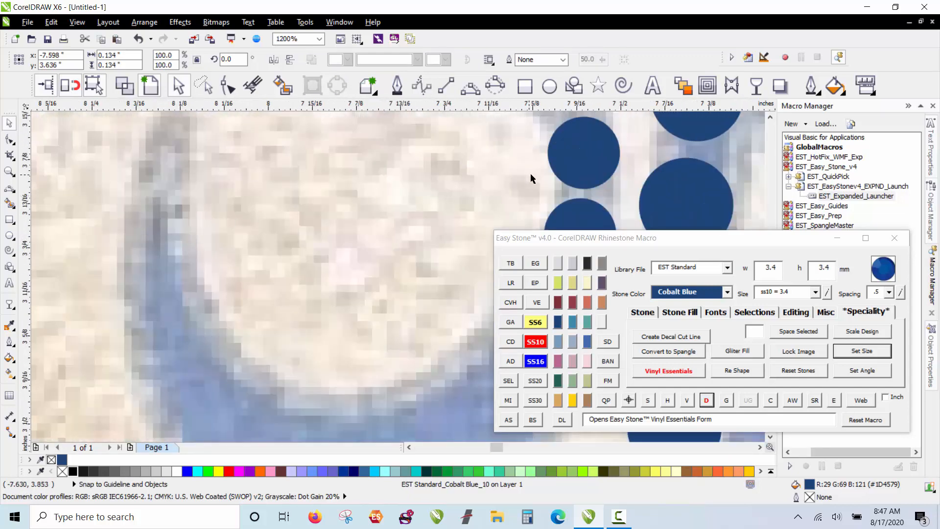
left_click_drag(554, 148, 127, 165)
right_click(128, 165)
left_click_drag(128, 165, 123, 250)
right_click(127, 263)
scroll(147, 206, "down", 1)
left_click(241, 241)
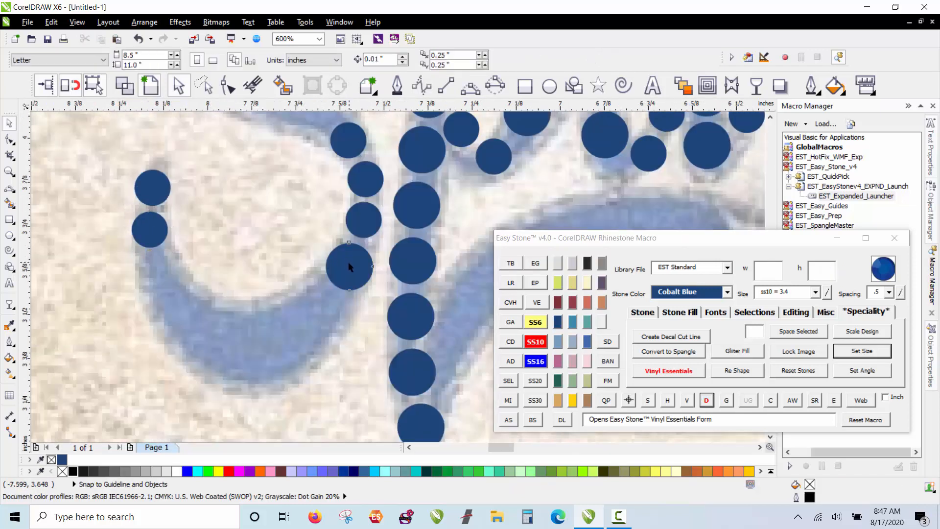
Step: Fill the S's thick bottom curve with five ss10 copies up to the tail's ss6 stones
left_click_drag(349, 267, 185, 336)
right_click(326, 316)
right_click(286, 359)
right_click(229, 363)
right_click(185, 336)
left_click_drag(185, 336, 154, 275)
left_click(228, 274)
scroll(275, 361, "down", 2)
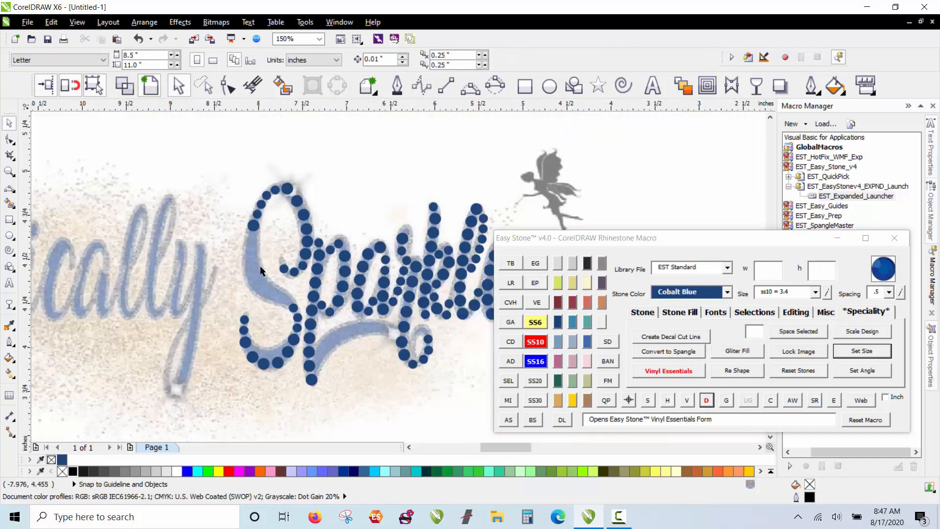
Step: Trace the S's diagonal spine and lower left side with five ss10 copies, working up from the lower right bend
scroll(305, 357, "up", 2)
left_click_drag(441, 237, 240, 280)
right_click(282, 297)
right_click(240, 280)
left_click_drag(240, 281, 194, 245)
right_click(194, 245)
left_click_drag(194, 245, 166, 143)
right_click(169, 193)
scroll(205, 341, "down", 2)
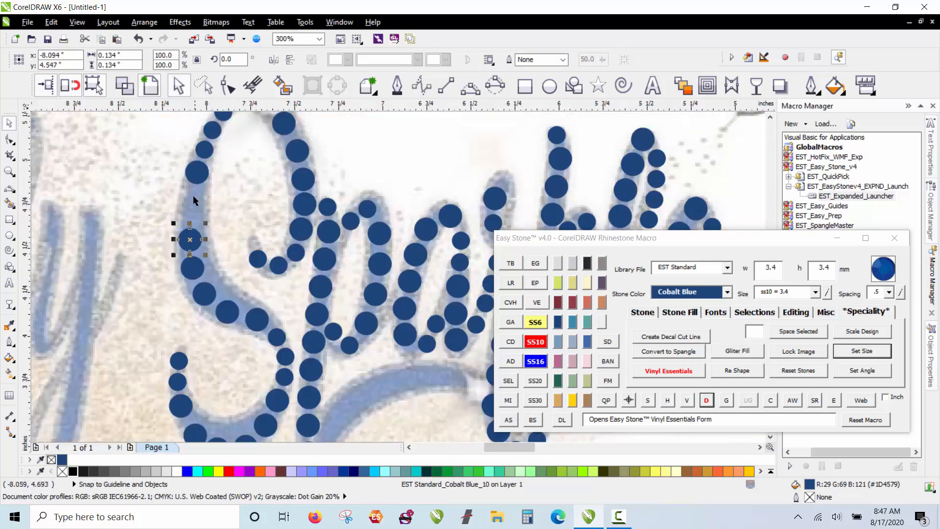
Step: Close the remaining gap on the S's left side with two ss10 copies and adjust the overlapping stone's position
scroll(193, 195, "up", 2)
left_click_drag(186, 321, 187, 247)
left_click_drag(188, 254, 190, 298)
right_click(189, 295)
scroll(190, 349, "up", 1)
scroll(190, 353, "up", 1)
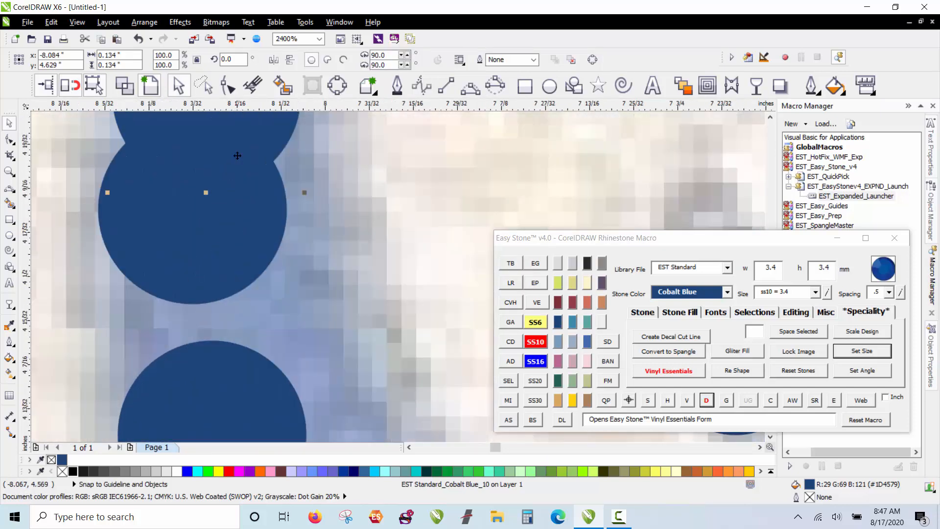
left_click_drag(204, 193, 213, 212)
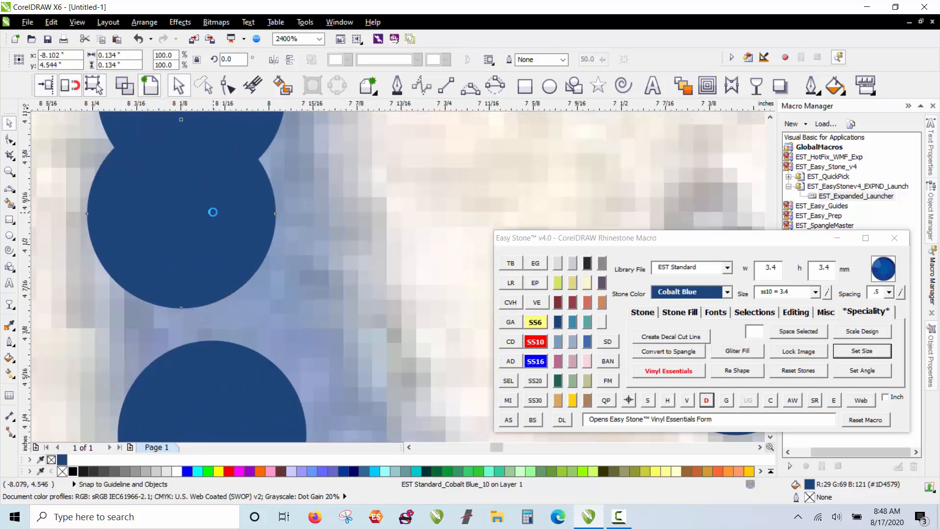
scroll(212, 212, "down", 2)
left_click(262, 214)
scroll(265, 223, "down", 1)
scroll(265, 226, "down", 1)
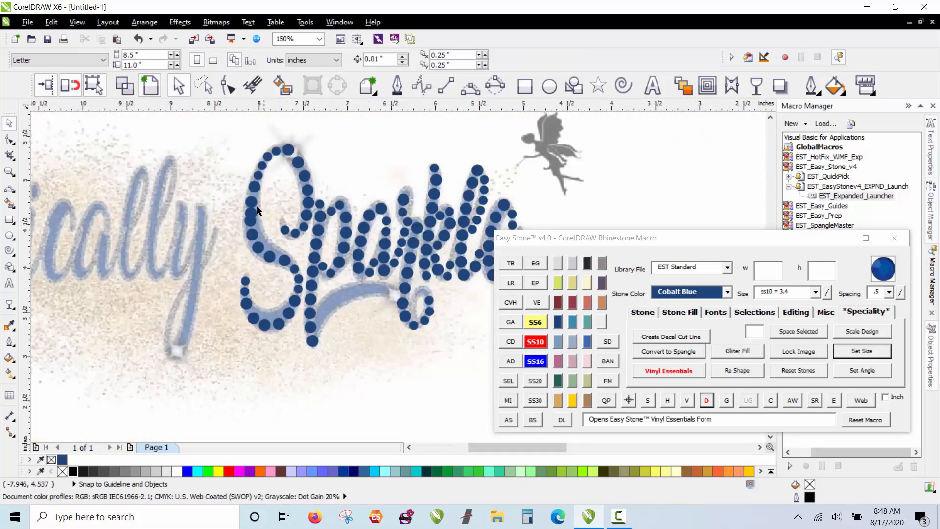
Step: Select all of the S's stones with a freehand outline and respace them evenly along the letter
left_click(202, 86)
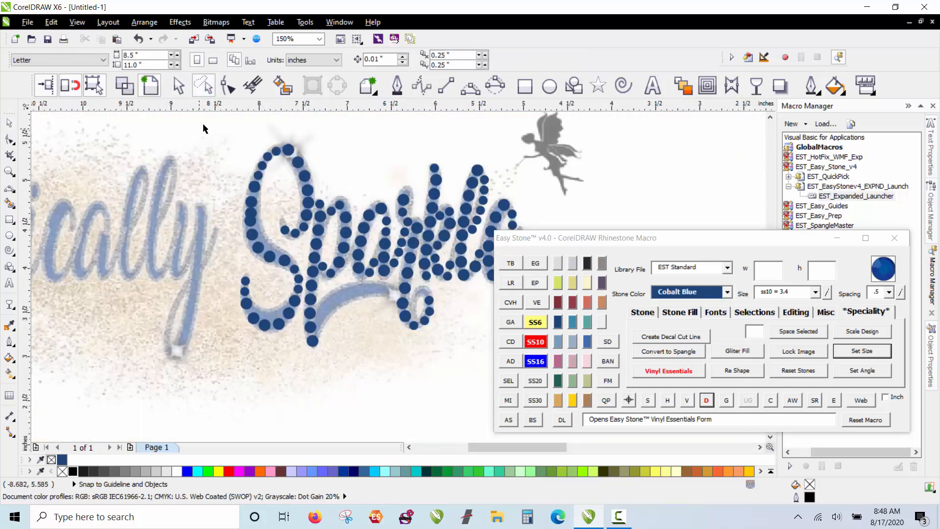
mouse_move(205, 123)
left_mouse_down()
mouse_move(276, 116)
mouse_move(325, 156)
left_mouse_up()
left_click_drag(327, 205, 320, 240)
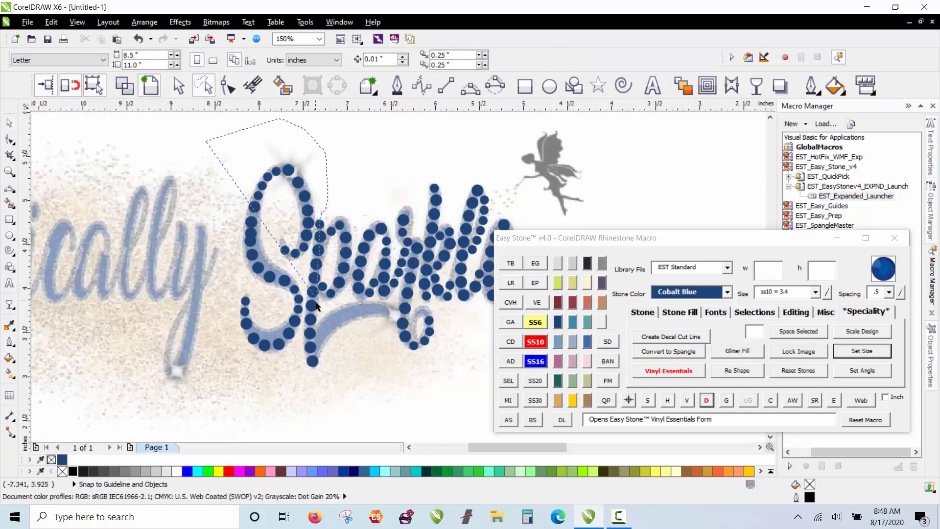
mouse_move(315, 306)
left_mouse_down()
mouse_move(287, 383)
mouse_move(147, 378)
mouse_move(156, 379)
left_mouse_up()
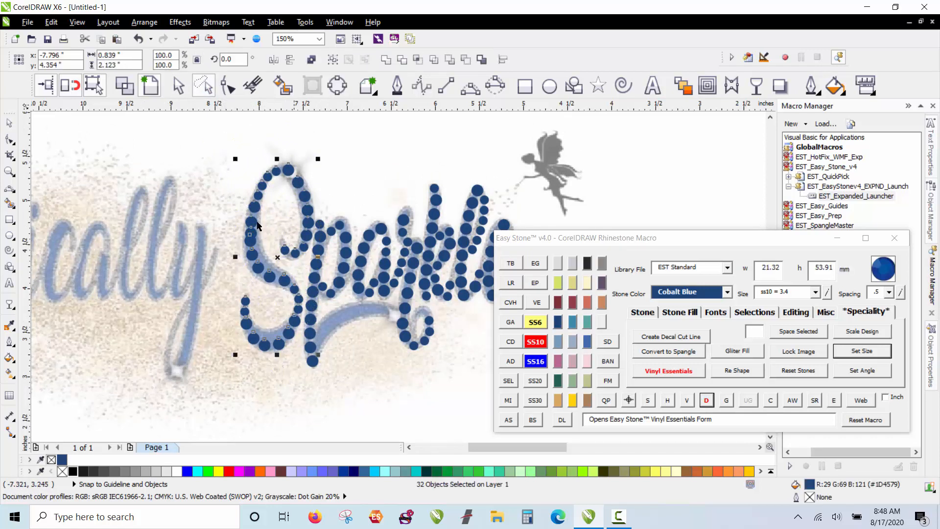
left_click(383, 471)
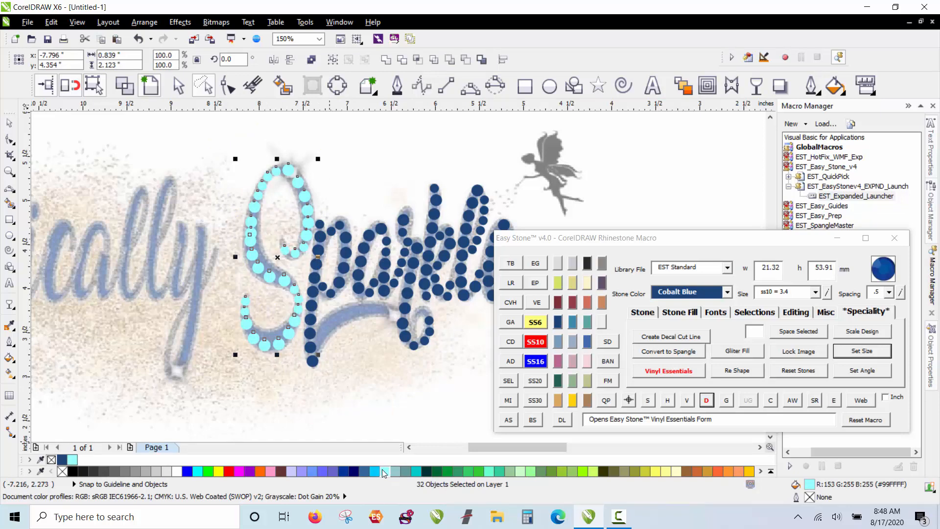
key("ctrl+z")
scroll(237, 294, "up", 5)
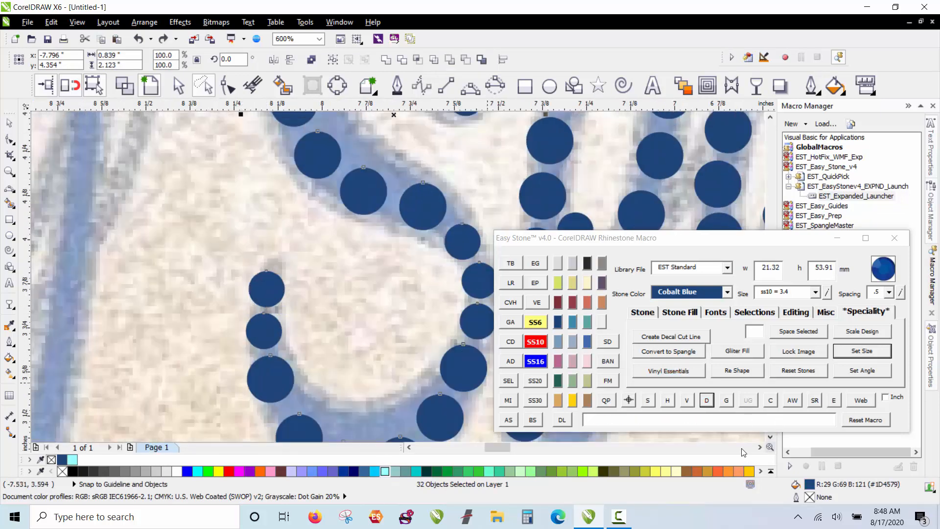
left_click(707, 401)
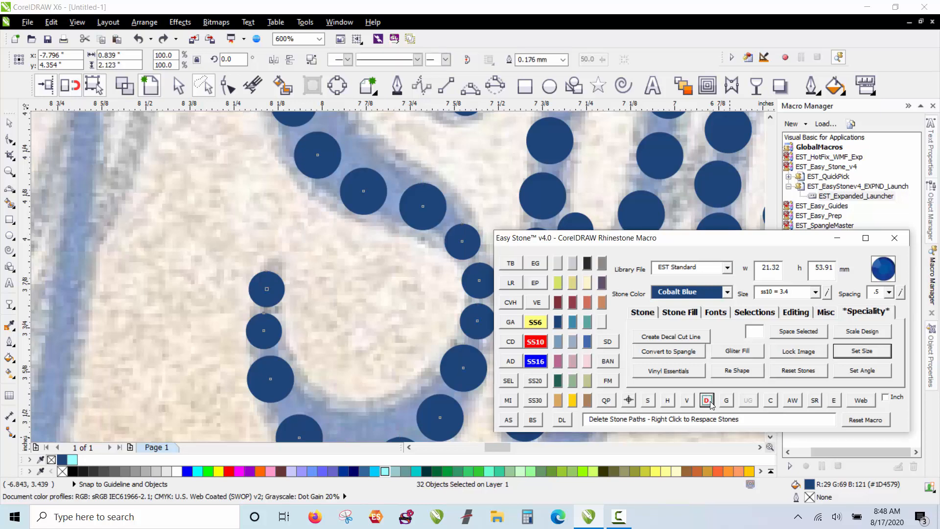
right_click(707, 401)
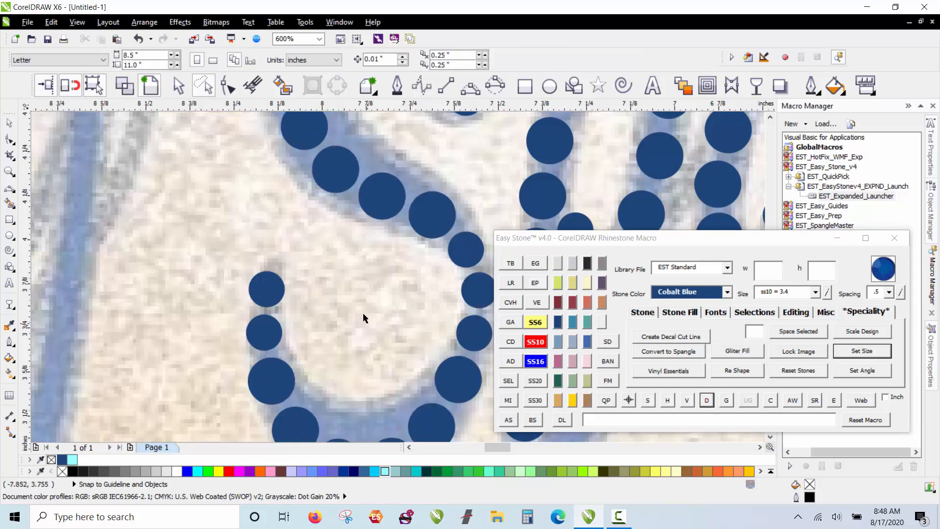
Step: Examine the S's stone spacing against the template and the swash running from the p's stem to the k
scroll(245, 239, "down", 2)
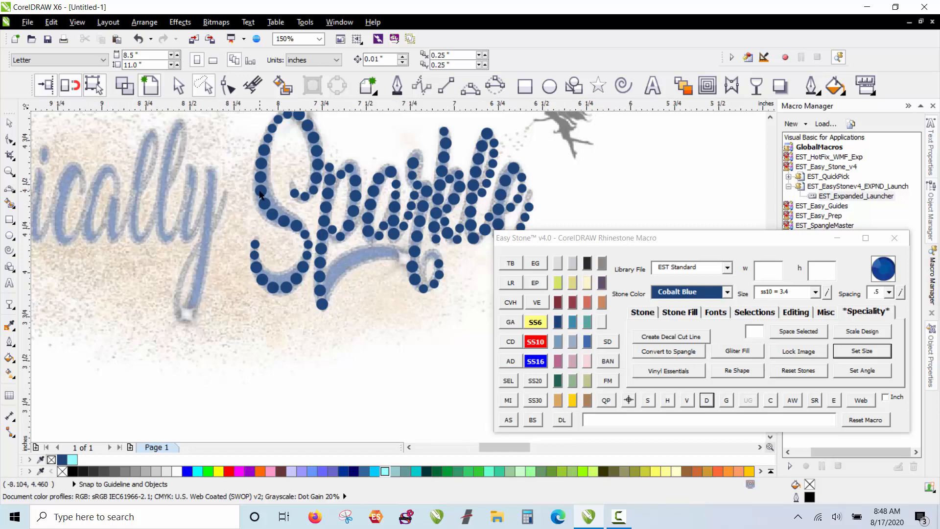
scroll(277, 169, "up", 1)
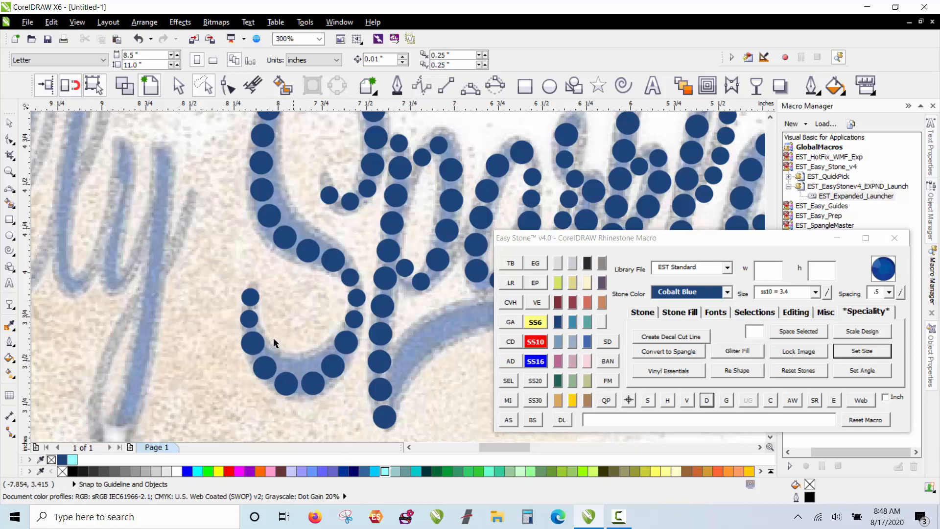
scroll(273, 338, "down", 2)
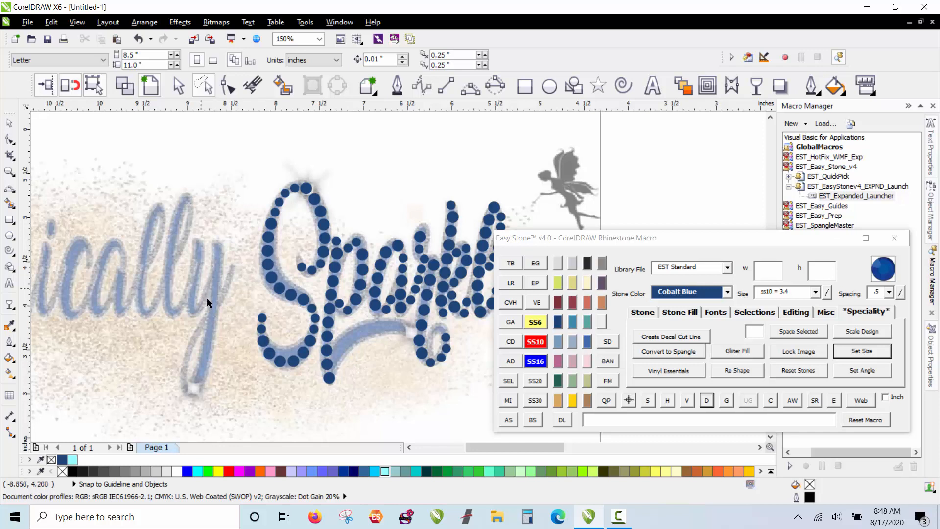
scroll(428, 377, "up", 2)
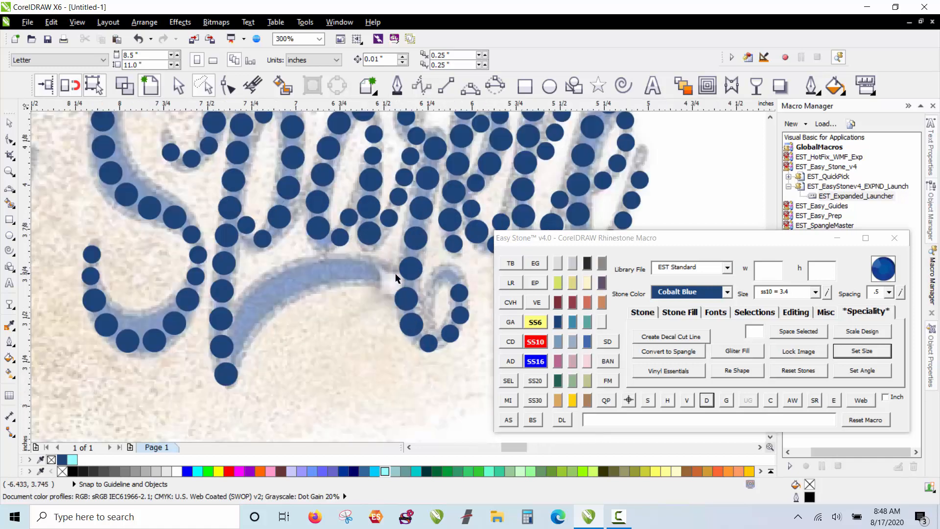
scroll(395, 272, "up", 2)
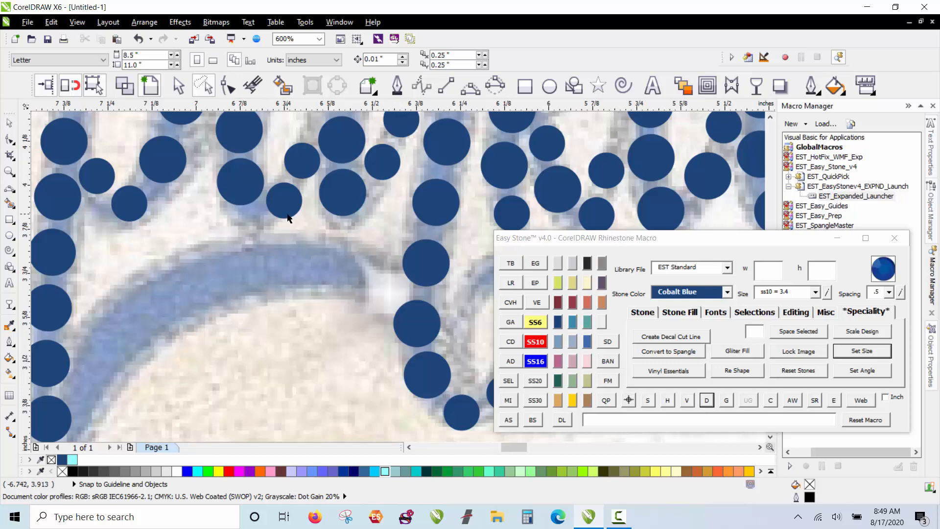
scroll(289, 218, "down", 2)
scroll(318, 255, "up", 2)
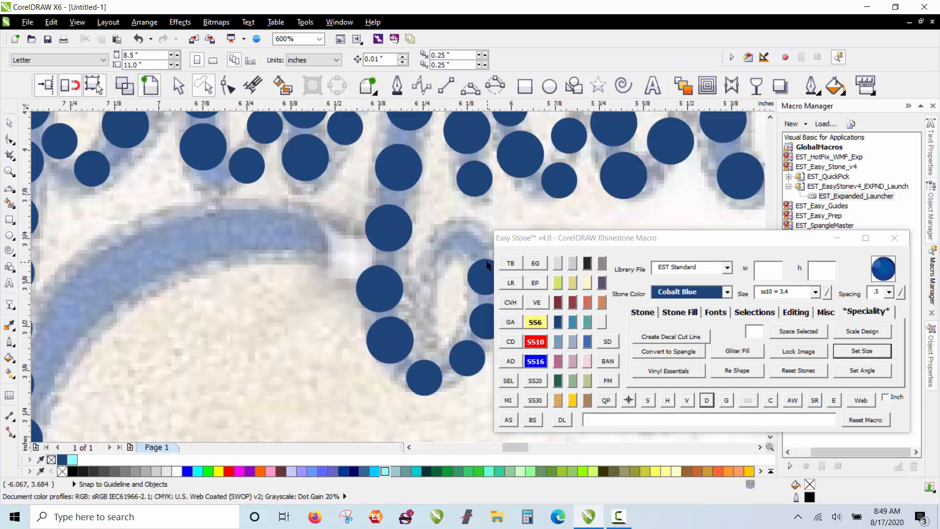
Step: Start the swash beside the k's stem with five ss6 stone copies arranged in two parallel rows
left_click_drag(486, 260, 332, 269)
left_click(276, 316)
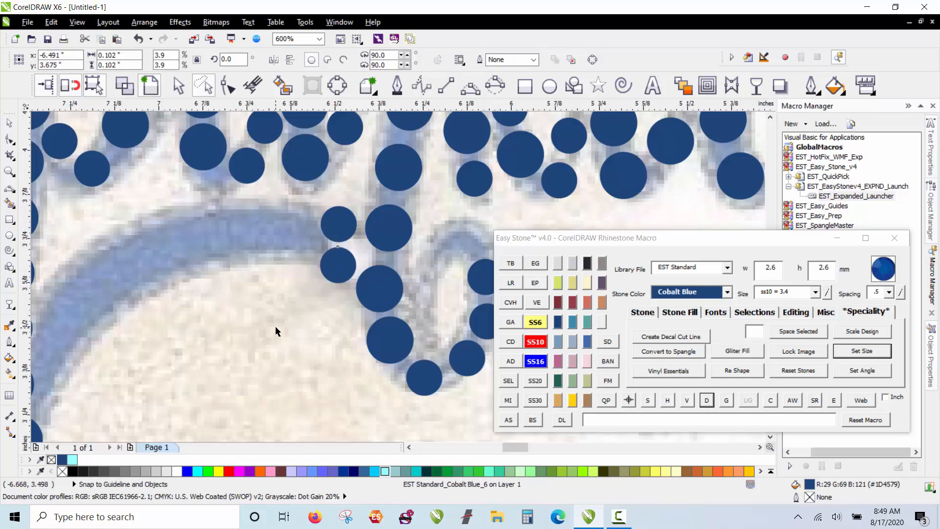
scroll(418, 253, "down", 2)
scroll(378, 239, "up", 4)
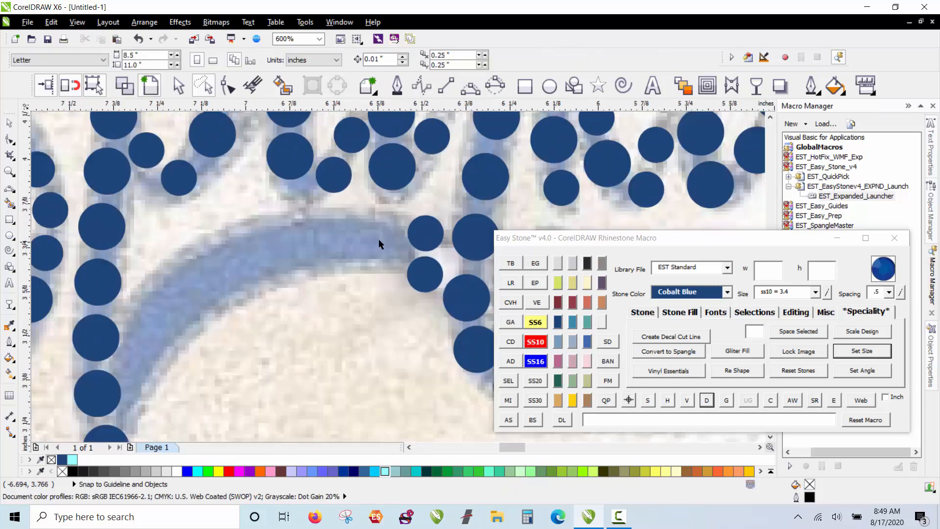
left_click_drag(418, 228, 351, 306)
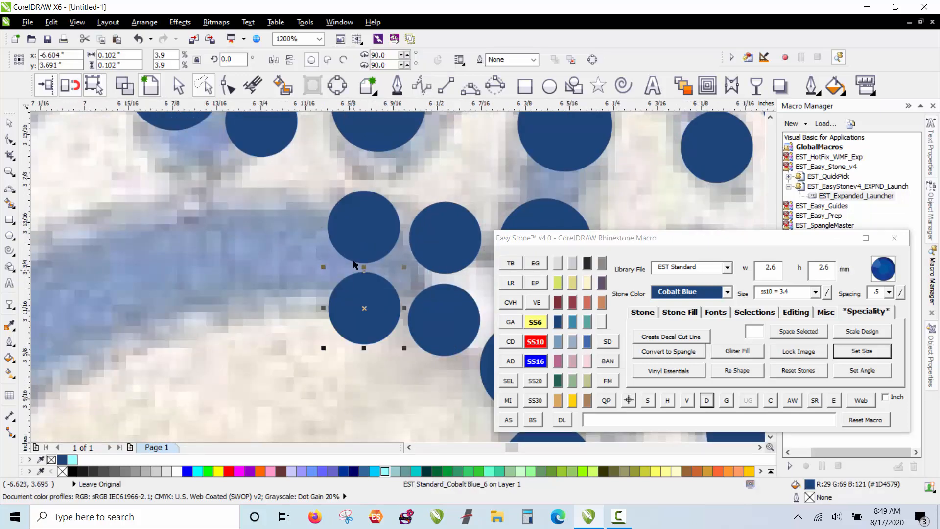
left_click_drag(353, 248, 272, 243)
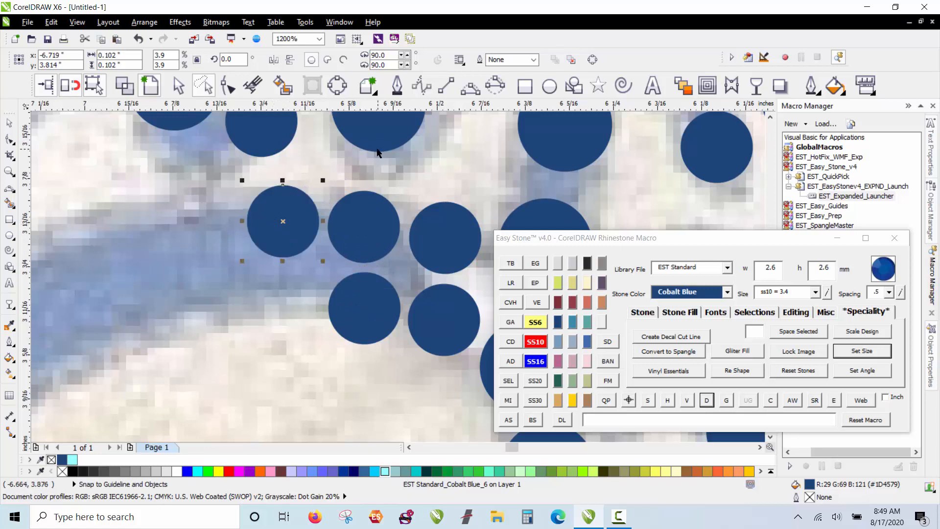
Step: Extend the swash toward the p with an ss10 in each row and an ss6 in the lower row, nudging the upper ss10 into line
left_click_drag(377, 133, 272, 327)
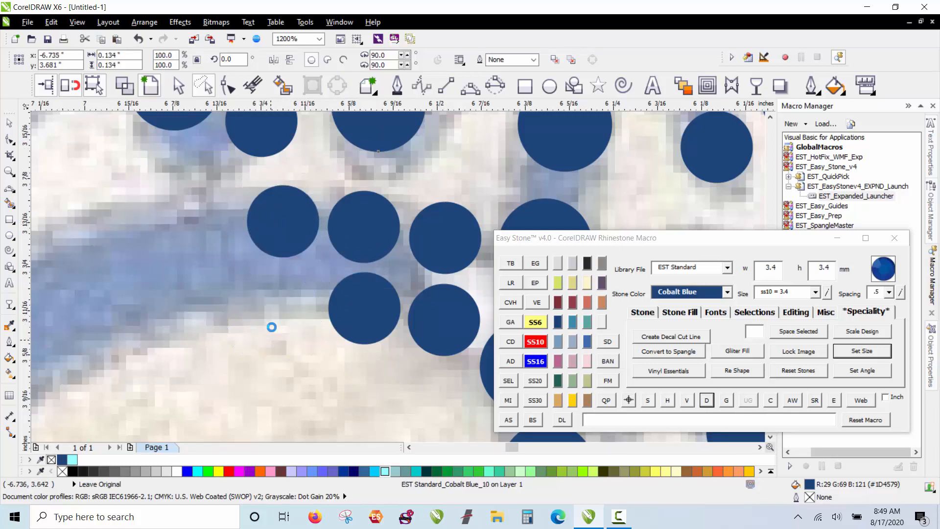
left_click(281, 234)
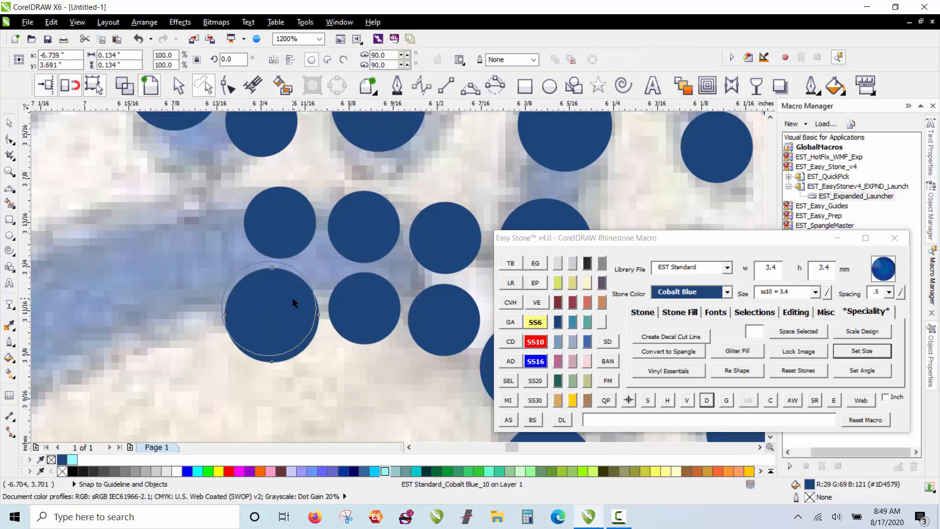
left_click_drag(289, 304, 233, 243)
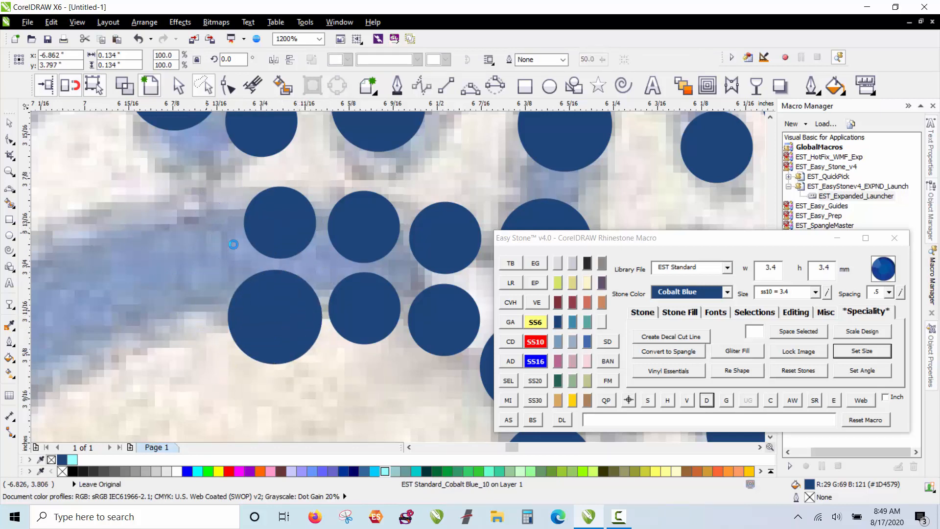
left_click_drag(292, 217, 198, 319)
right_click(195, 324)
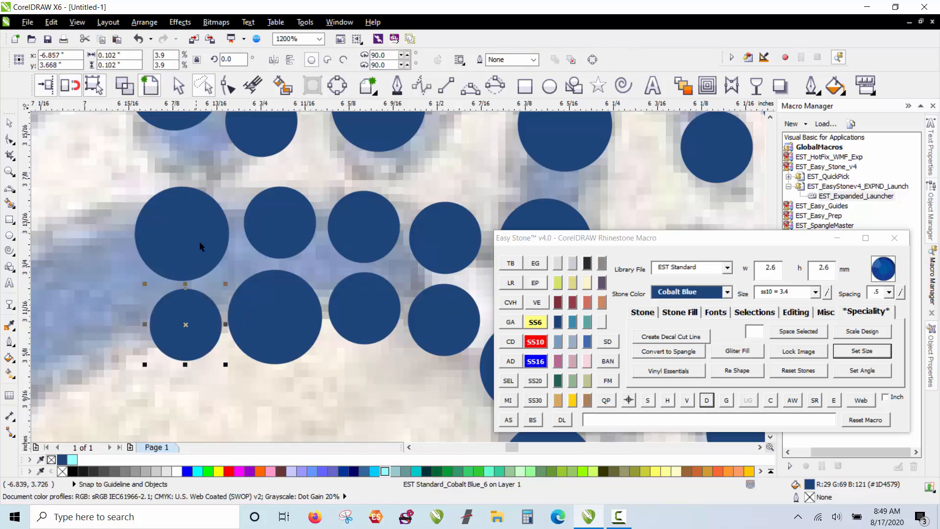
left_click_drag(199, 240, 199, 235)
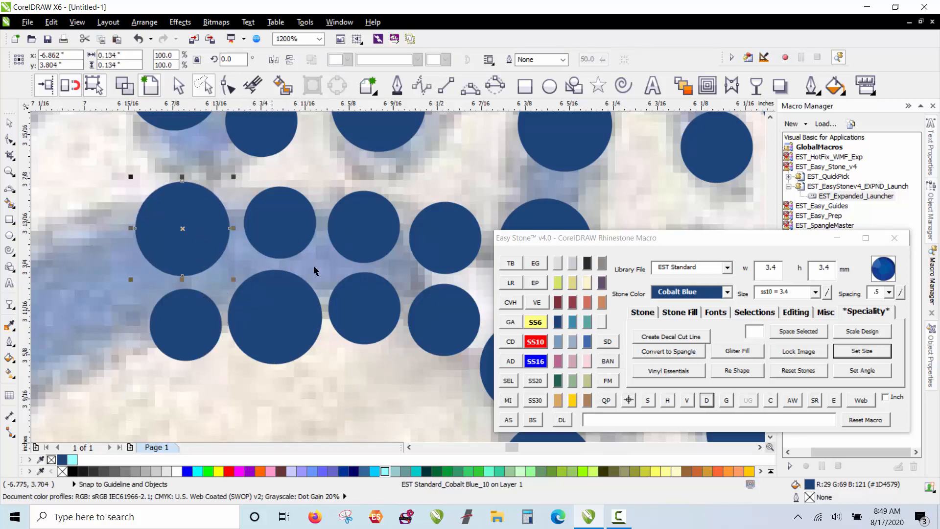
Step: Continue the swash with an ss10 stone in the lower row and an ss6 stone in the upper row
scroll(313, 265, "down", 2)
scroll(266, 283, "up", 2)
left_click_drag(374, 211, 264, 235)
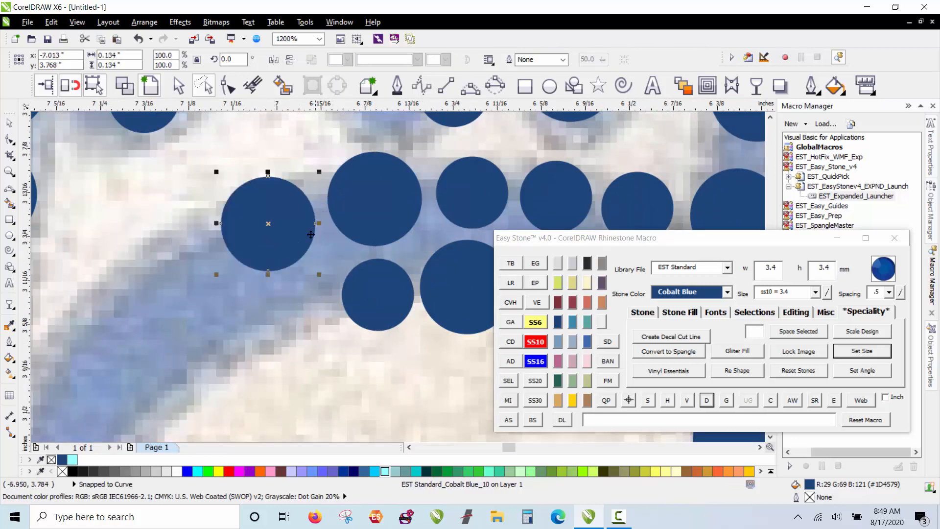
left_click_drag(266, 222, 310, 322)
left_click_drag(375, 314, 275, 228)
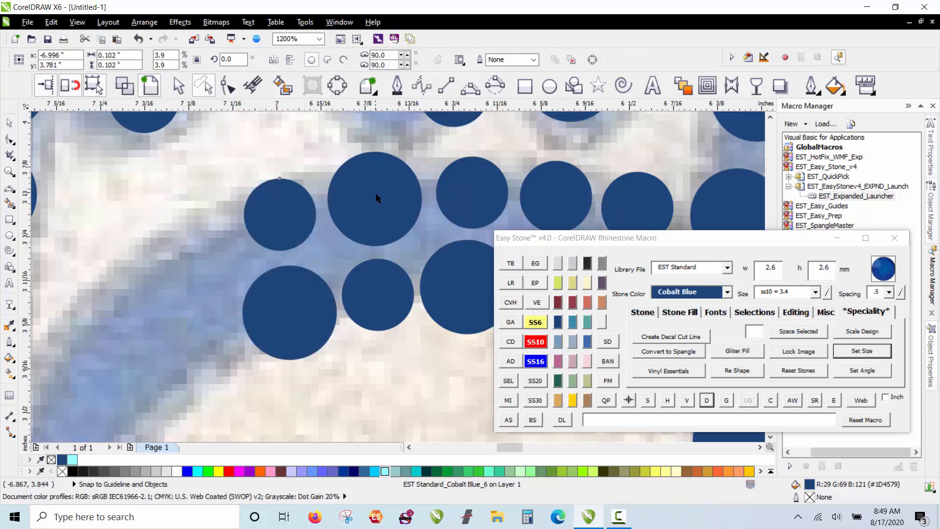
Step: Carry both rows down the swash's curve toward the p's stem, alternating ss10 and ss6 stone copies
scroll(375, 193, "down", 1)
scroll(326, 227, "up", 1)
left_click_drag(420, 165, 260, 209)
left_click_drag(315, 176, 172, 269)
left_click_drag(233, 212, 172, 370)
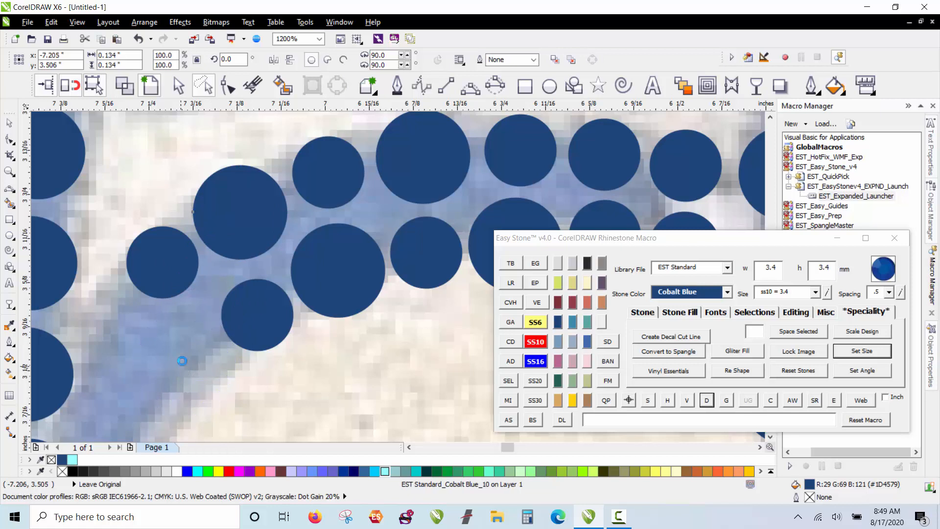
Step: Finish the swash's narrow end beside the p's stem with two ss6 stone copies
scroll(261, 220, "down", 1)
scroll(139, 306, "up", 1)
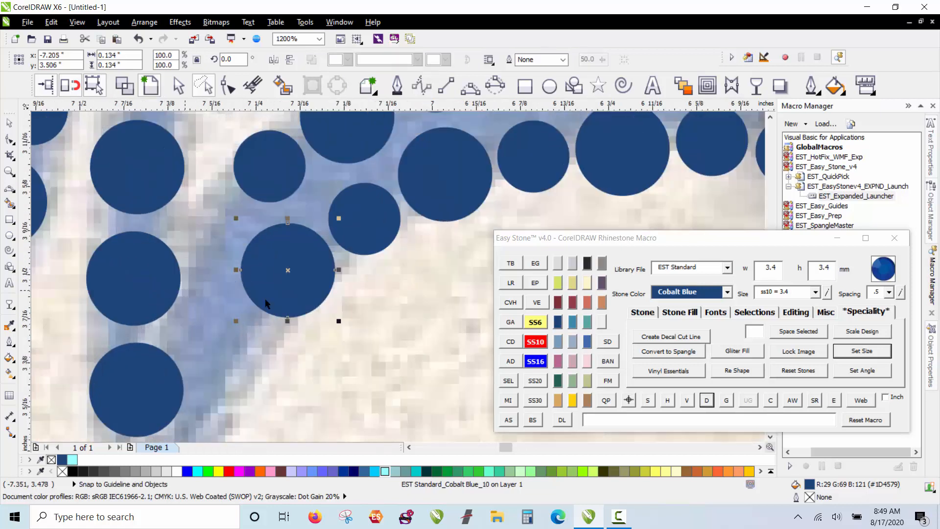
left_click_drag(255, 182, 201, 349)
left_click(257, 383)
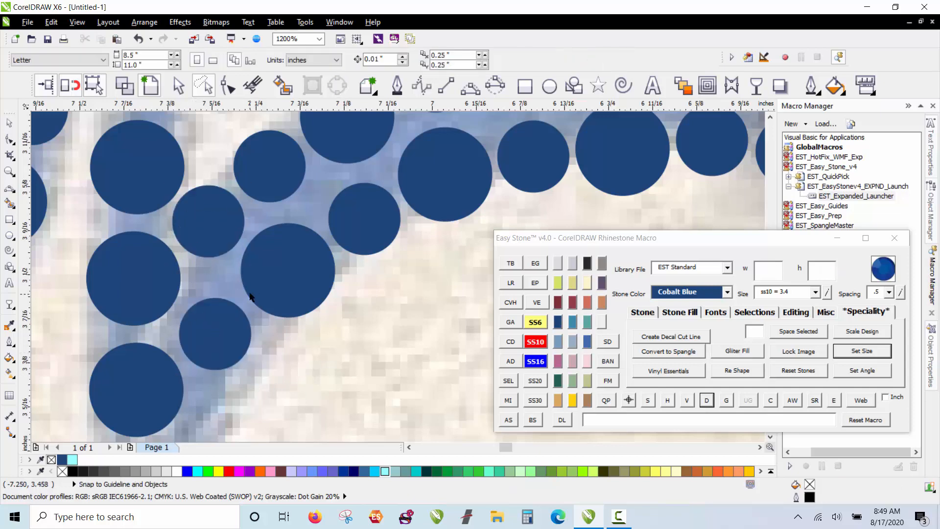
Step: Select all the stones of the word Sparkle and place a copy of them below the template
scroll(250, 293, "down", 2)
scroll(289, 320, "down", 2)
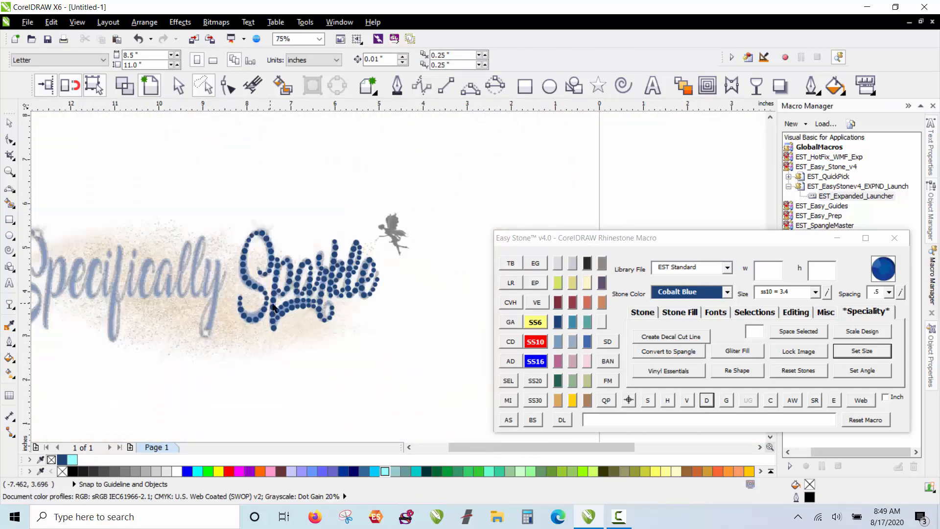
left_click(180, 84)
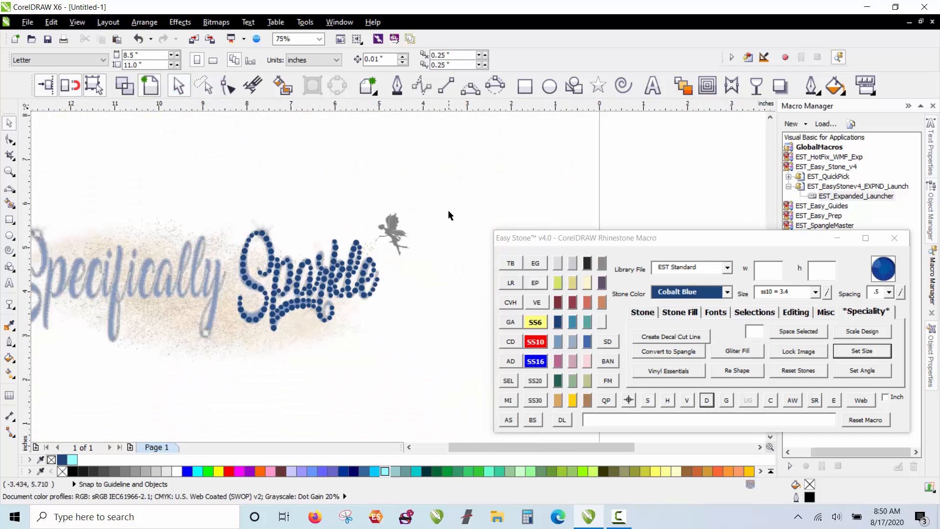
left_click_drag(454, 197, 206, 375)
scroll(82, 183, "down", 1)
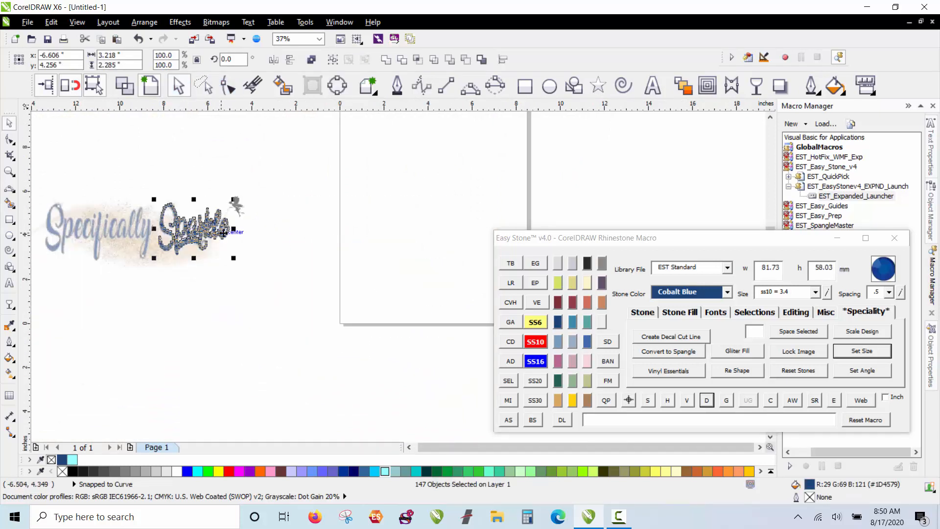
left_click_drag(224, 236, 306, 324)
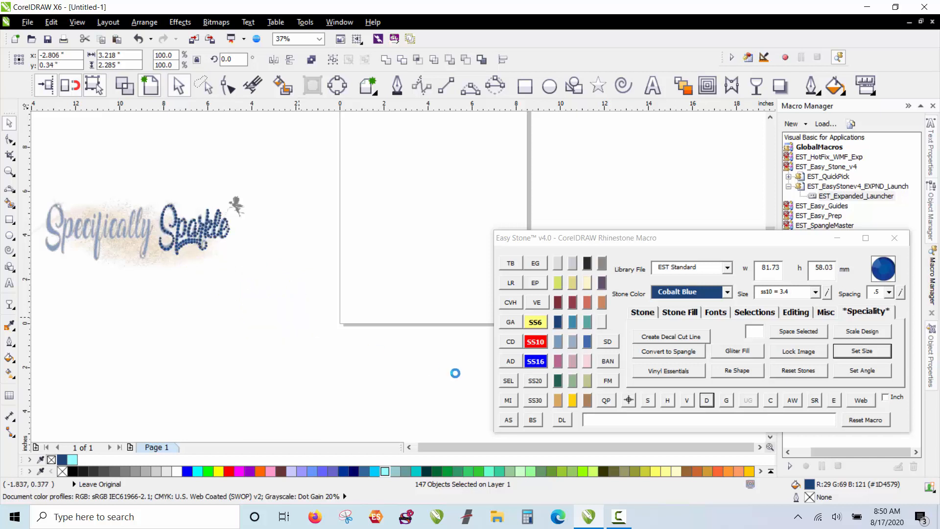
Step: Add an automatic weed box around the copied Sparkle stones and move the boxed design onto the page
left_click(792, 400)
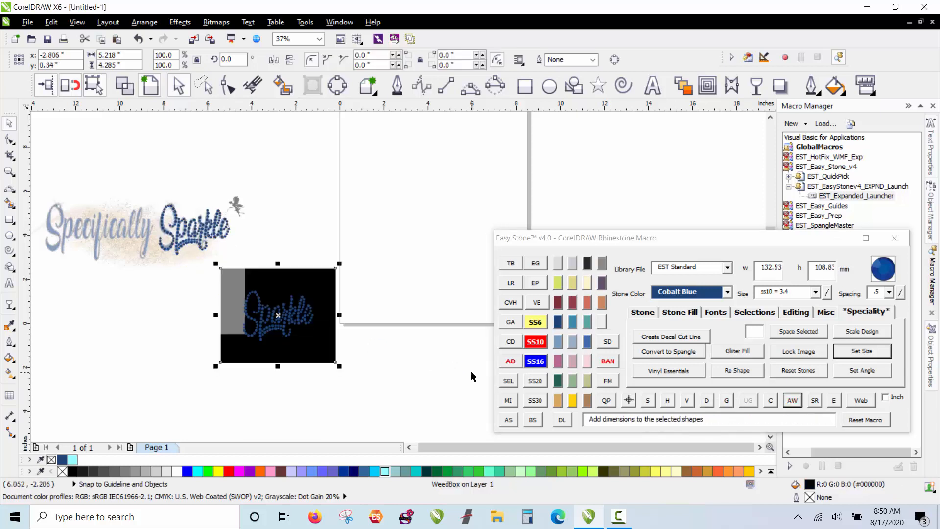
scroll(343, 329, "up", 1)
left_click_drag(399, 203, 100, 421)
scroll(71, 305, "down", 1)
left_click_drag(166, 294, 342, 214)
left_click(384, 311)
Step: Check the copied Sparkle stones for overlaps and examine how the lettering reads on the black background
scroll(343, 207, "up", 1)
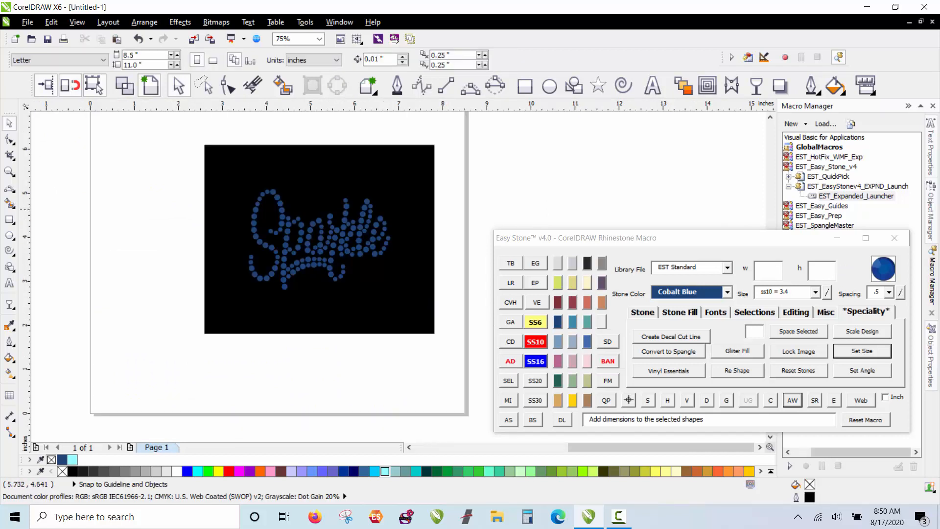
left_click_drag(457, 184, 178, 319)
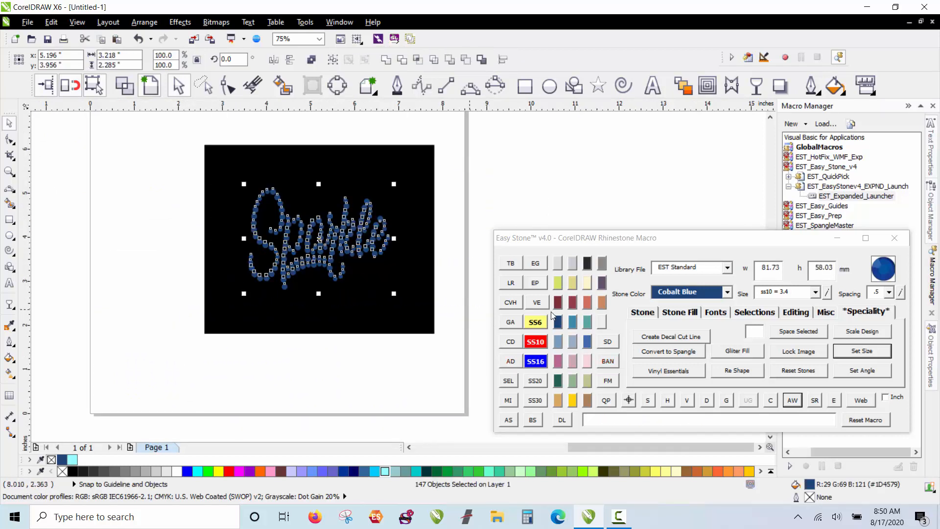
left_click(769, 400)
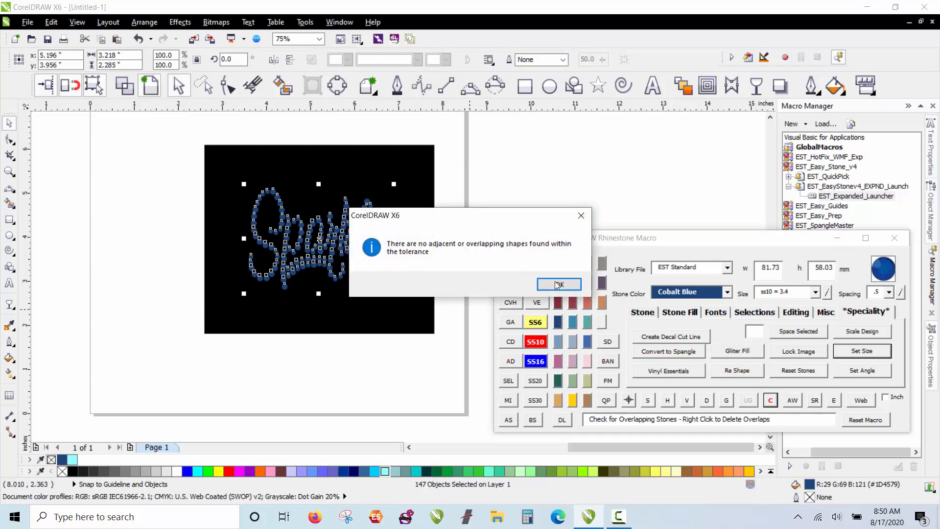
left_click(557, 285)
left_click(524, 199)
scroll(322, 232, "up", 2)
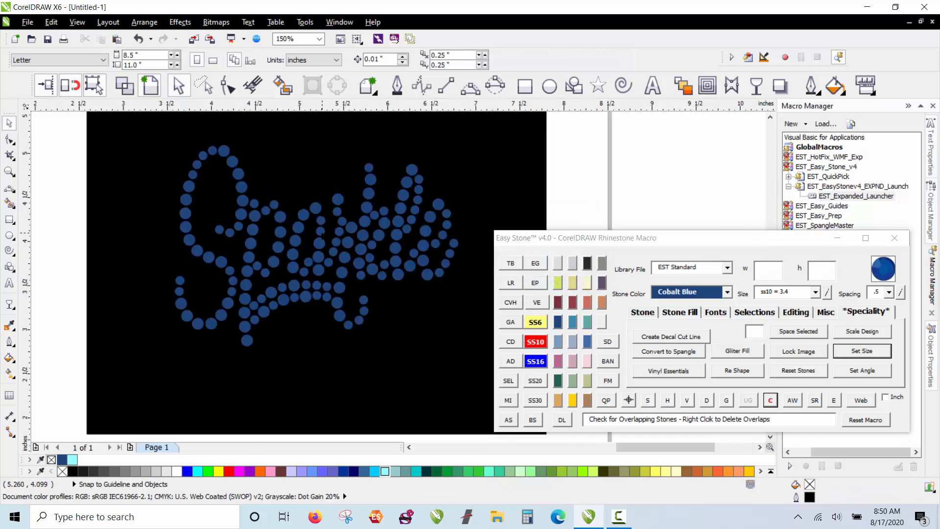
scroll(320, 238, "down", 2)
scroll(378, 222, "up", 2)
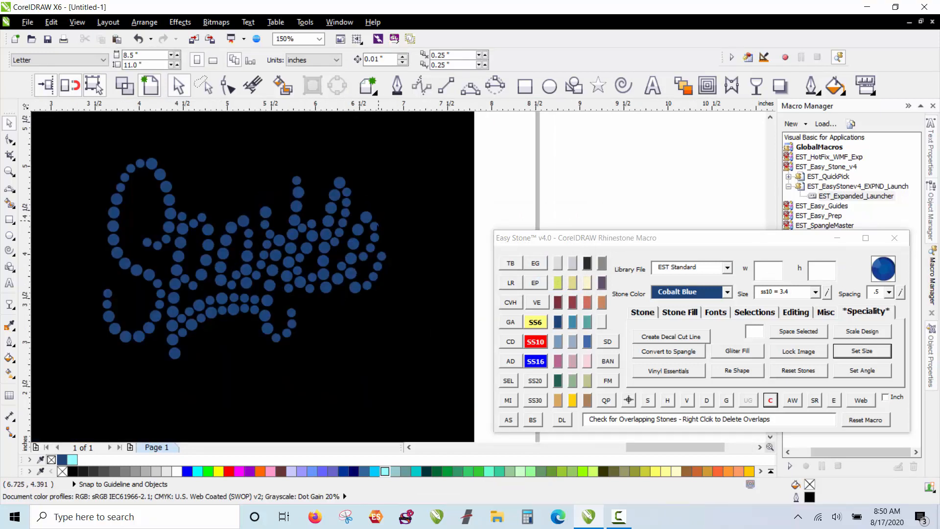
scroll(379, 219, "down", 2)
Step: Duplicate the boxed Sparkle design beside the page and create a quick proof from the copy
left_click_drag(457, 145, 155, 373)
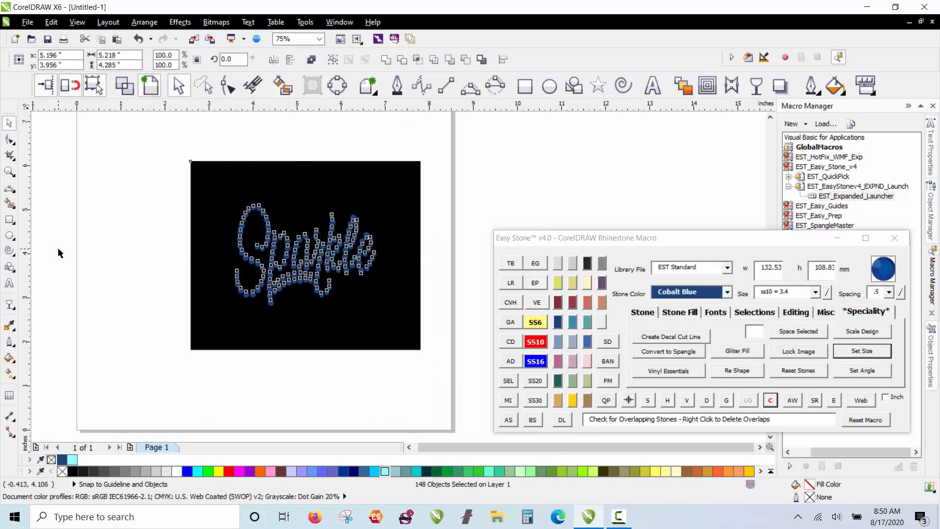
scroll(57, 248, "down", 2)
left_click_drag(172, 211, 353, 211)
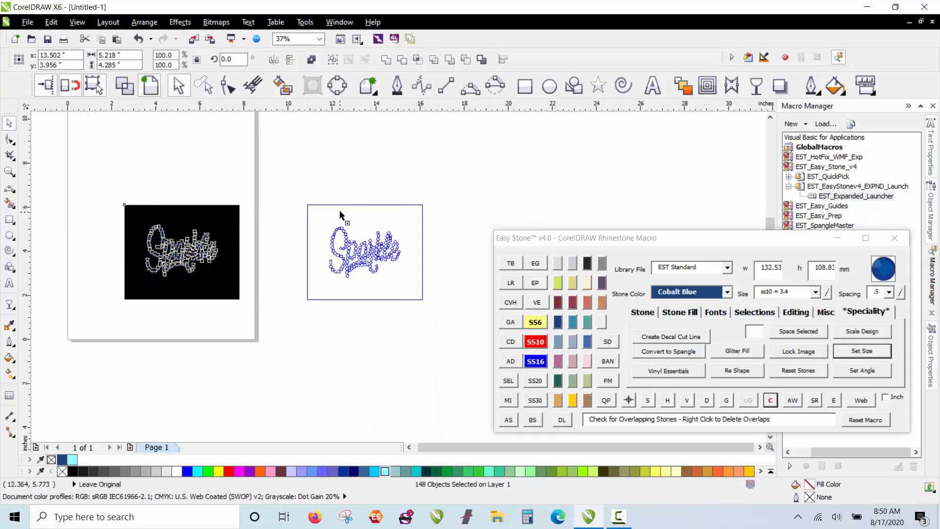
left_click(606, 401)
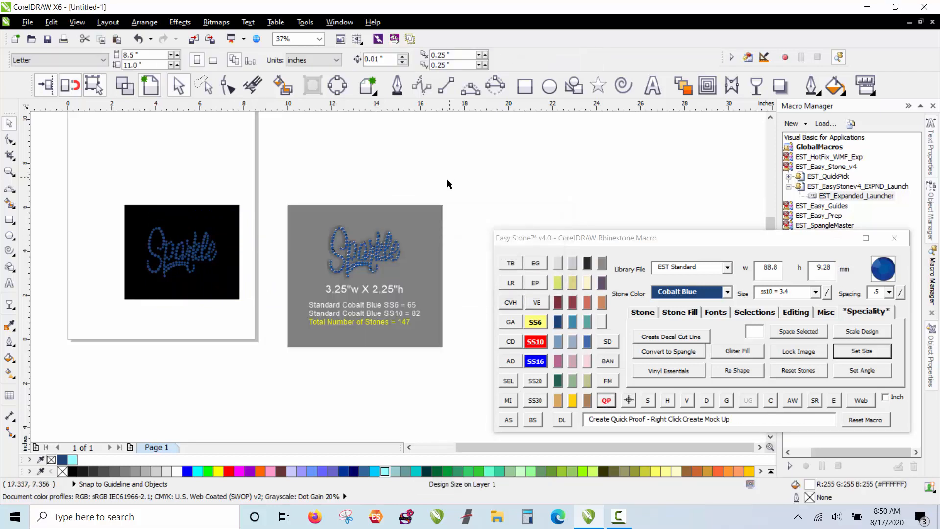
Step: Fill the quick proof's background with black and examine the rendered stones and stone details
left_click(418, 243)
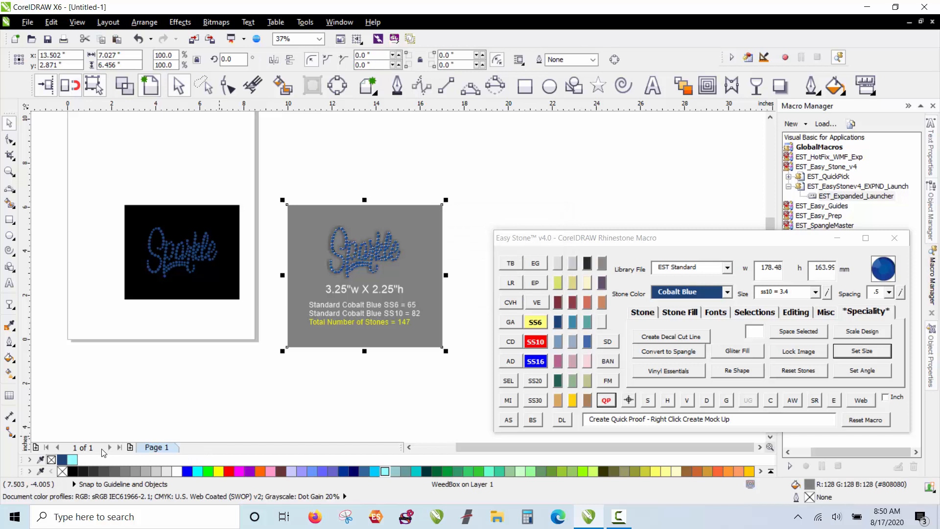
left_click(73, 471)
left_click(336, 357)
scroll(403, 252, "up", 2)
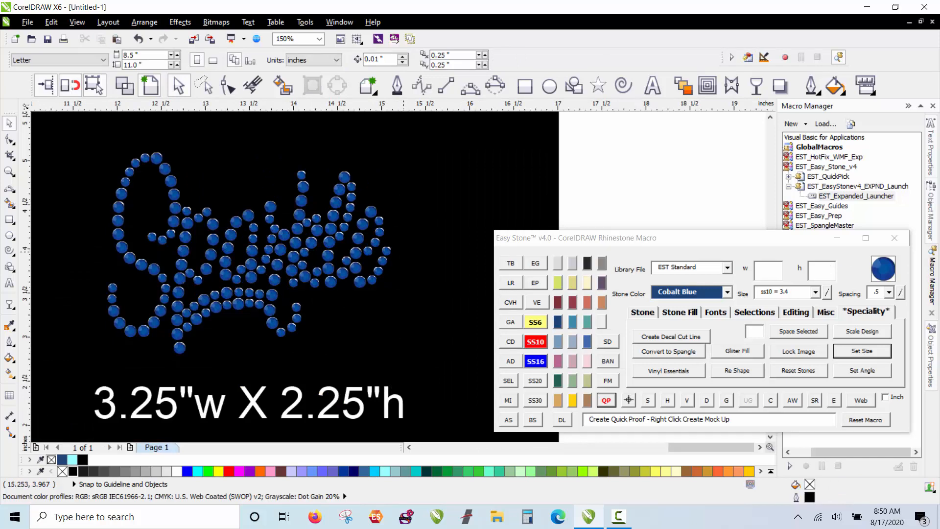
scroll(404, 251, "down", 1)
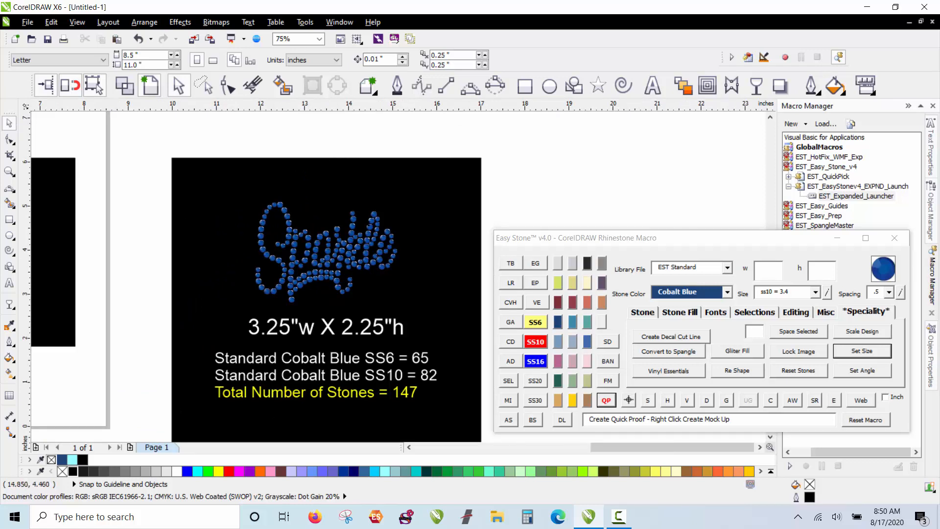
scroll(333, 219, "down", 1)
Step: Delete the quick proof and the boxed Sparkle copy, leaving the original stones on the template
left_click_drag(469, 140, 236, 362)
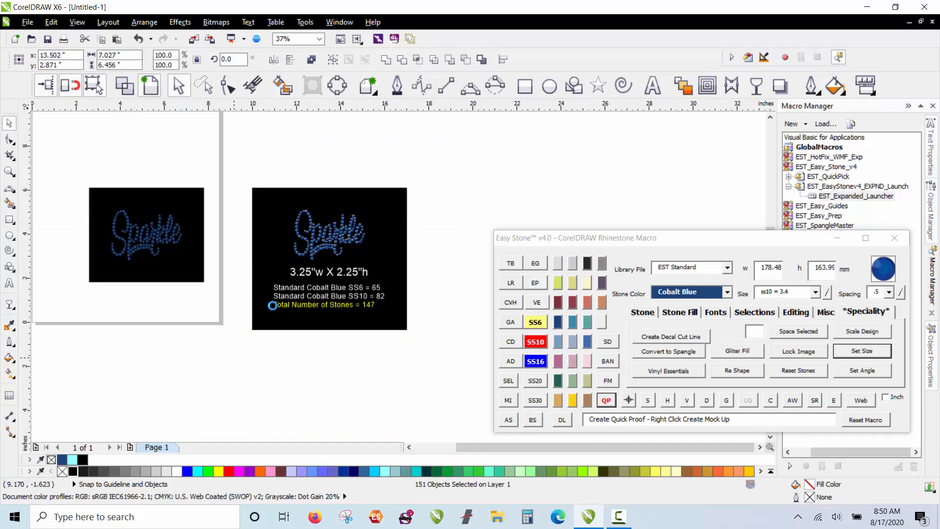
key("Delete")
left_click_drag(344, 175, 69, 324)
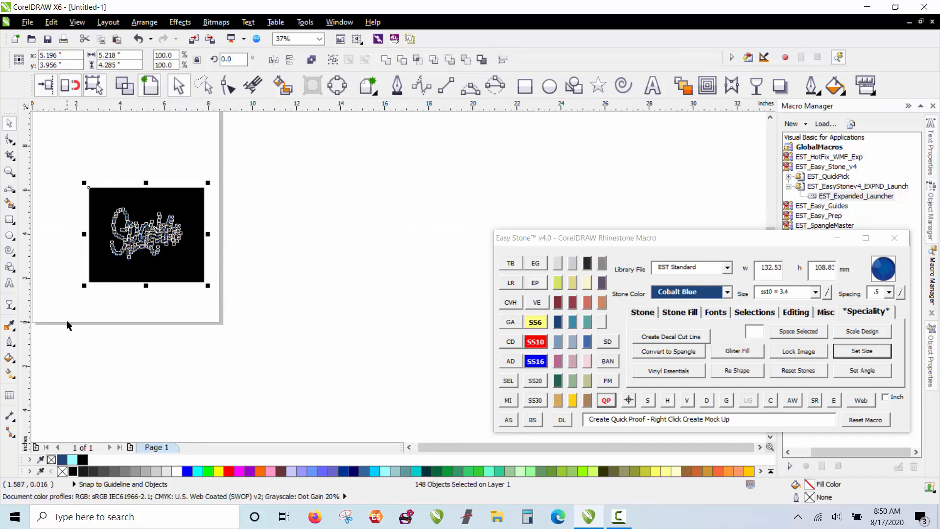
key("Delete")
scroll(418, 207, "down", 2)
scroll(418, 207, "down", 2)
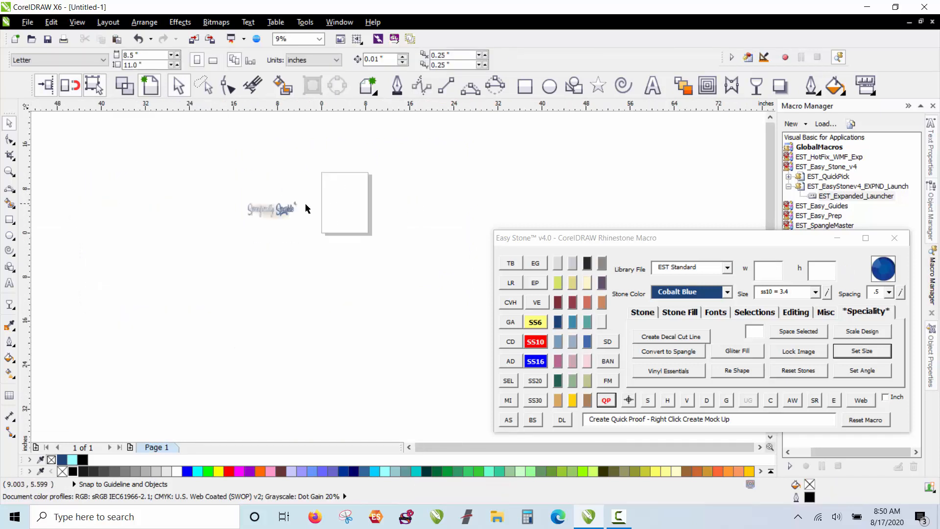
scroll(271, 203, "up", 6)
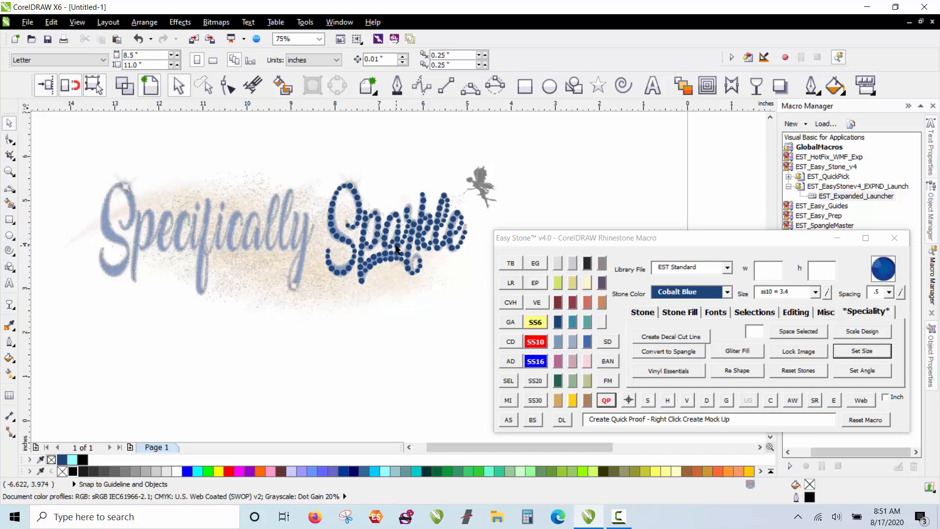
scroll(397, 249, "up", 1)
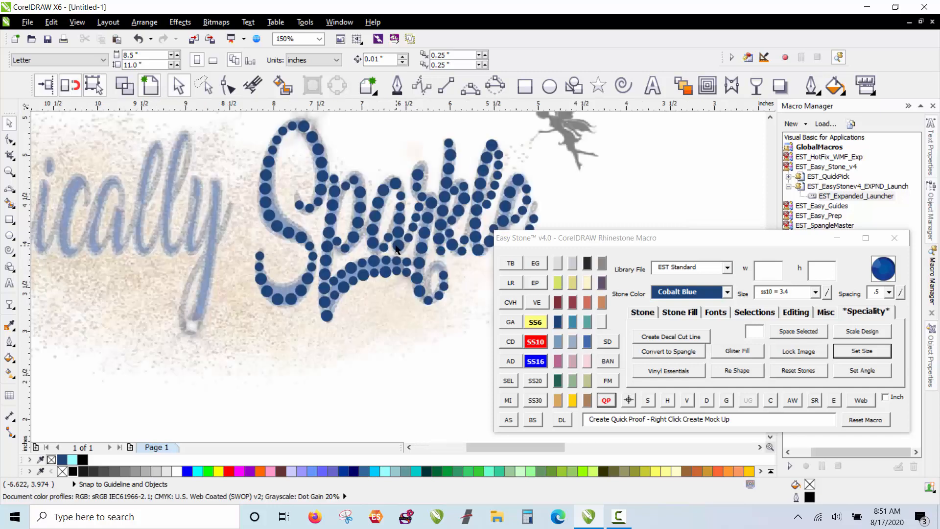
Step: Examine the stoned Sparkle word against the still unstoned Specifically lettering, up close and as a whole
scroll(396, 249, "down", 1)
scroll(433, 268, "up", 1)
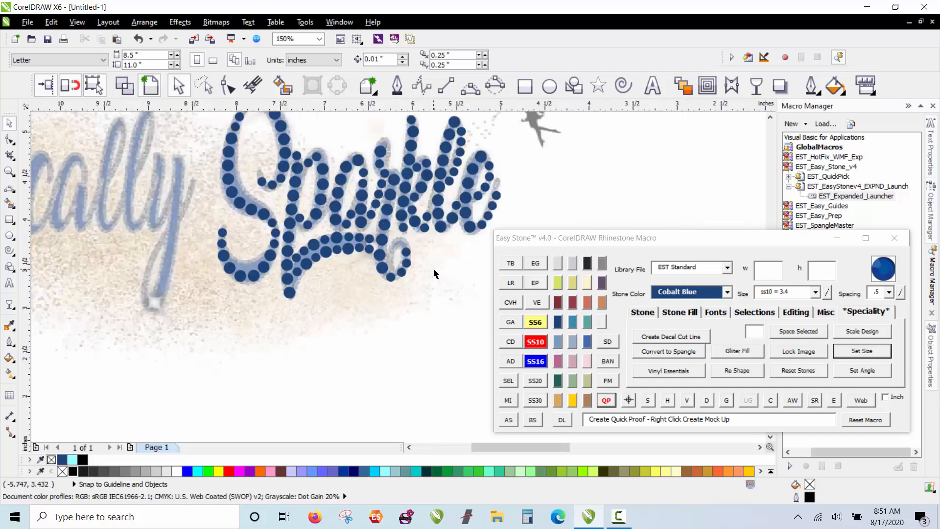
scroll(433, 268, "up", 1)
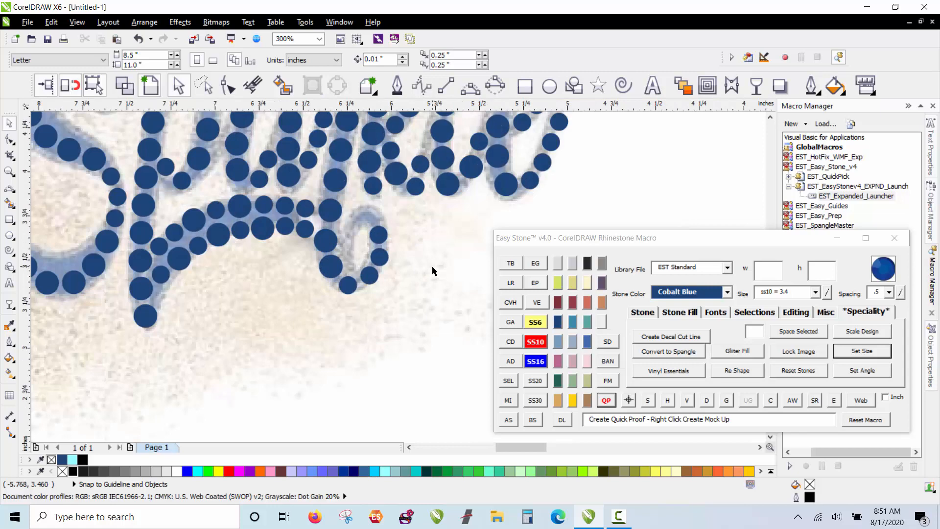
scroll(432, 270, "down", 2)
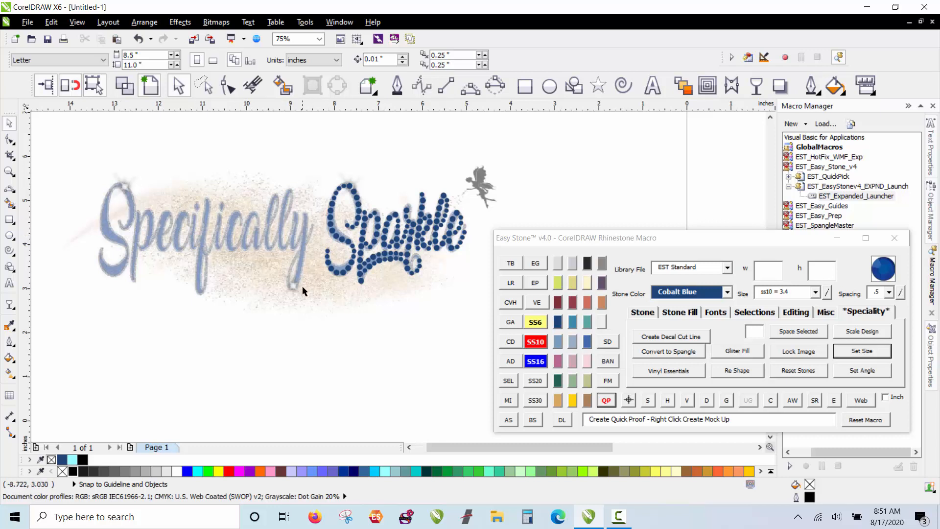
scroll(310, 259, "up", 2)
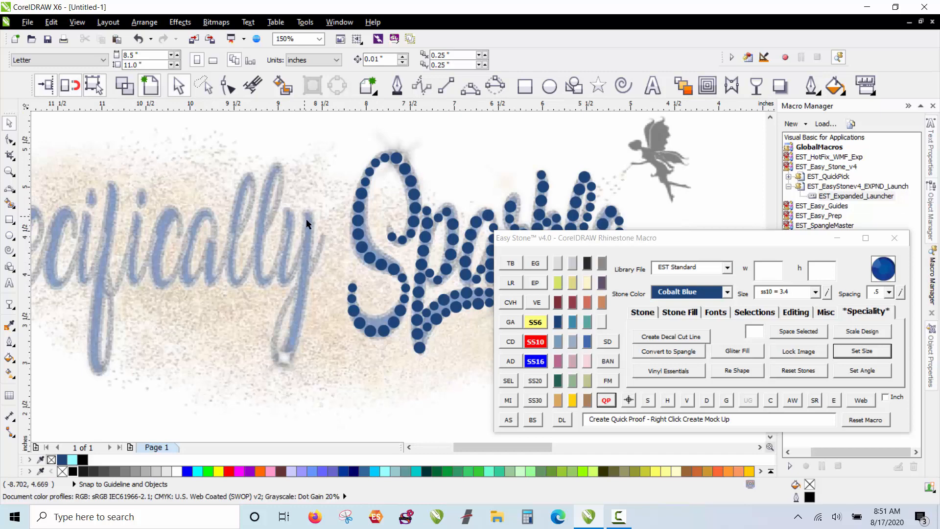
scroll(286, 244, "down", 2)
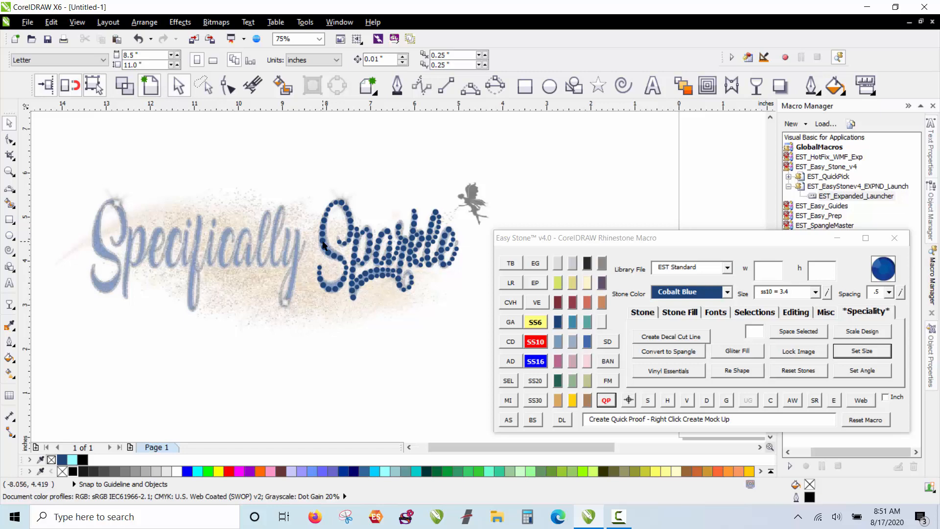
Step: Copy Cobalt Blue ss10 stones to the upper and lower ends of the y's long stem in Specifically and select both
scroll(322, 243, "up", 3)
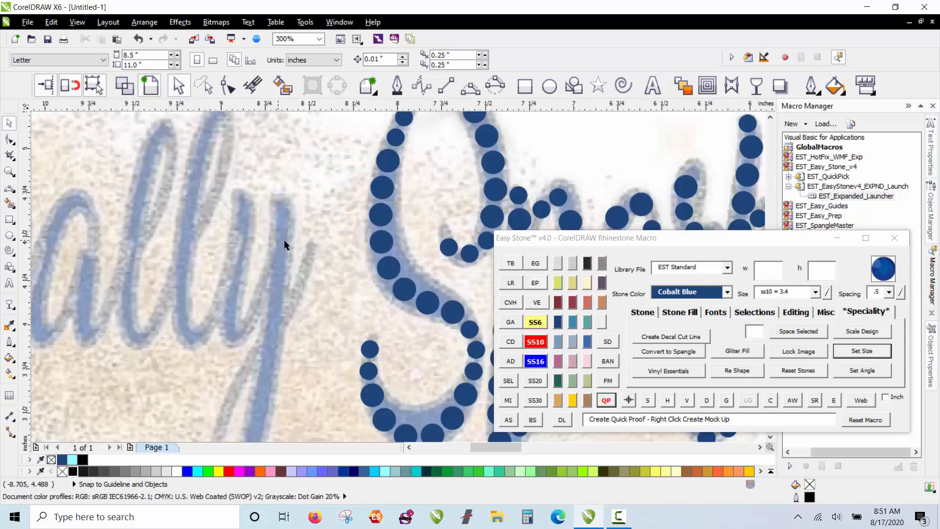
scroll(383, 249, "up", 1)
left_click_drag(384, 242, 173, 306)
right_click(188, 178)
scroll(203, 161, "down", 2)
left_click(199, 162, "shift")
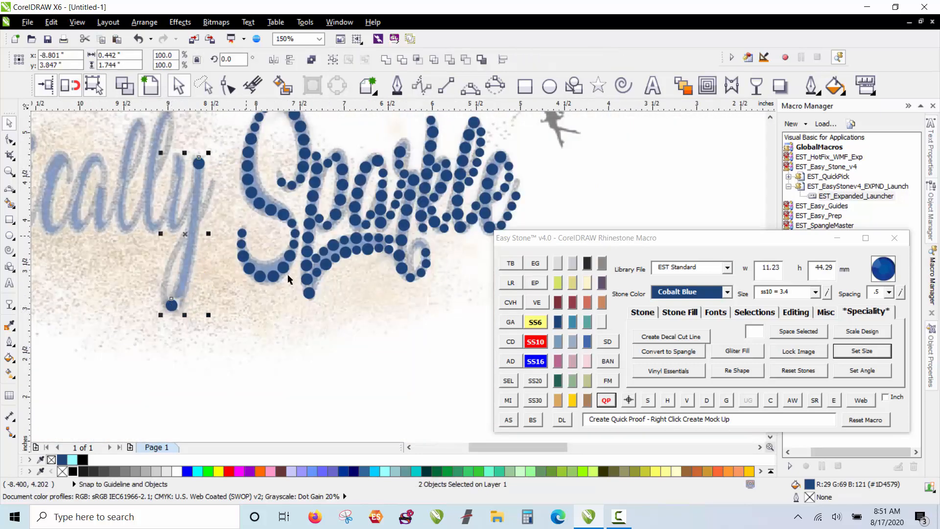
Step: Add ss10 stones along a path between the two end stones and bend the path to follow the y's stem
left_click(508, 415)
scroll(136, 244, "up", 1)
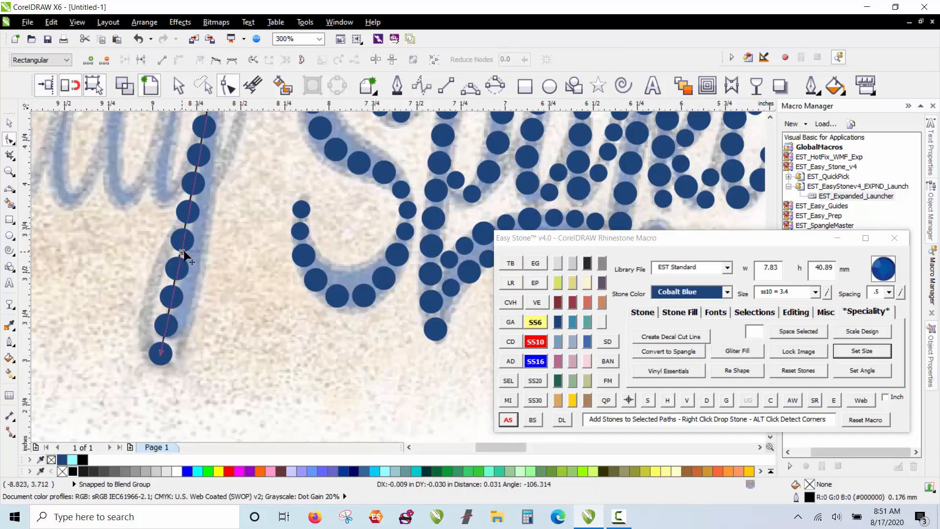
left_click_drag(185, 256, 192, 279)
key("space")
left_click(215, 289)
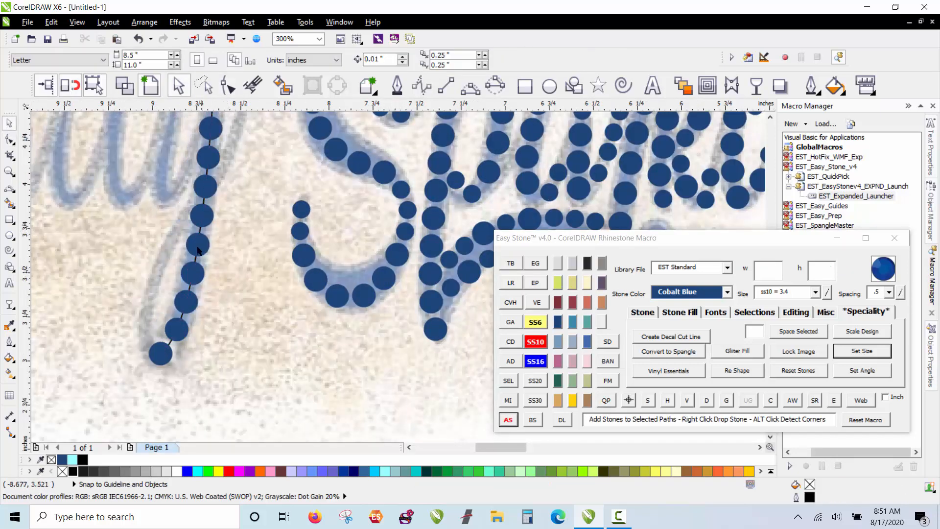
Step: Adjust the stone spacing along the y's stem and delete its stone path
left_click(196, 242)
left_click(628, 404)
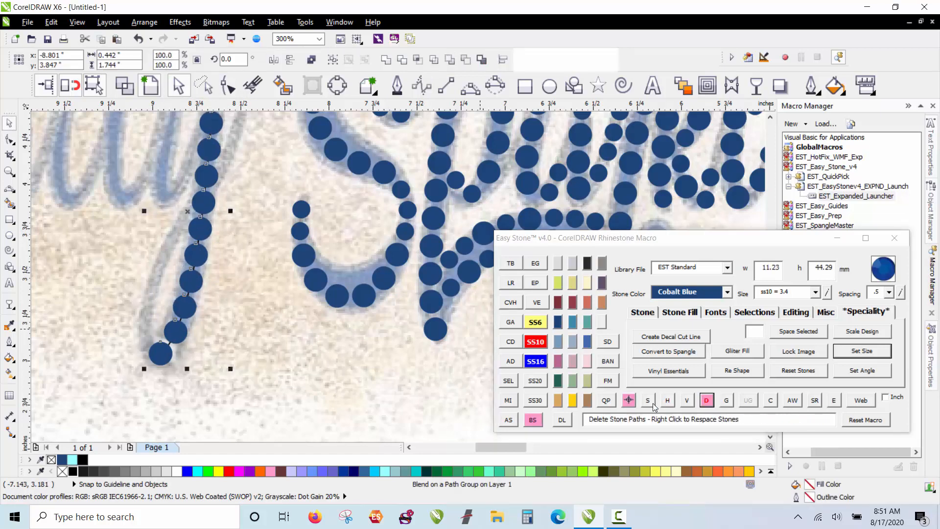
left_click(266, 362)
scroll(237, 269, "down", 2)
scroll(228, 179, "up", 2)
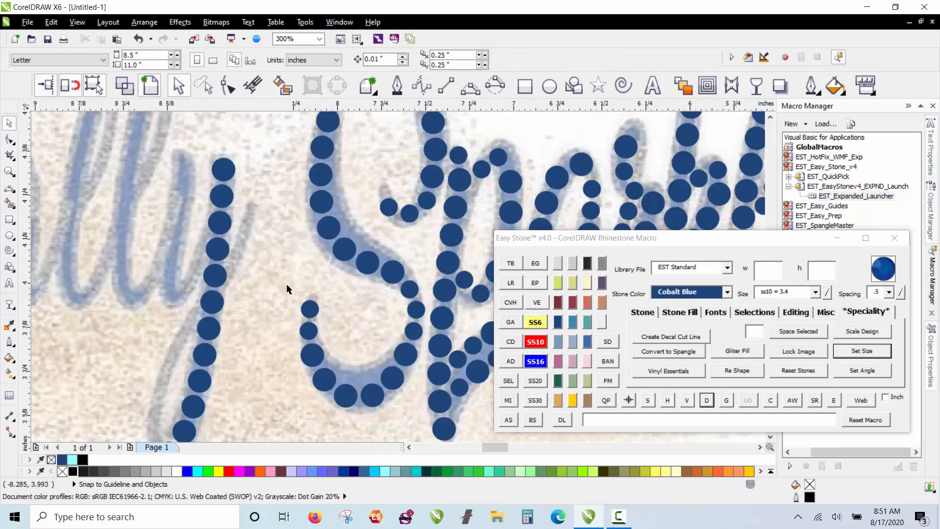
Step: Copy ss6 stones along the short thin stroke that branches up from the right of the y's stem
left_click(189, 255)
left_click_drag(192, 243, 226, 115)
key("space")
key("space")
scroll(247, 235, "down", 1)
scroll(221, 204, "down", 2)
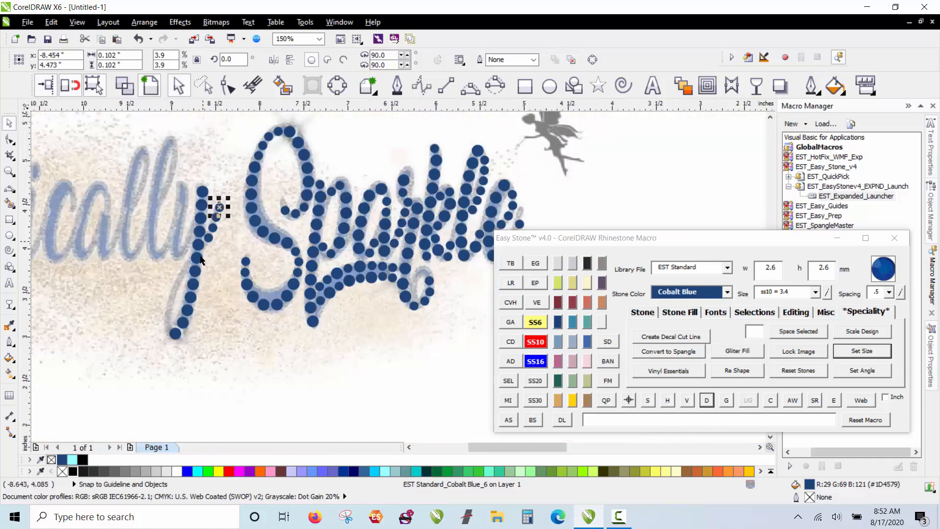
Step: Copy ss6 stones along the thin return stroke to the left of the y's descender, from its upper junction to its base
scroll(208, 257, "up", 2)
scroll(259, 183, "up", 1)
left_click_drag(252, 178, 164, 279)
scroll(179, 232, "down", 1)
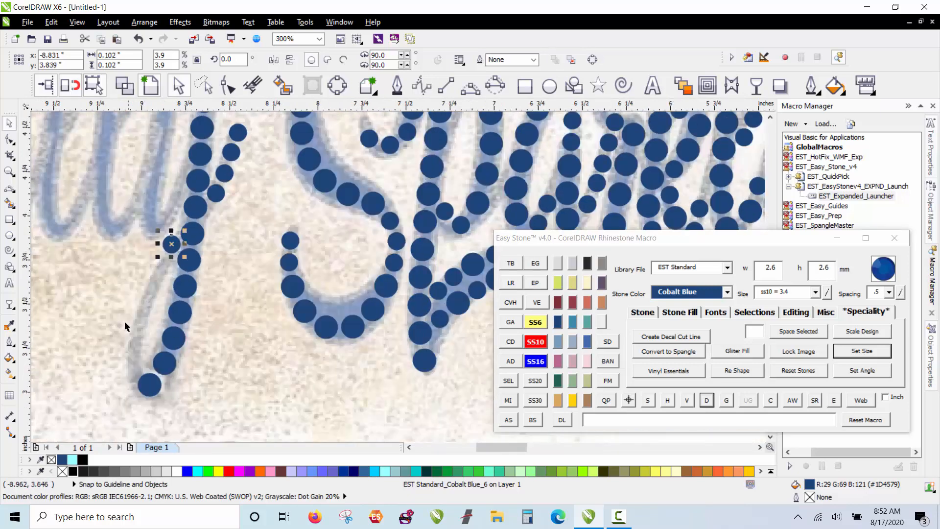
scroll(128, 304, "up", 1)
left_click_drag(217, 171, 142, 400)
left_click(143, 345)
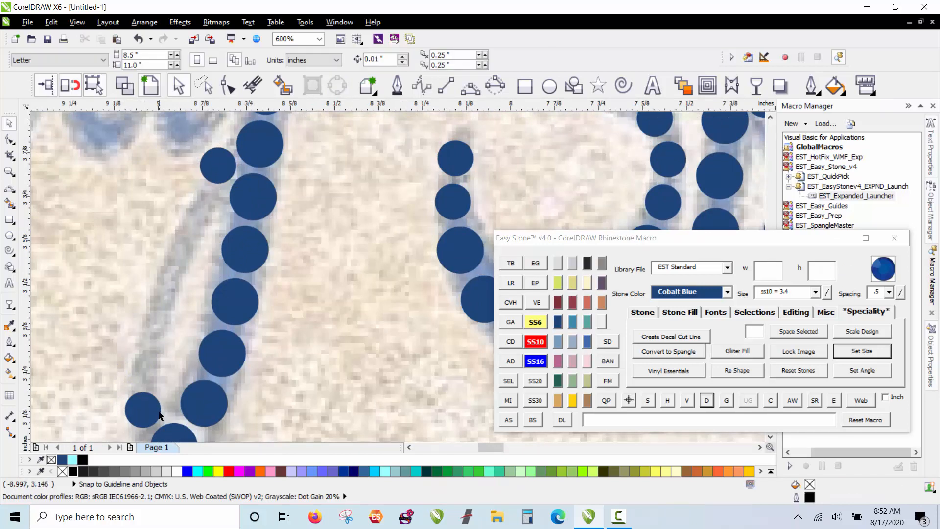
left_click_drag(166, 365, 166, 365)
left_click_drag(166, 365, 175, 321)
left_click_drag(174, 321, 229, 177)
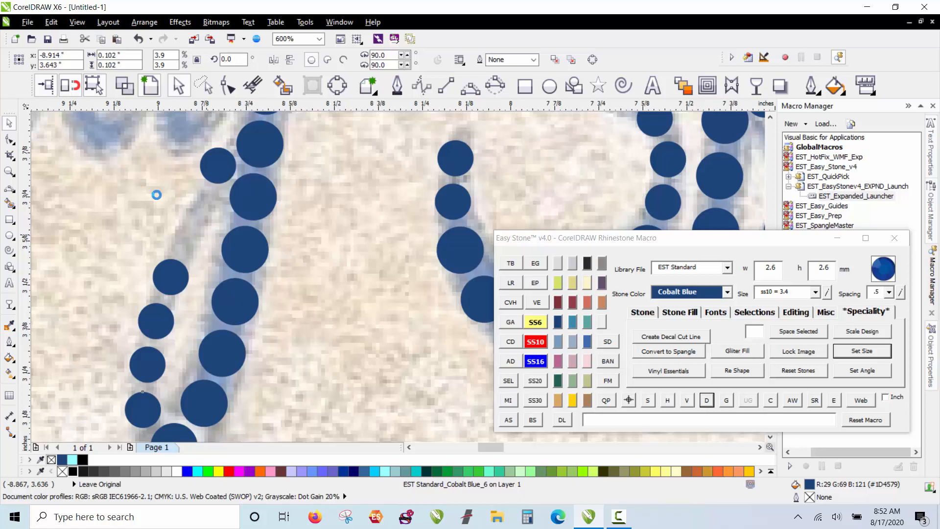
key("Escape")
Step: Select the ss6 stones of the y's return stroke with the ss10 stones at both ends and respace them evenly
scroll(156, 195, "down", 2)
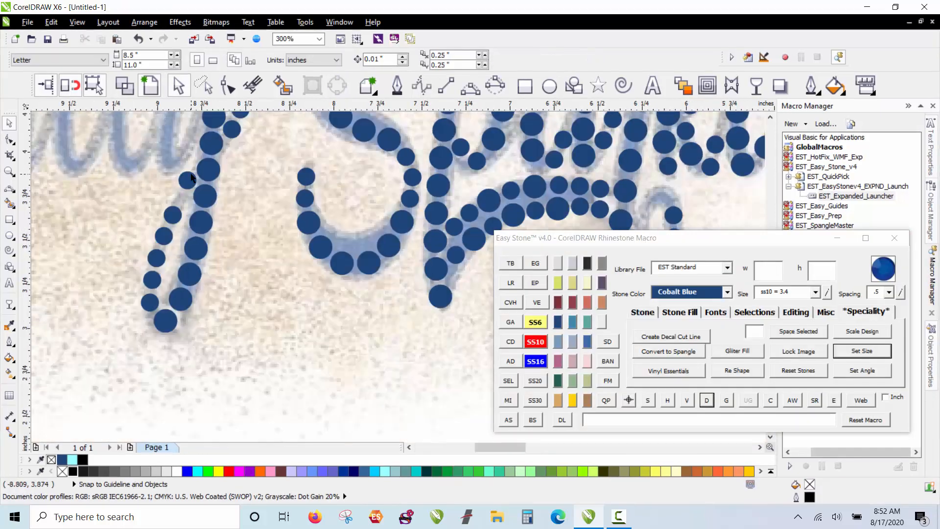
left_click(205, 172)
left_click(182, 181, "shift")
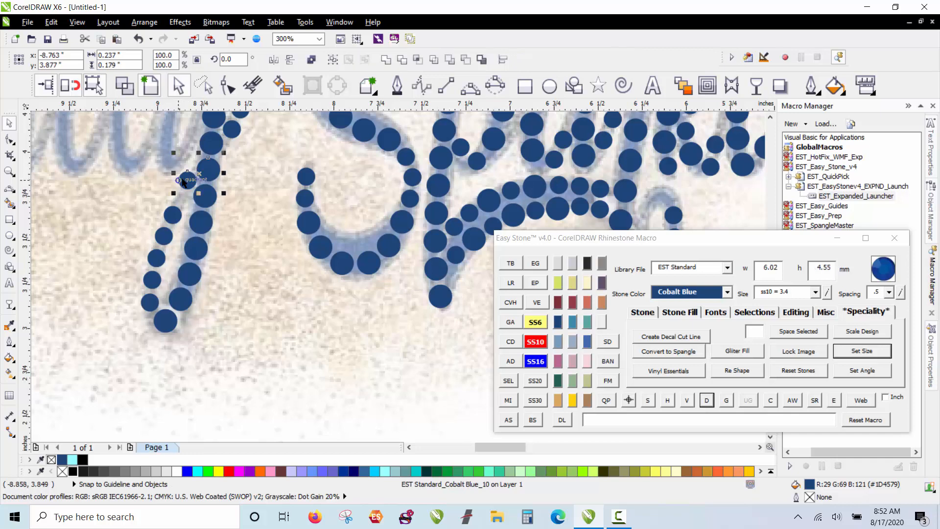
left_click(172, 214, "shift")
left_click(167, 238, "shift")
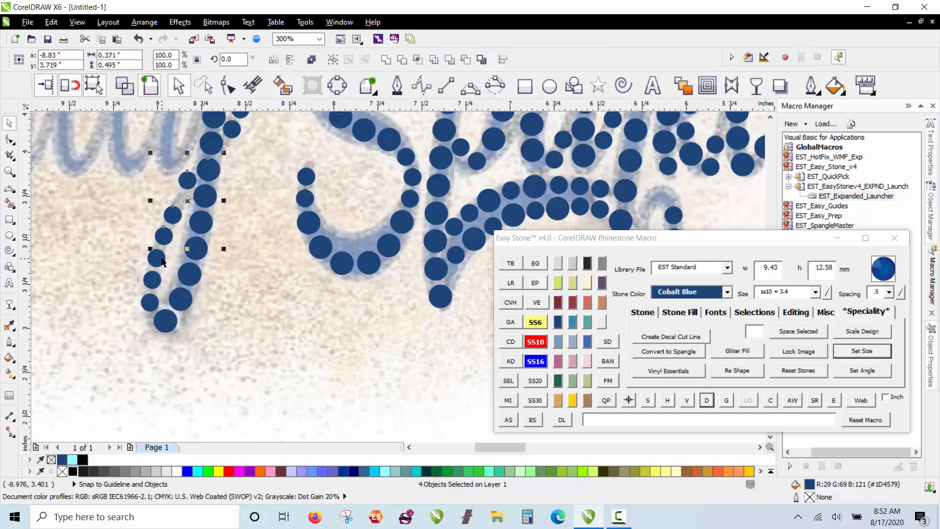
left_click(163, 261, "shift")
left_click(152, 279, "shift")
left_click(149, 302, "shift")
left_click(163, 321, "shift")
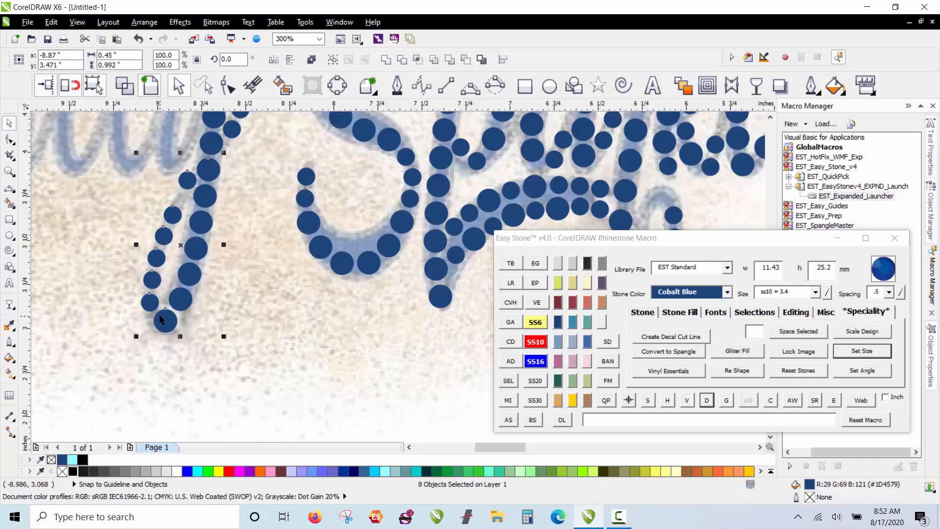
right_click(706, 399)
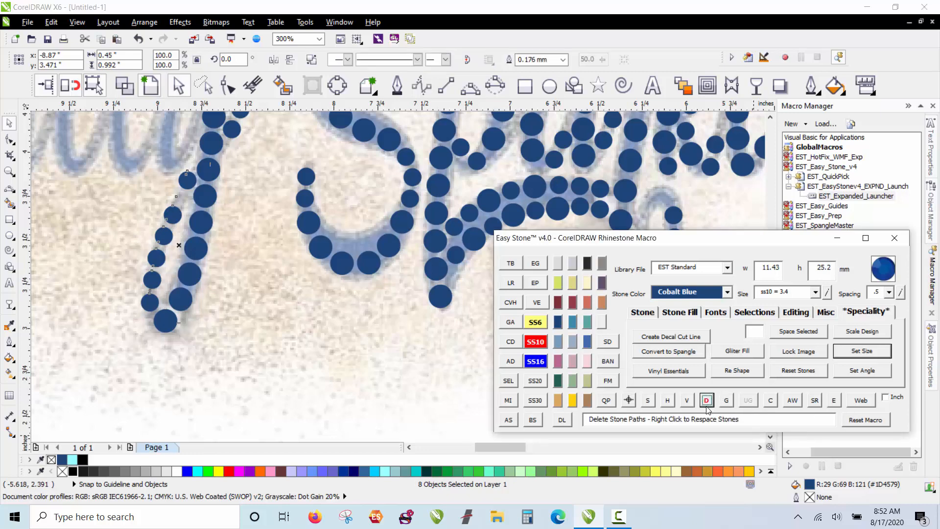
left_click(706, 406)
scroll(274, 304, "down", 3)
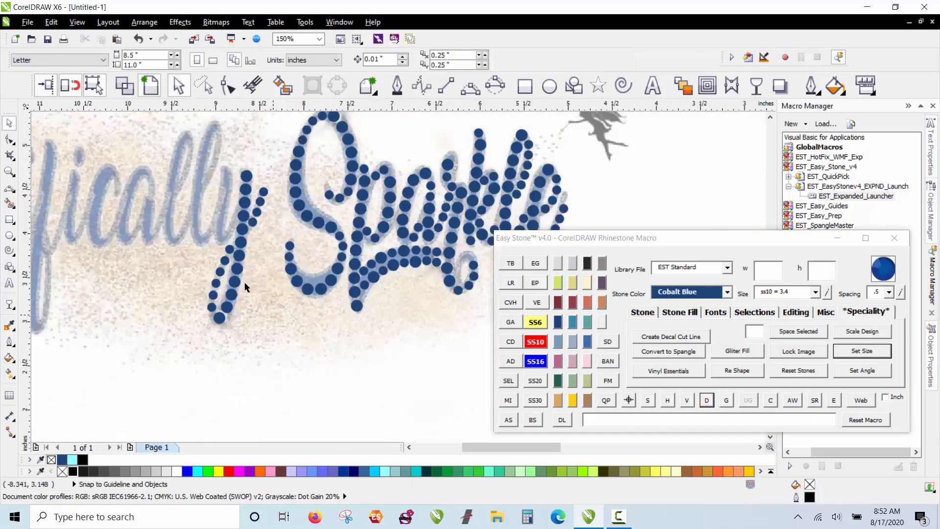
Step: Copy ss10 stones down the upper part of the y's left arm
scroll(244, 281, "up", 3)
scroll(290, 157, "up", 1)
left_click_drag(315, 173, 239, 197)
right_click(235, 196)
left_click_drag(378, 231, 228, 148)
right_click(225, 135)
left_click_drag(244, 191, 233, 254)
left_click_drag(233, 255, 219, 308)
right_click(220, 307)
scroll(313, 209, "down", 1)
scroll(283, 290, "up", 1)
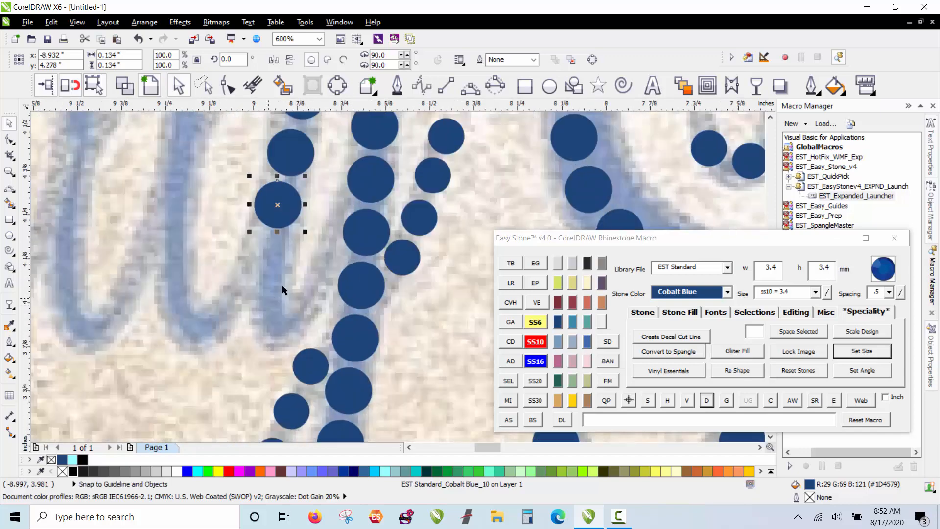
Step: Copy ss6 stones to the top of the y's left arm and around its lower curve up to the stem
left_click_drag(392, 253, 315, 255)
right_click(318, 251)
scroll(315, 255, "up", 1)
left_click_drag(351, 223, 250, 206)
scroll(319, 298, "down", 1)
right_click(256, 368)
right_click(248, 301)
scroll(249, 223, "down", 2)
left_click(212, 284)
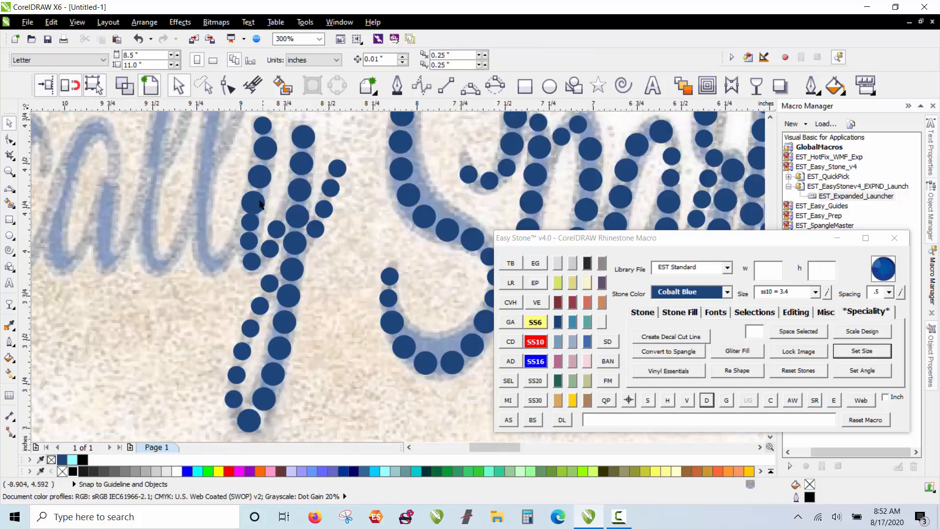
Step: Select the seven stones down the y's left arm, from its top to its lowest ss6 stone, and respace them evenly
scroll(244, 260, "down", 1)
scroll(253, 188, "up", 1)
left_click(250, 203)
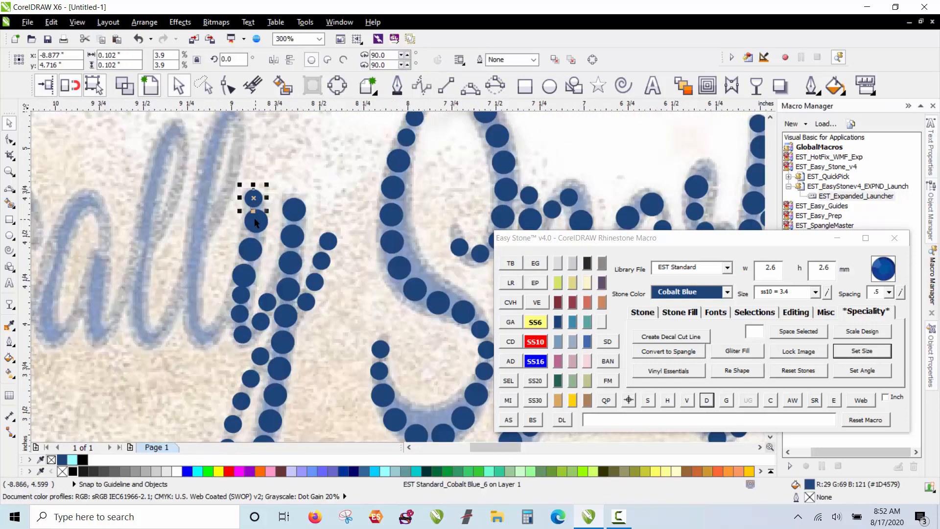
left_click(255, 222, "shift")
left_click(251, 249, "shift")
left_click(255, 278, "shift")
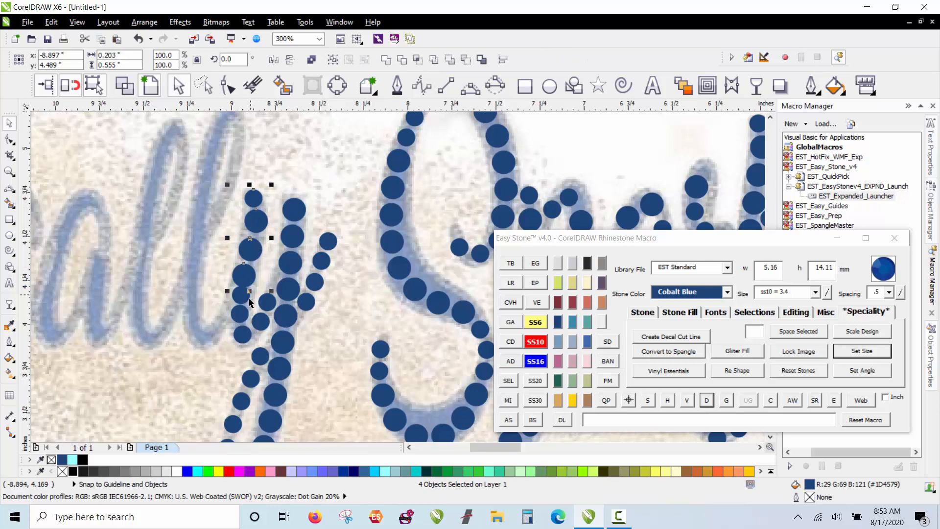
left_click(244, 298, "shift")
left_click(242, 314, "shift")
left_click(243, 335, "shift")
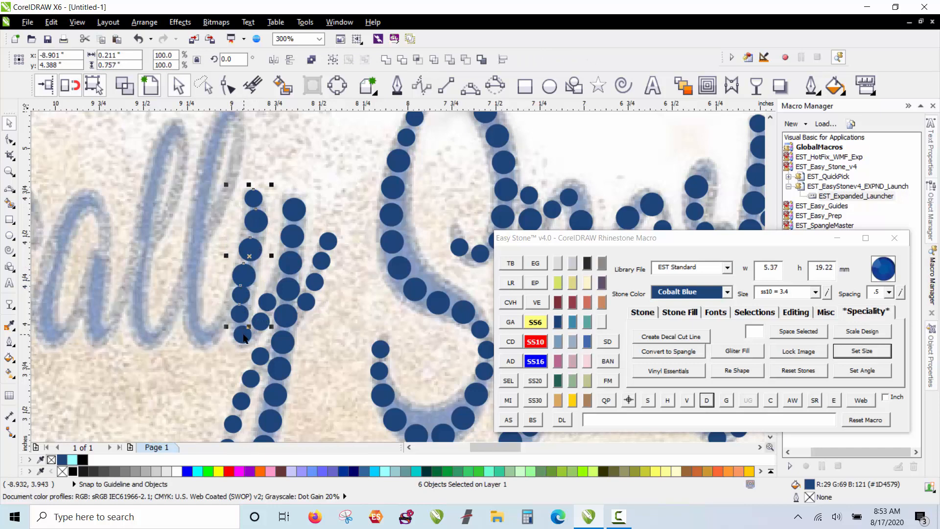
left_click(880, 373)
left_click(706, 400)
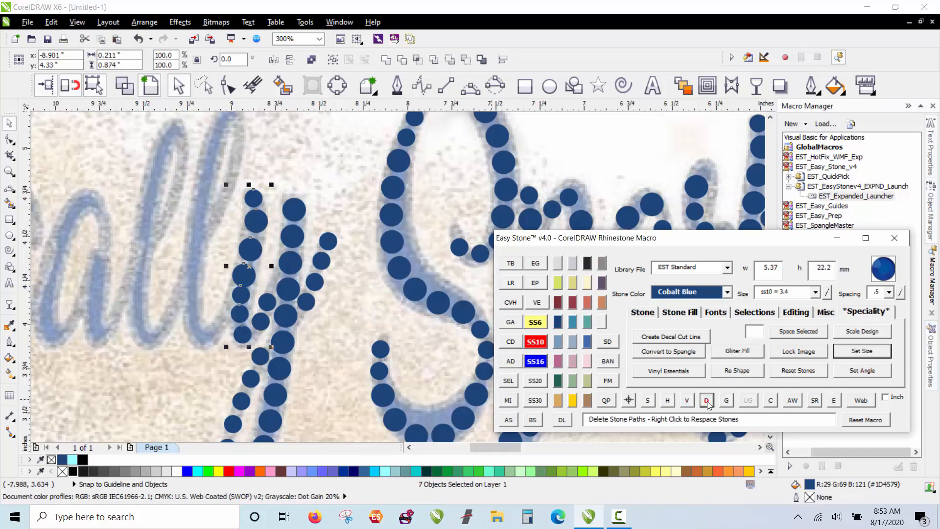
left_click(156, 311)
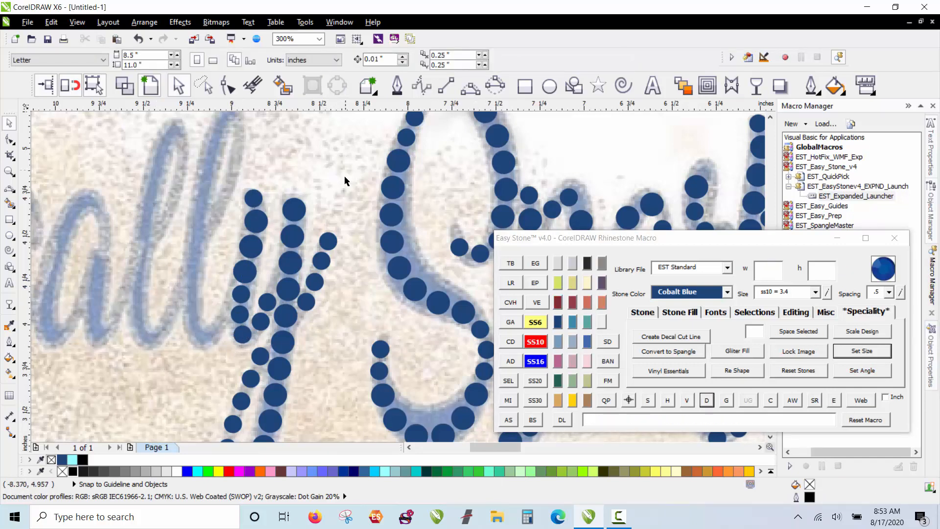
Step: Copy ss10 stones to the top and bottom of the last l in Specifically and select both
scroll(345, 180, "down", 2)
scroll(279, 150, "up", 2)
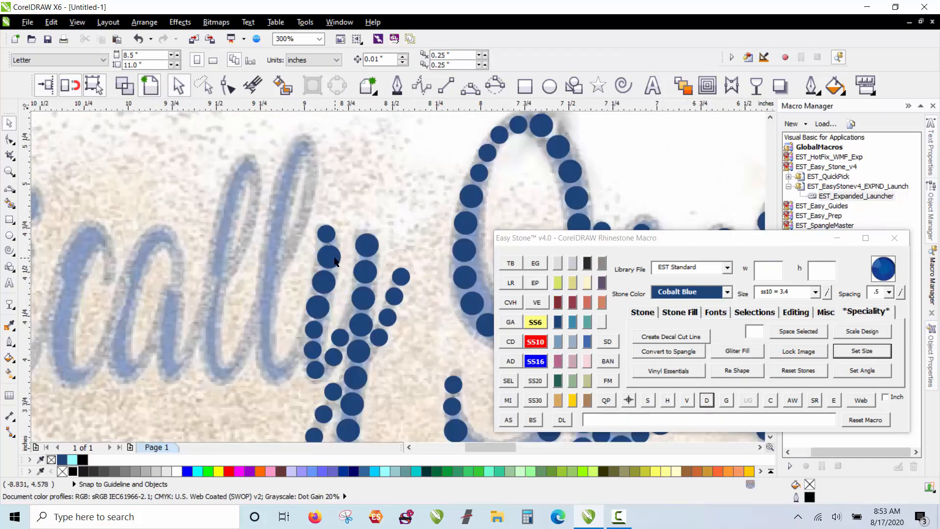
left_click_drag(336, 261, 302, 141)
left_click_drag(281, 373, 286, 374)
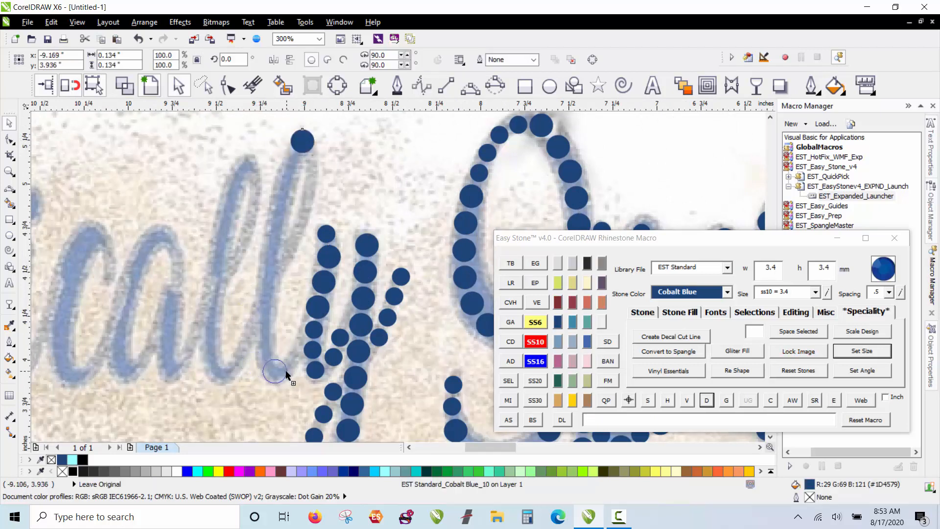
left_click(304, 141, "shift")
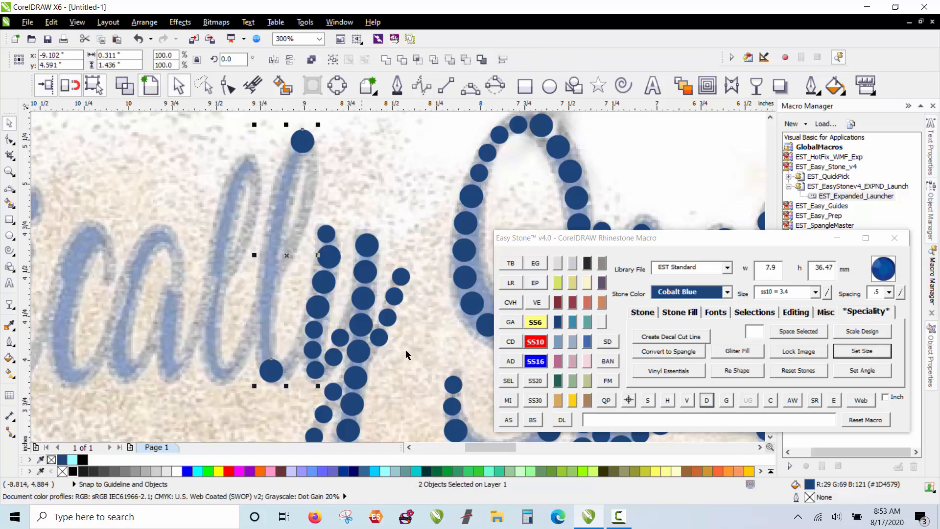
Step: Add ss10 stones along a path between the last l's end stones, bend it to the letter's curve and select the resulting row
left_click(508, 419)
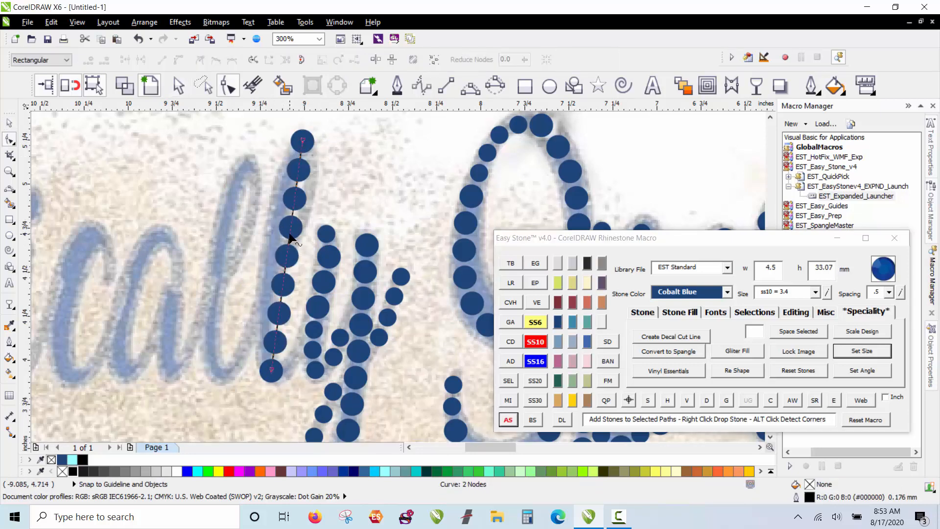
mouse_move(288, 238)
left_mouse_down()
mouse_move(283, 225)
mouse_move(273, 229)
left_mouse_up()
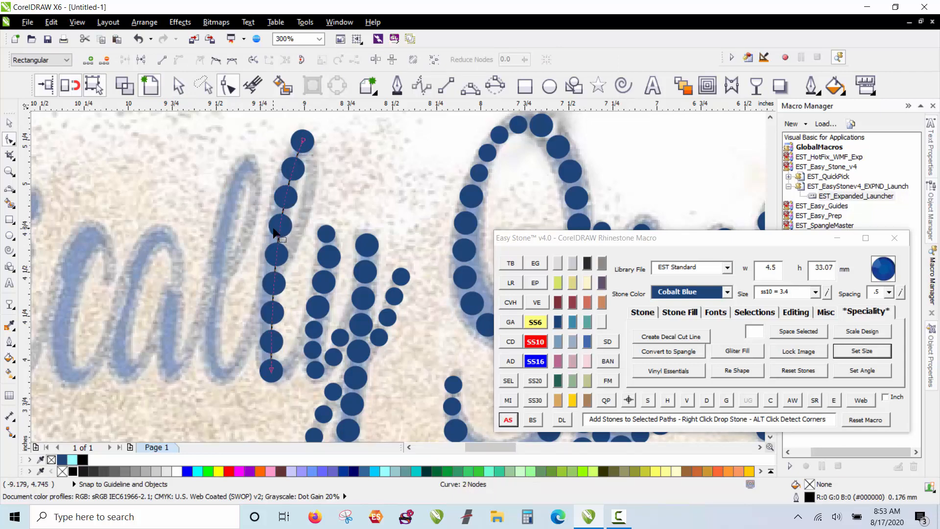
key("space")
left_click(253, 259)
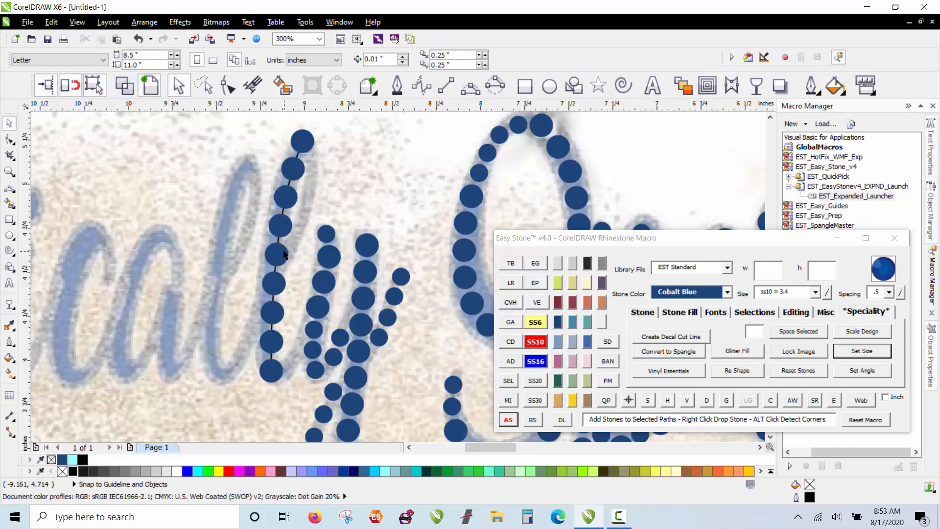
left_click(286, 234)
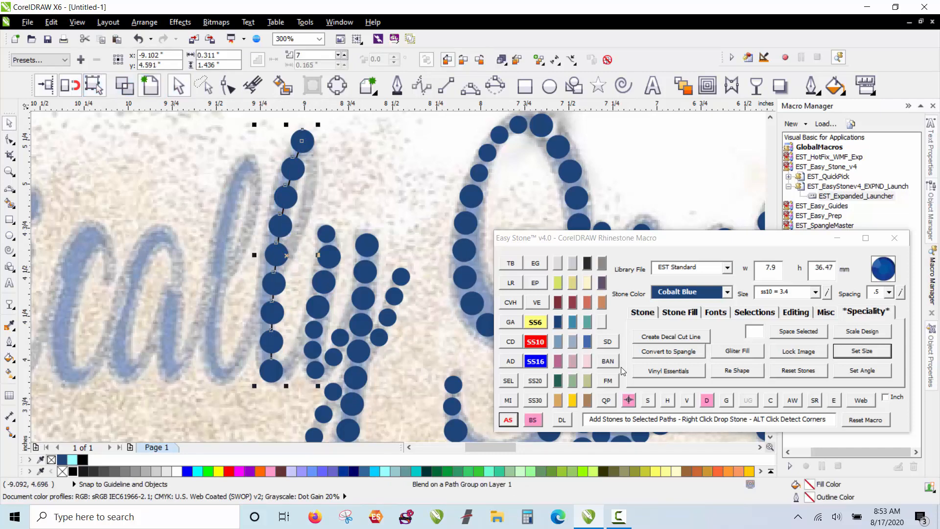
Step: Remove the path from the last l's stone row and copy ss6 stones into the gap between its base and the y
left_click(712, 402)
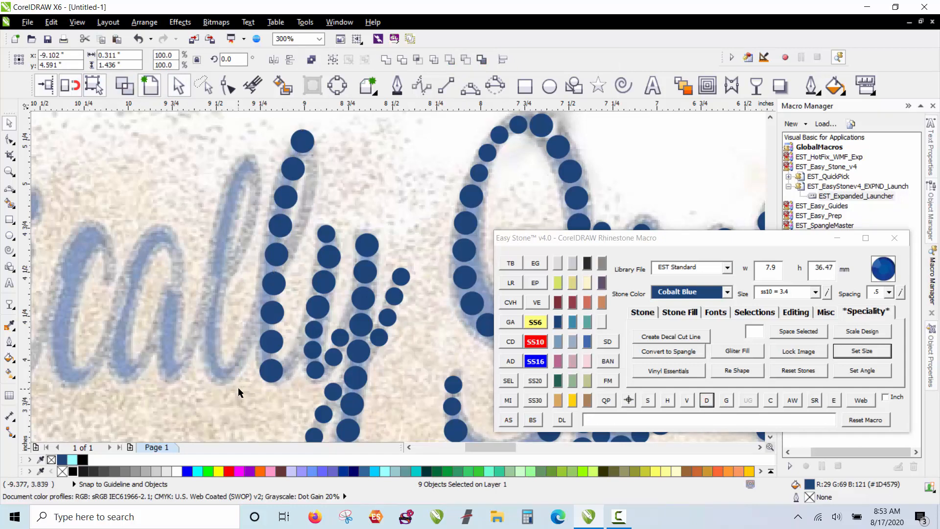
left_click(239, 389)
scroll(292, 395, "up", 2)
scroll(315, 273, "down", 1)
scroll(300, 233, "up", 1)
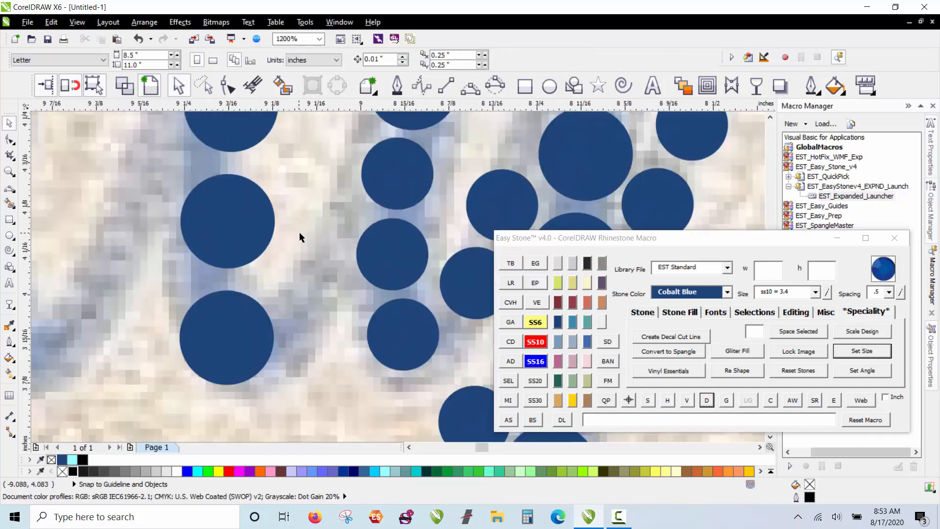
left_click_drag(386, 253, 306, 292)
scroll(266, 294, "down", 1)
left_click(269, 355)
scroll(268, 355, "down", 2)
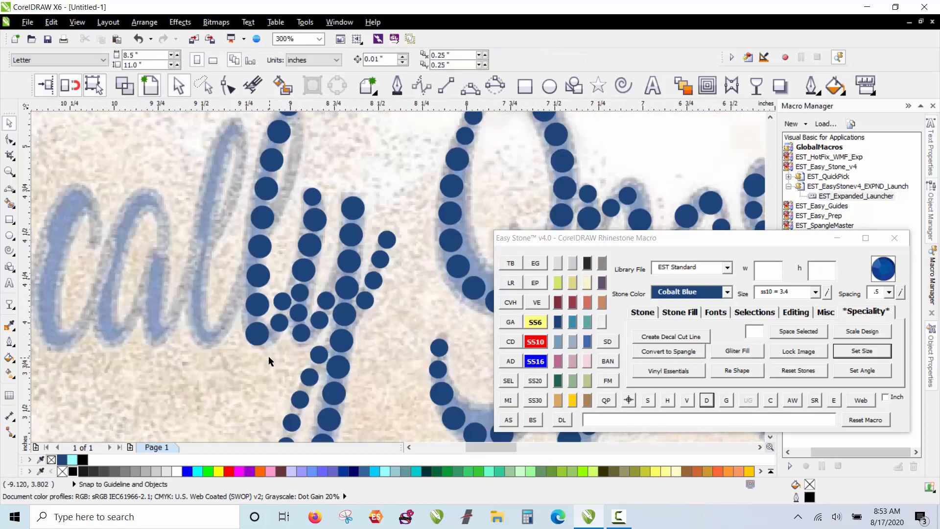
Step: Copy ss6 stones up the thin right side of the last l's loop in Specifically, ending just below its top stone
scroll(273, 274, "up", 1)
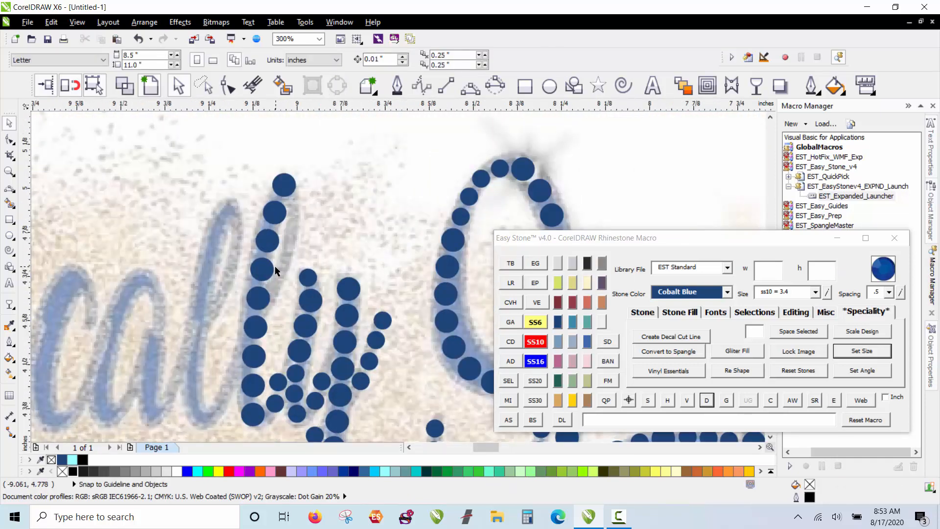
scroll(275, 266, "up", 1)
left_click(332, 287)
right_click(292, 304)
left_click_drag(332, 287, 289, 307)
left_click_drag(289, 307, 307, 271)
right_click(309, 268)
left_click_drag(304, 276, 323, 201)
right_click(315, 246)
right_click(321, 196)
Step: Select the seven stones around the last l's loop, from its stem to its top stone, and respace them evenly
left_click(233, 343)
scroll(234, 338, "down", 2)
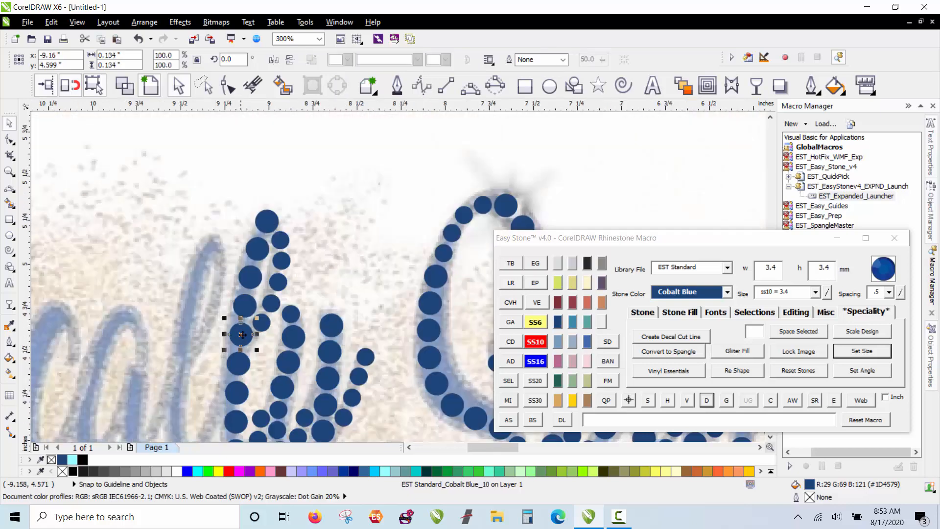
scroll(262, 329, "up", 2)
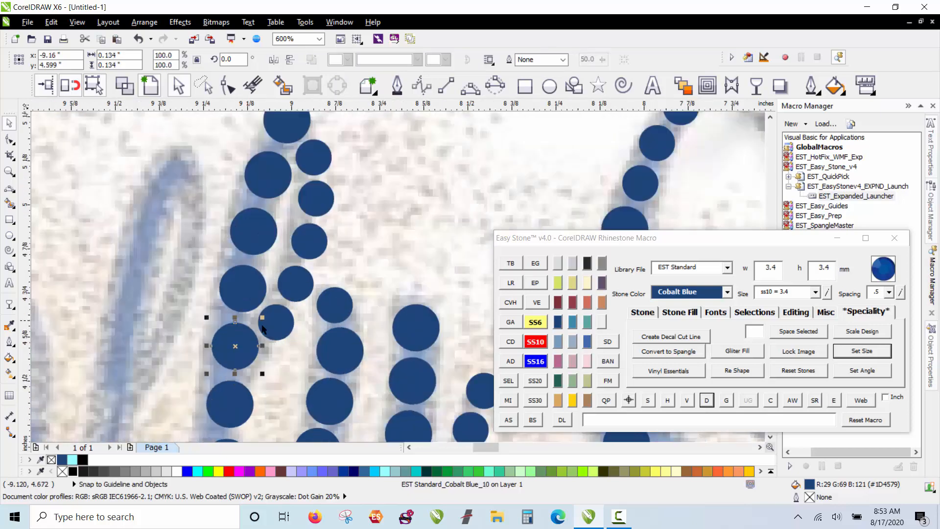
left_click(286, 316, "shift")
left_click(301, 289, "shift")
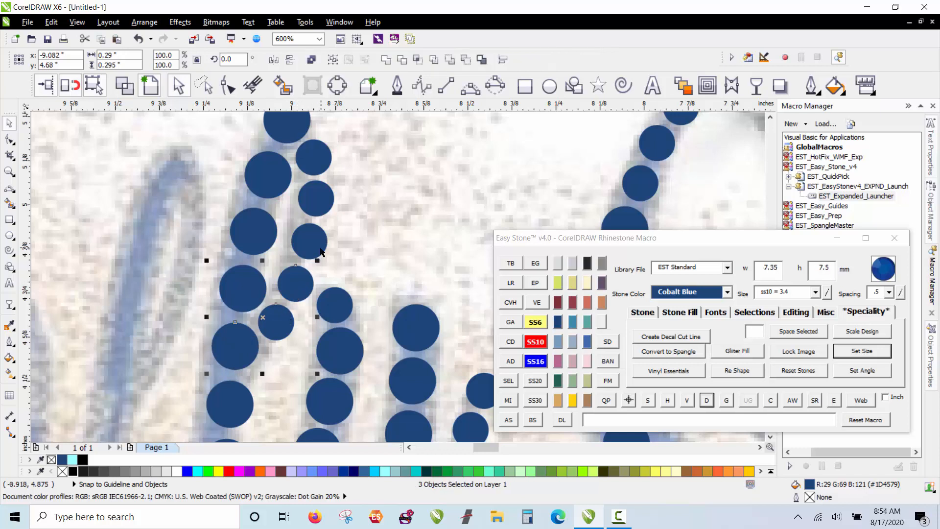
left_click(322, 250, "shift")
left_click(323, 206, "shift")
left_click(324, 170, "shift")
left_click(297, 134, "shift")
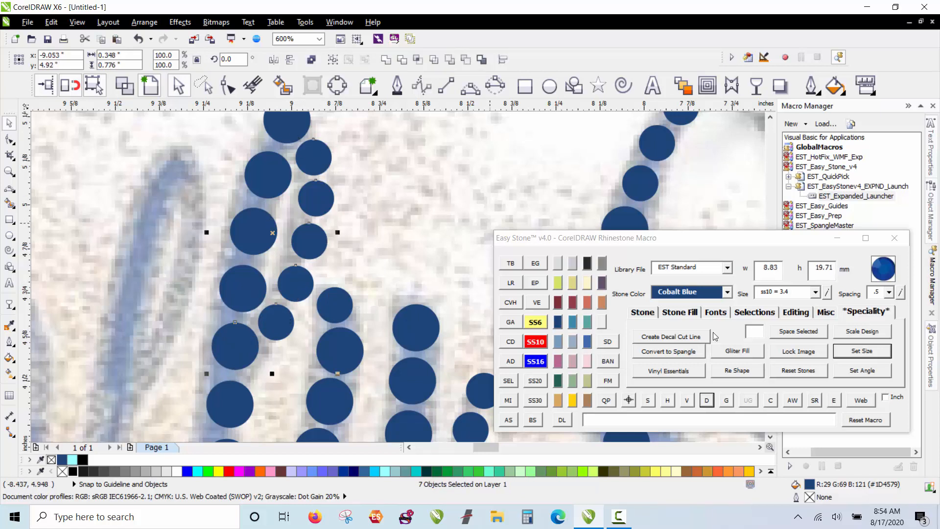
left_click(707, 399)
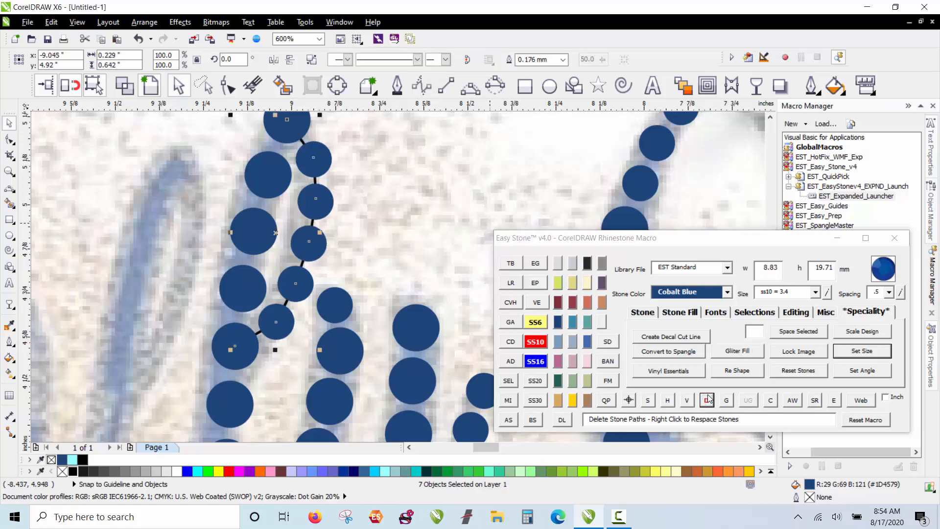
Step: Copy ss10 stones to the top and bottom of the first l in Specifically and select both
scroll(396, 209, "down", 2)
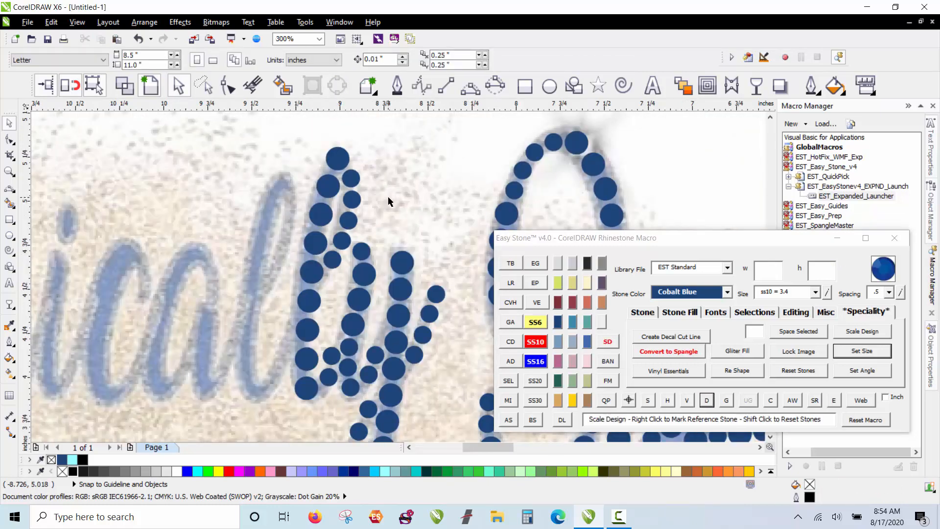
scroll(262, 177, "down", 2)
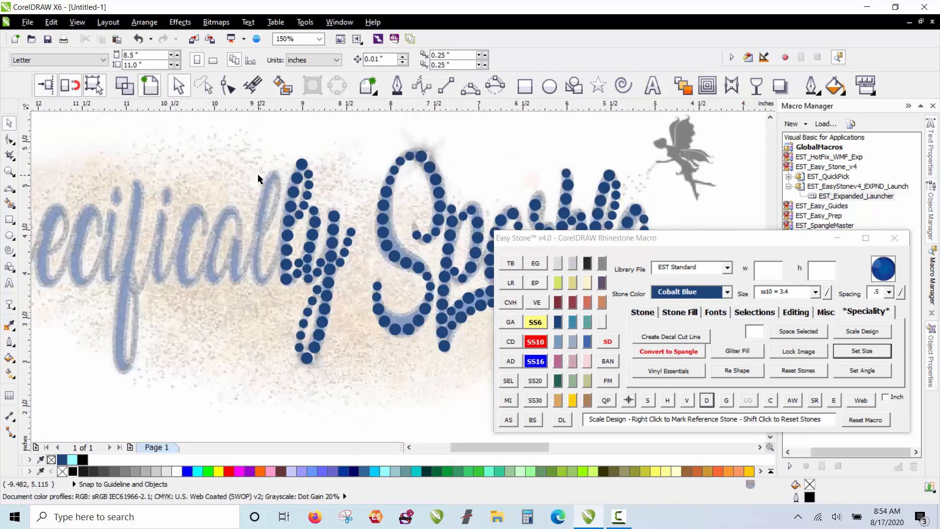
scroll(259, 180, "down", 1)
scroll(245, 181, "up", 1)
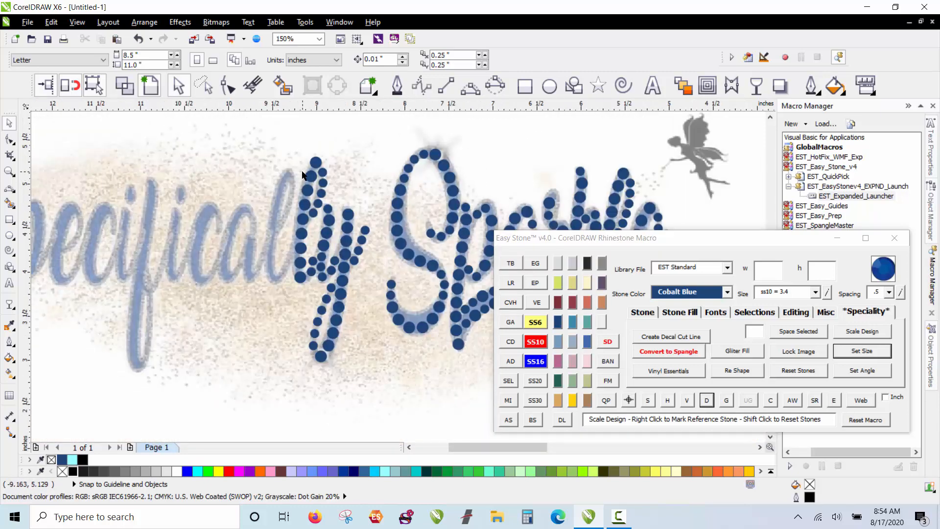
scroll(297, 174, "up", 1)
mouse_move(333, 143)
left_mouse_down()
mouse_move(296, 163)
mouse_move(272, 158)
mouse_move(246, 374)
left_mouse_up()
right_click(273, 159)
left_click(274, 175, "shift")
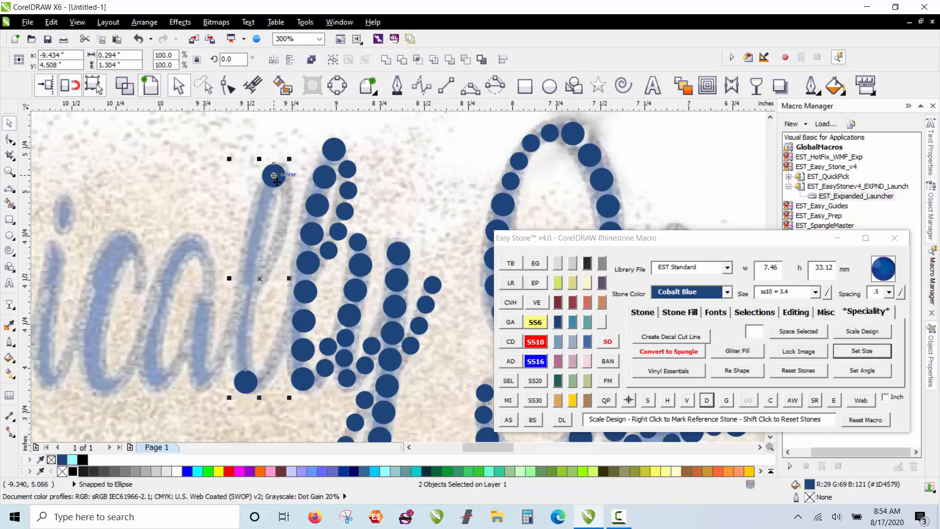
Step: Add ss10 stones along a path between the first l's end stones, bend it to the letter's curve and remove the path
left_click(512, 423)
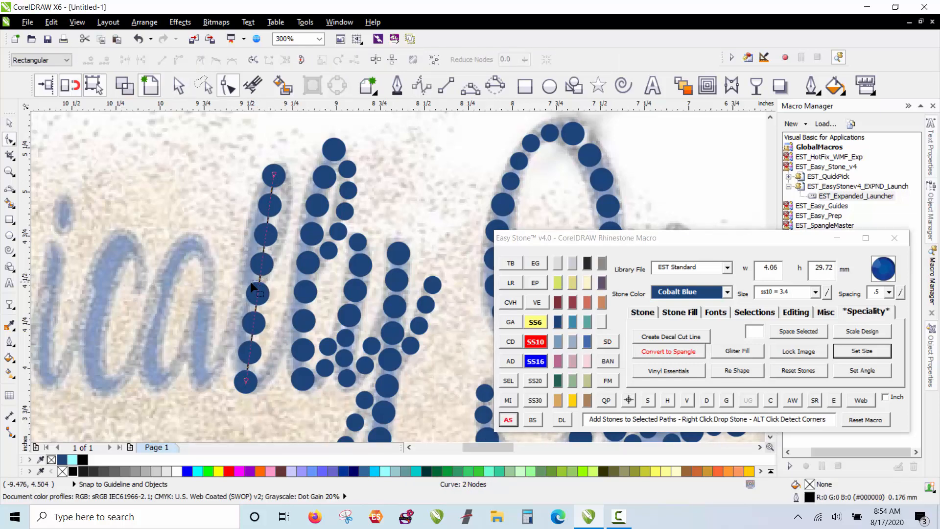
scroll(258, 283, "up", 1)
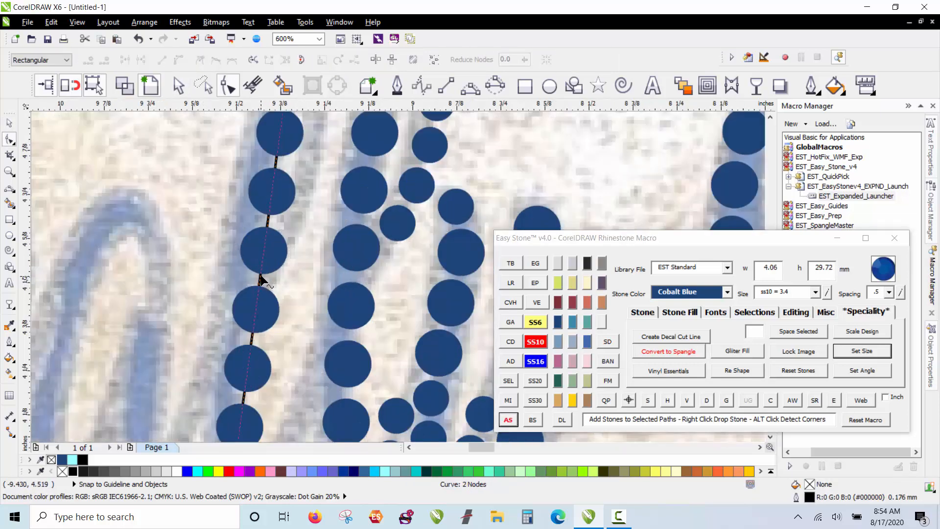
left_click_drag(260, 276, 244, 262)
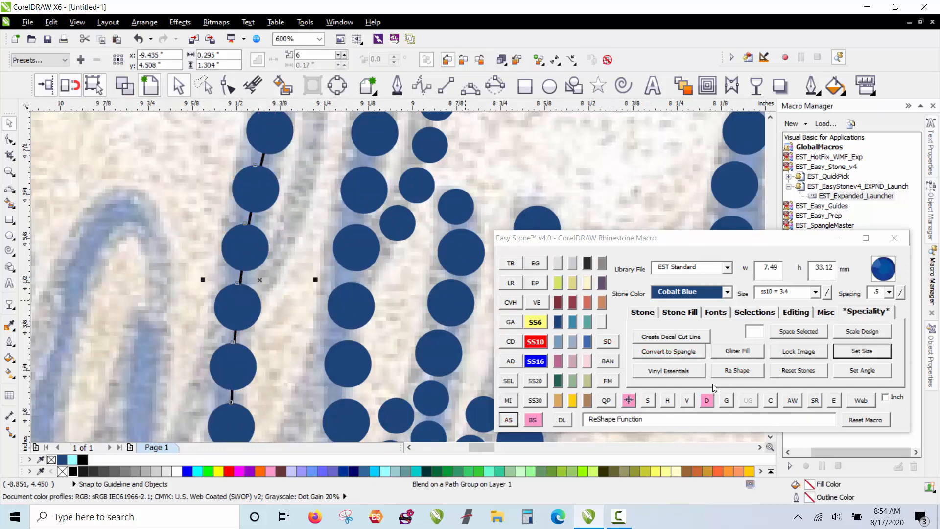
left_click(705, 401)
scroll(297, 258, "down", 3)
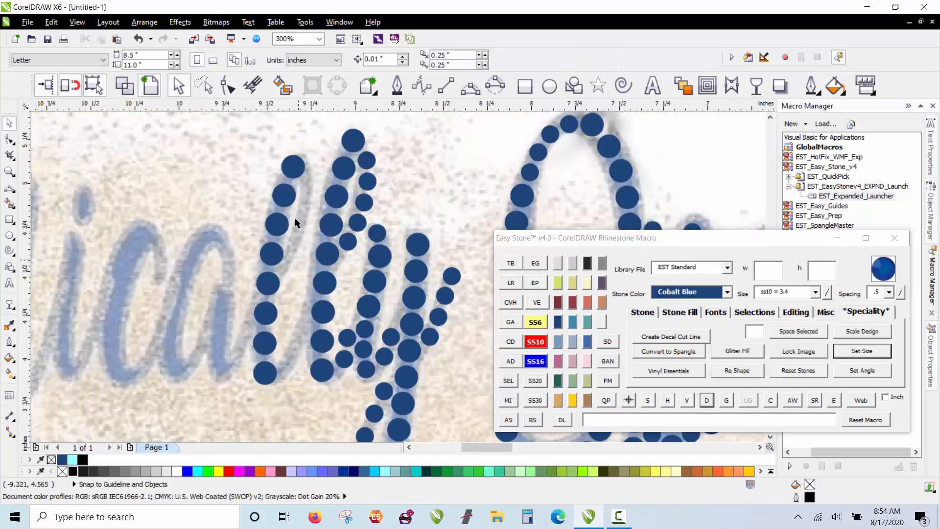
Step: Copy ss6 stones up the thin right side of the first l's loop in Specifically
scroll(304, 206, "up", 3)
left_click_drag(390, 282, 290, 302)
key("space")
key("space")
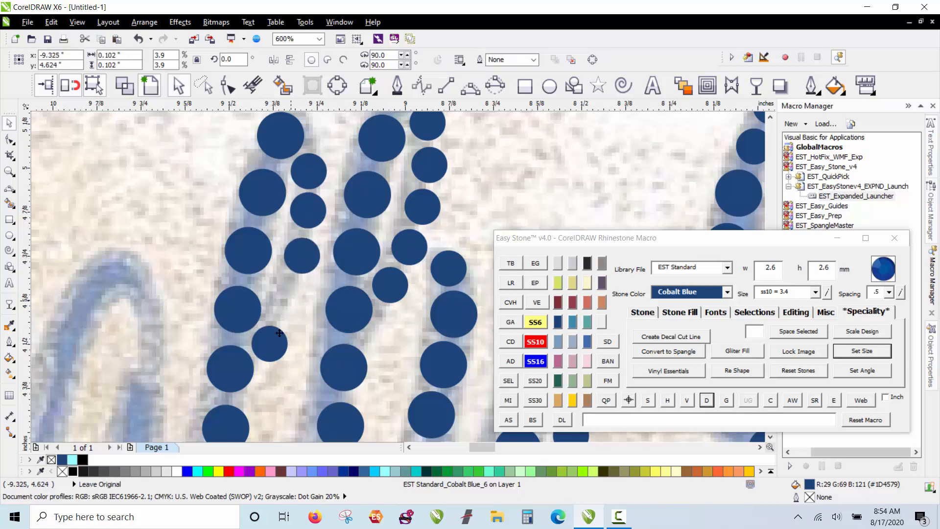
Step: Select the seven stones around the first l's loop, from its stem to its top stone, and respace them evenly
left_click(235, 363)
left_click(275, 340, "shift")
left_click(292, 300, "shift")
left_click(299, 257, "shift")
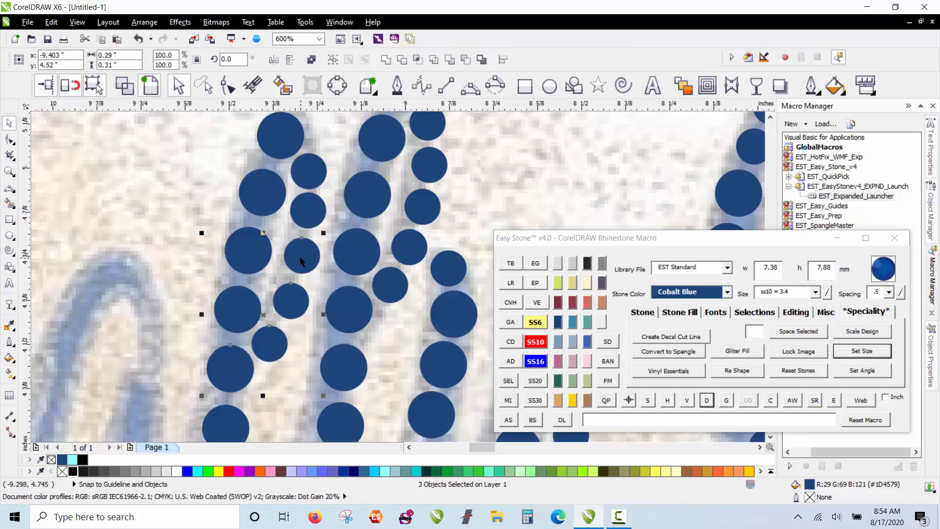
left_click(306, 201, "shift")
left_click(308, 167, "shift")
left_click(296, 149, "shift")
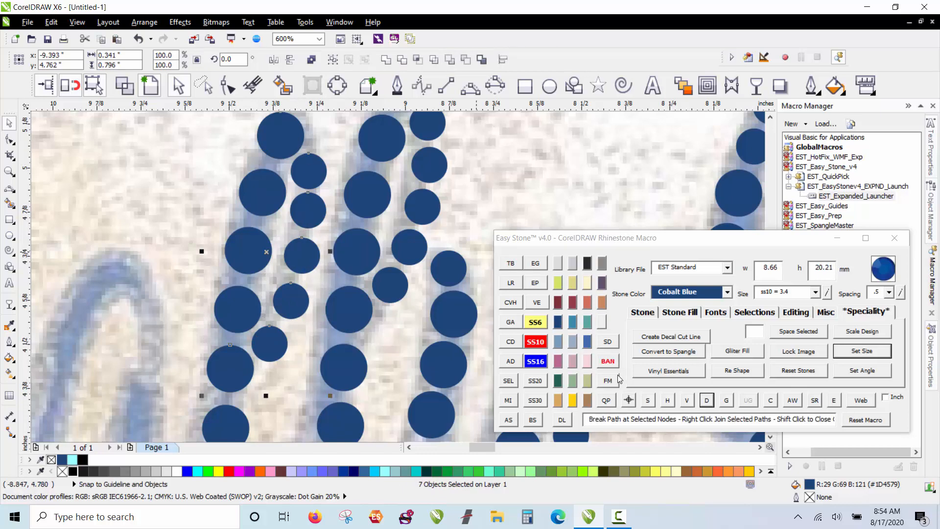
left_click(706, 399)
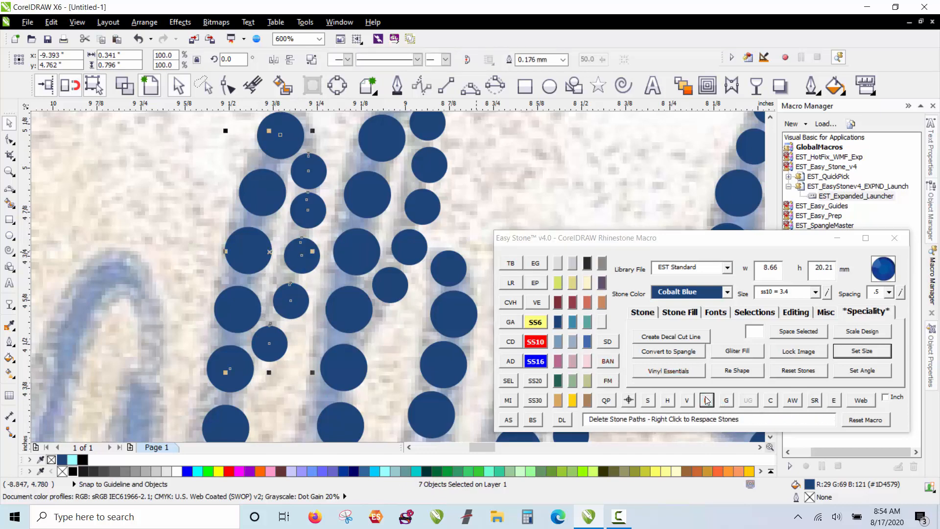
Step: Copy two ss6 stones onto the curve joining the first l's base to the last l
scroll(299, 202, "down", 2)
scroll(293, 267, "up", 2)
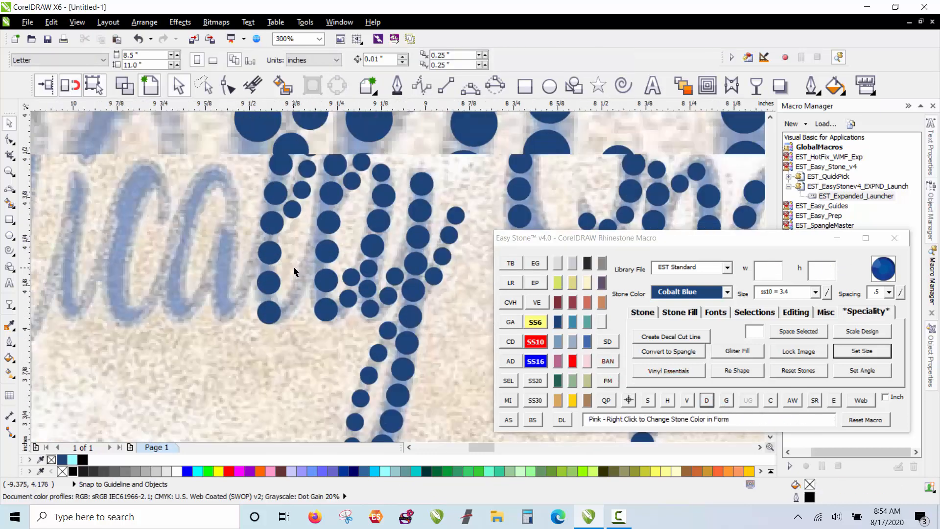
left_click_drag(392, 280, 296, 296)
right_click(305, 244)
right_click(299, 284)
left_click_drag(295, 296, 278, 328)
right_click(278, 327)
left_click_drag(277, 328, 278, 331)
left_click(301, 383)
scroll(321, 375, "down", 1)
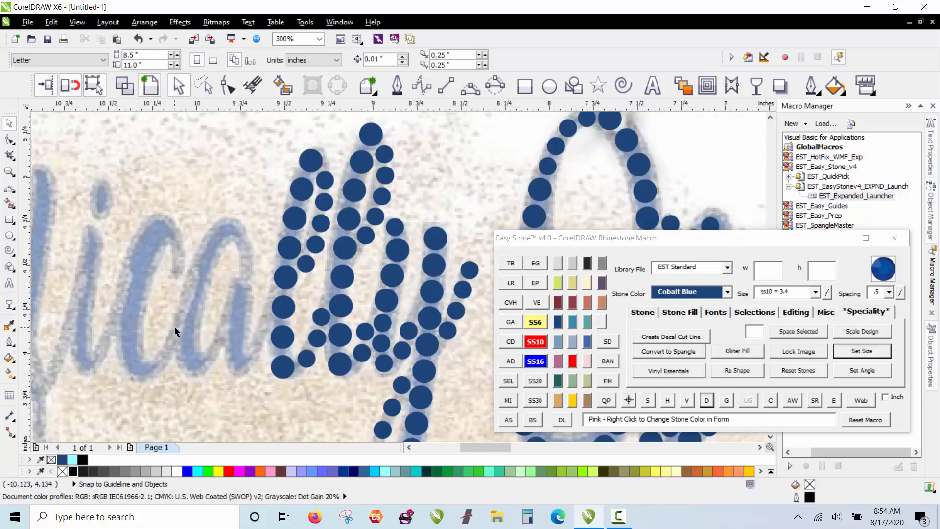
Step: Freehand-select the stones of the a in Sparkle and copy them over toward the a in Specifically
scroll(176, 331, "down", 1)
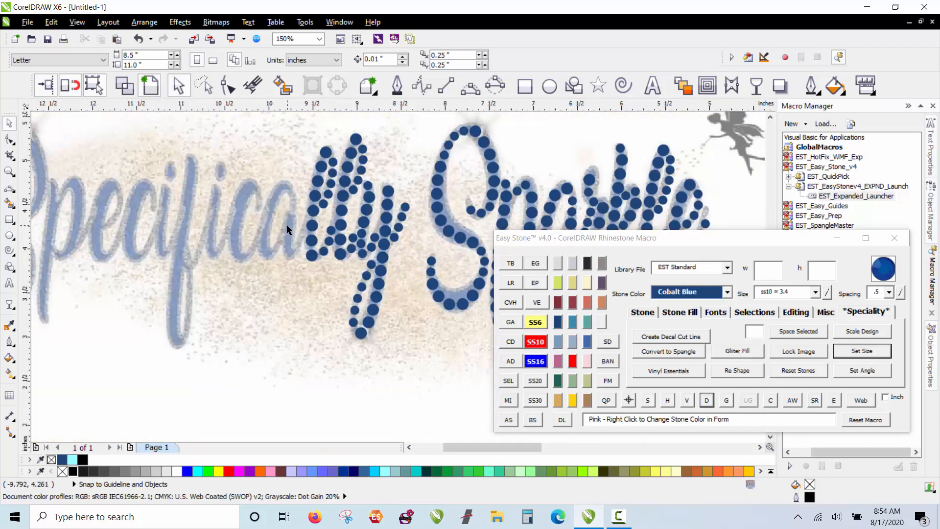
scroll(288, 229, "down", 1)
scroll(436, 202, "up", 1)
scroll(435, 224, "up", 1)
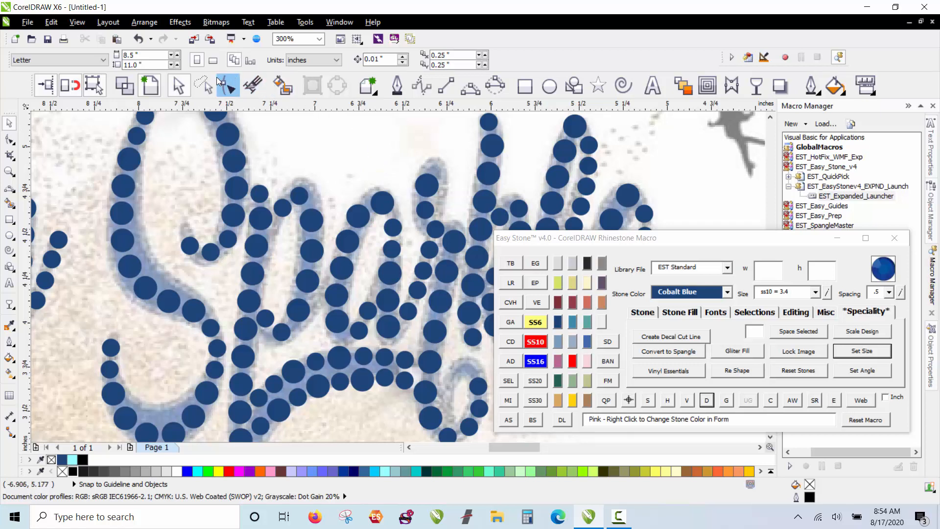
left_click(204, 86)
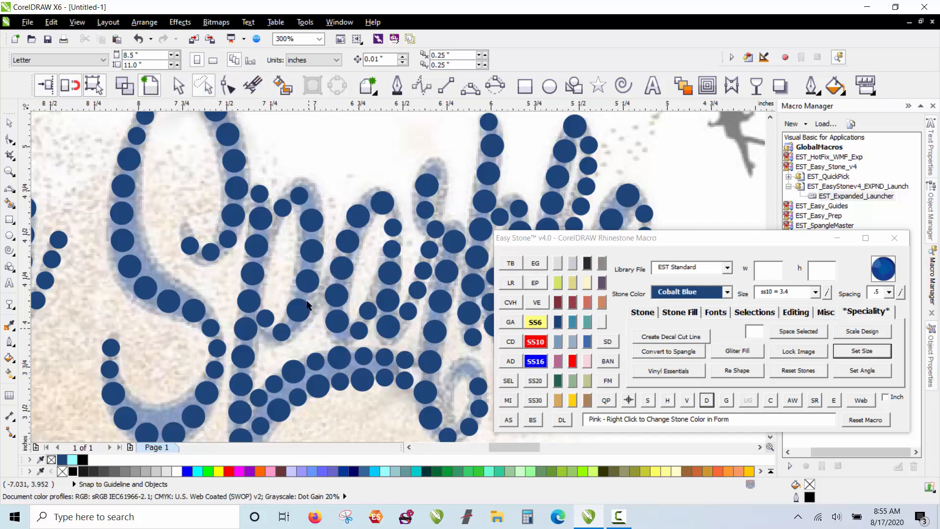
left_click_drag(306, 306, 394, 160)
scroll(394, 161, "down", 2)
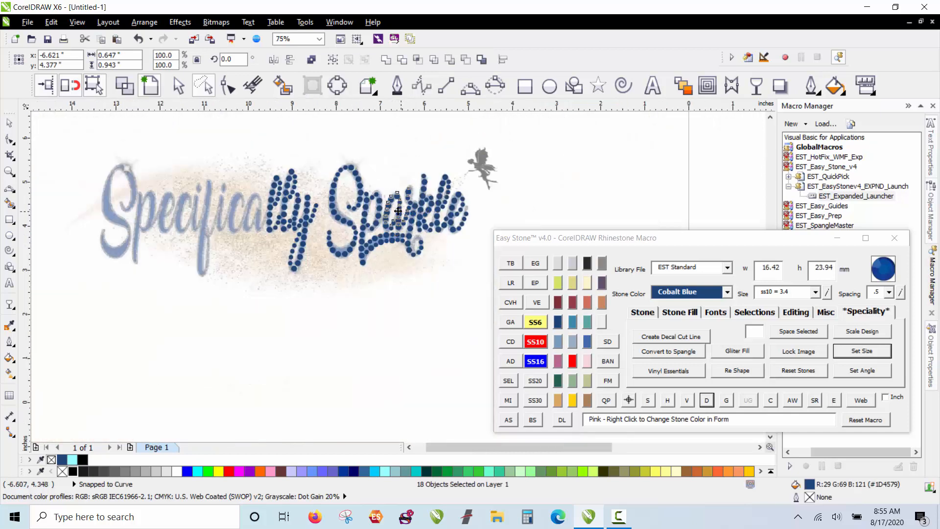
left_click_drag(398, 210, 249, 215)
Step: Delete the surplus ss6 and ss10 stones at the upper right of the copied a
scroll(249, 215, "up", 1)
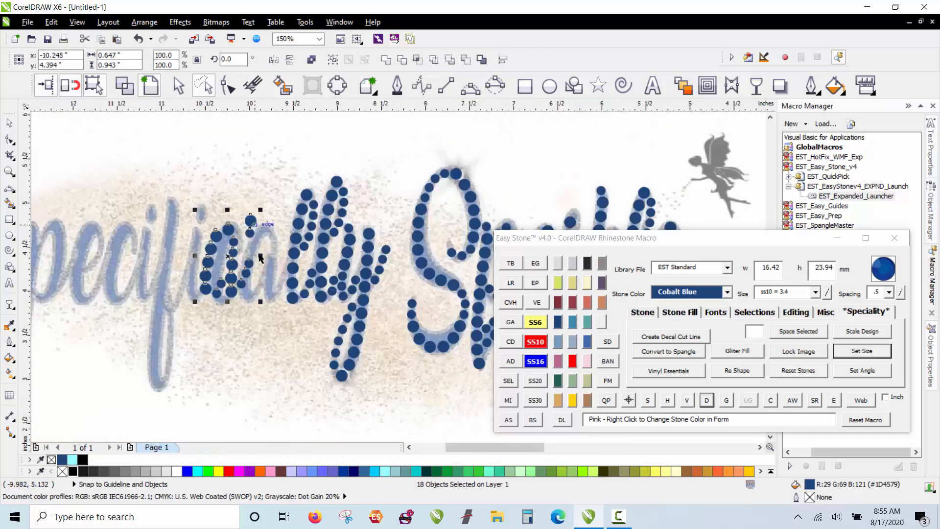
scroll(260, 259, "up", 1)
left_click(253, 216)
left_click(240, 205)
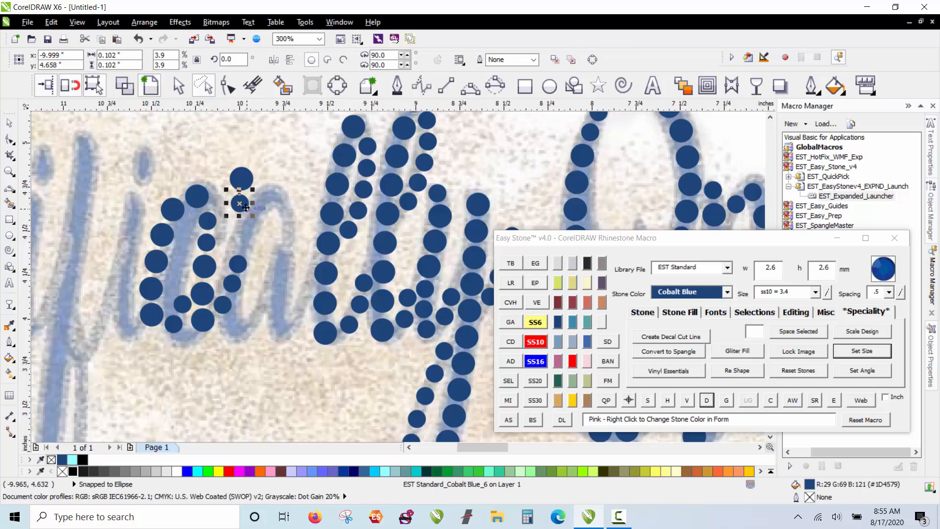
key("Delete")
left_click(241, 176)
key("Delete")
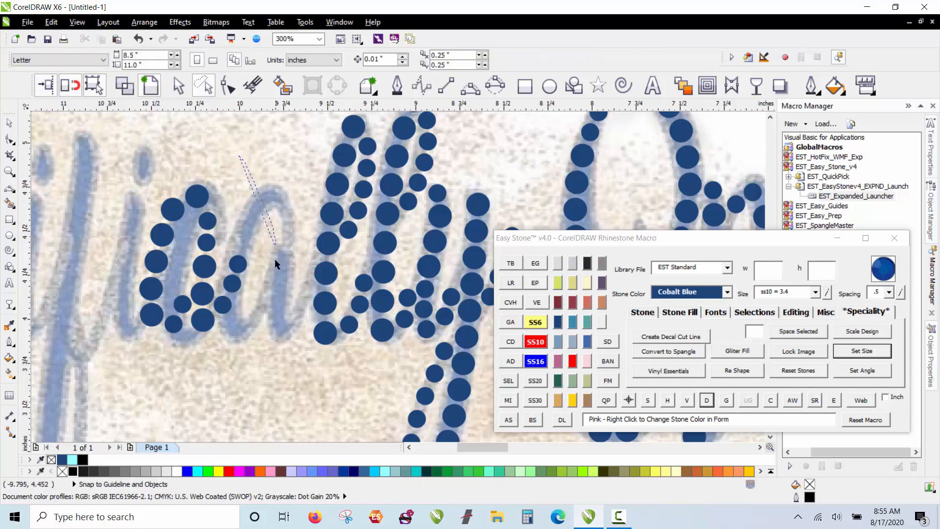
Step: Select the remaining stones of the copied a and move them onto the a in Specifically
left_click_drag(116, 192, 117, 194)
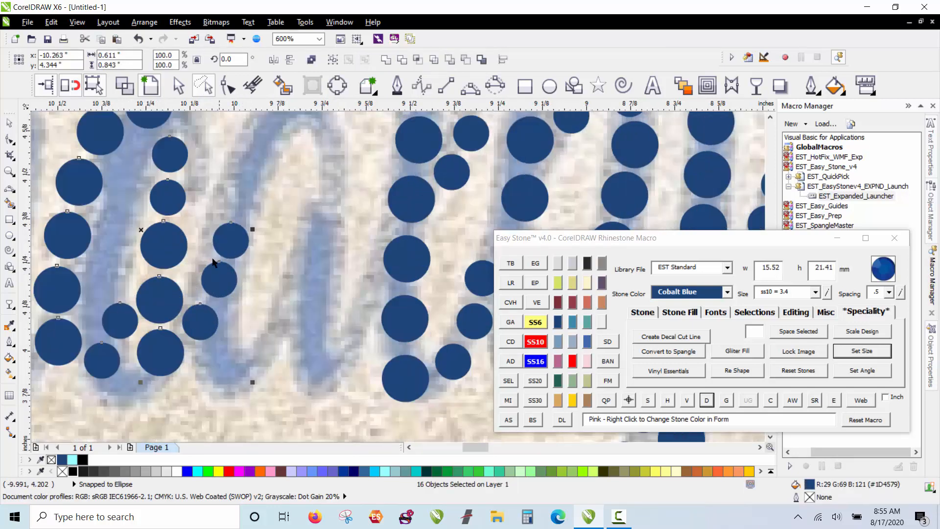
scroll(245, 289, "up", 1)
mouse_move(186, 248)
left_mouse_down()
mouse_move(323, 272)
mouse_move(306, 275)
mouse_move(328, 265)
left_mouse_up()
scroll(297, 234, "down", 1)
left_click(341, 245)
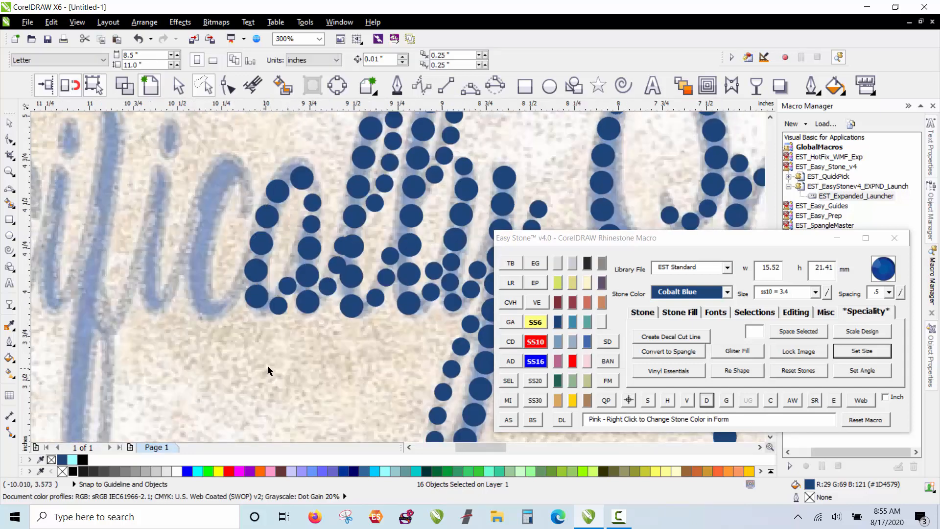
Step: Delete the ss6 stone overlapping the first l and shift the a's other overlapping connecting stone clear of the l's stem
scroll(338, 242, "up", 1)
key("Delete")
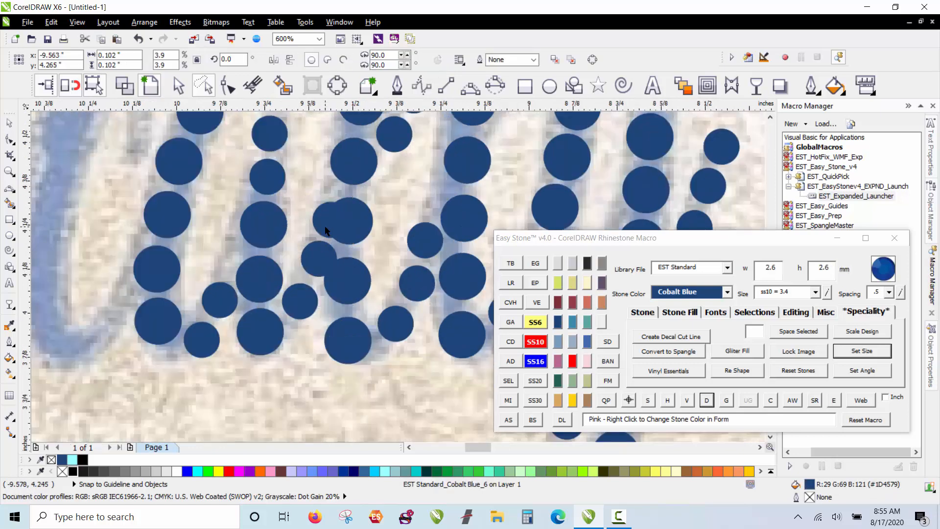
scroll(319, 243, "up", 1)
mouse_move(324, 270)
left_mouse_down()
mouse_move(313, 256)
mouse_move(313, 285)
mouse_move(309, 272)
left_mouse_up()
scroll(309, 272, "down", 2)
left_click(285, 341)
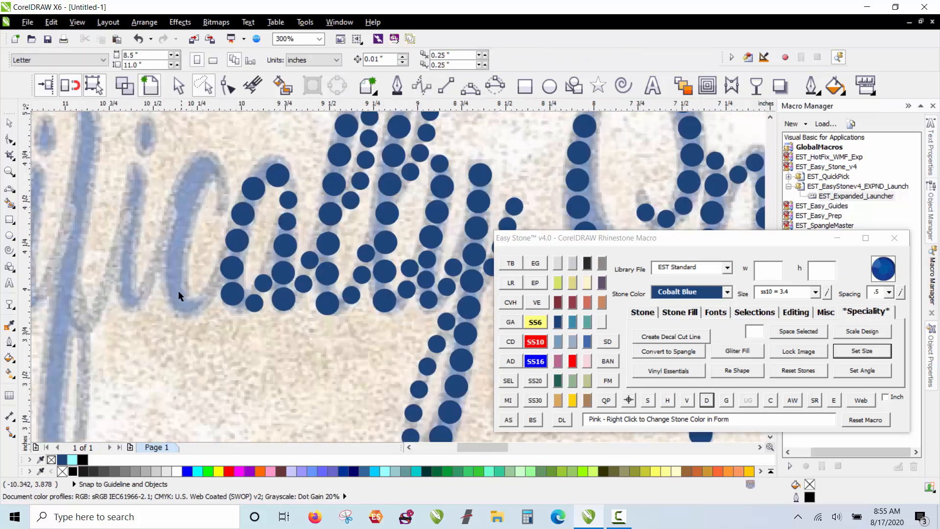
Step: Copy Cobalt Blue ss10 stones onto the upper curve and stem of the second c in Specifically
scroll(167, 187, "up", 1)
left_click_drag(363, 214, 221, 218)
right_click(258, 168)
scroll(258, 169, "down", 1)
scroll(258, 169, "up", 1)
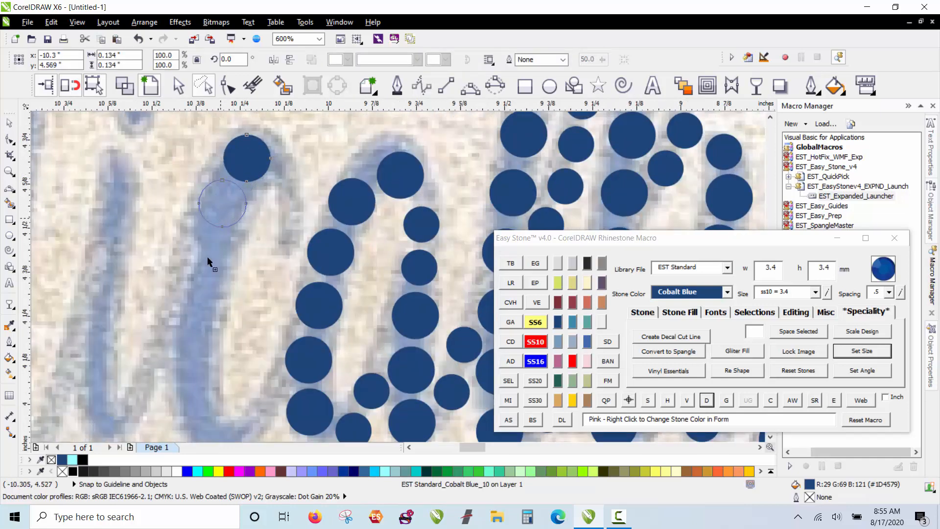
left_click_drag(207, 256, 195, 324)
right_click(202, 274)
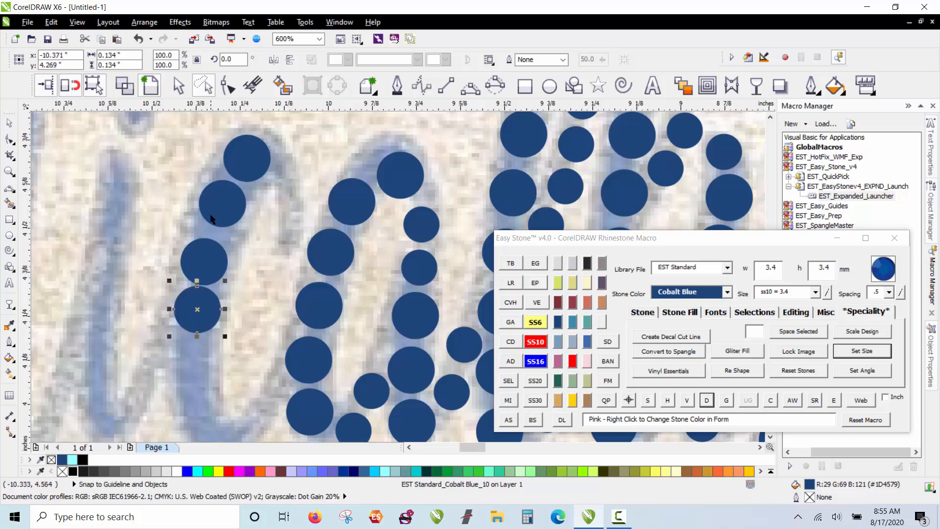
Step: Place ss6 stones around the base of the second c and add another ss10 stone to its lower stem
scroll(210, 214, "down", 1)
scroll(193, 314, "up", 1)
left_click_drag(398, 299, 225, 334)
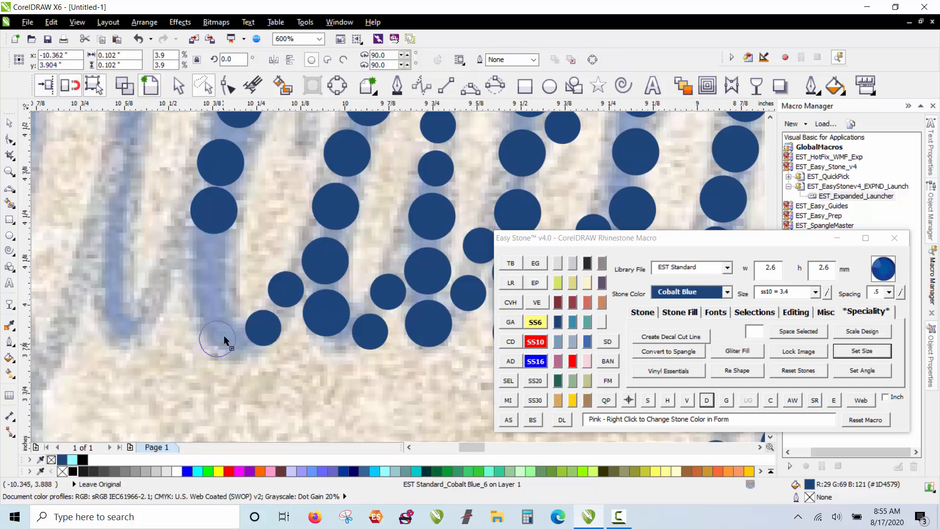
left_click_drag(209, 206, 209, 287)
scroll(209, 286, "down", 2)
scroll(329, 308, "up", 2)
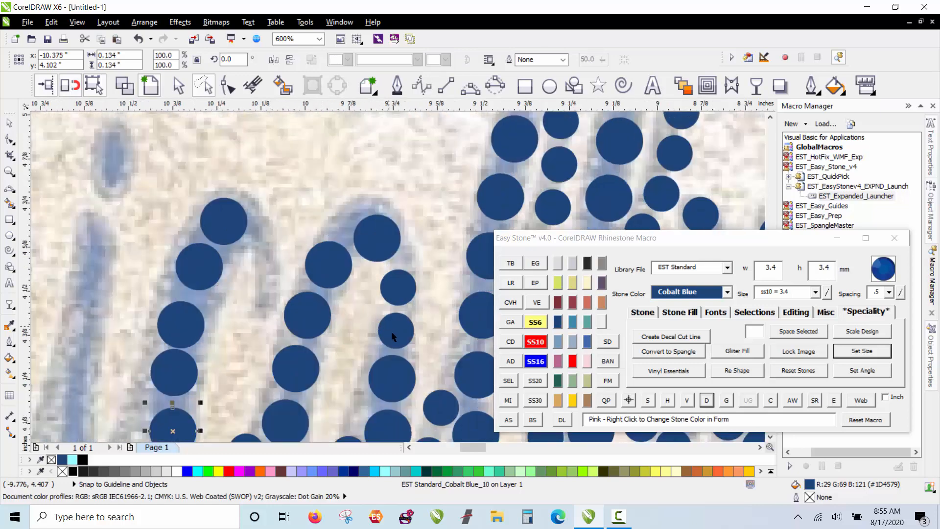
Step: Copy two ss6 stones onto the upper hook of the second c
left_click_drag(391, 331, 254, 267)
left_click(258, 258)
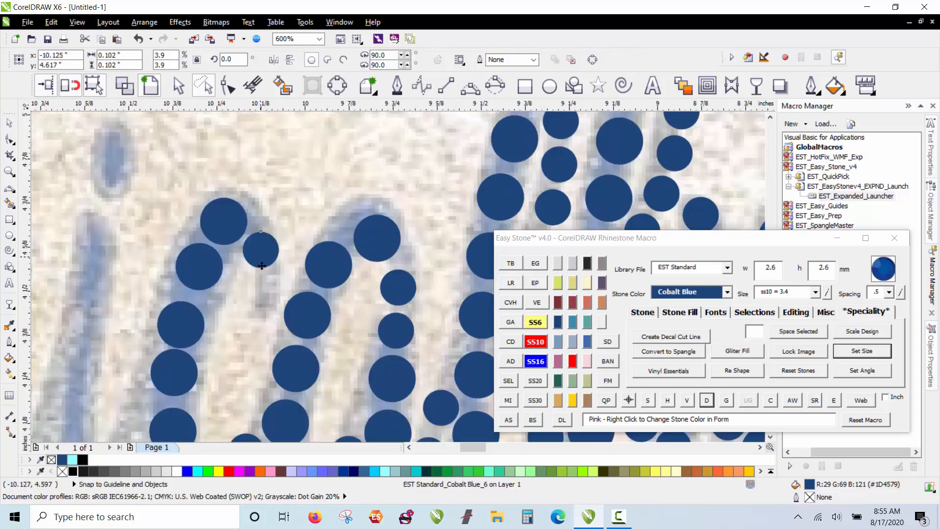
left_click(262, 299)
scroll(254, 151, "down", 2)
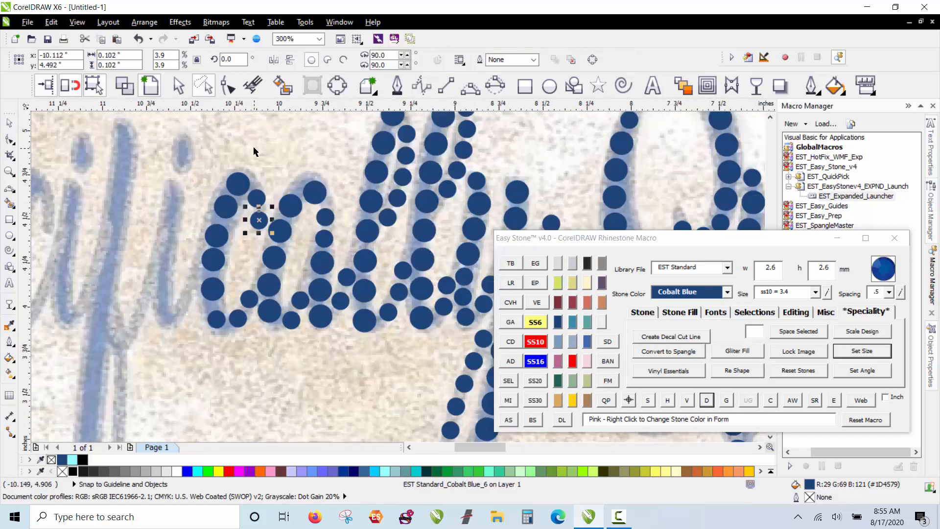
Step: Select the ten stones of the second c in order along its stroke and respace them evenly
left_click(259, 197, "shift")
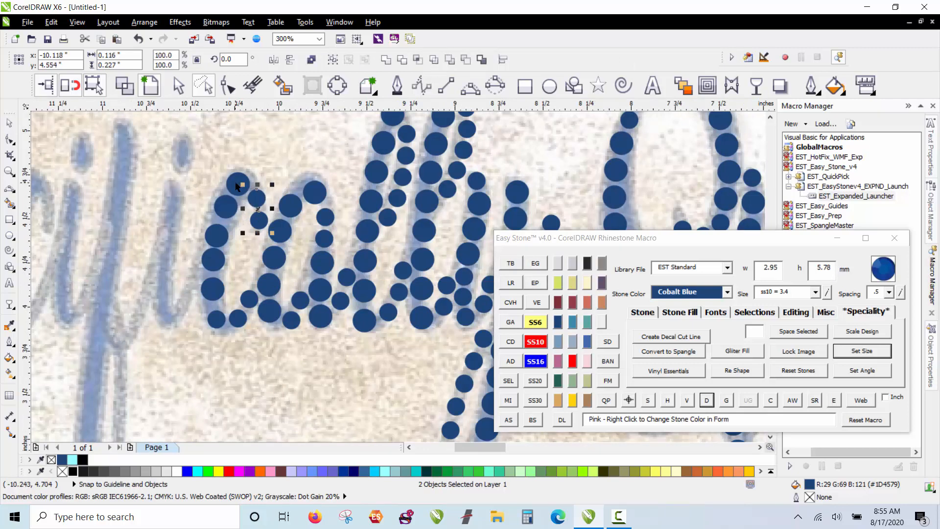
left_click(237, 186, "shift")
left_click(225, 207, "shift")
left_click(216, 236, "shift")
left_click(214, 259, "shift")
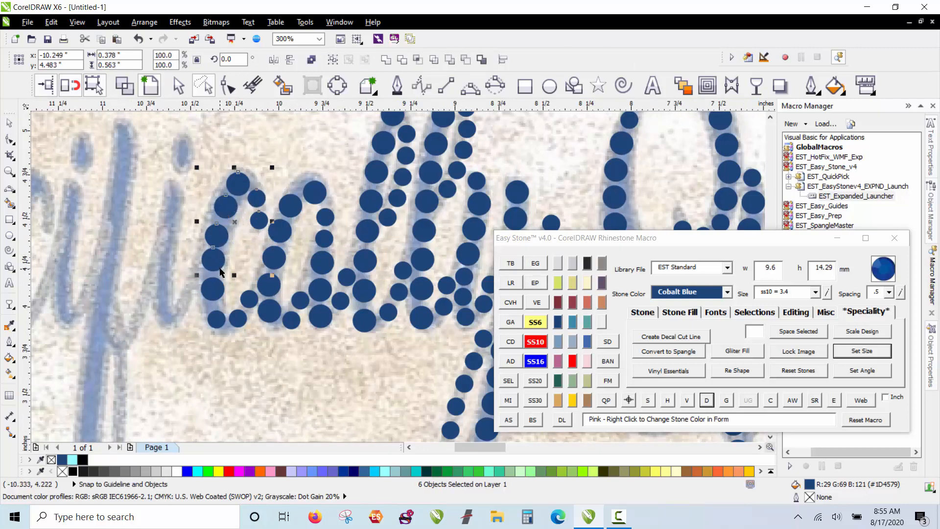
left_click(213, 289, "shift")
left_click(218, 325, "shift")
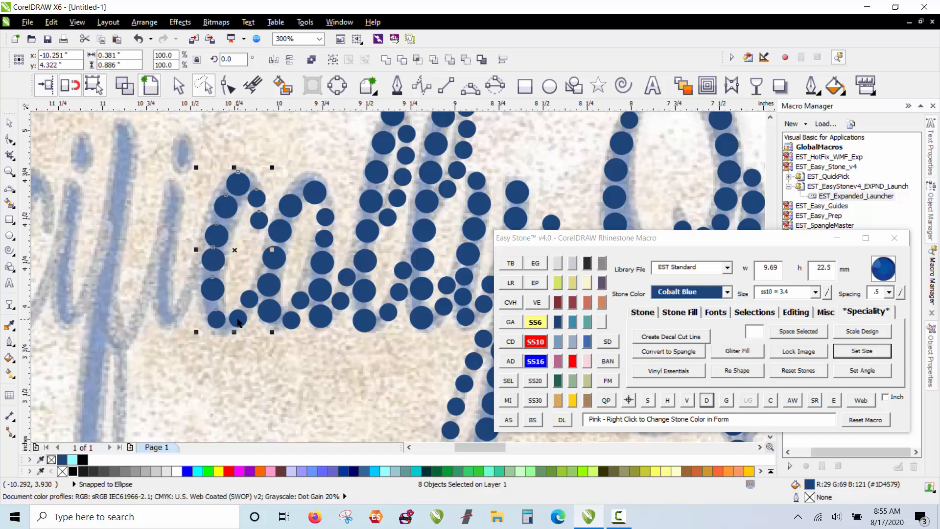
left_click(252, 300, "shift")
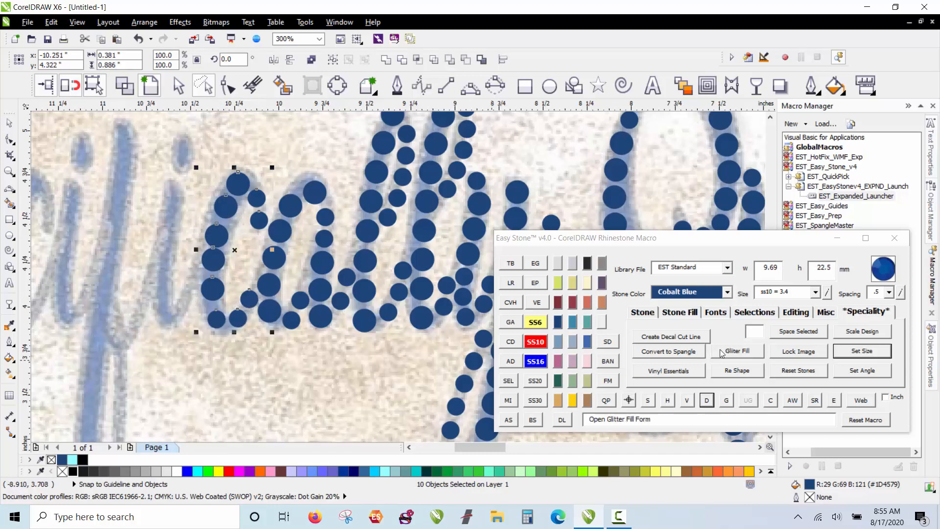
left_click(707, 400)
right_click(707, 401)
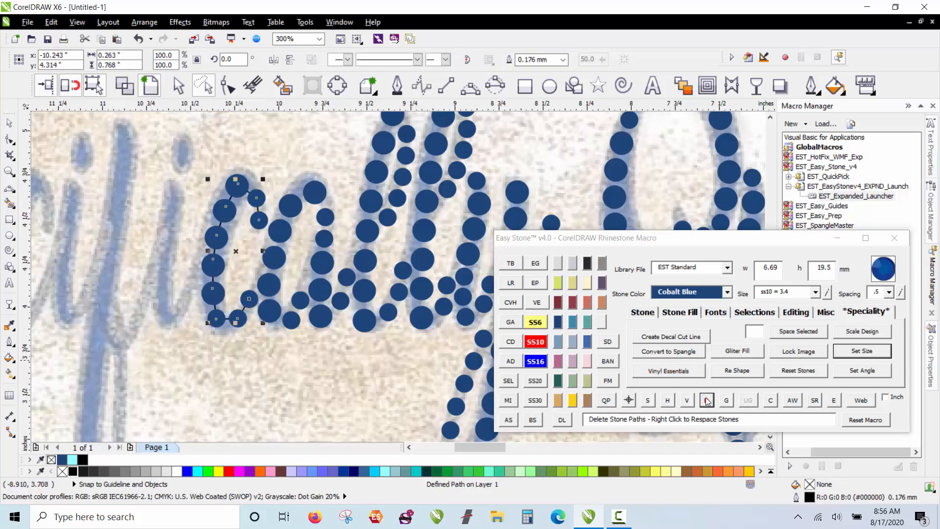
Step: Copy five ss10 stones down the stem of the second i in Specifically
scroll(296, 240, "down", 1)
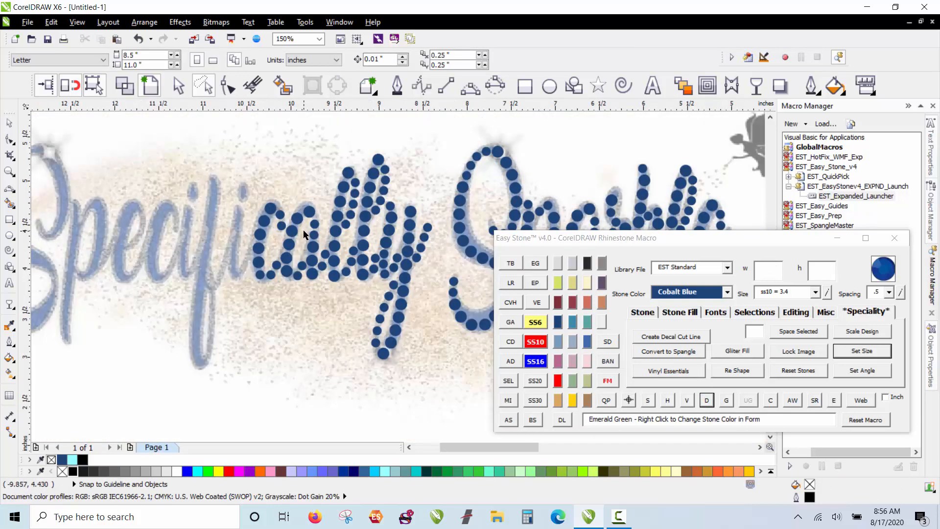
scroll(204, 247, "up", 1)
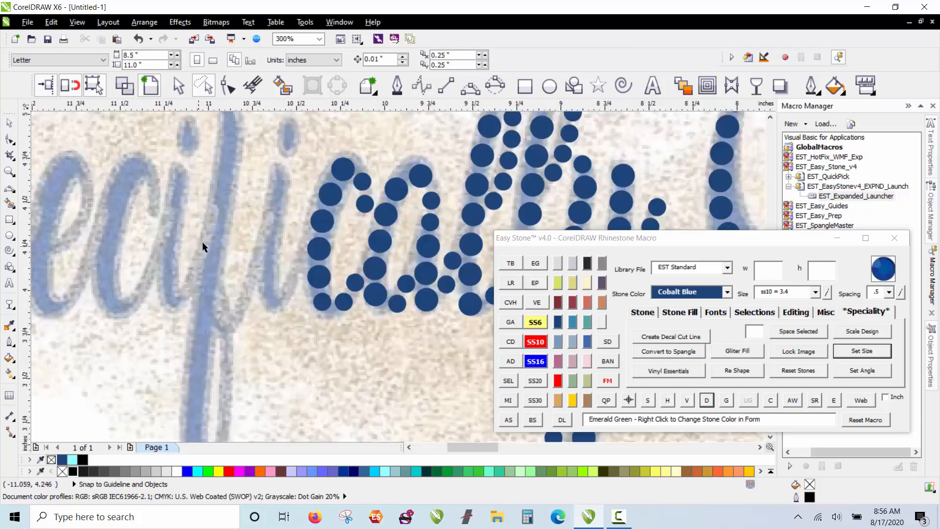
scroll(313, 194, "up", 1)
left_click(246, 160)
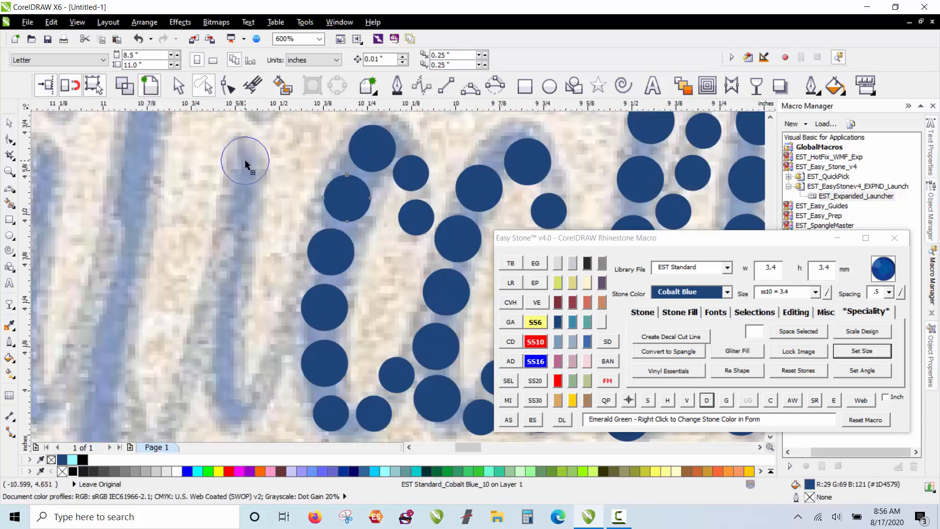
left_click_drag(247, 160, 225, 319)
right_click(237, 216)
key("space")
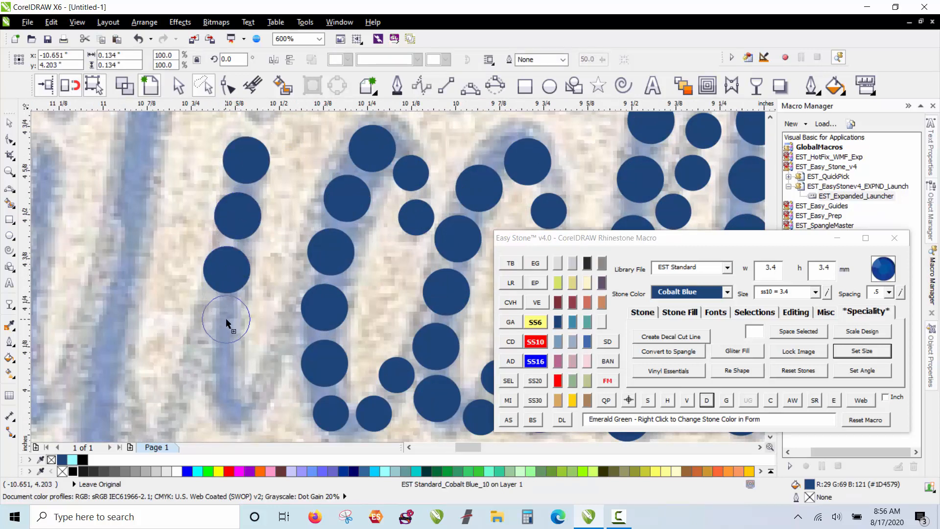
left_click_drag(219, 400, 229, 411)
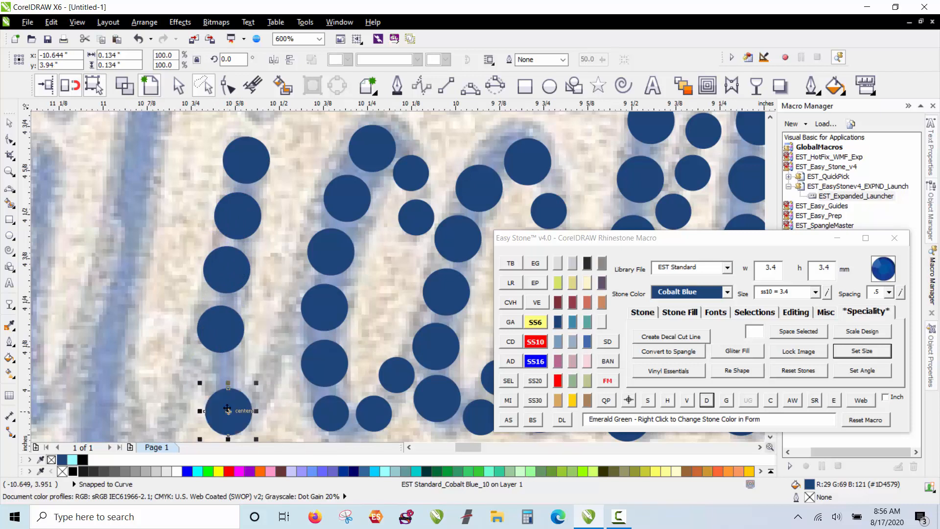
Step: Select the five stem stones of the second i from bottom to top and respace them evenly
left_click(219, 329, "shift")
left_click(228, 269, "shift")
left_click(238, 216, "shift")
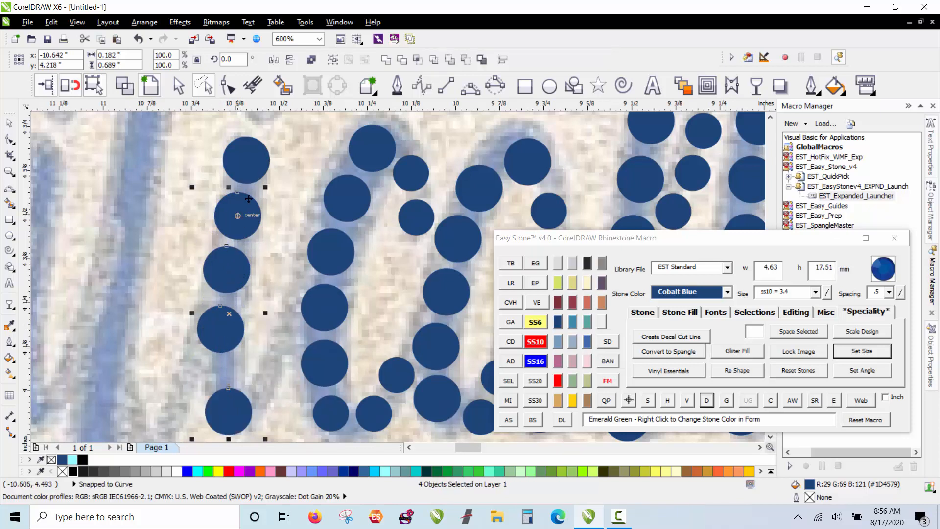
left_click(246, 161, "shift")
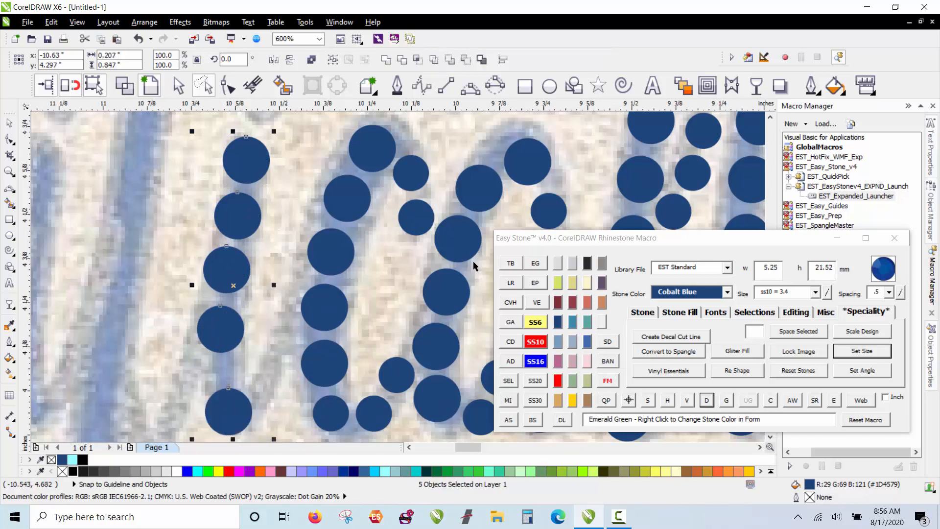
right_click(710, 404)
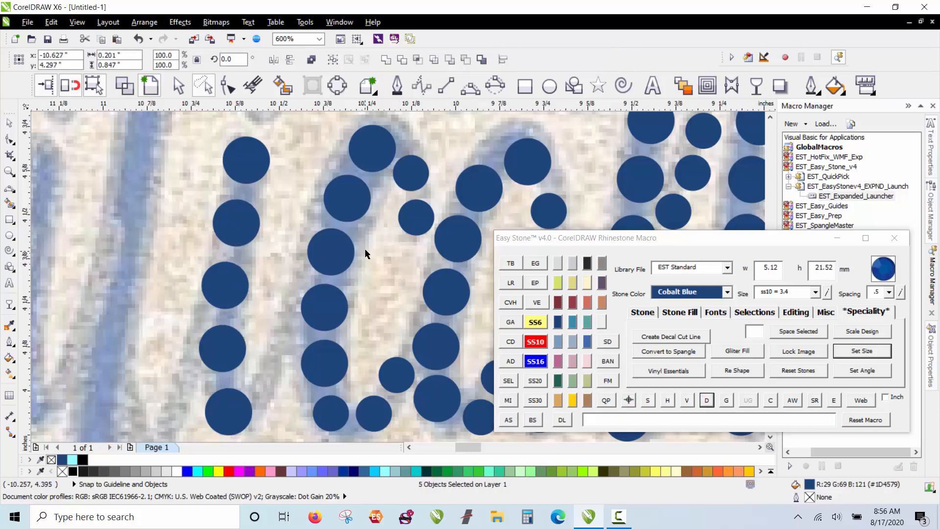
left_click(366, 254)
Step: Copy two ss6 stones onto the stroke connecting the second i to the c
scroll(366, 254, "down", 1)
scroll(329, 321, "up", 1)
scroll(432, 305, "up", 1)
left_click_drag(434, 301, 191, 330)
scroll(219, 367, "down", 2)
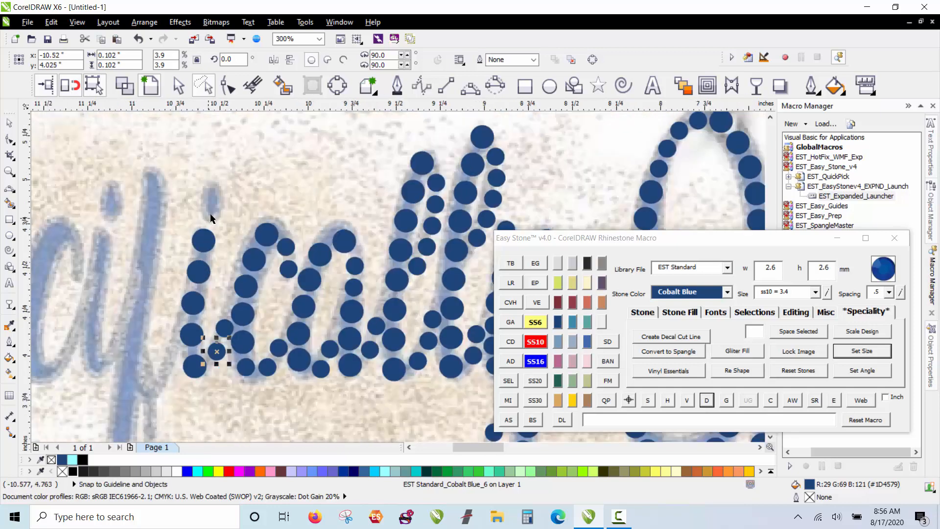
Step: Copy an ss10 stone onto the dot of the second i
scroll(210, 214, "up", 1)
left_click_drag(201, 263, 218, 182)
right_click(217, 182)
scroll(243, 174, "down", 1)
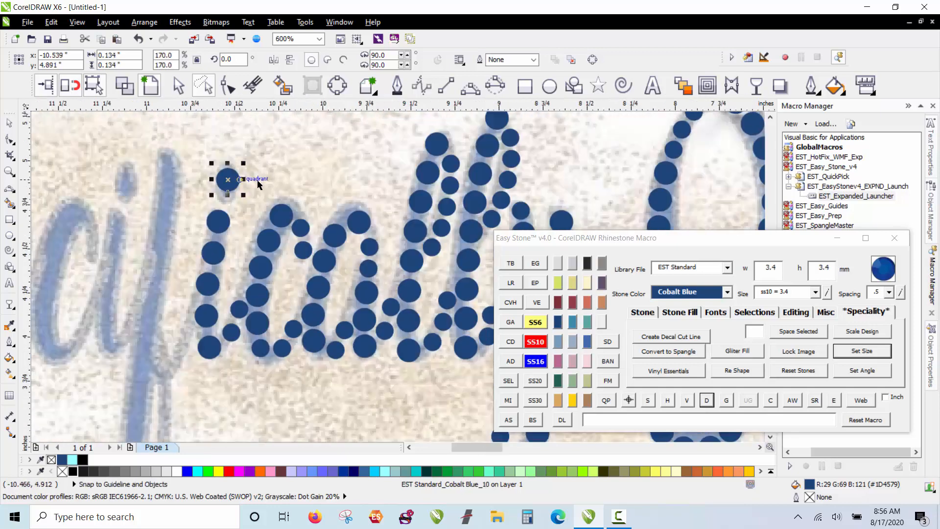
scroll(257, 180, "down", 1)
left_click(283, 163)
Step: Place an ss6 stone at the top of the f with an ss10 stone just below it
scroll(233, 168, "up", 2)
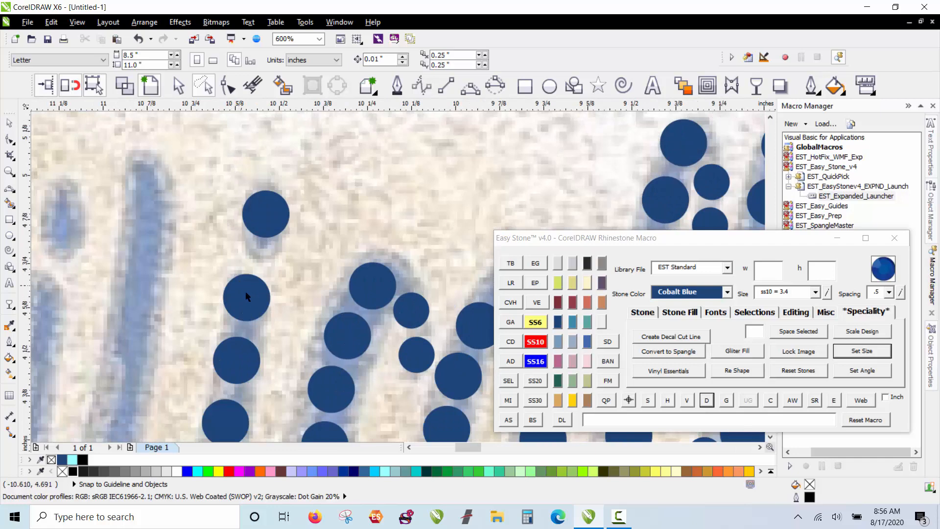
left_click_drag(314, 273, 141, 174)
right_click(135, 175)
mouse_move(247, 292)
left_mouse_down()
mouse_move(164, 209)
mouse_move(157, 235)
left_mouse_up()
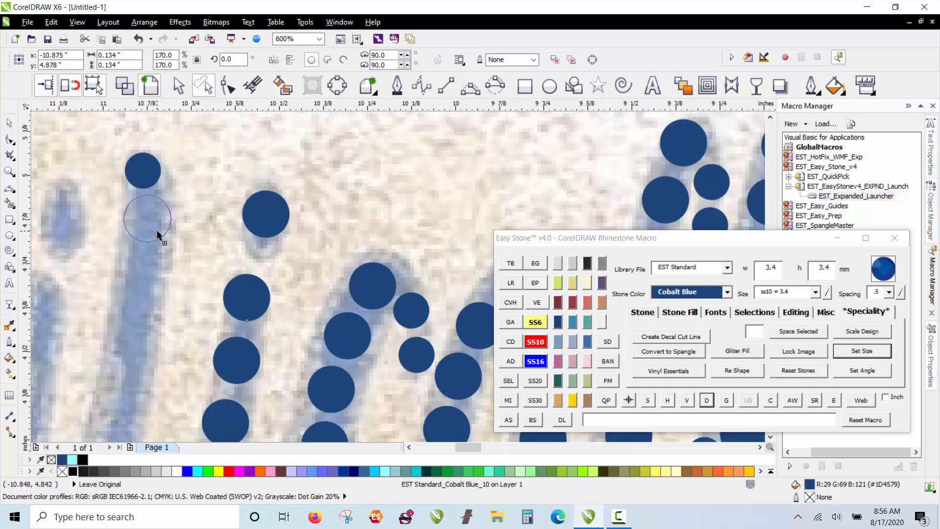
scroll(226, 183, "down", 2)
scroll(206, 180, "up", 2)
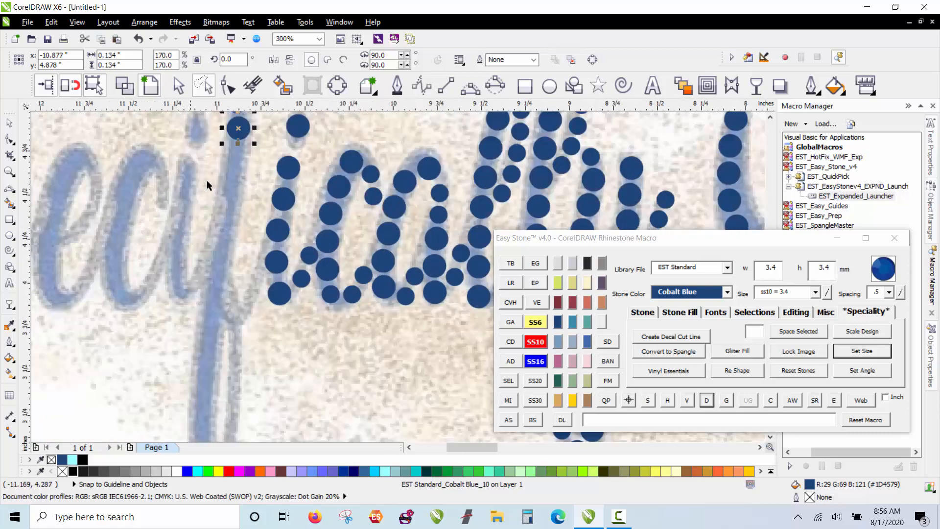
Step: Copy an ss10 stone to the bottom of the f's descender and repeat ss10 stones up its lower stem
scroll(228, 143, "down", 2)
left_click_drag(224, 210, 218, 311)
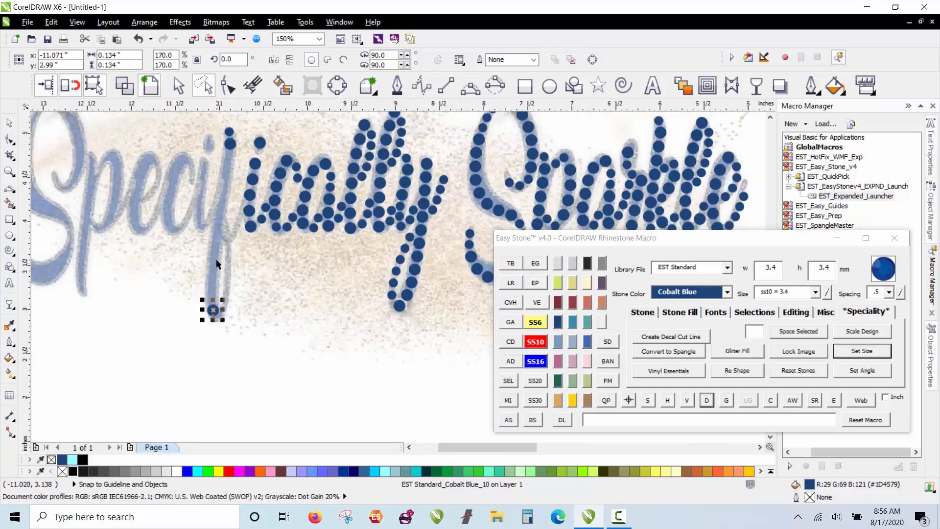
scroll(195, 281, "up", 2)
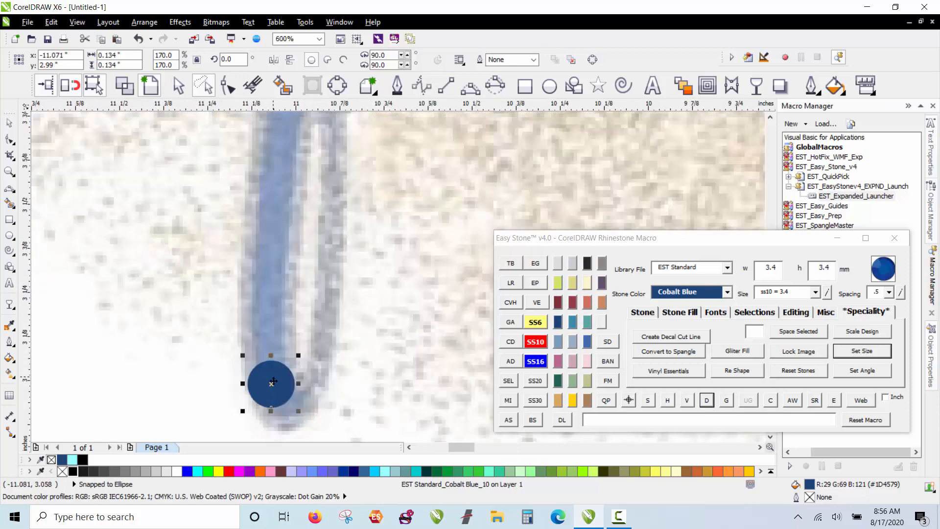
left_click_drag(270, 381, 270, 325)
mouse_move(270, 265)
left_mouse_down()
mouse_move(280, 174)
mouse_move(261, 288)
mouse_move(269, 281)
left_mouse_up()
key("space")
key("space")
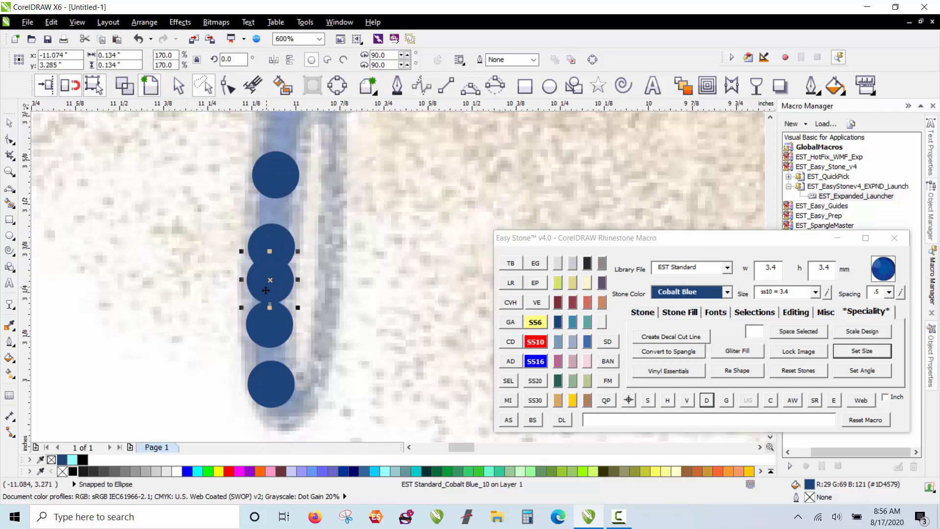
Step: Copy ss10 stones down the f's upper stem until they meet the stones on its descender
scroll(268, 284, "down", 2)
scroll(259, 142, "up", 1)
scroll(306, 166, "up", 1)
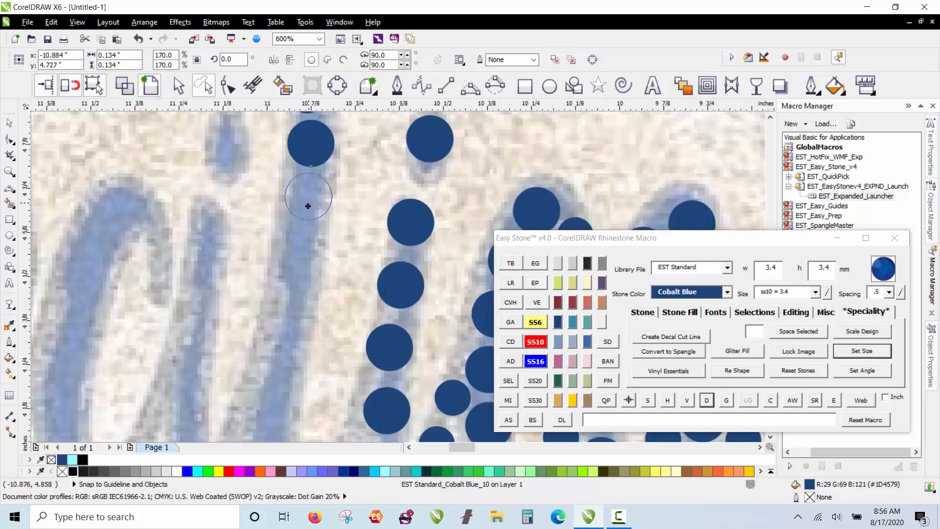
key("space")
left_click_drag(308, 206, 267, 431)
key("space")
key("space")
key("space")
scroll(258, 194, "down", 4)
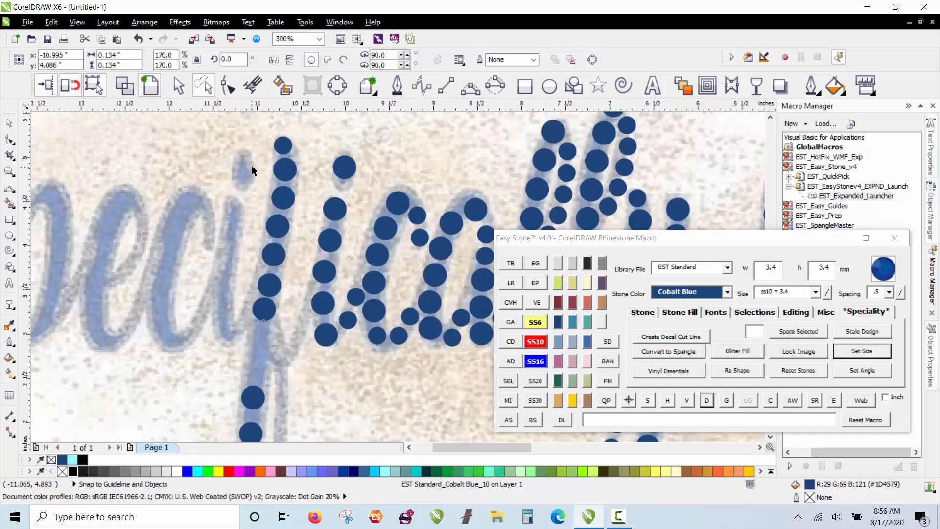
scroll(247, 248, "up", 6)
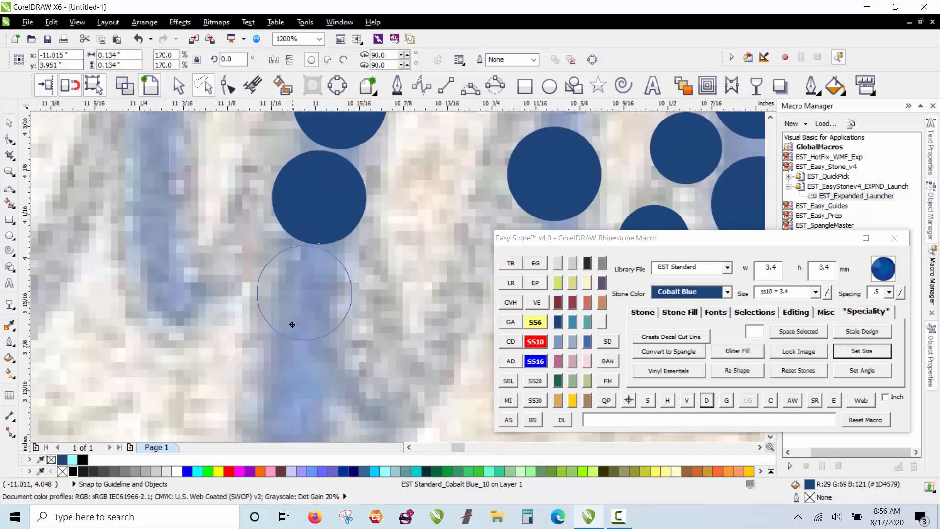
left_click(283, 431)
scroll(260, 131, "down", 4)
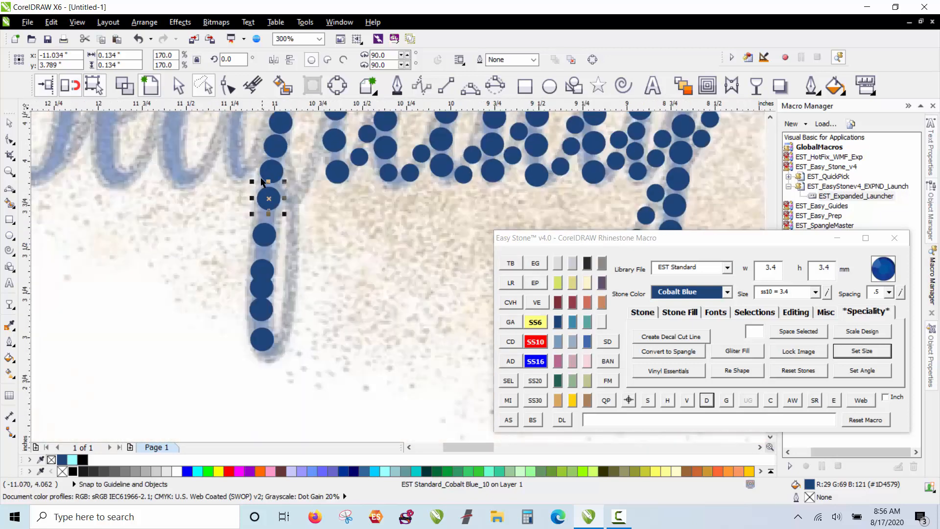
Step: Freehand-select all the stem stones of the f and respace them evenly
scroll(195, 380, "down", 2)
key("Escape")
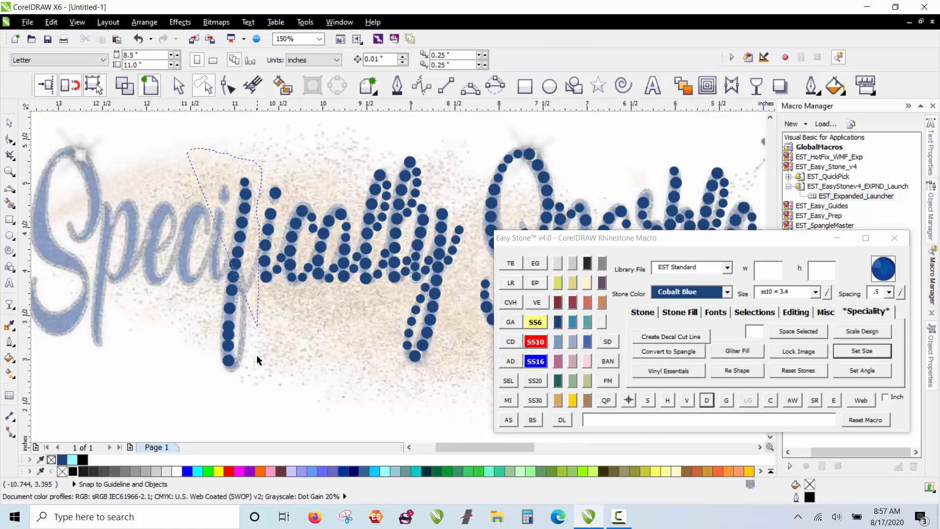
left_click_drag(219, 422, 218, 420)
scroll(219, 355, "up", 4)
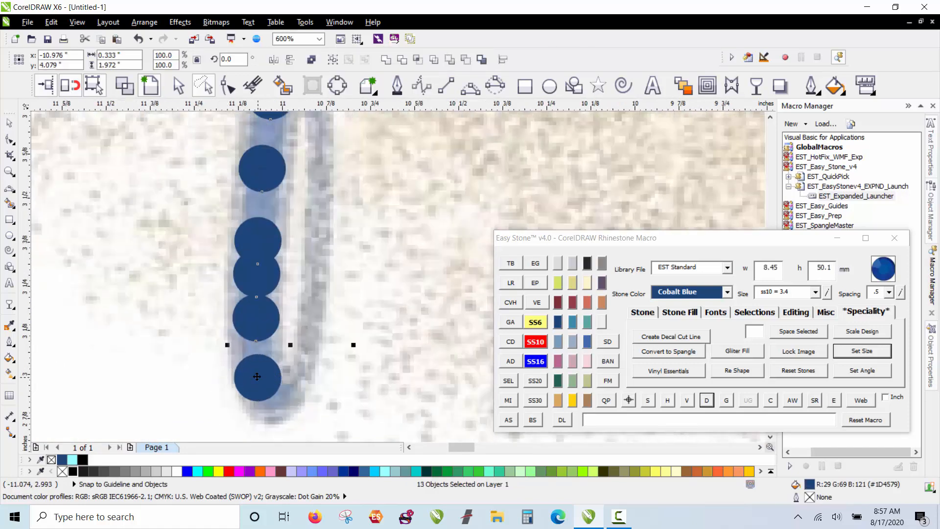
right_click(707, 401)
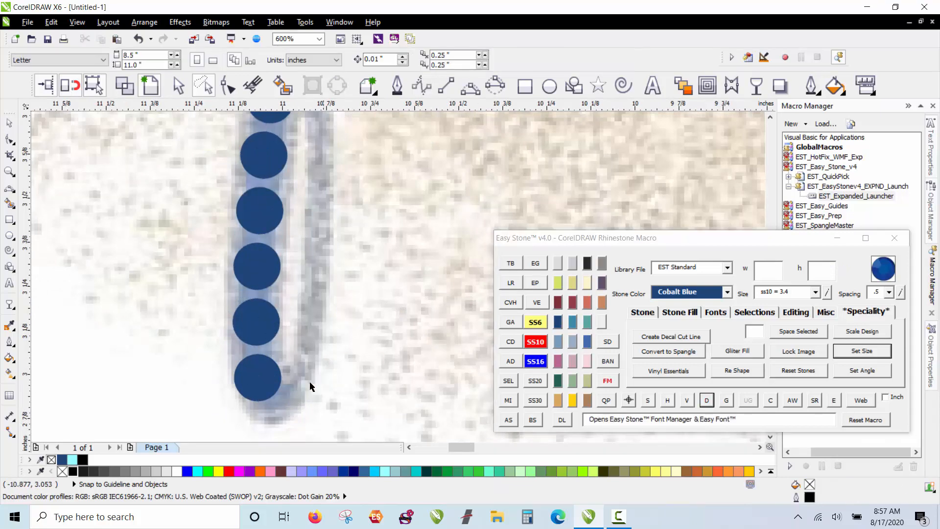
Step: Copy a stone beside the lowest stone of the f's descender and change the copy to ss6
scroll(310, 381, "up", 4)
left_click_drag(392, 312, 329, 307)
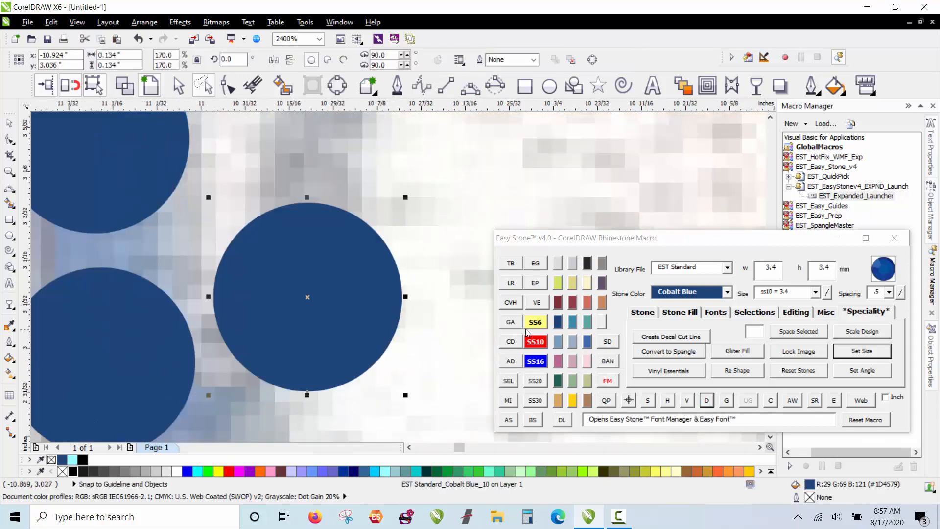
left_click(535, 323)
scroll(321, 264, "down", 8)
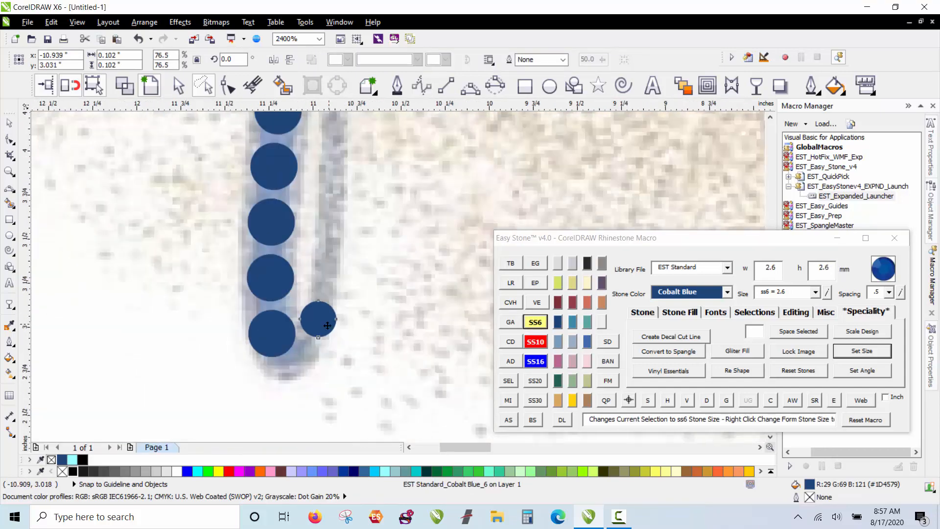
scroll(327, 263, "up", 2)
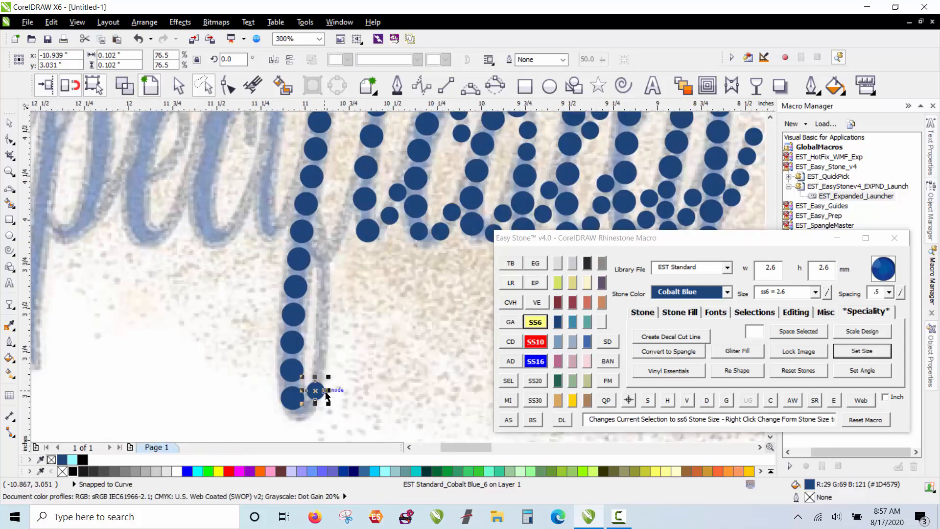
Step: Copy the ss6 stone to the upper end of the f's thin return stroke and select both end stones
left_click_drag(315, 390, 318, 248)
right_click(327, 228)
scroll(326, 252, "up", 2)
scroll(312, 208, "down", 2)
left_click(307, 359, "shift")
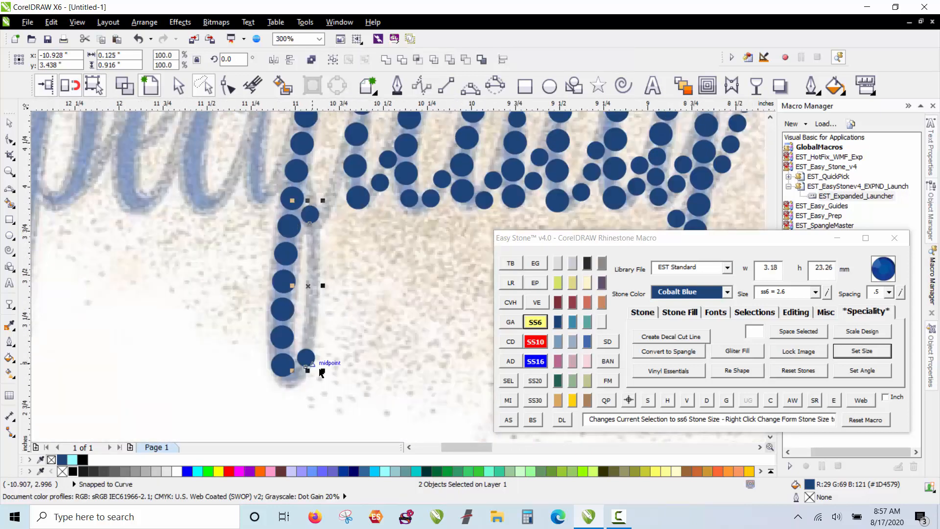
Step: Fill the thin return stroke with evenly spaced ss6 stones between the two ends, curve their path along the template, and delete the stone path
left_click(508, 419)
scroll(319, 283, "up", 2)
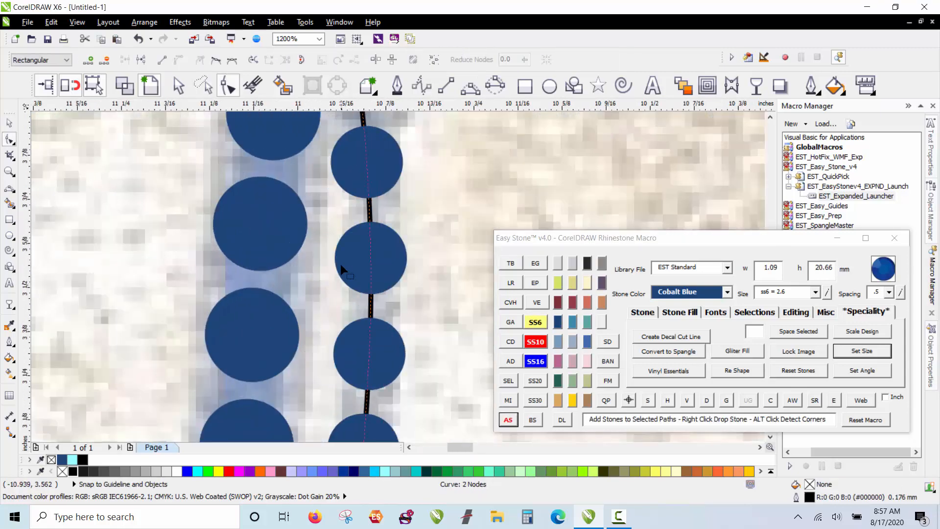
scroll(366, 283, "down", 2)
left_click(364, 278)
left_click(344, 268)
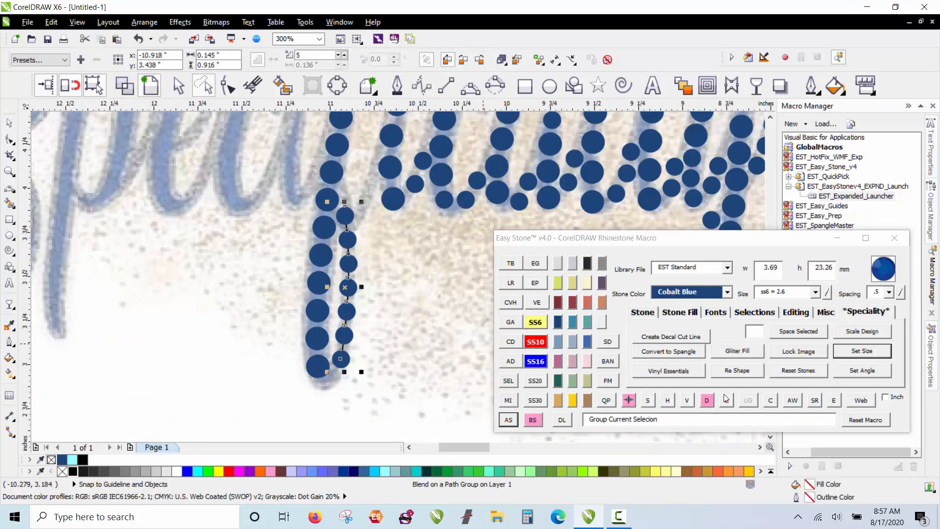
left_click(707, 400)
Step: Copy ss6 stones along the thin connecting stroke from the f's descender up to the following i
scroll(477, 211, "up", 2)
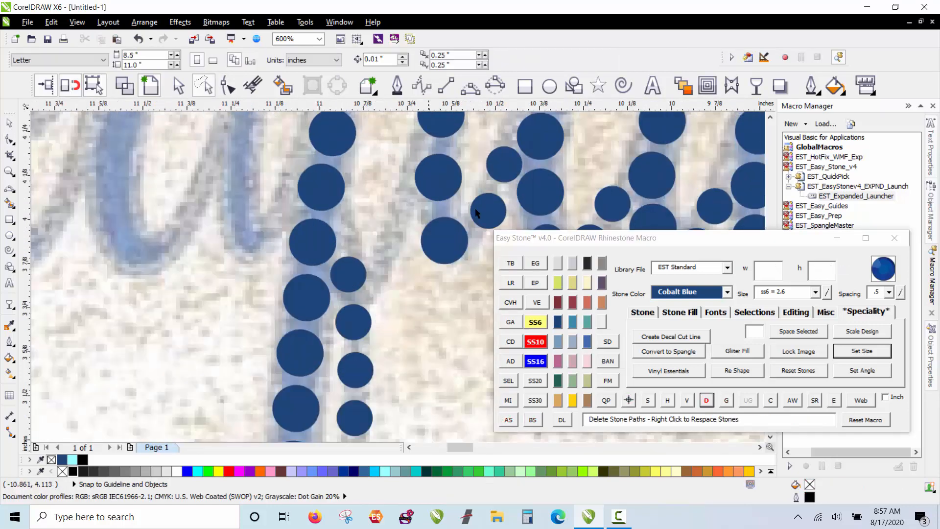
left_click_drag(494, 220, 325, 214)
right_click(281, 293)
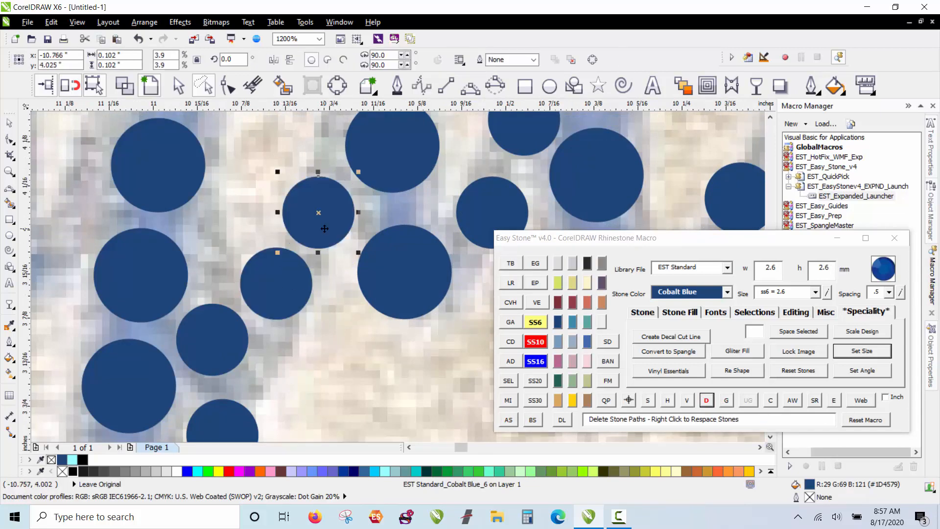
scroll(309, 274, "down", 2)
left_click(319, 304)
scroll(319, 305, "down", 1)
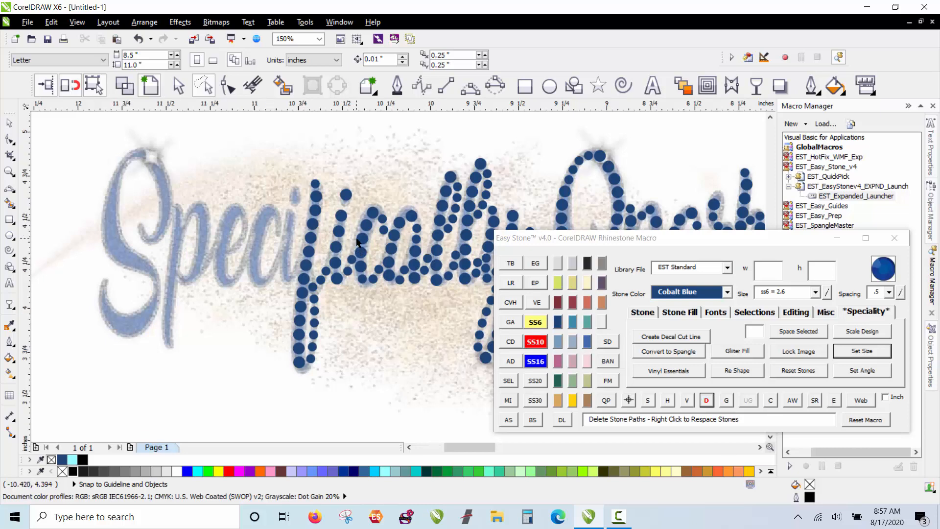
Step: Freehand-select the stones of the c after the f and copy them onto the template's first c and the e
scroll(359, 246, "up", 1)
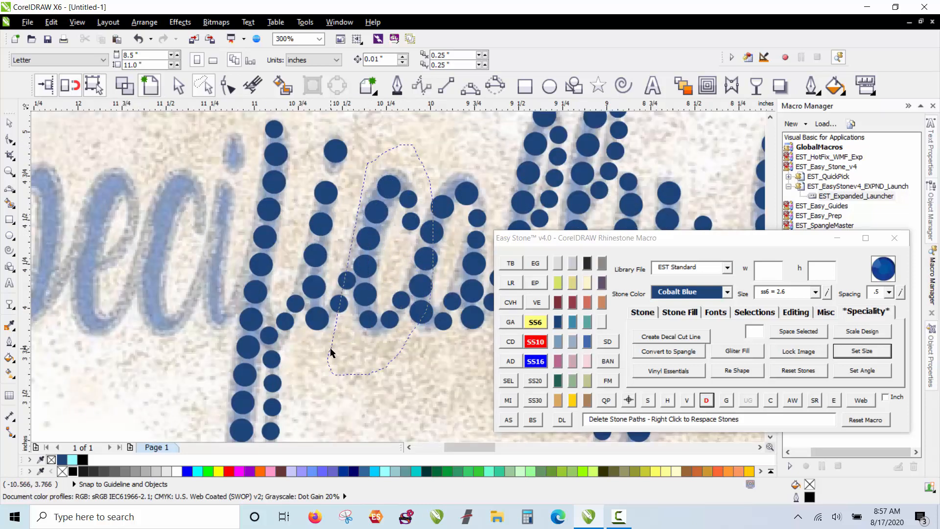
left_click_drag(331, 352, 329, 354)
mouse_move(388, 192)
left_mouse_down()
mouse_move(105, 198)
mouse_move(122, 204)
mouse_move(107, 196)
left_mouse_up()
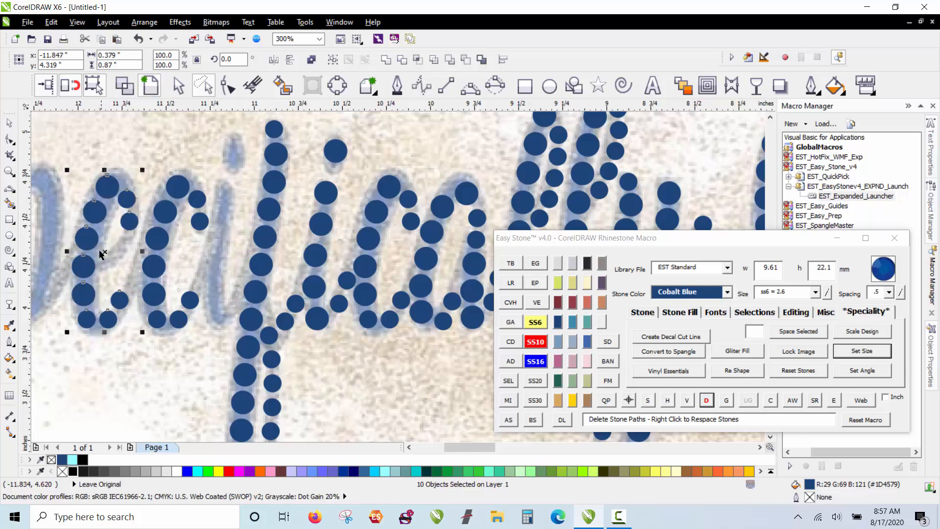
Step: Adjust the ss6 stones at the e's lower tail and add another ss6 stone to extend it upward
left_click(102, 277)
scroll(102, 277, "up", 3)
left_click_drag(153, 348, 207, 264)
left_click_drag(189, 344, 206, 350)
left_click_drag(227, 283, 227, 292)
scroll(297, 304, "down", 2)
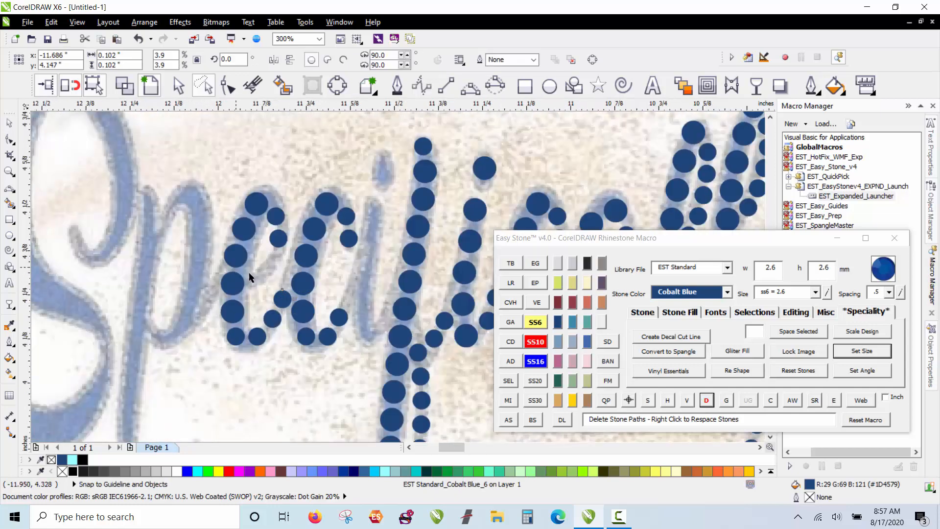
Step: Copy ss6 stones along the inner connecting stroke of the e to close its loop
scroll(263, 279, "up", 2)
left_click_drag(310, 356, 203, 263)
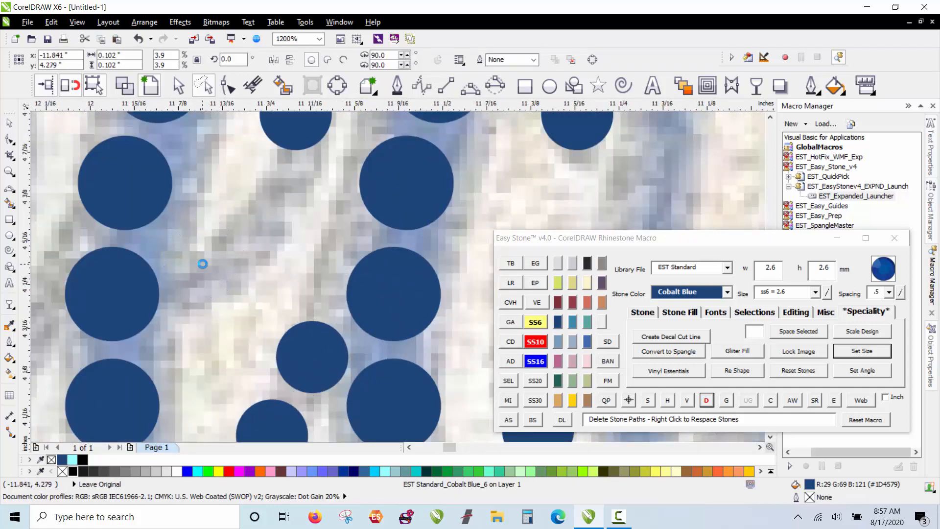
left_click_drag(299, 201, 260, 196)
scroll(260, 196, "down", 2)
left_click(245, 236)
scroll(246, 236, "down", 1)
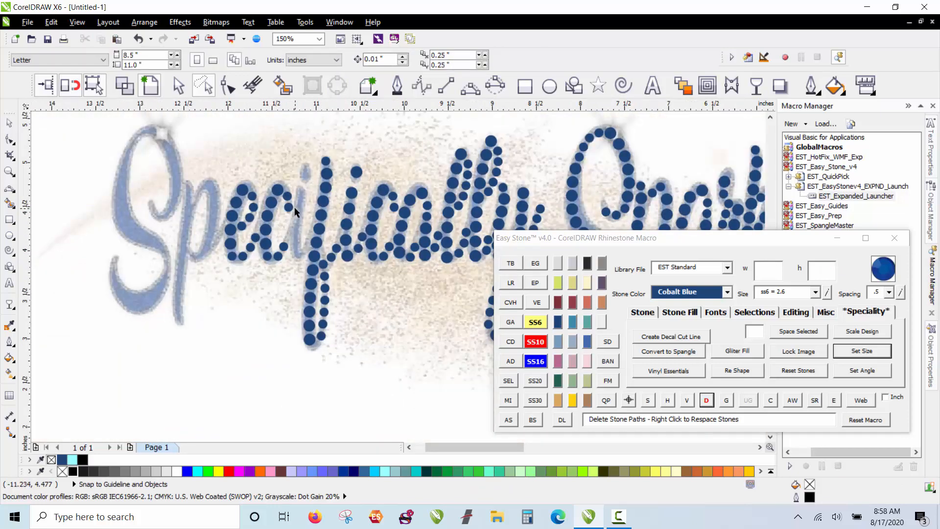
scroll(322, 194, "up", 1)
scroll(322, 193, "down", 1)
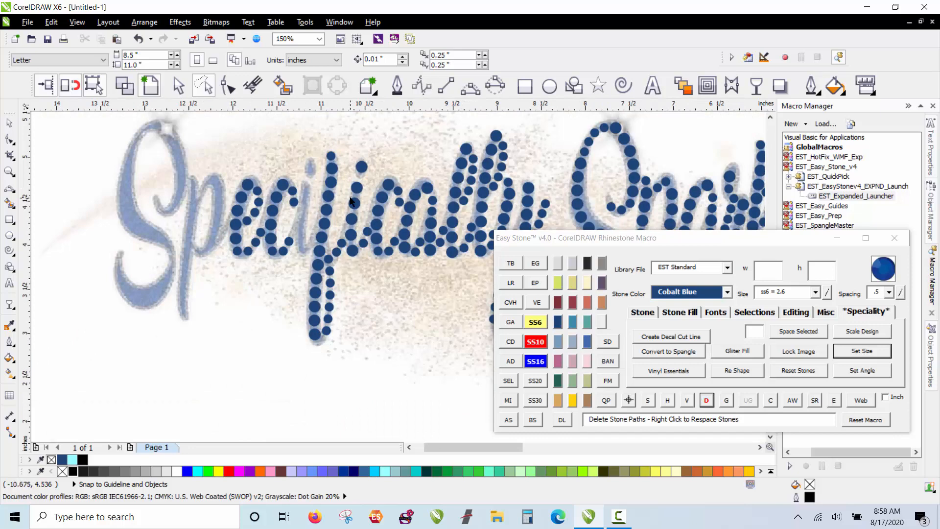
Step: Copy the stones of the second i in Specifically, including its dot, onto the first i
scroll(351, 201, "up", 1)
mouse_move(347, 115)
left_mouse_down()
mouse_move(372, 116)
mouse_move(387, 131)
left_mouse_up()
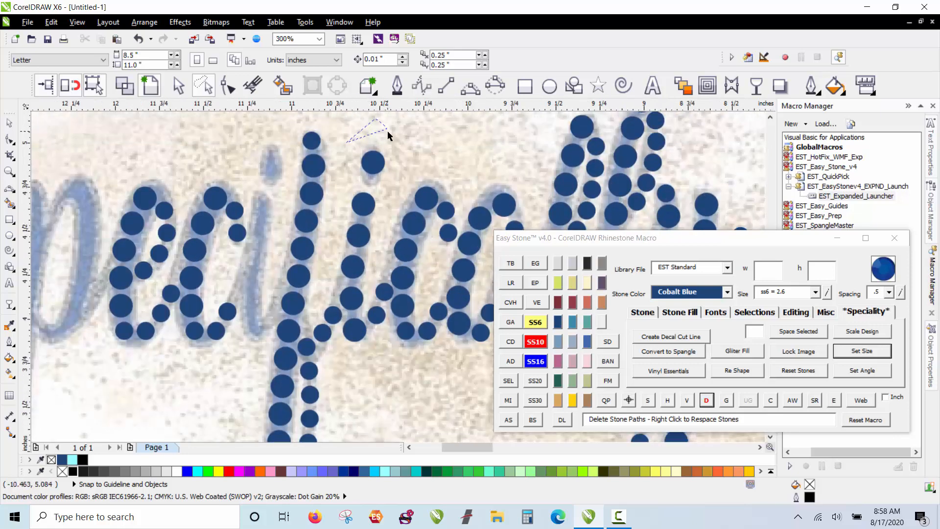
left_click_drag(342, 361, 337, 321)
left_click_drag(364, 204, 261, 214)
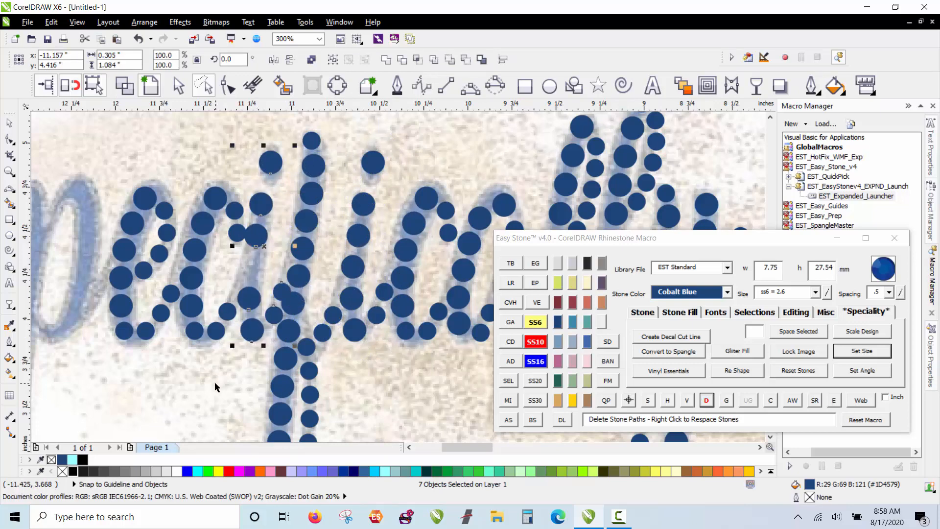
left_click(215, 381)
Step: Delete the small stone overlapping the f's stem and nudge the remaining small connector stone between the first i and the f
scroll(264, 328, "up", 2)
left_click(340, 183)
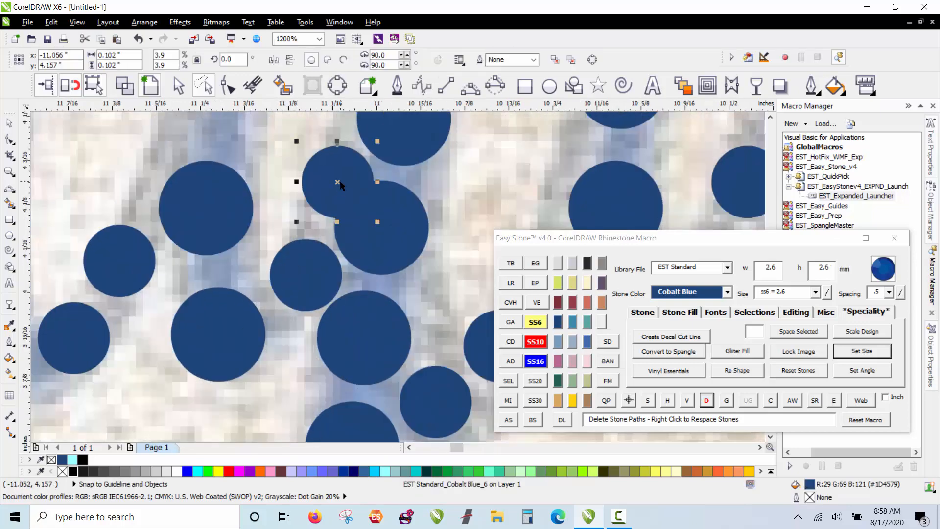
key("Delete")
scroll(328, 250, "up", 1)
left_click_drag(324, 269, 315, 263)
scroll(316, 262, "down", 3)
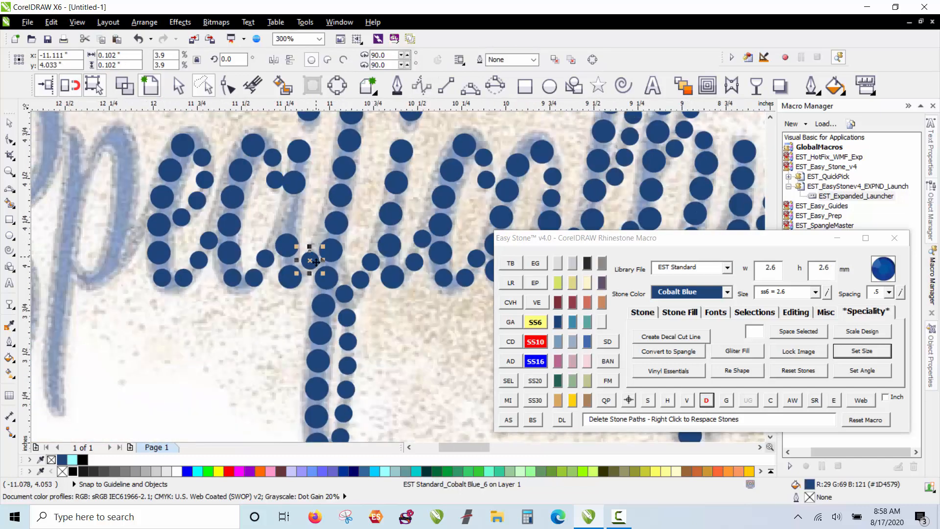
left_click(240, 346)
Step: Copy a 3.4 mm stone into the gap in the stem of the first i
scroll(294, 184, "up", 2)
left_click_drag(295, 184, 284, 310)
scroll(283, 310, "down", 2)
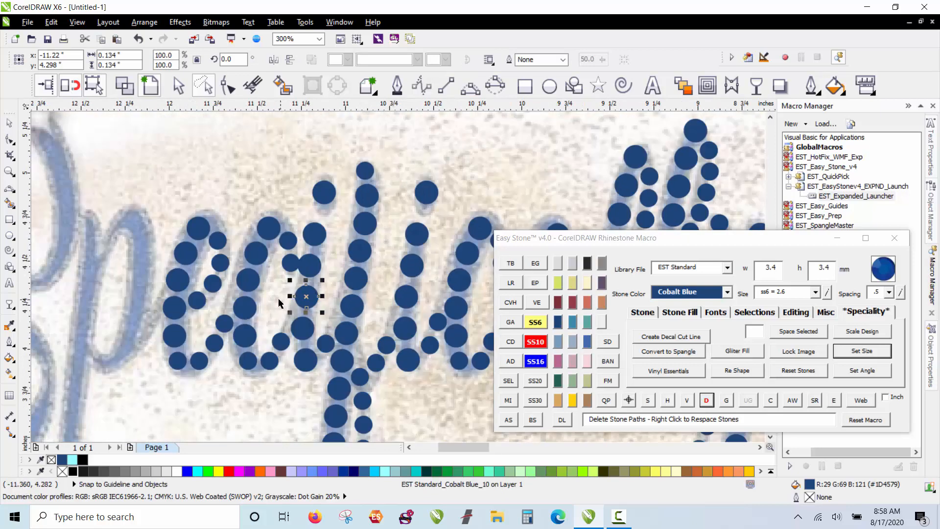
Step: Nudge the small 2.6 mm stone at the tip of the first c away from the i
scroll(285, 260, "up", 3)
left_click_drag(298, 252, 274, 251)
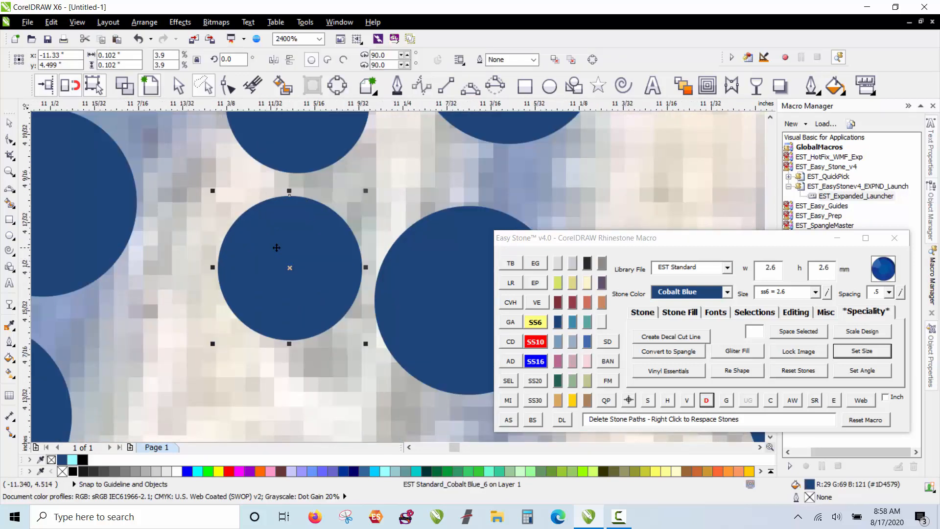
scroll(274, 264, "down", 2)
left_click(276, 299)
scroll(295, 171, "down", 2)
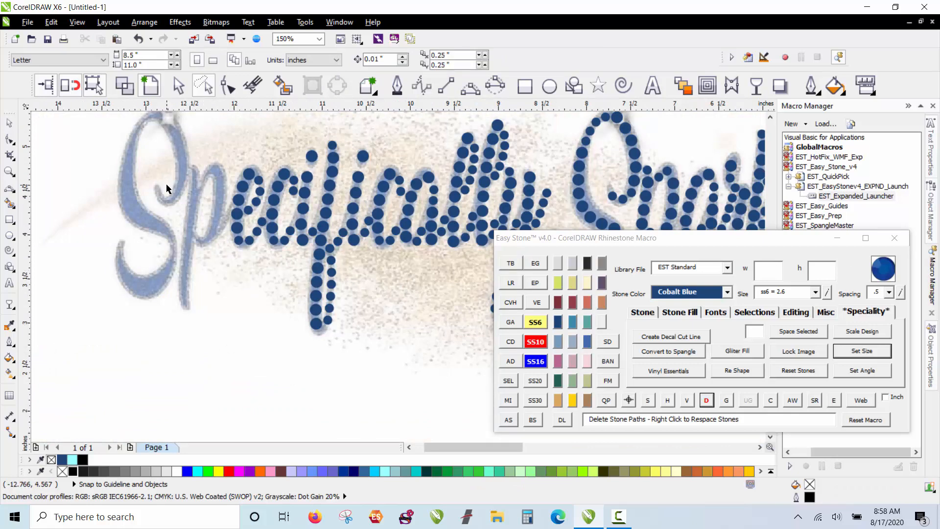
Step: Copy the S and p stones of Sparkle onto the unfilled S and p of Specifically, aligned with the artwork
scroll(166, 183, "down", 1)
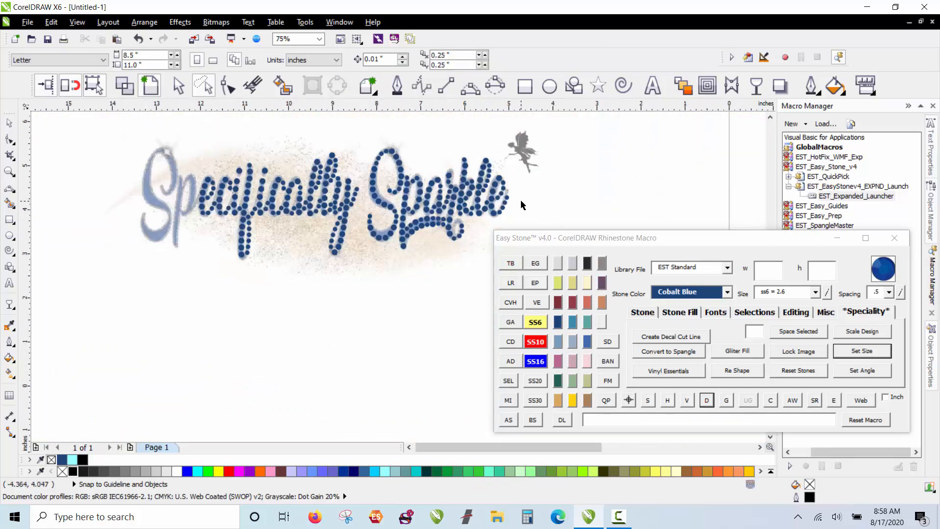
scroll(403, 176, "up", 1)
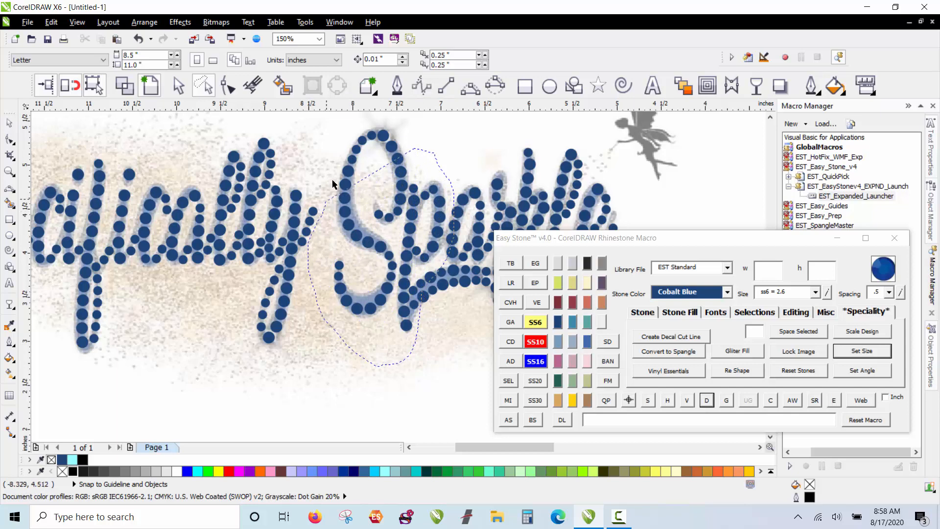
scroll(423, 136, "up", 1)
scroll(430, 139, "down", 1)
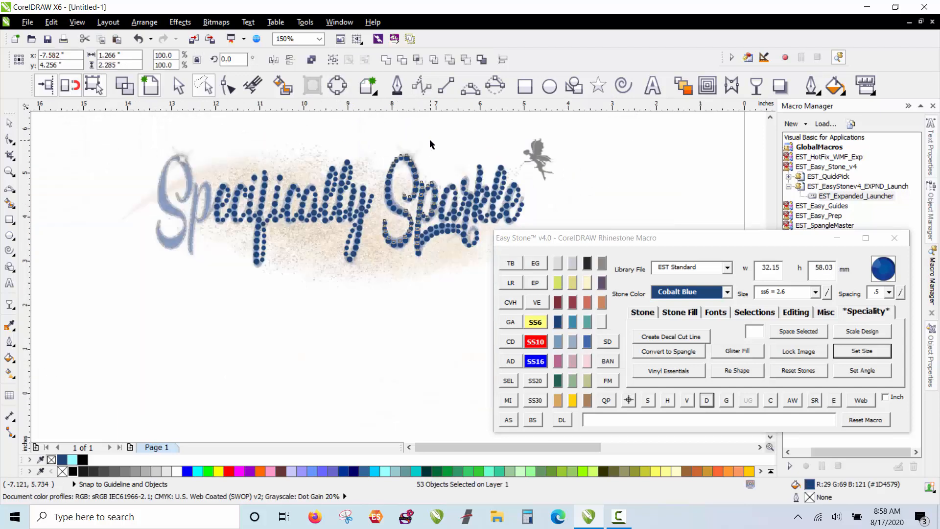
left_click_drag(400, 165, 219, 147)
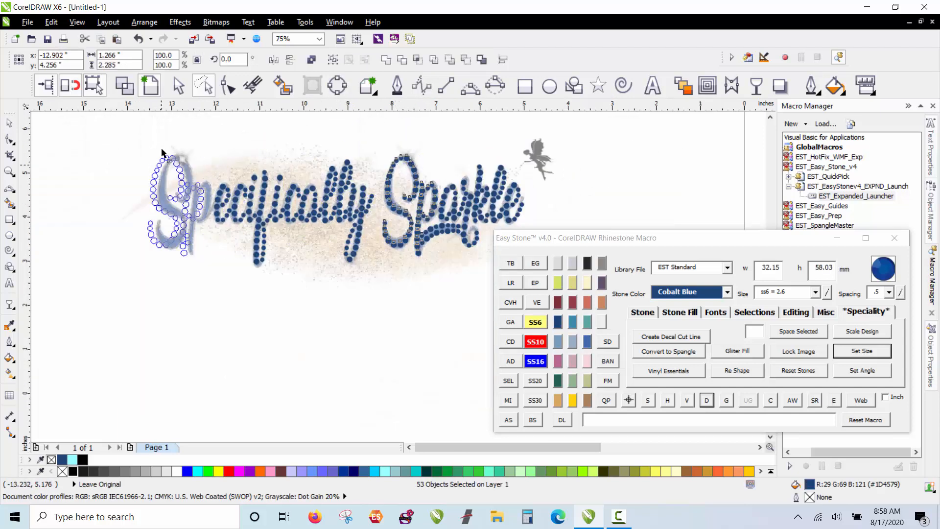
scroll(234, 196, "up", 2)
left_click_drag(234, 196, 297, 215)
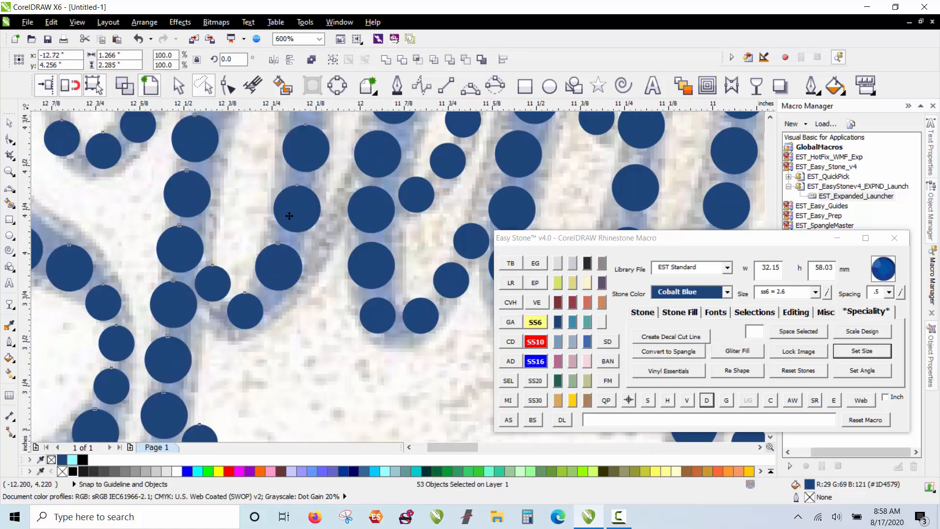
scroll(297, 215, "down", 1)
left_click(289, 290)
Step: Remove the stray small stones beside the lower stem of the p in Specifically
scroll(333, 195, "up", 1)
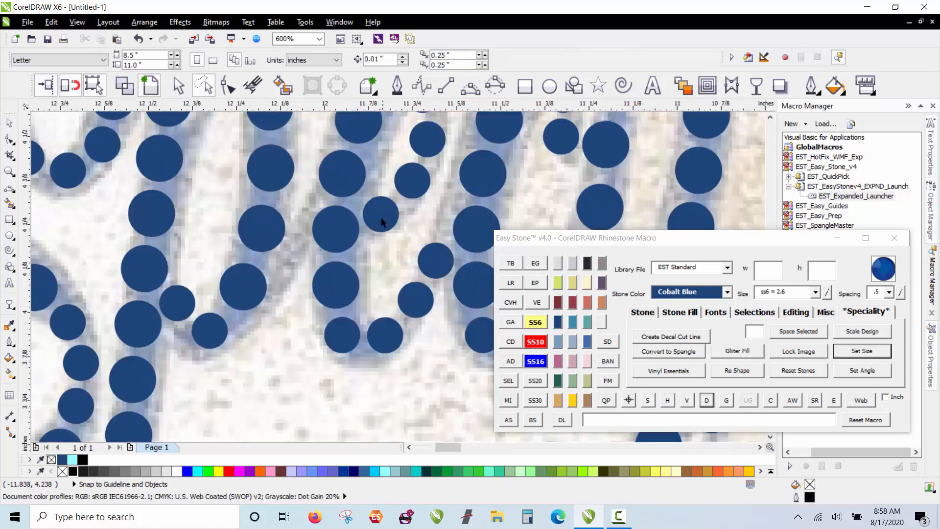
left_click(287, 261)
scroll(250, 276, "down", 2)
left_click(251, 278)
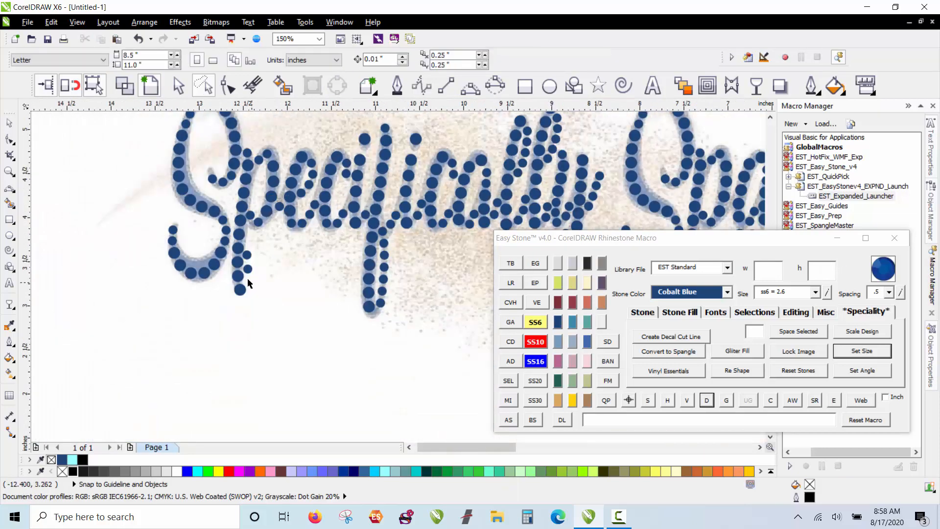
scroll(111, 242, "down", 2)
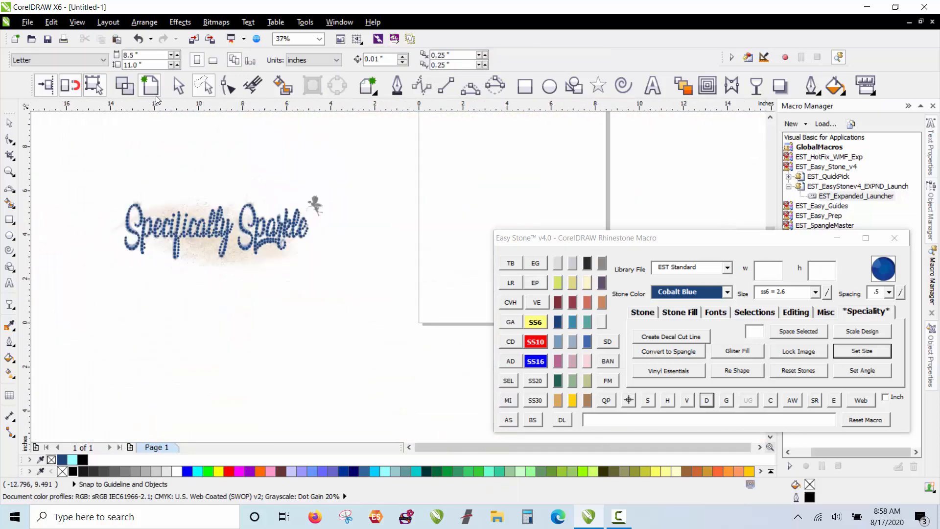
left_click(171, 90)
left_click_drag(101, 157, 380, 285)
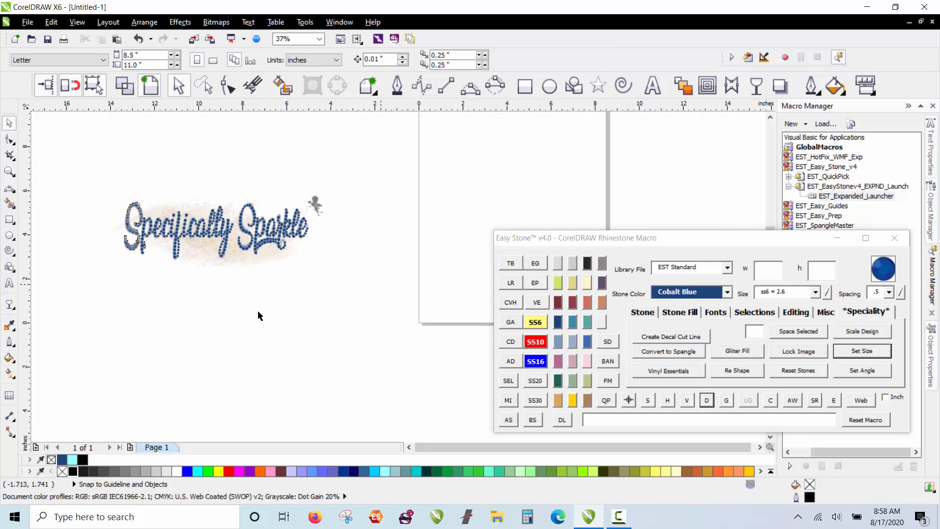
scroll(198, 263, "up", 3)
left_click(254, 269)
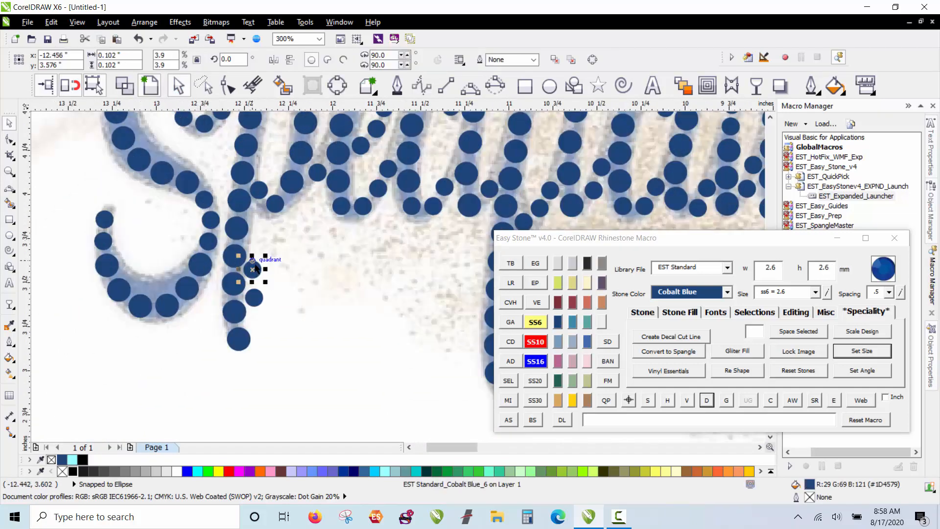
key("Escape")
Step: Place a copy of all the stone lettering below the original and add a black background behind the copy
scroll(212, 184, "down", 3)
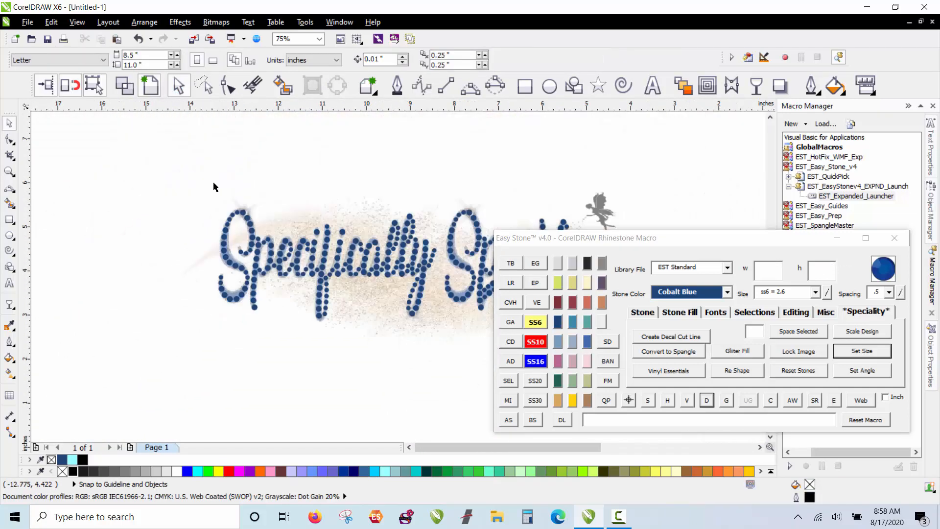
left_click_drag(177, 125, 432, 269)
scroll(240, 153, "down", 1)
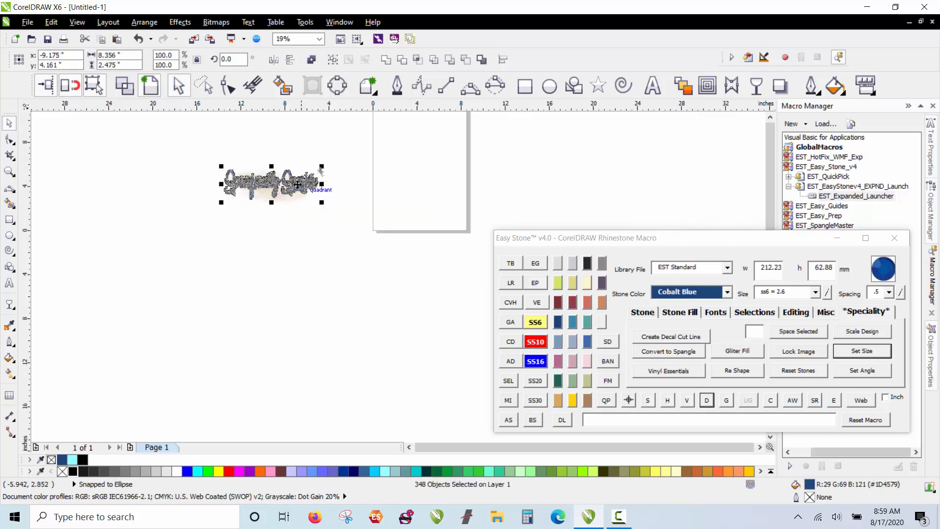
left_click_drag(291, 181, 327, 313)
right_click(327, 305)
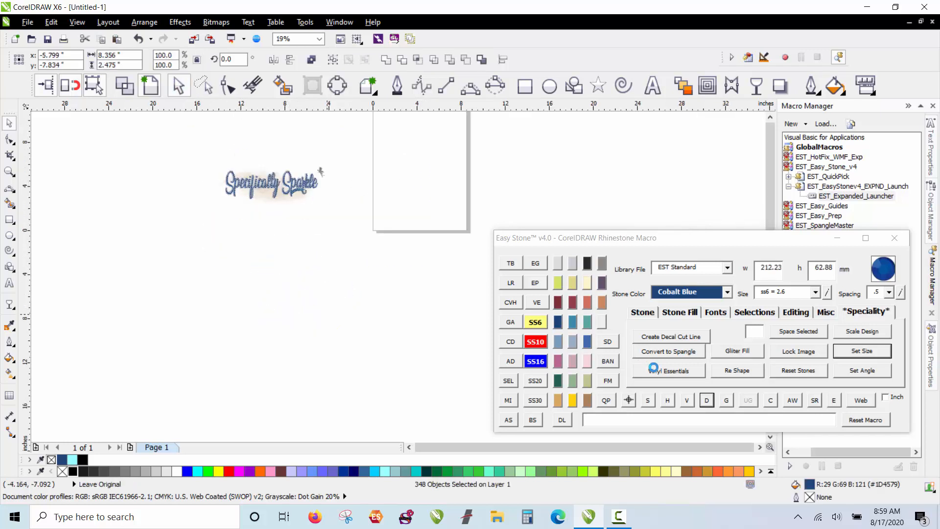
left_click(792, 400)
left_click(421, 343)
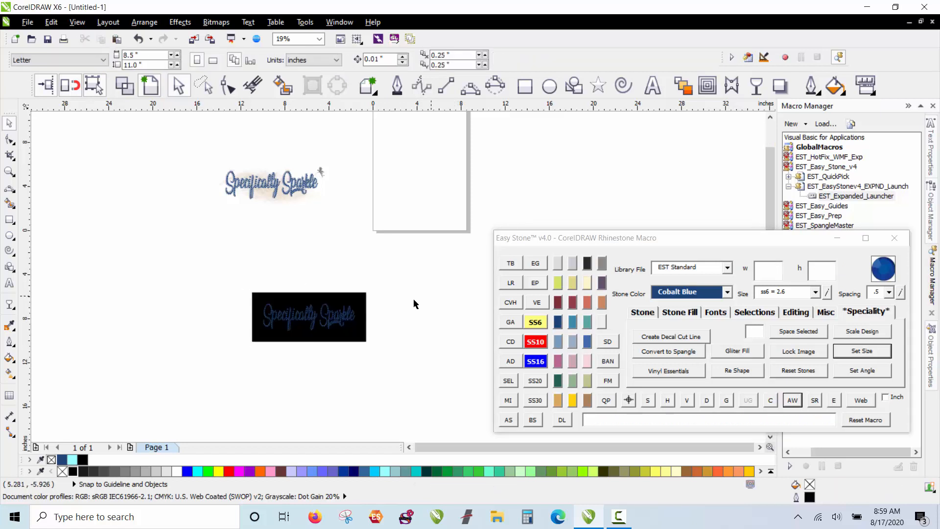
Step: Recolor the copied stone lettering on the black background to Crystal for a close-up preview
left_click_drag(102, 363, 119, 344)
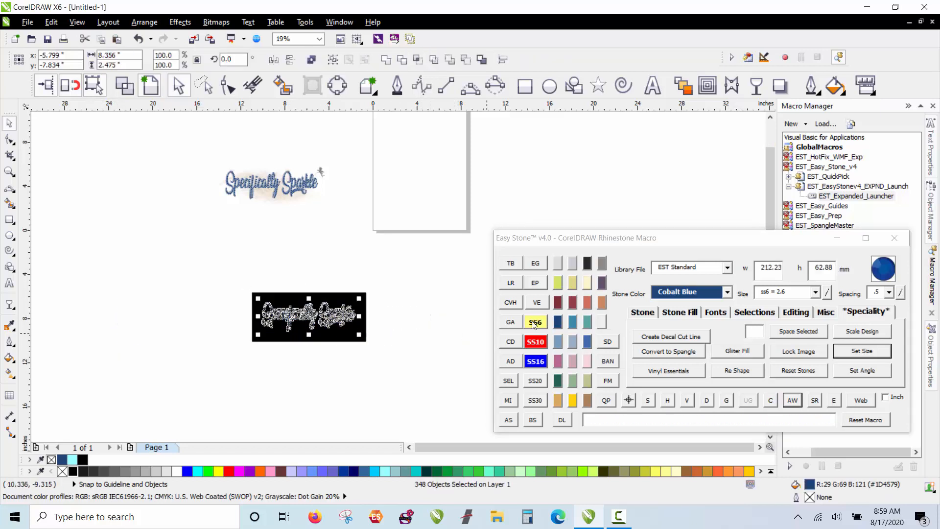
left_click(557, 263)
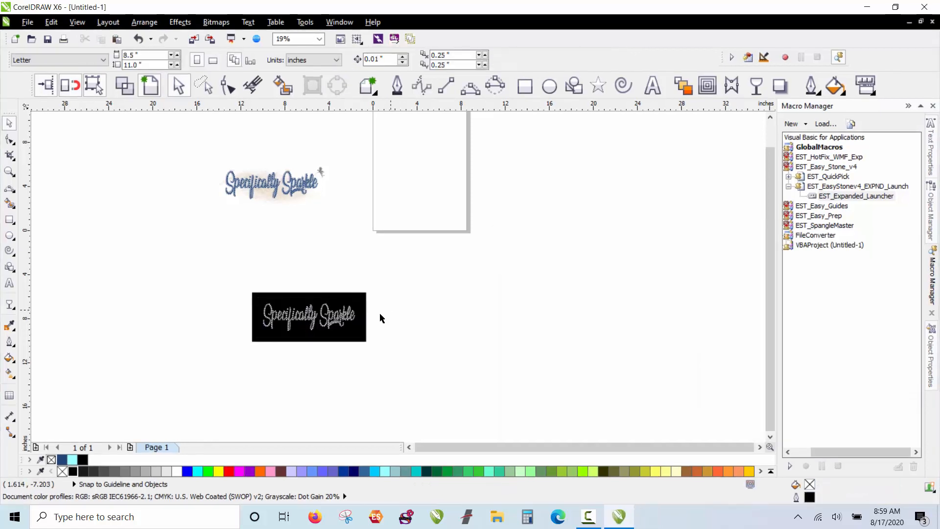
scroll(313, 336, "up", 1)
scroll(268, 303, "up", 1)
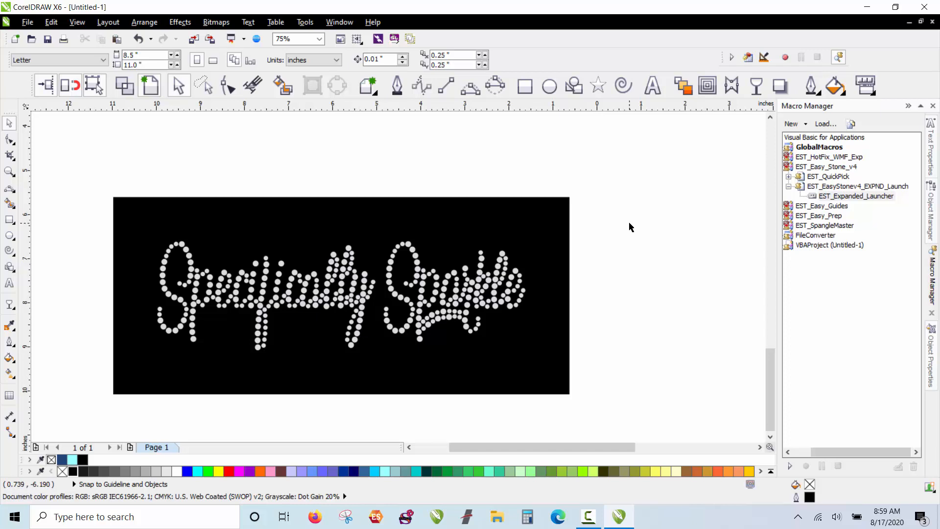
Step: Relaunch the expanded Easy Stone macro and delete the Crystal preview lettering together with its black background
double_click(857, 196)
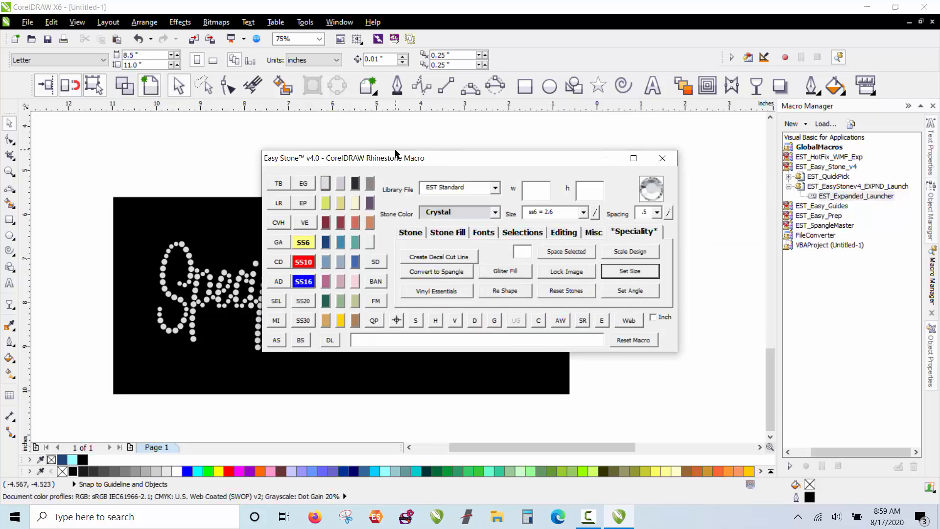
left_click_drag(398, 155, 713, 225)
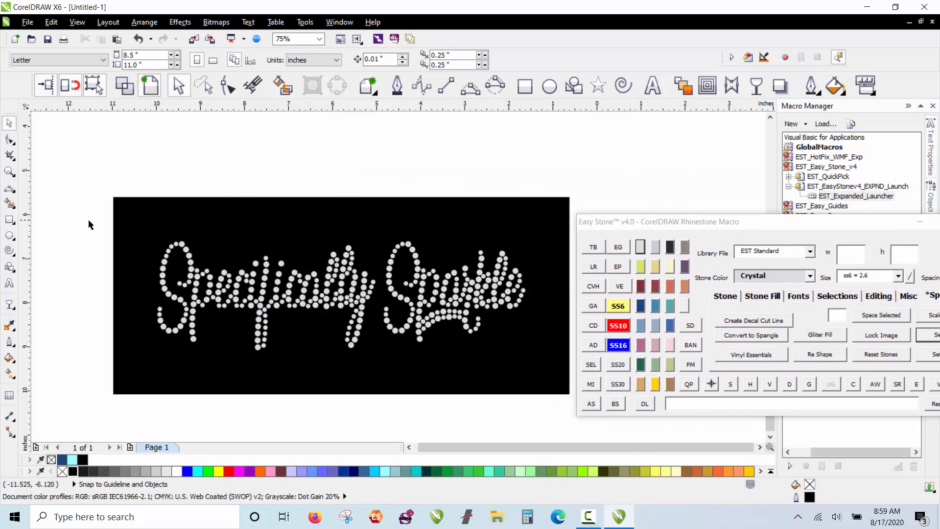
scroll(83, 205, "down", 2)
left_click_drag(81, 199, 369, 340)
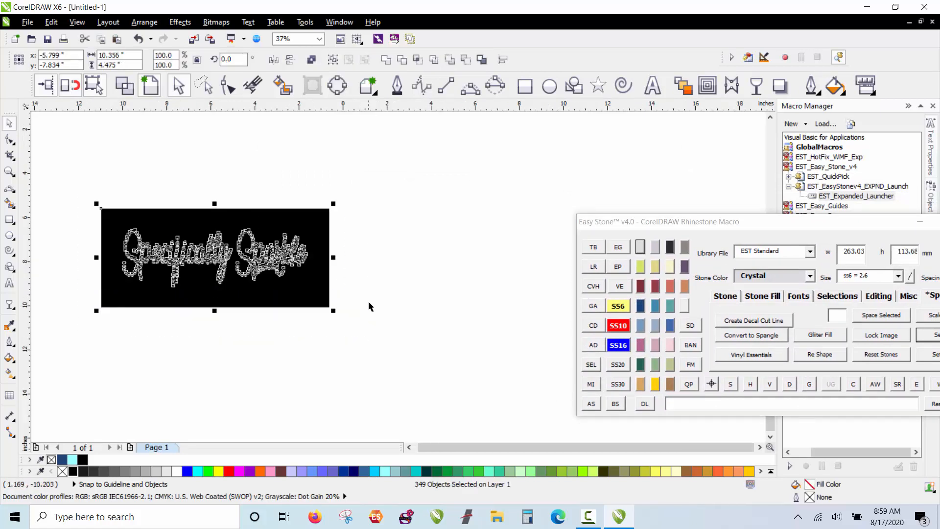
key("Delete")
scroll(369, 299, "down", 1)
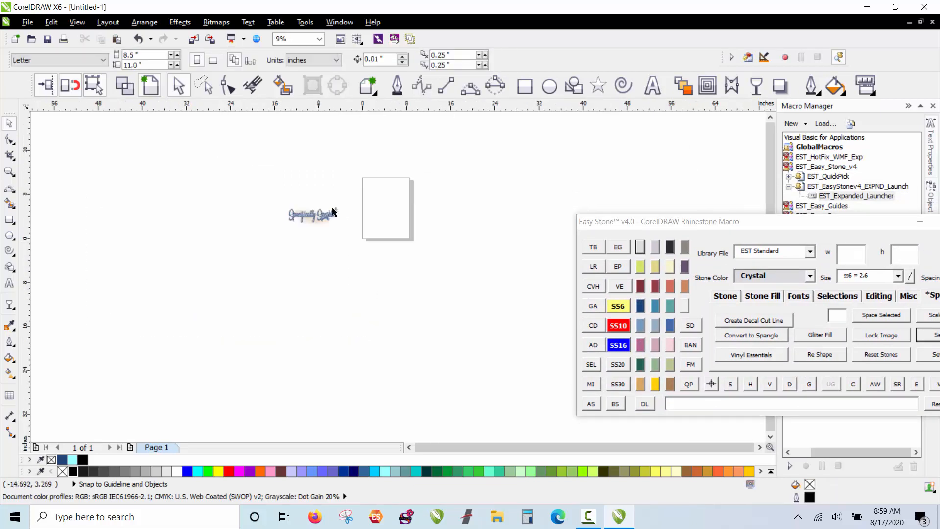
Step: Check all stones of the original Specifically Sparkle lettering for overlaps
scroll(263, 213, "up", 2)
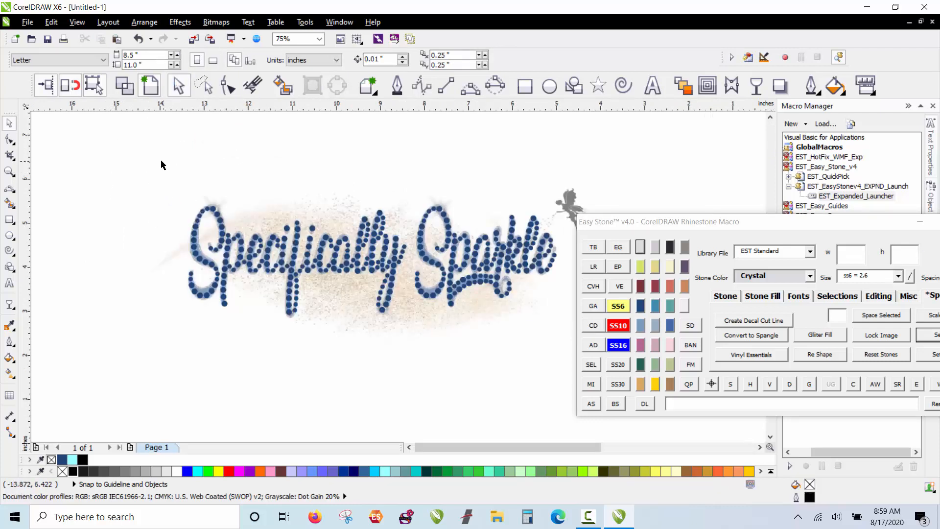
left_click_drag(159, 160, 571, 346)
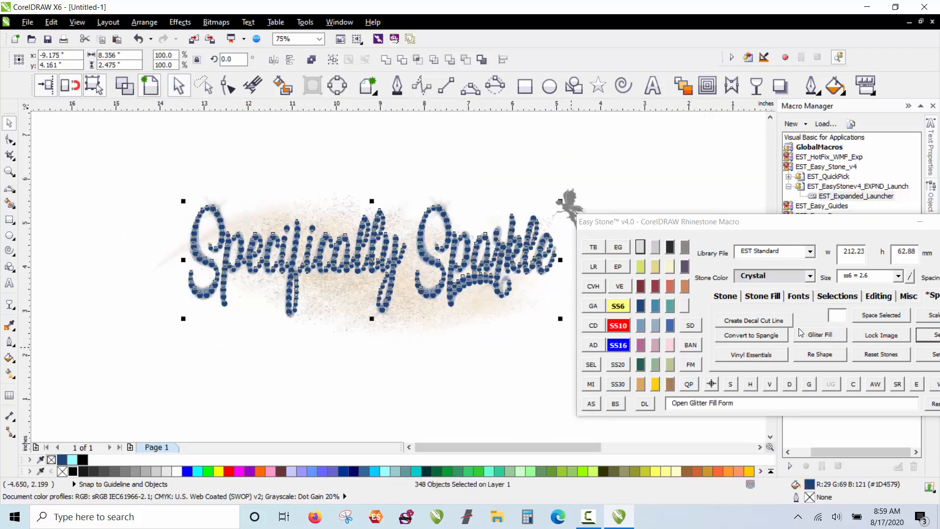
left_click_drag(790, 222, 740, 236)
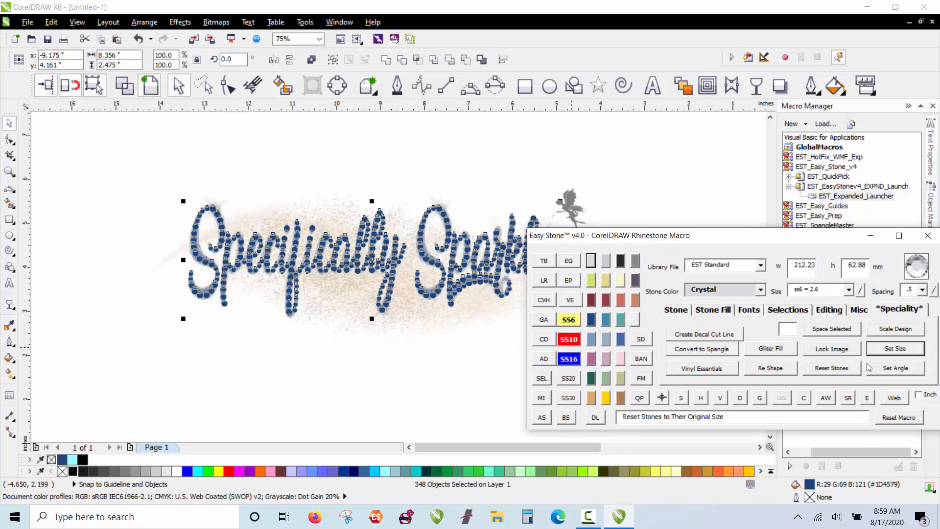
left_click(808, 397)
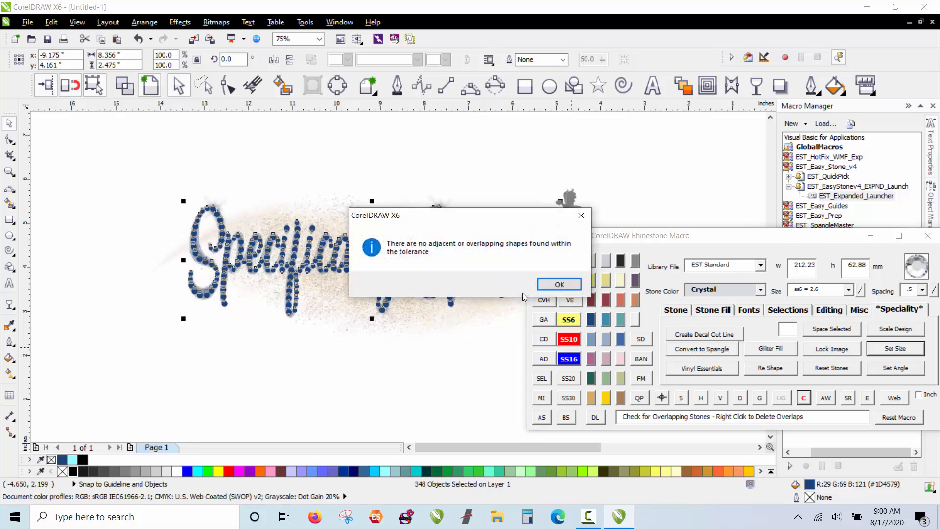
left_click(556, 284)
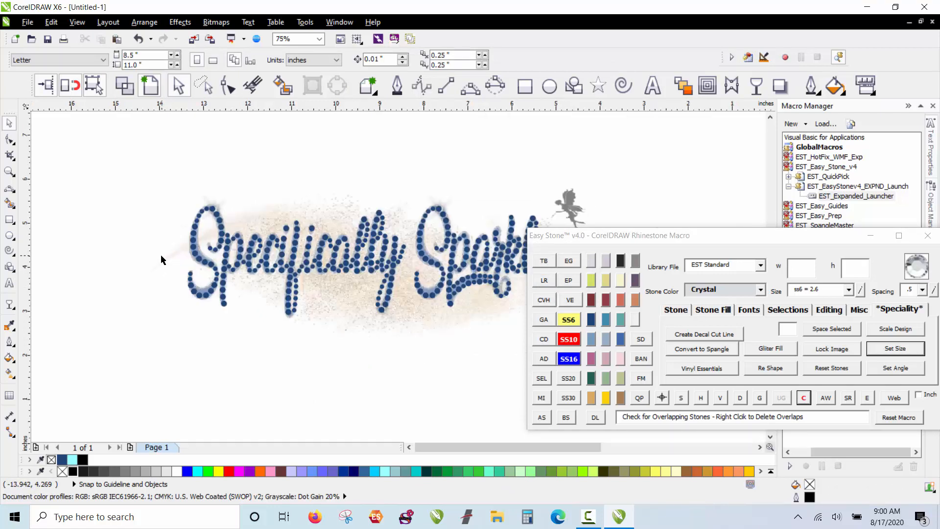
Step: Save the drawing to the Desktop as 081720-EST-Sparkle in CDR format
left_click(27, 22)
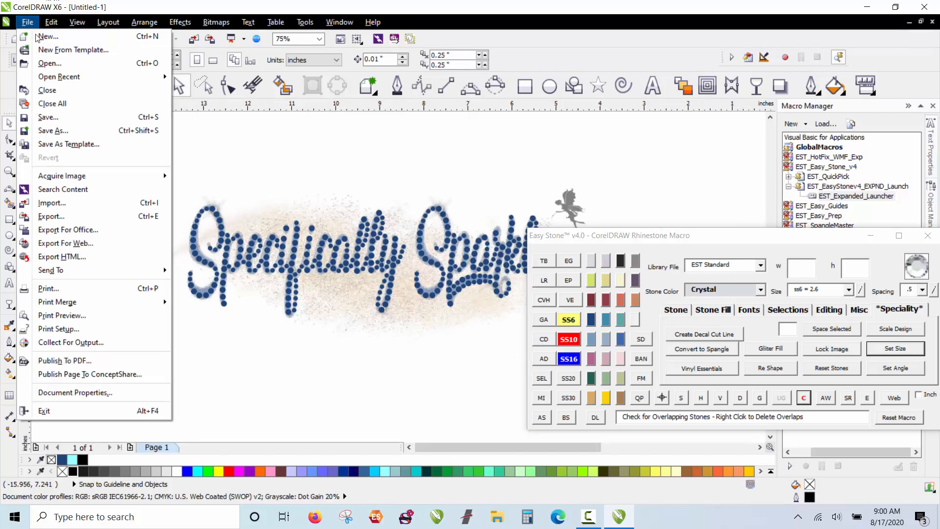
left_click(55, 117)
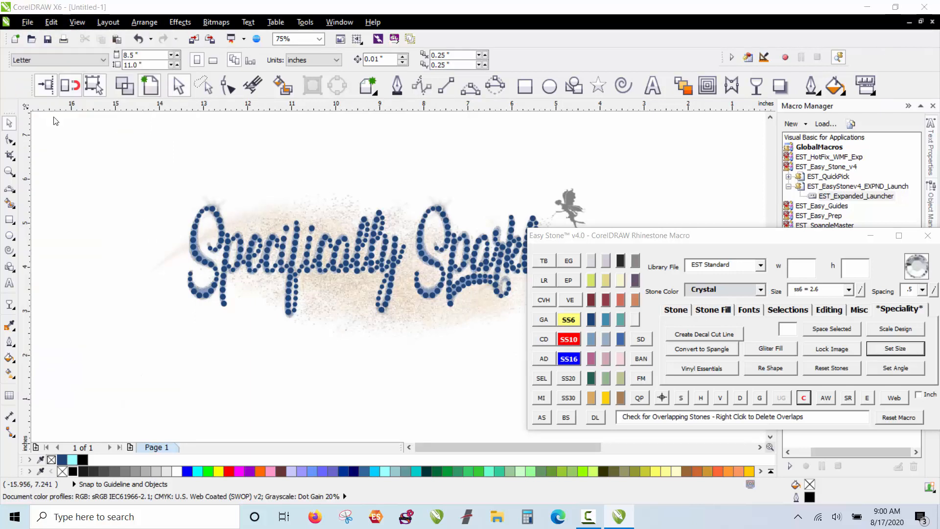
type("081720")
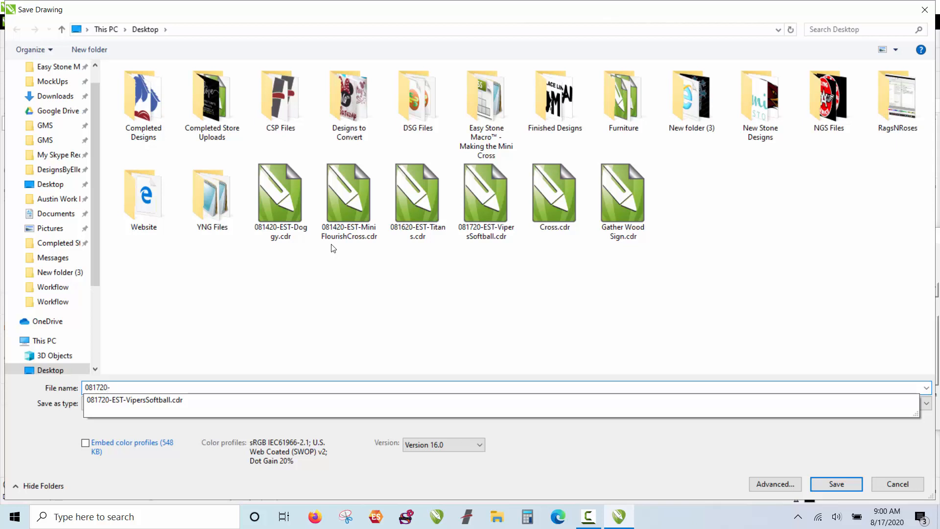
type("-EST-Sparkle")
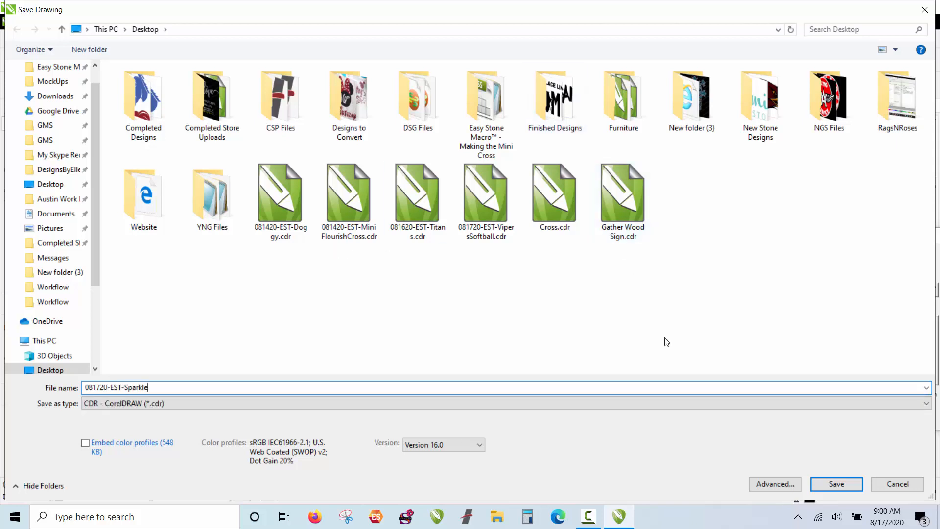
left_click(835, 483)
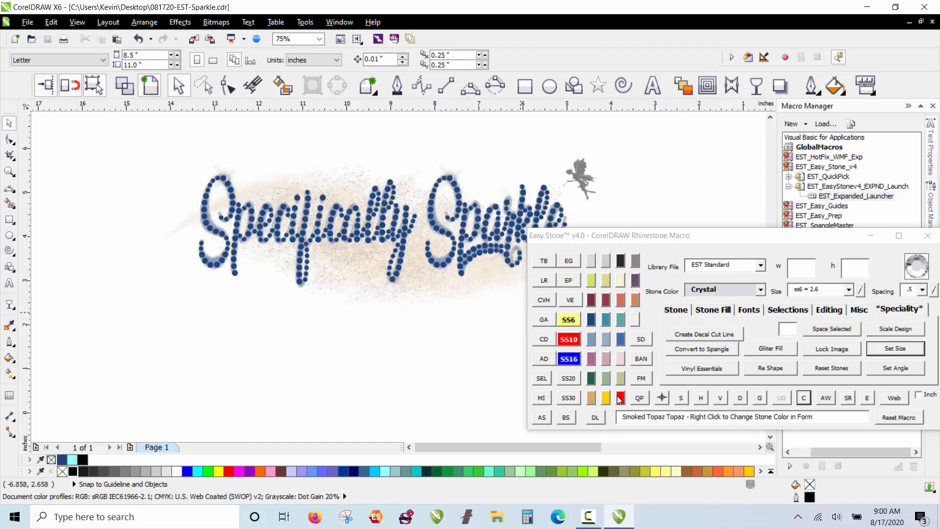
Step: Add one ss6 and one ss10 Topaz stone on the speckled background below the word Specifically
right_click(592, 398)
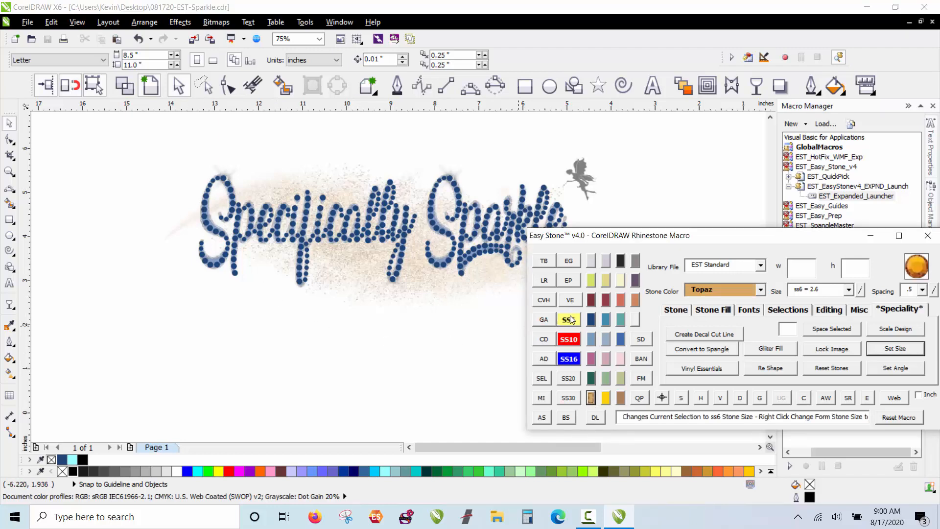
left_click(570, 321)
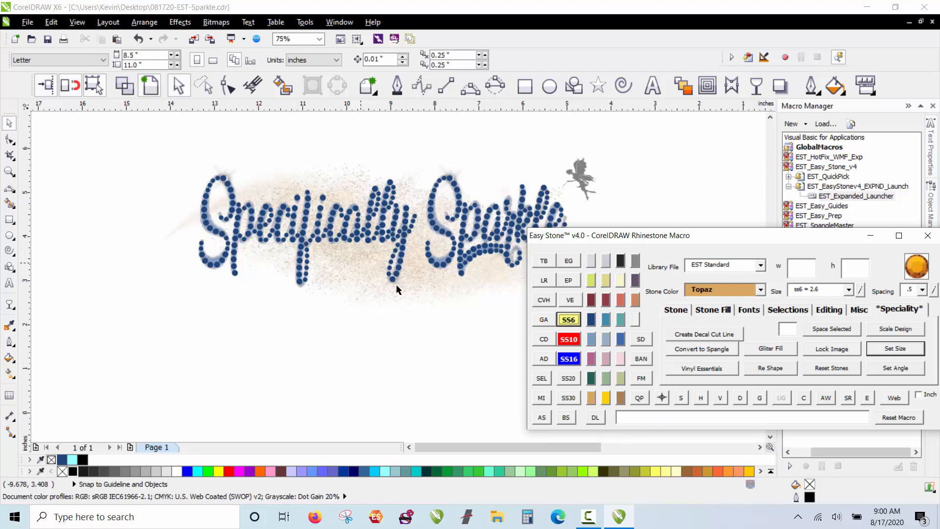
left_click(542, 418)
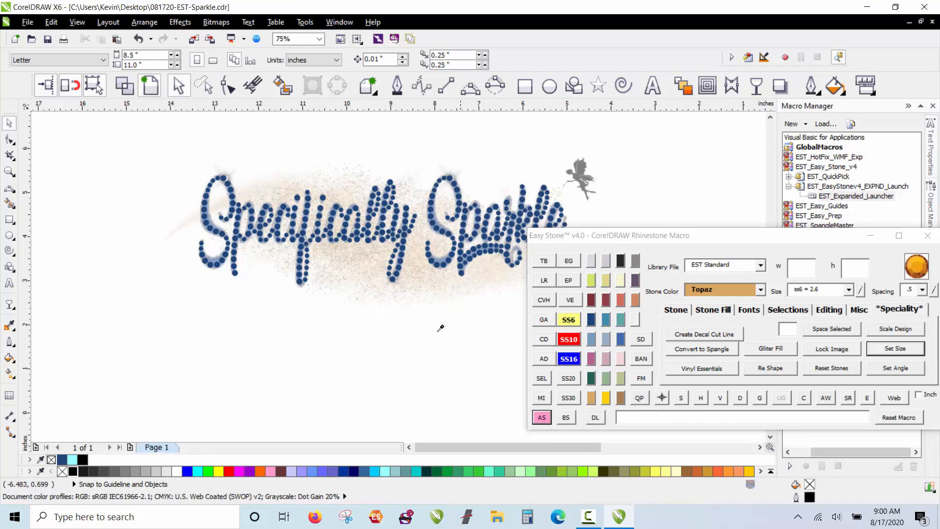
left_click(350, 262)
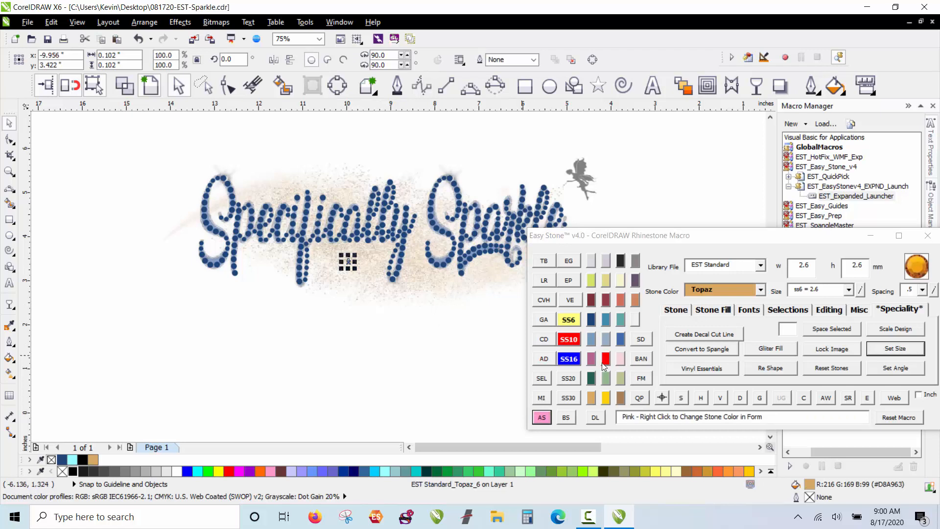
left_click(568, 340)
left_click(361, 279)
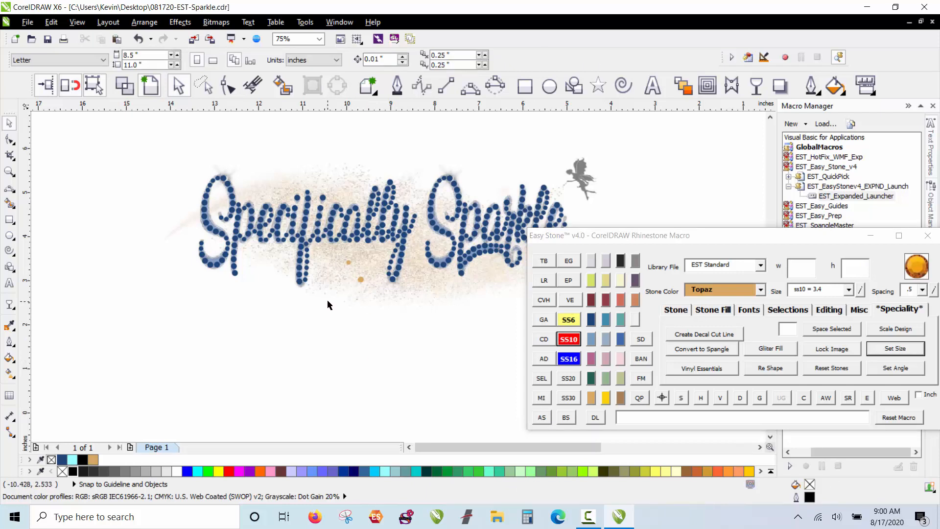
Step: Move the ss10 Topaz stone to just below the tail of the y in Specifically
scroll(411, 284, "up", 2)
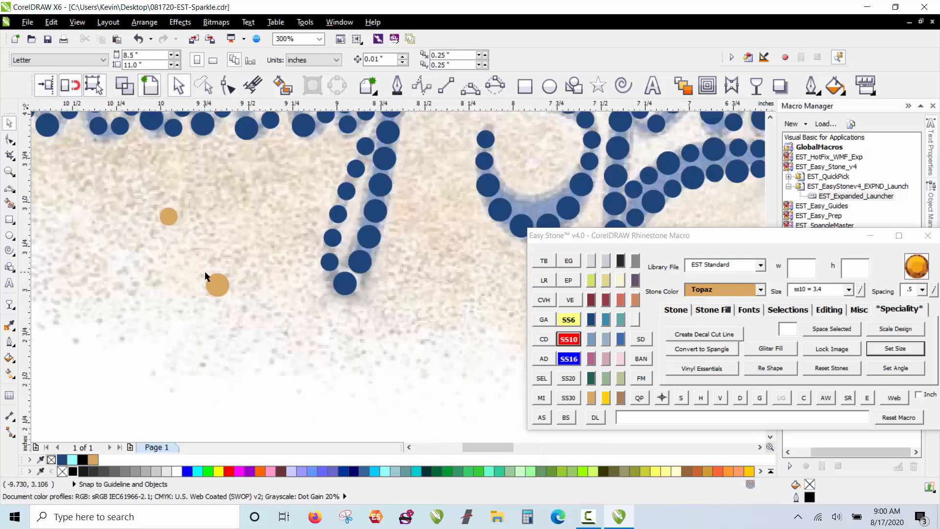
left_click_drag(219, 294, 290, 296)
scroll(231, 236, "down", 1)
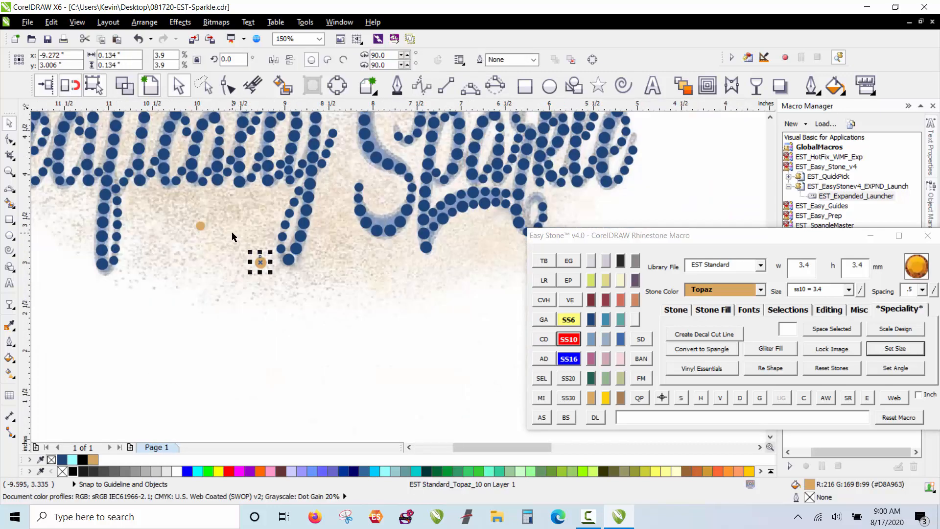
scroll(238, 272, "down", 1)
left_click(201, 344)
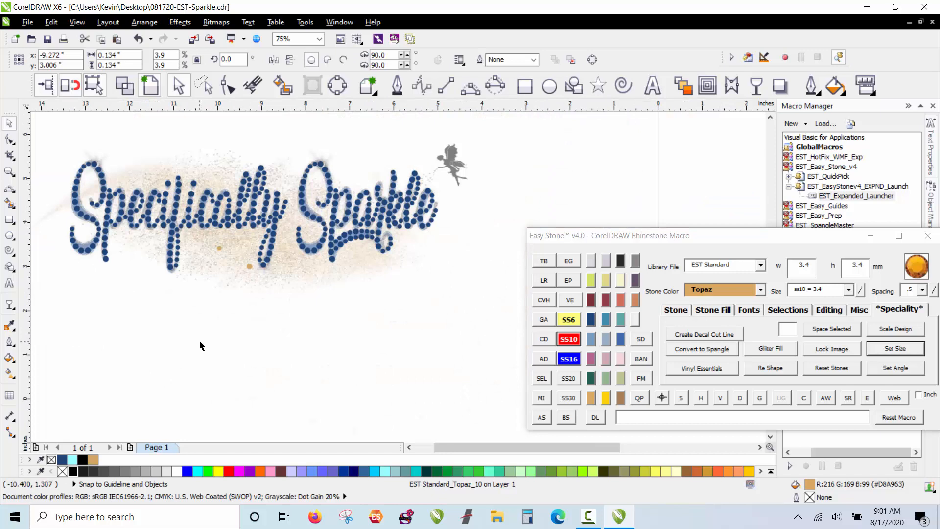
scroll(253, 306, "down", 1)
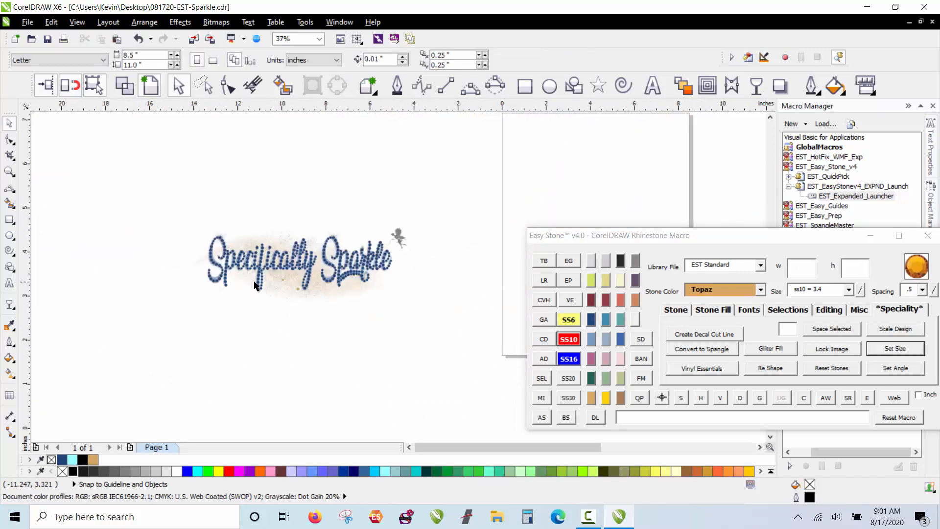
scroll(343, 296, "up", 1)
scroll(345, 296, "up", 1)
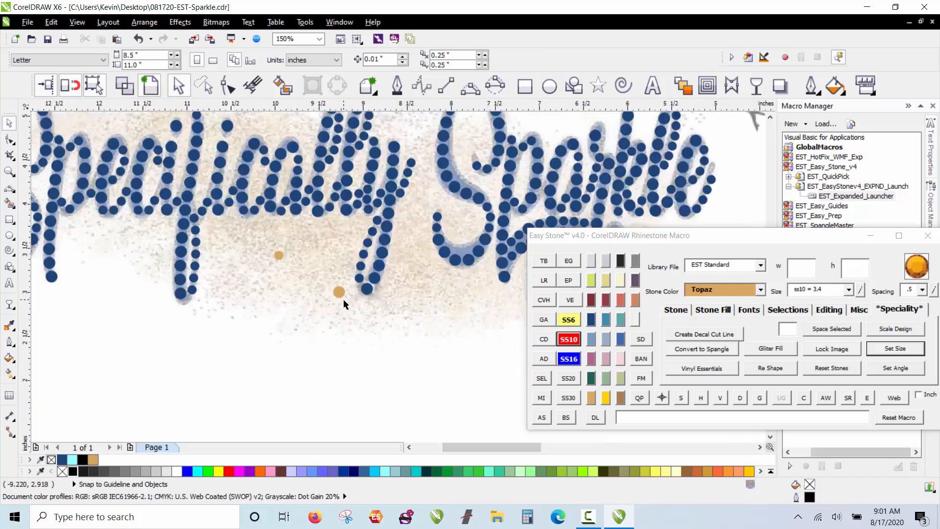
left_click_drag(341, 300, 347, 330)
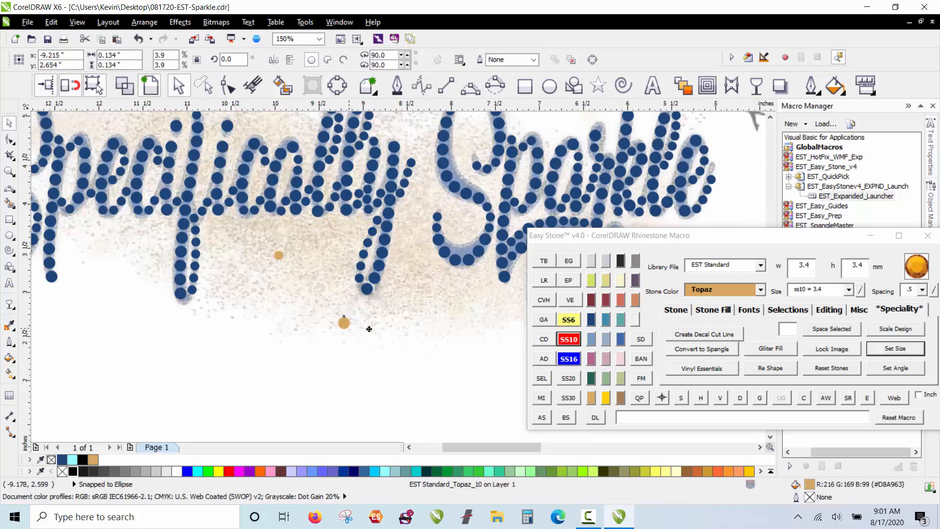
Step: Scatter five copies of the ss10 Topaz stone across the speckled background beneath the lettering
left_click(411, 312)
left_click(480, 314)
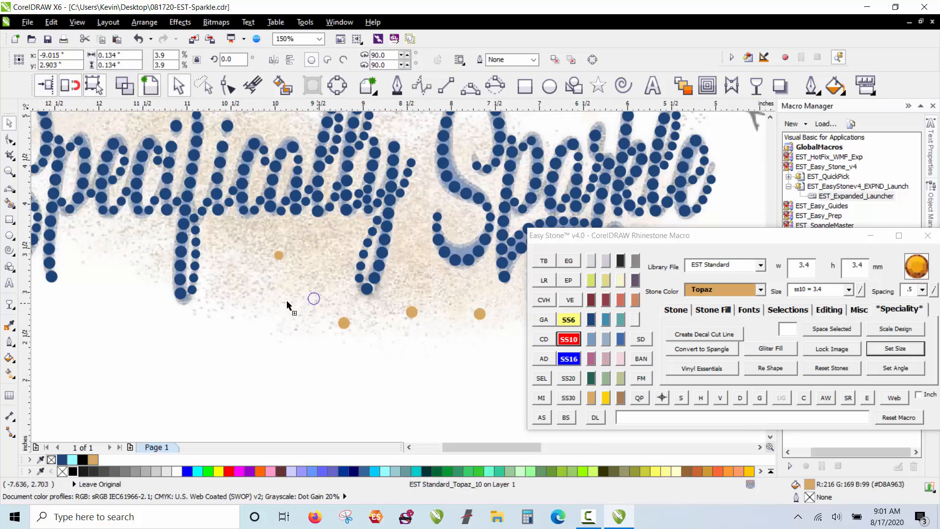
left_click(238, 276)
left_click(149, 255)
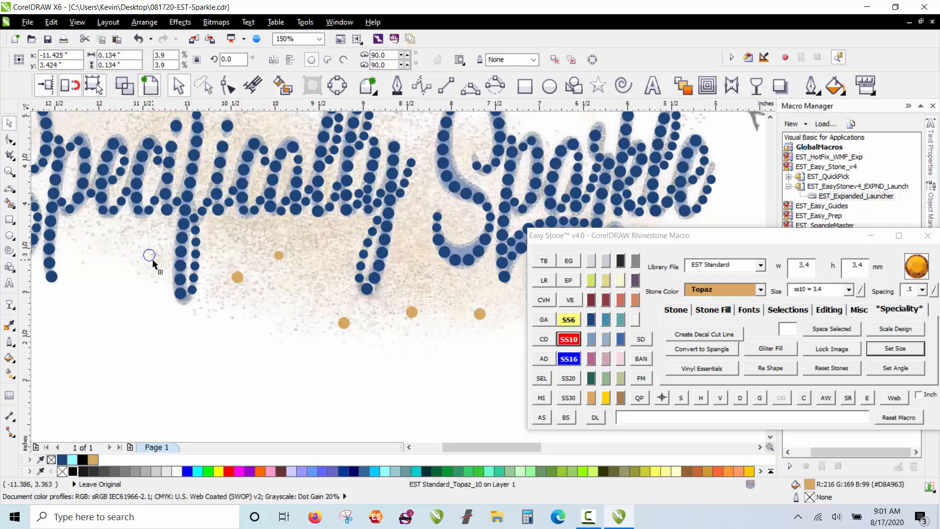
left_click_drag(160, 91, 127, 247)
scroll(341, 325, "down", 1)
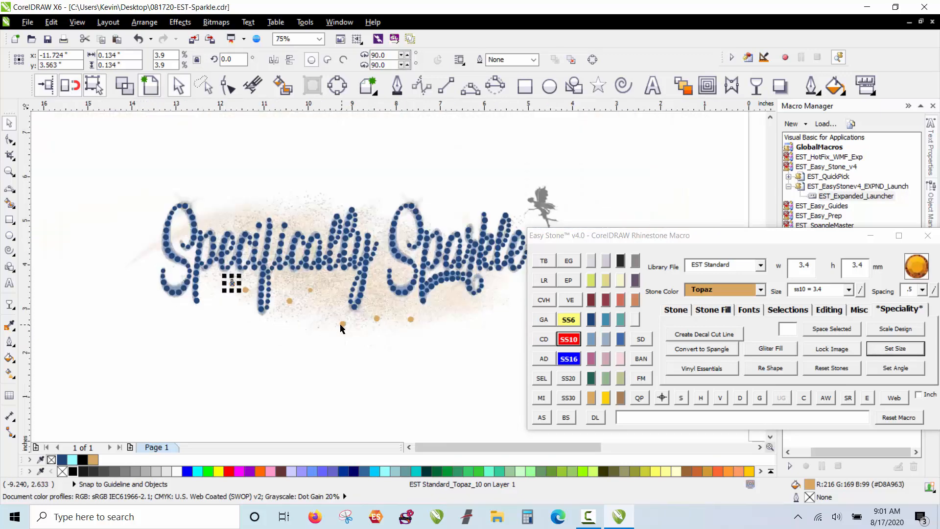
Step: Move the last ss10 Topaz copy to the swoosh beside the first S and extend it into a row of four stones
scroll(95, 255, "up", 1)
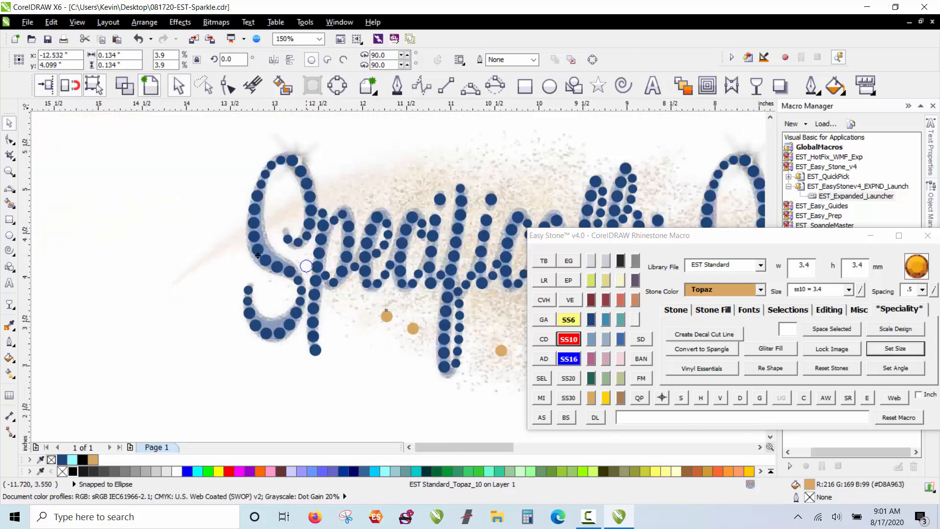
left_click(236, 235)
scroll(237, 235, "up", 2)
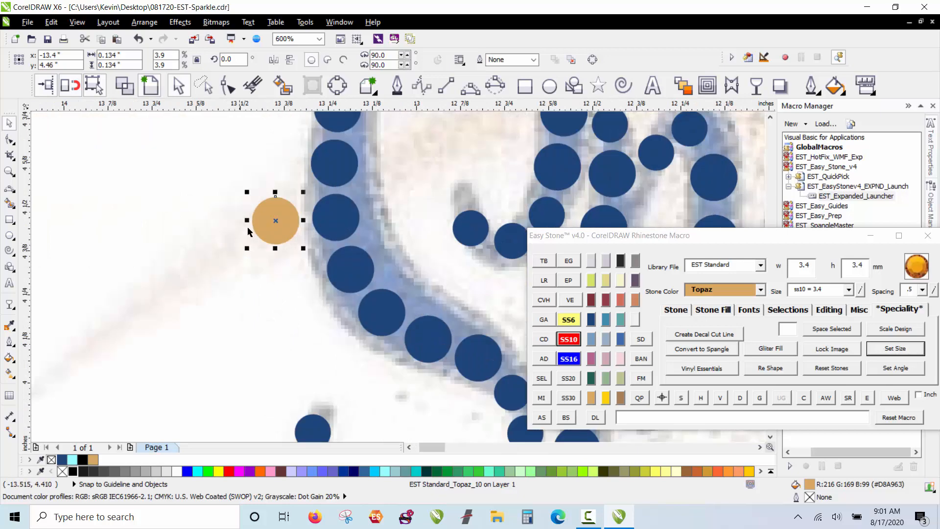
left_click_drag(259, 222, 217, 253)
right_click(216, 254)
left_click_drag(216, 254, 129, 313)
right_click(172, 289)
right_click(129, 313)
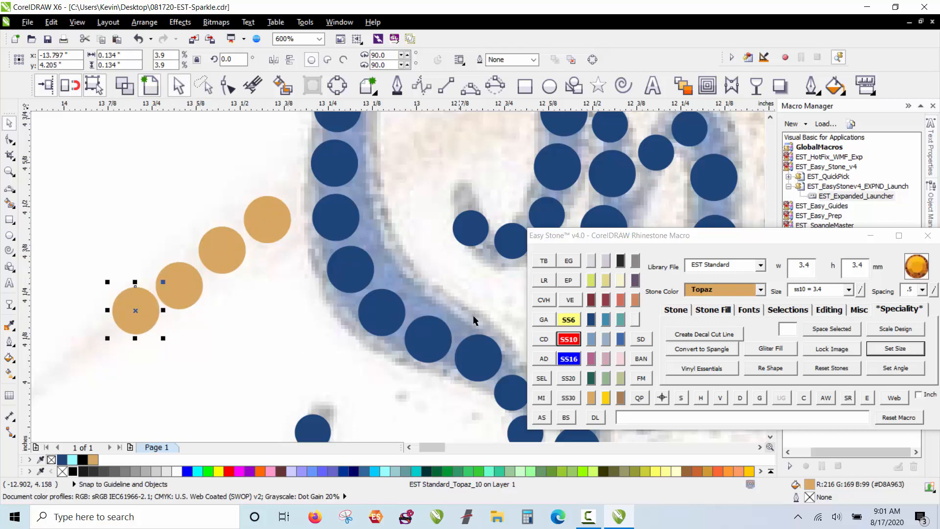
Step: Change the outermost swoosh stone to ss6 and continue the row with two ss6 Topaz copies along the taper
left_click(569, 319)
scroll(334, 245, "down", 1)
scroll(211, 273, "up", 1)
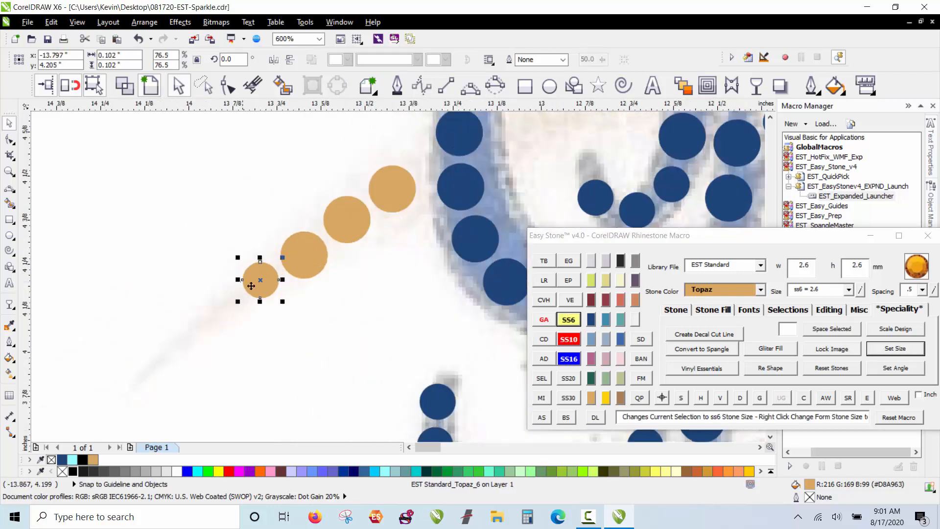
left_click_drag(259, 280, 137, 367)
scroll(286, 305, "up", 1)
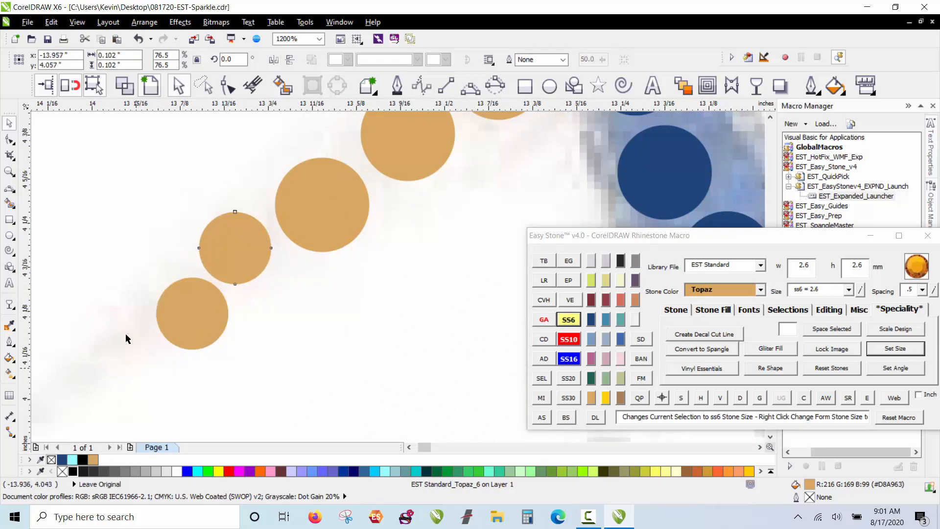
Step: Select all six Topaz stones of the swoosh and respace them evenly
scroll(101, 254, "down", 2)
left_click(101, 254)
scroll(230, 247, "up", 2)
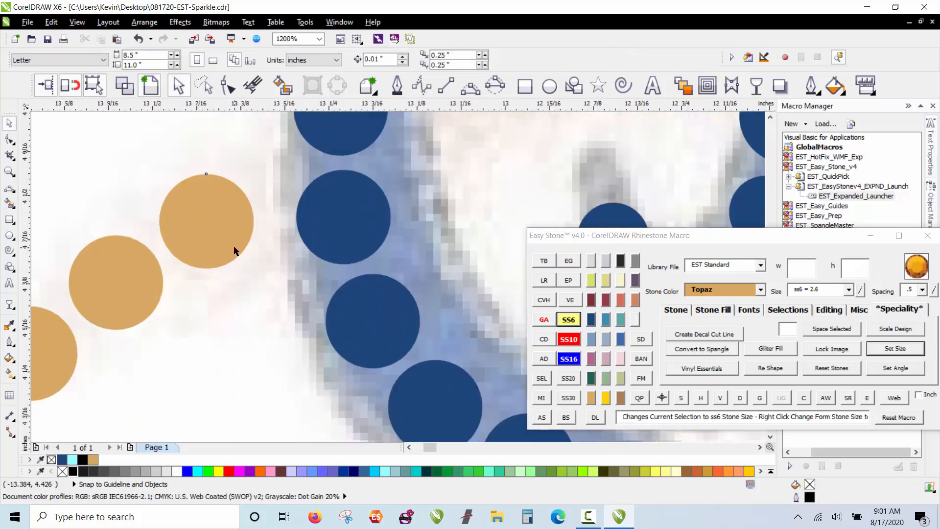
left_click(240, 254)
scroll(237, 242, "down", 2)
left_click(197, 197)
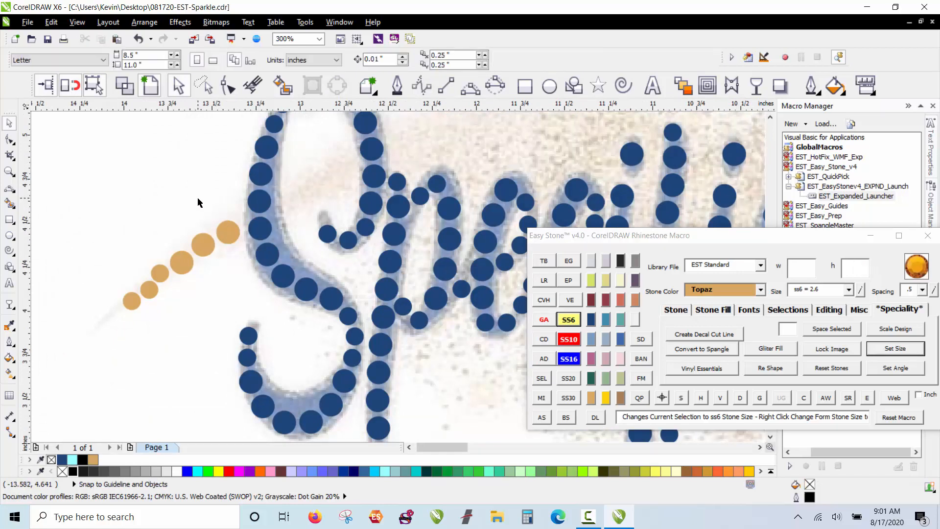
left_click(137, 299)
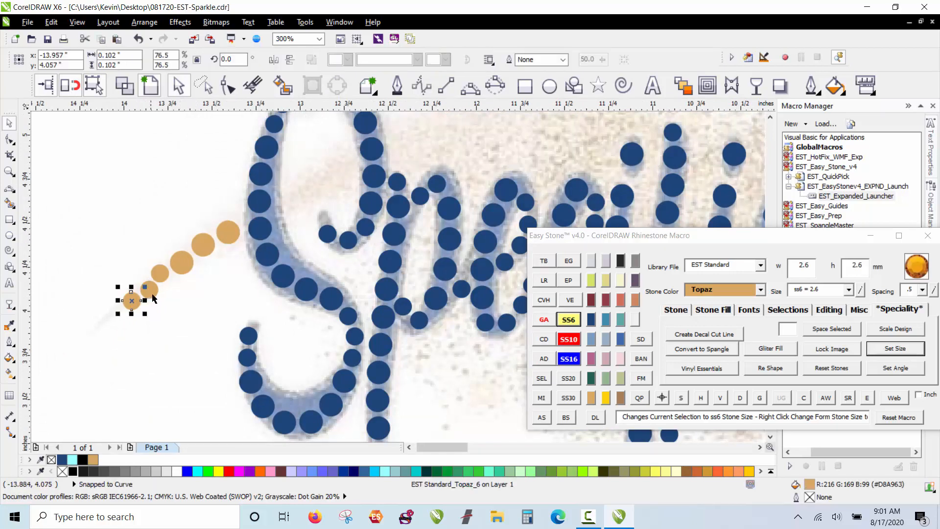
left_click(149, 289, "shift")
left_click(160, 273, "shift")
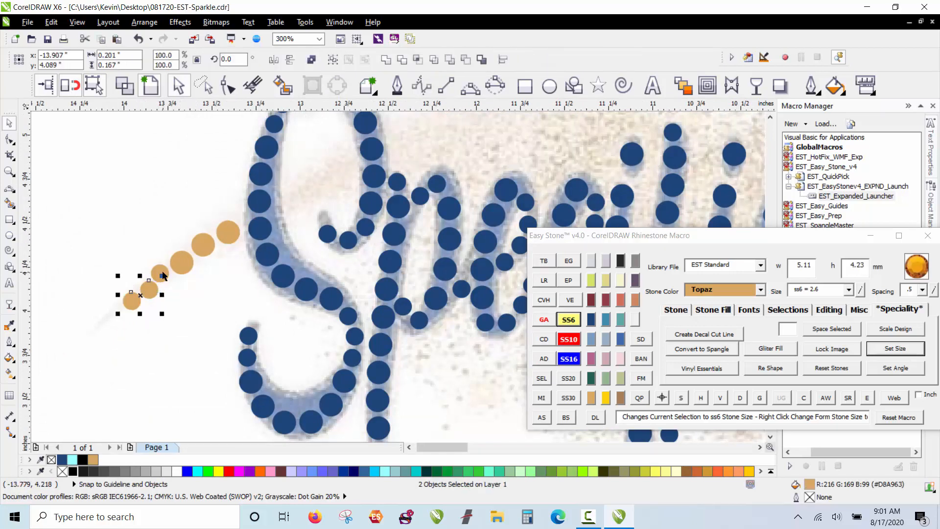
left_click(200, 250, "shift")
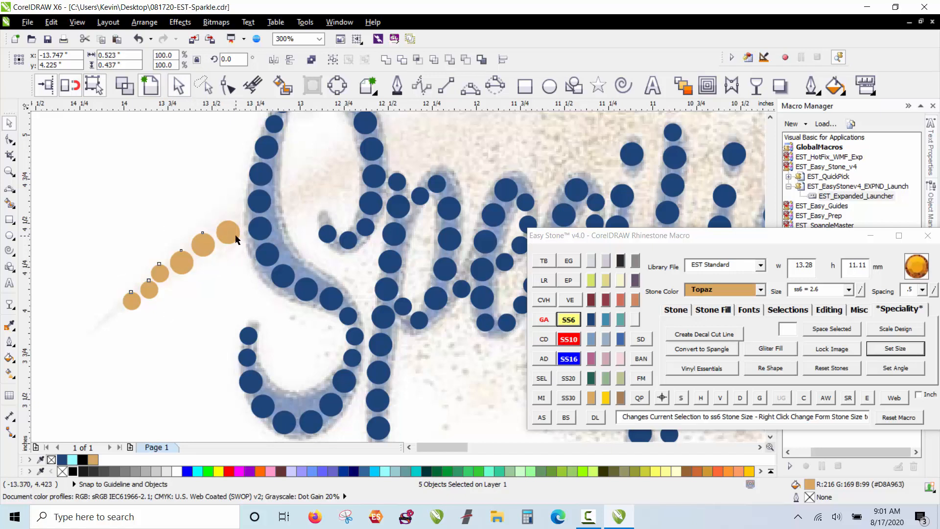
left_click(228, 234, "shift")
right_click(744, 395)
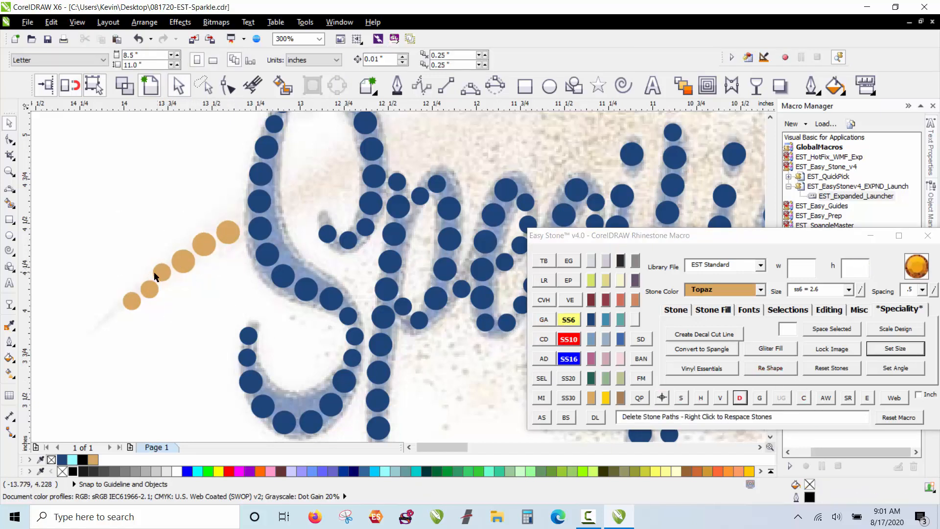
Step: Place two copies of an ss6 Topaz stone inside the lower curve of the first S
left_click_drag(154, 277, 325, 347)
right_click(285, 327)
right_click(325, 346)
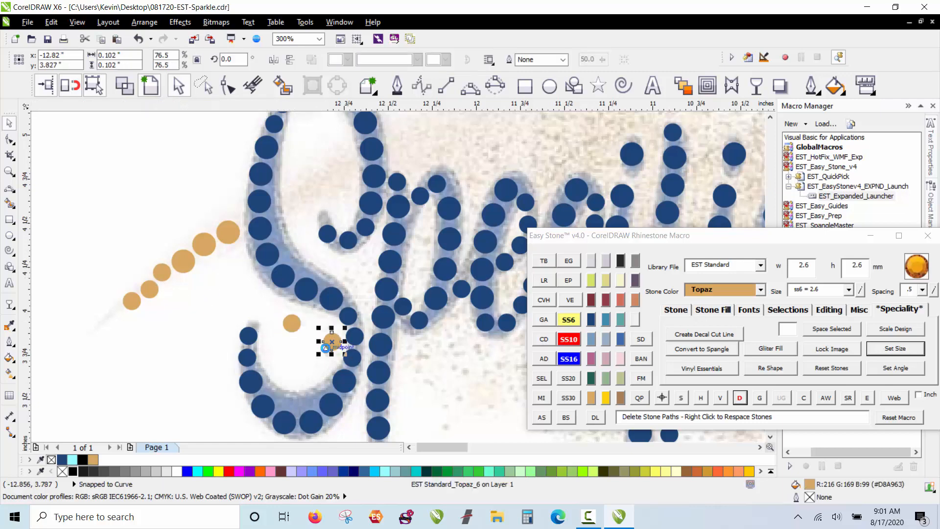
scroll(293, 316, "down", 2)
scroll(286, 313, "up", 2)
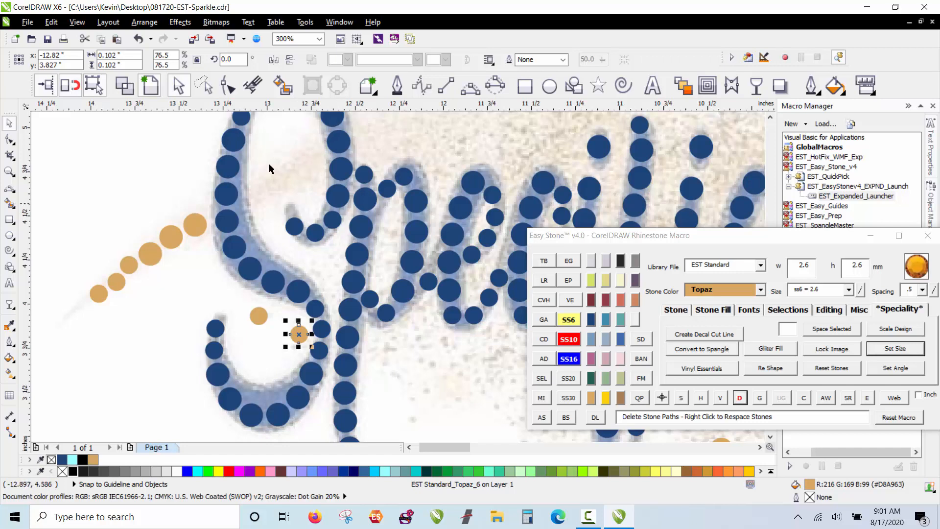
Step: Place two ss6 and two ss10 Topaz stone copies inside the upper loop of the first S
left_click_drag(299, 334, 261, 193)
right_click(261, 194)
left_click_drag(261, 193, 274, 212)
right_click(274, 212)
left_click_drag(195, 234, 316, 165)
Step: Add two more ss6 Topaz copies inside the upper loop of the first S, between the ss10 stones and the inner curl
scroll(306, 172, "up", 1)
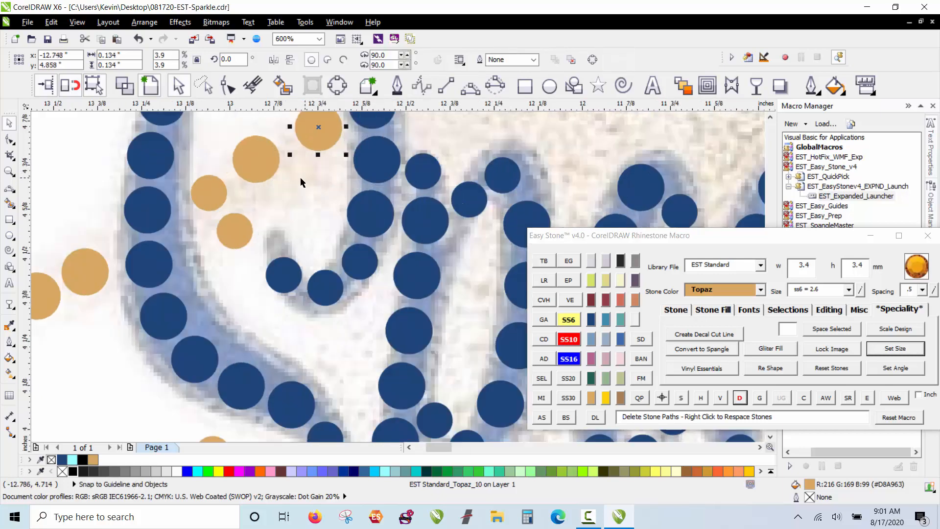
left_click_drag(233, 241, 289, 208)
right_click(325, 177)
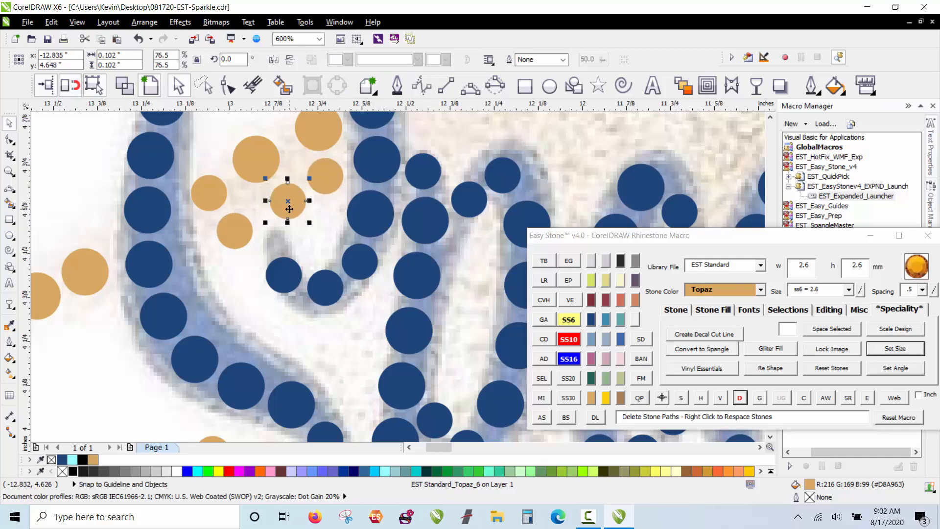
key("Escape")
scroll(217, 224, "down", 2)
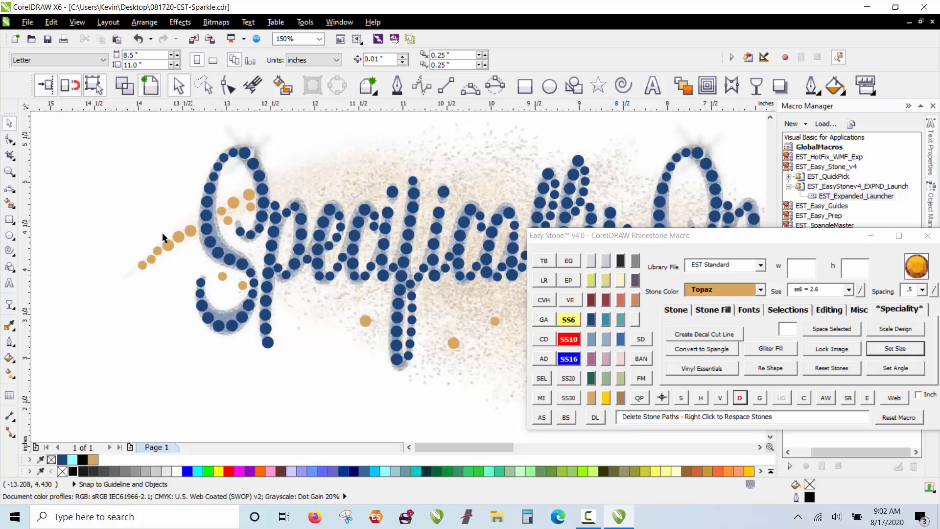
Step: Place two ss6 Topaz copies between the first S and the p, and a column of four inside the p
scroll(163, 237, "down", 1)
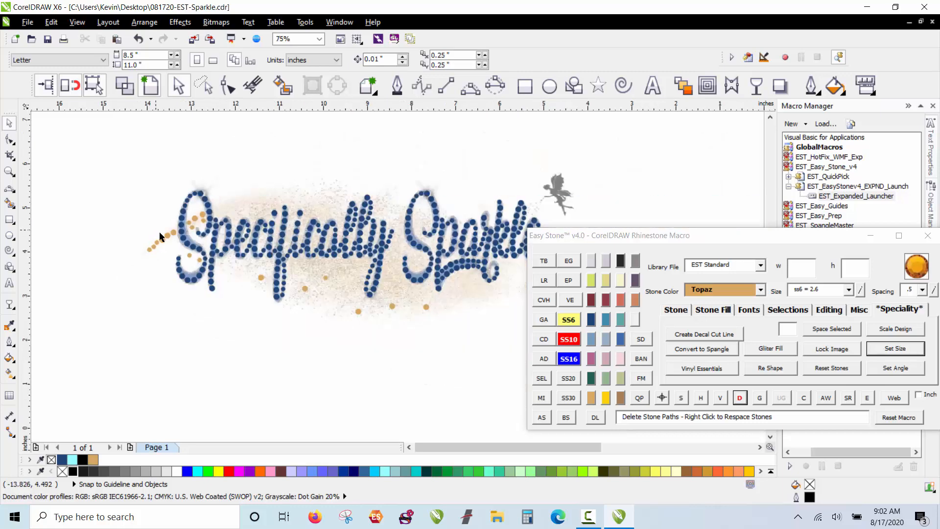
scroll(196, 250, "up", 2)
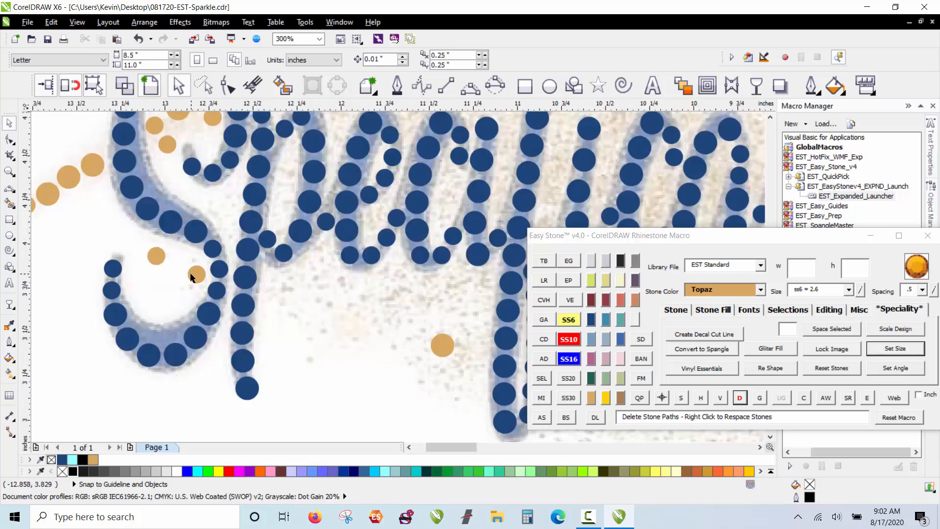
left_click_drag(196, 274, 225, 189)
key("space")
left_click_drag(226, 188, 225, 219)
left_click_drag(226, 219, 284, 190)
key("space")
key("space")
scroll(279, 198, "up", 1)
left_click_drag(294, 235, 284, 222)
scroll(286, 199, "down", 2)
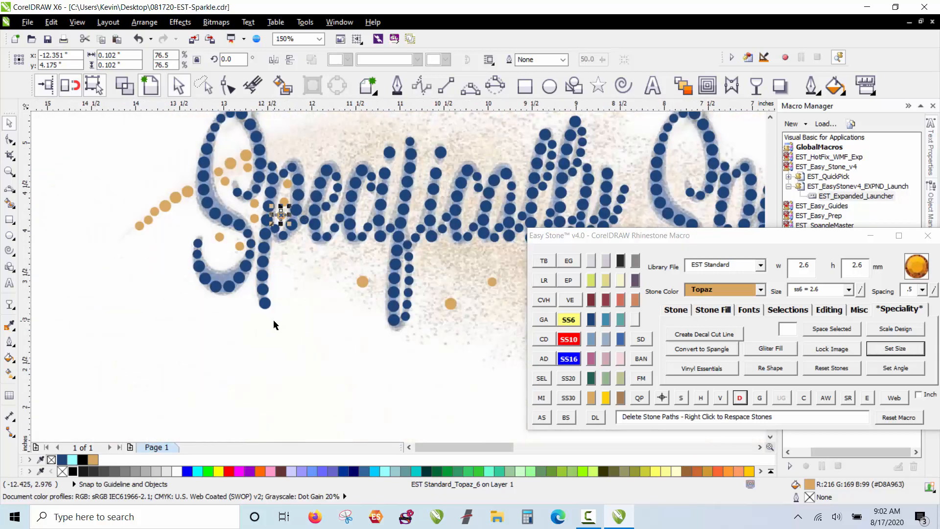
key("Escape")
Step: Place two more ss6 Topaz copies in the gap between the p and the e of Specifically
scroll(292, 158, "up", 3)
left_click_drag(199, 373, 212, 322)
left_click_drag(220, 252, 319, 172)
scroll(228, 221, "down", 2)
scroll(216, 287, "up", 1)
key("space")
key("space")
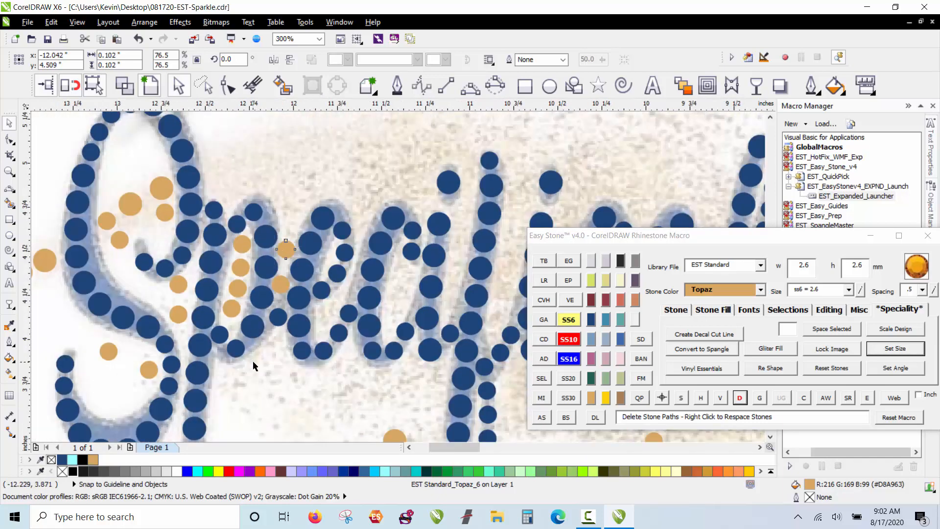
left_click(254, 365)
Step: Continue the stones upward with three ss6 Topaz copies in and above the gap between the p and e
scroll(297, 261, "up", 3)
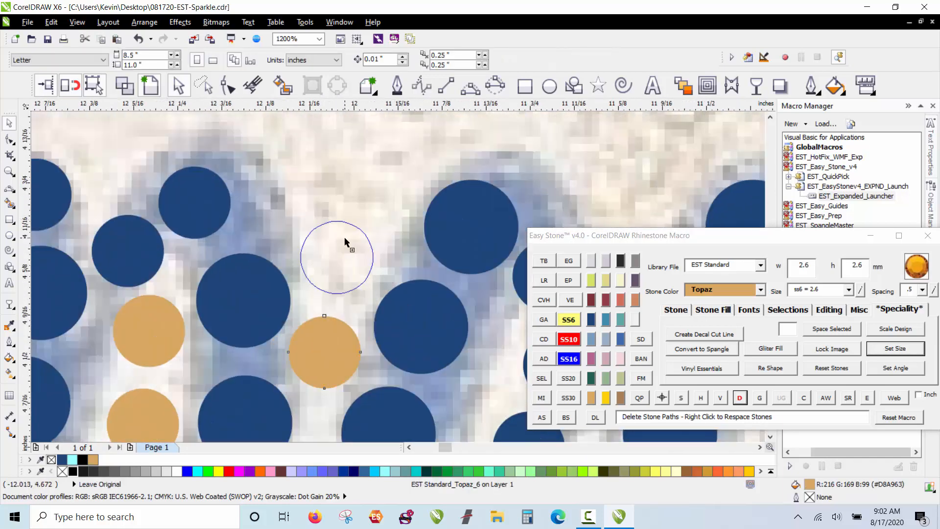
left_click(338, 255)
left_click(393, 165)
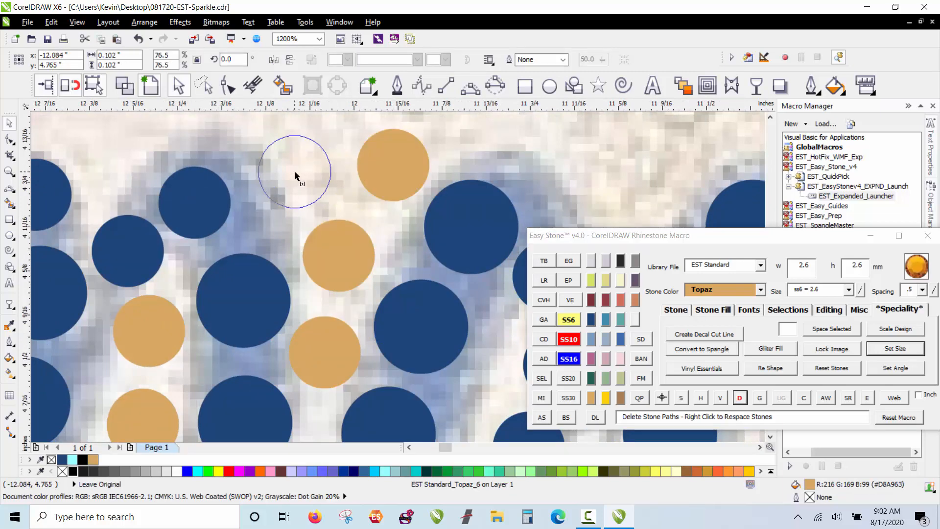
scroll(294, 172, "down", 3)
key("Escape")
Step: Scatter five copies of an ss10 Topaz stone below the p, e and c of Specifically
scroll(275, 260, "up", 1)
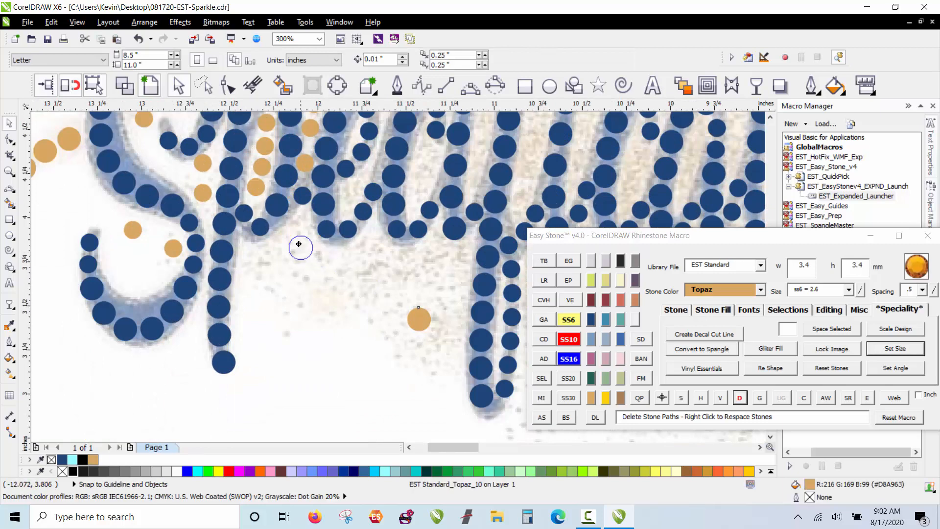
left_click(299, 221)
left_click(287, 260)
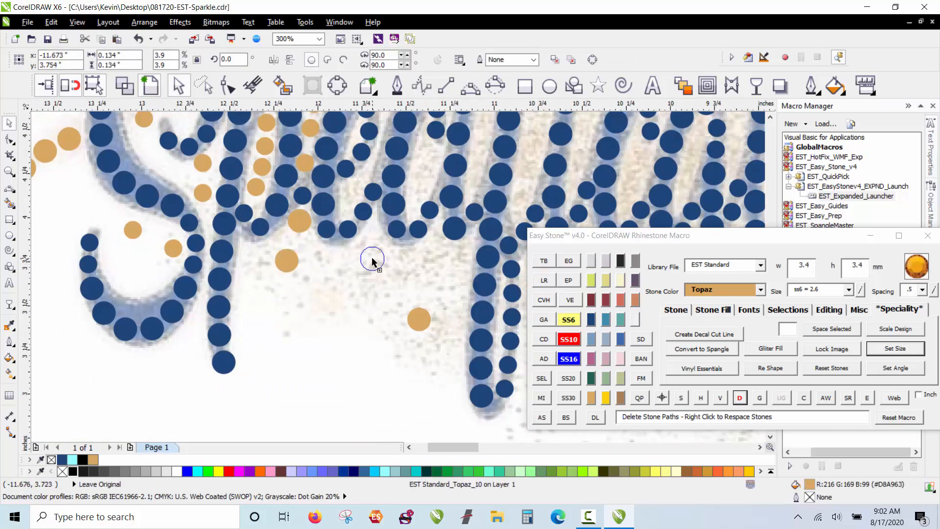
left_click(375, 268)
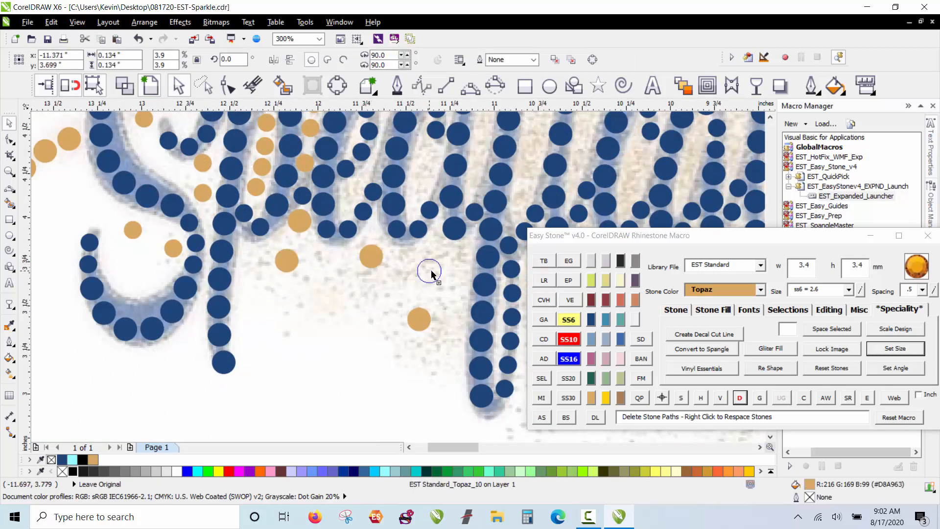
left_click(448, 343)
Step: Scatter eight ss10 Topaz copies above the letters from the first S to the first i of Specifically
scroll(245, 287, "down", 2)
scroll(251, 233, "up", 2)
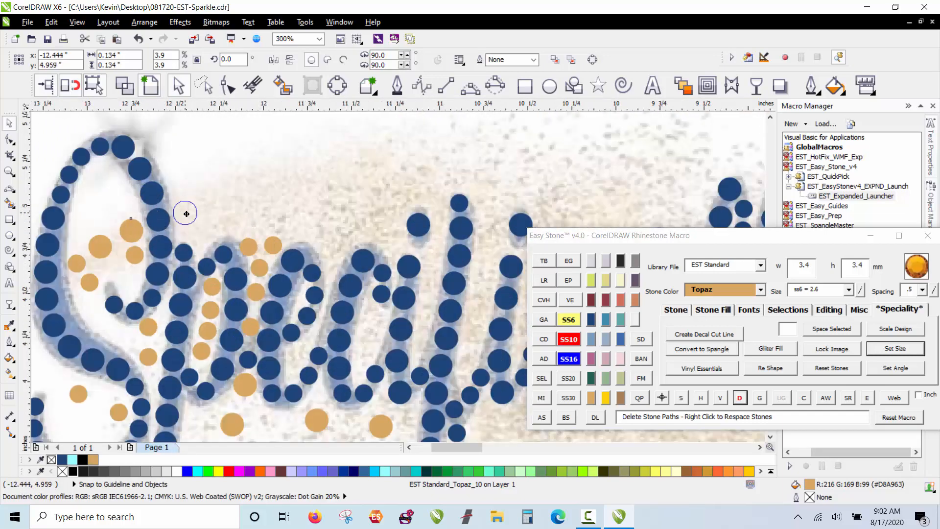
left_click(198, 230)
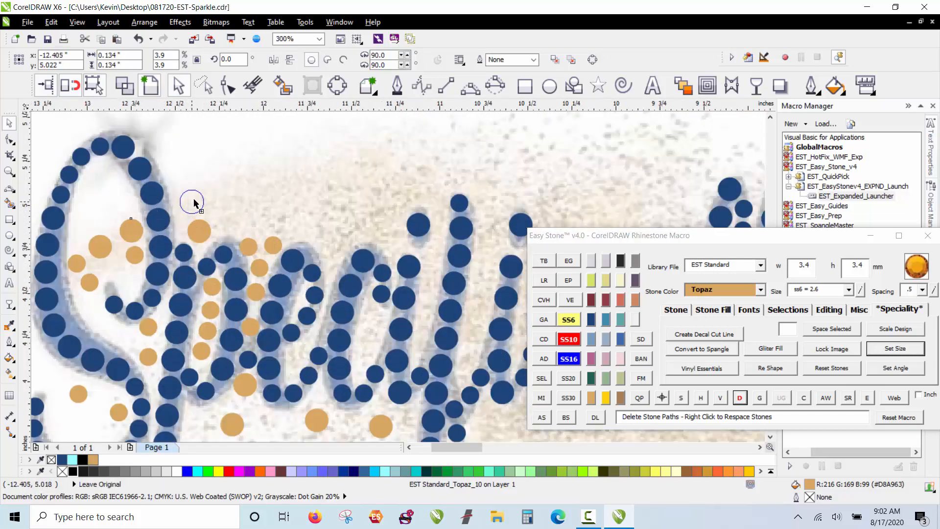
left_click(192, 201)
left_click(230, 187)
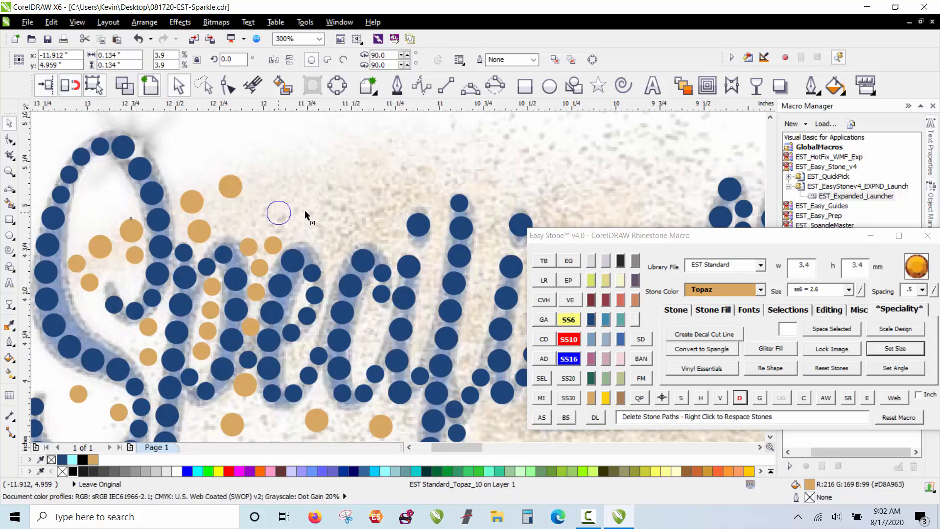
left_click(279, 212)
left_click(333, 240)
left_click(388, 228)
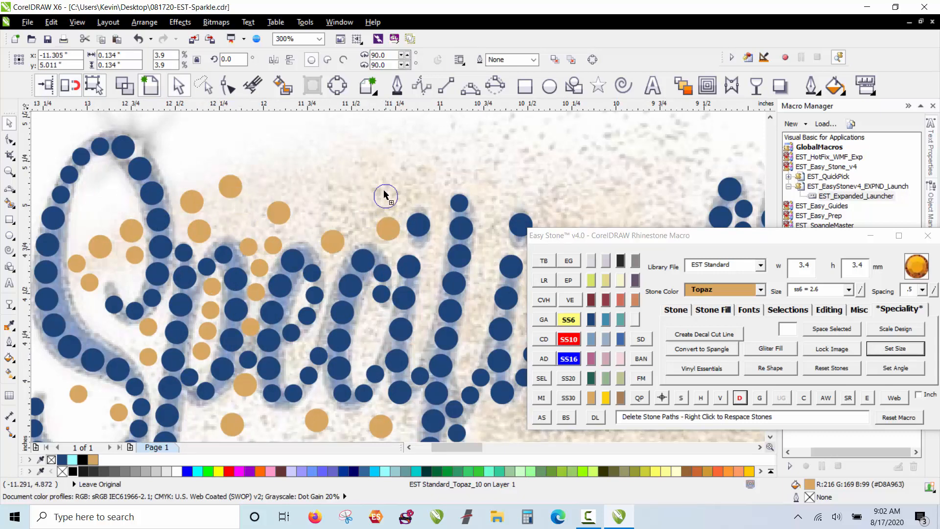
left_click(382, 189)
left_click(322, 187)
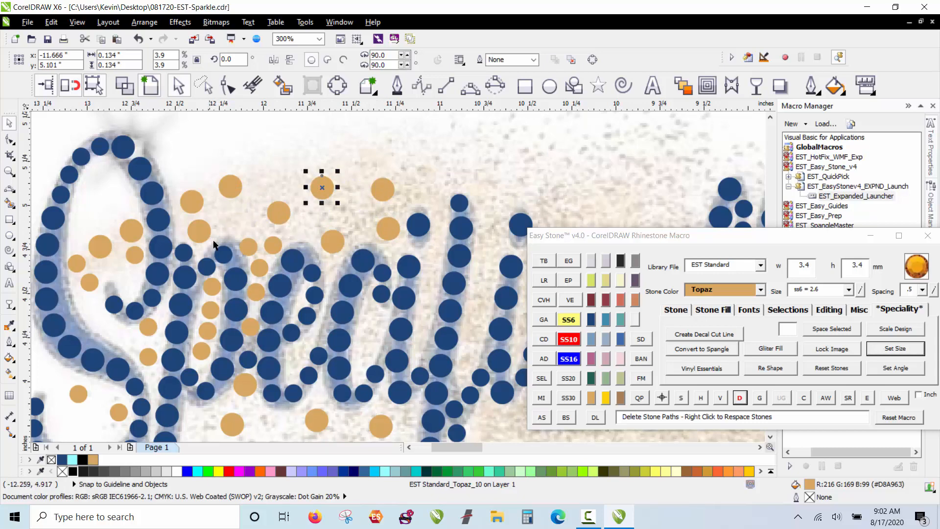
left_click(274, 184)
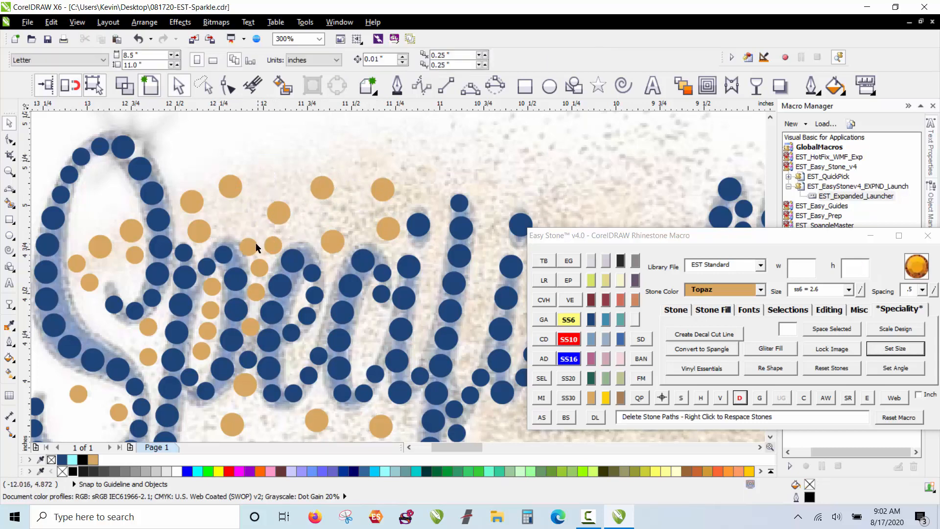
Step: Place four ss6 Topaz copies in a loose row above the ss10 stones near the first S
left_click_drag(257, 246, 220, 142)
key("space")
key("space")
left_click_drag(428, 157, 433, 141)
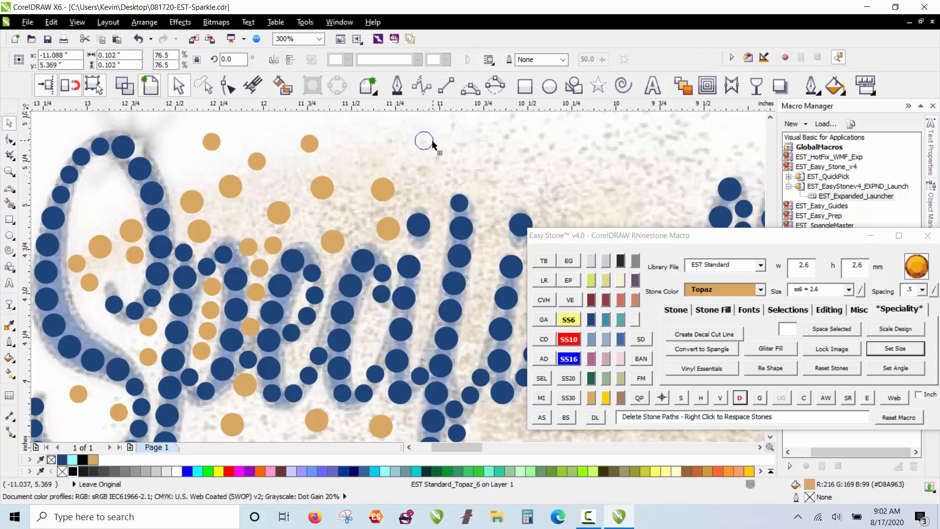
Step: Scatter eight ss6 Topaz copies over the speckled area above the middle letters of Specifically
scroll(131, 262, "down", 2)
scroll(313, 195, "up", 2)
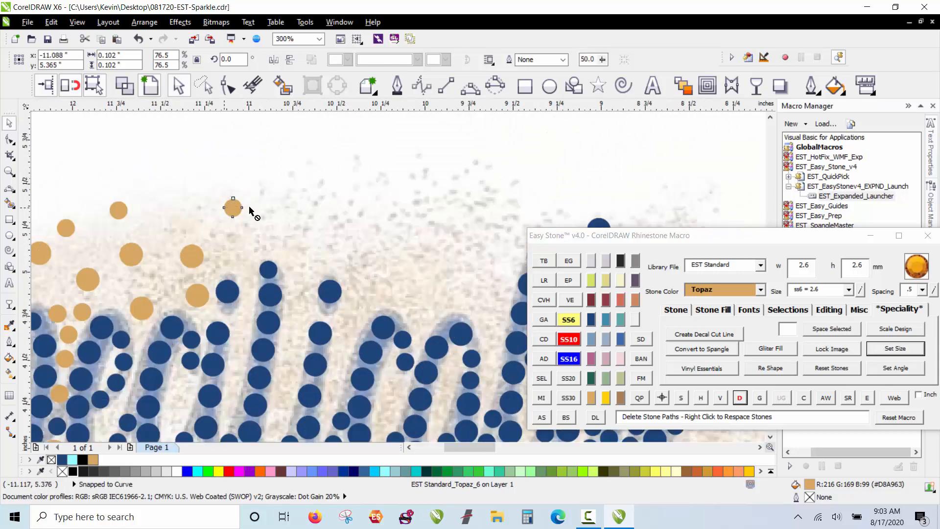
left_click_drag(226, 207, 346, 204)
key("space")
key("space")
left_click_drag(346, 205, 282, 188)
key("space")
left_click_drag(282, 188, 409, 178)
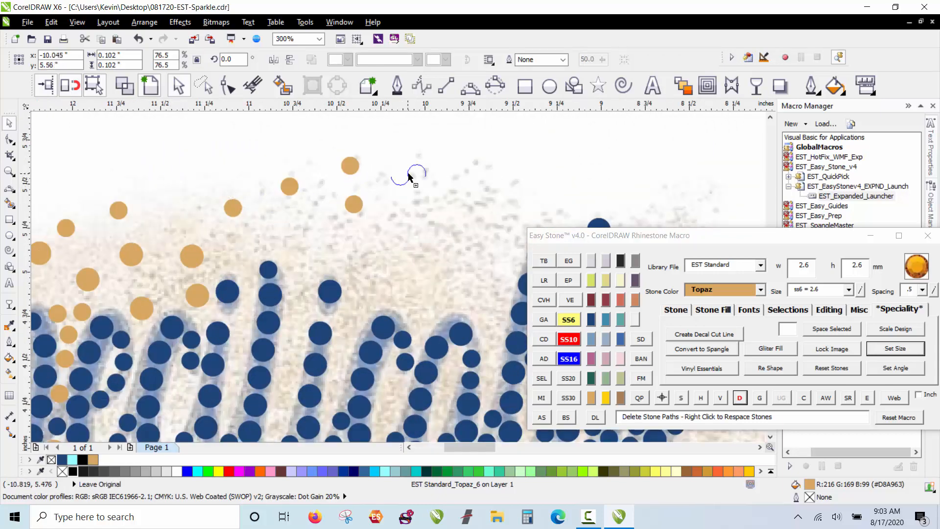
key("space")
left_click_drag(505, 210, 400, 245)
key("space")
key("space")
scroll(292, 207, "down", 2)
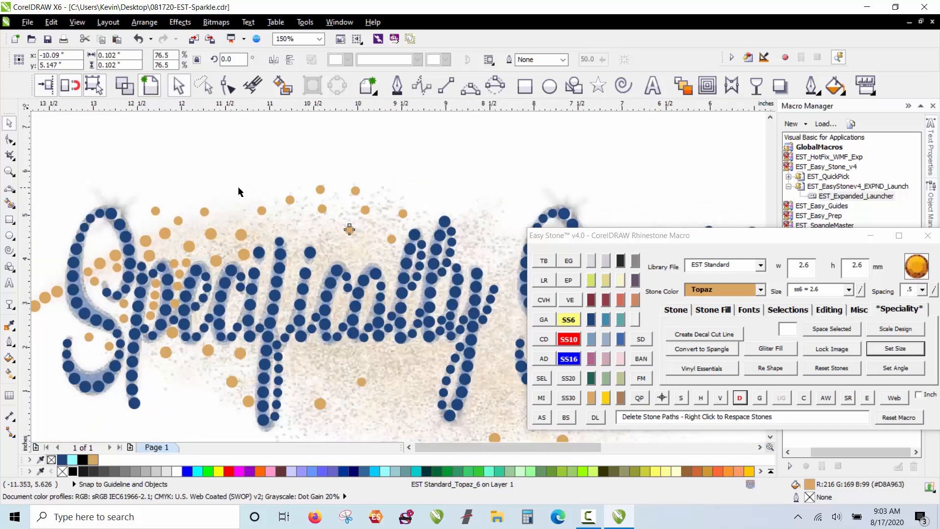
left_click(254, 153)
Step: Place four ss10 Topaz copies around the tail of the y and between it and the second S
scroll(246, 227, "up", 1)
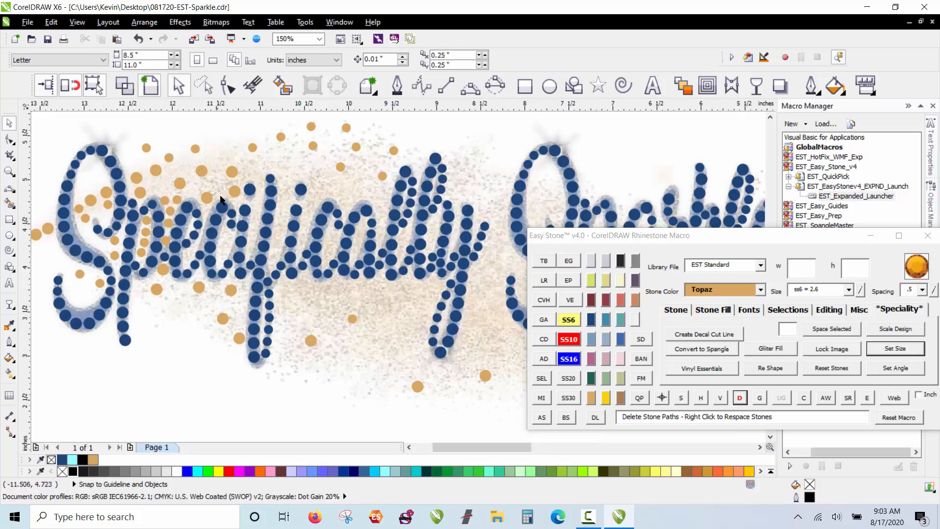
left_click_drag(412, 306, 492, 271)
key("space")
key("space")
scroll(80, 200, "down", 1)
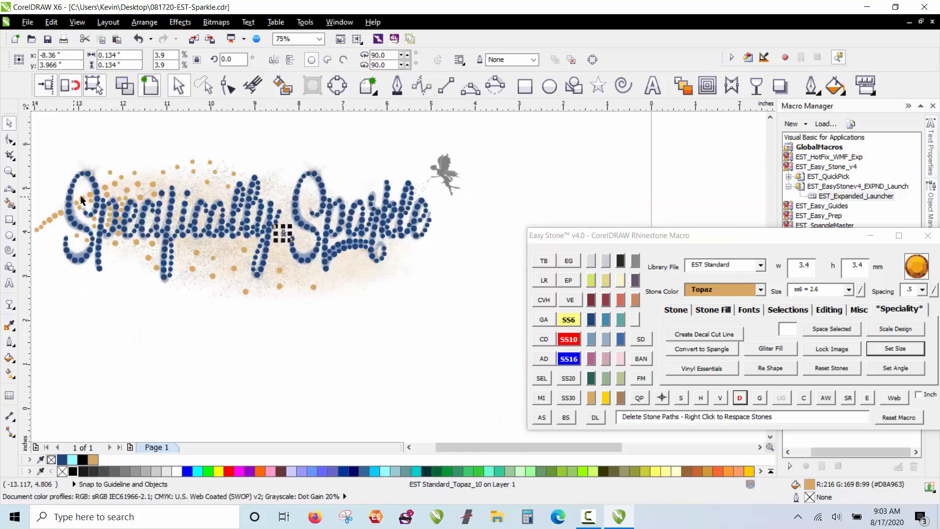
Step: Place a copy of the selected ss10 Topaz stone inside the p of Sparkle
scroll(342, 228, "up", 2)
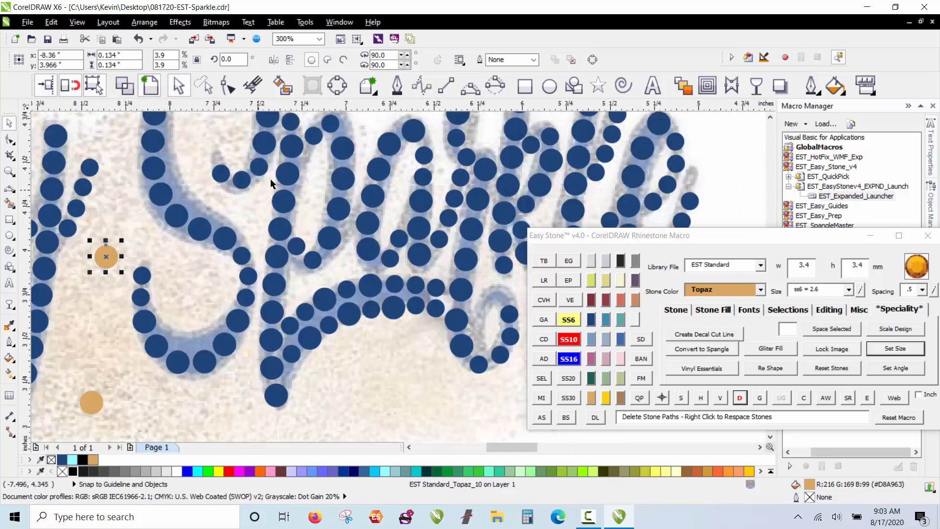
scroll(270, 195, "up", 1)
scroll(272, 220, "down", 1)
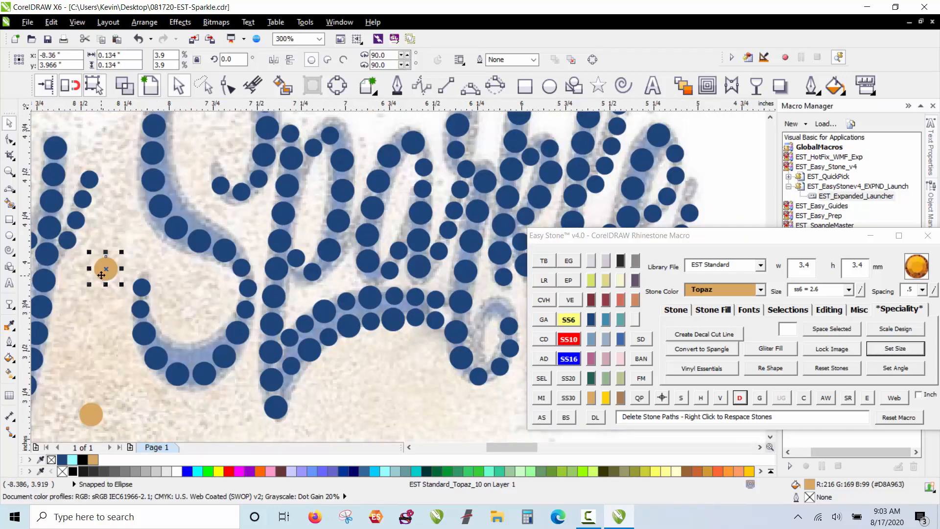
left_click_drag(106, 269, 315, 169)
scroll(323, 141, "up", 1)
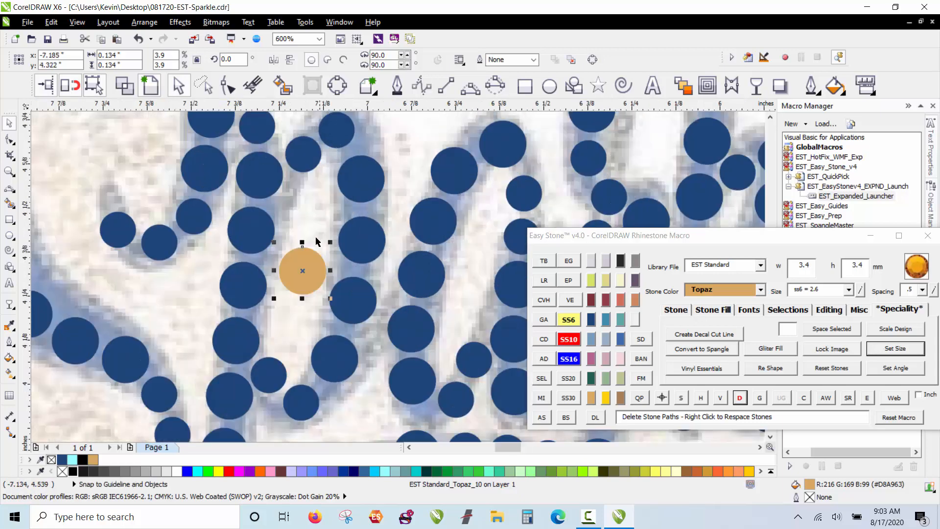
Step: Duplicate that stone above itself in the p, resize the copy to ss6, and place a second ss6 stone higher up
mouse_move(310, 259)
left_mouse_down()
mouse_move(309, 212)
mouse_move(321, 211)
mouse_move(323, 223)
mouse_move(323, 165)
mouse_move(318, 260)
mouse_move(312, 254)
left_mouse_up()
right_click(321, 211)
left_click(568, 319)
scroll(306, 226, "up", 1)
scroll(304, 161, "down", 1)
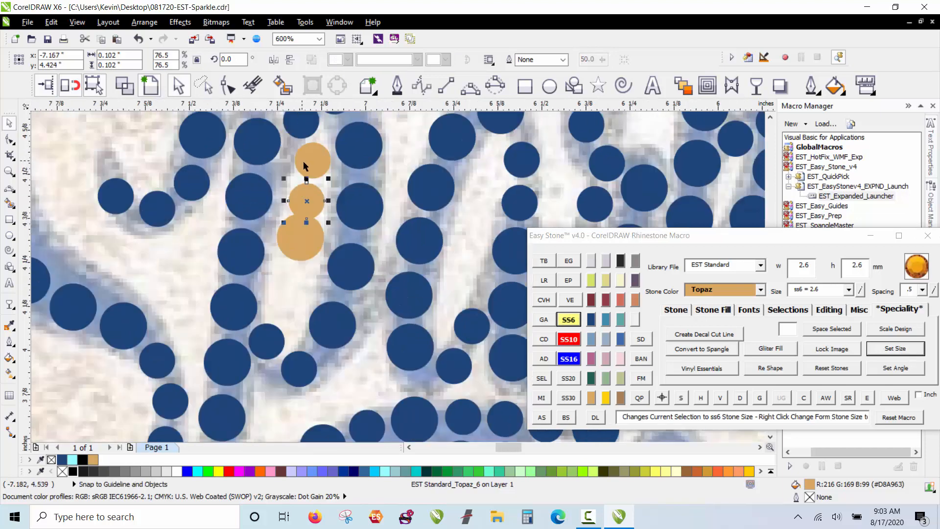
scroll(297, 272, "up", 1)
Step: Adjust the stones in the p of Sparkle and place an ss6 Topaz copy below the ss10 stone
left_click_drag(314, 212, 309, 230)
left_click_drag(304, 158, 274, 313)
scroll(279, 298, "down", 1)
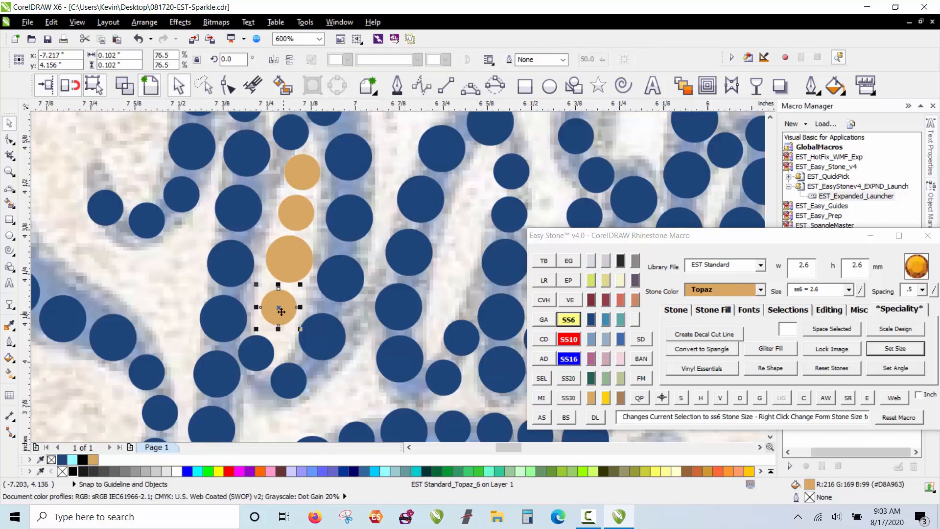
Step: Place three ss6 Topaz copies inside the a of Sparkle and one between the a and r
scroll(281, 311, "down", 1)
scroll(273, 298, "up", 1)
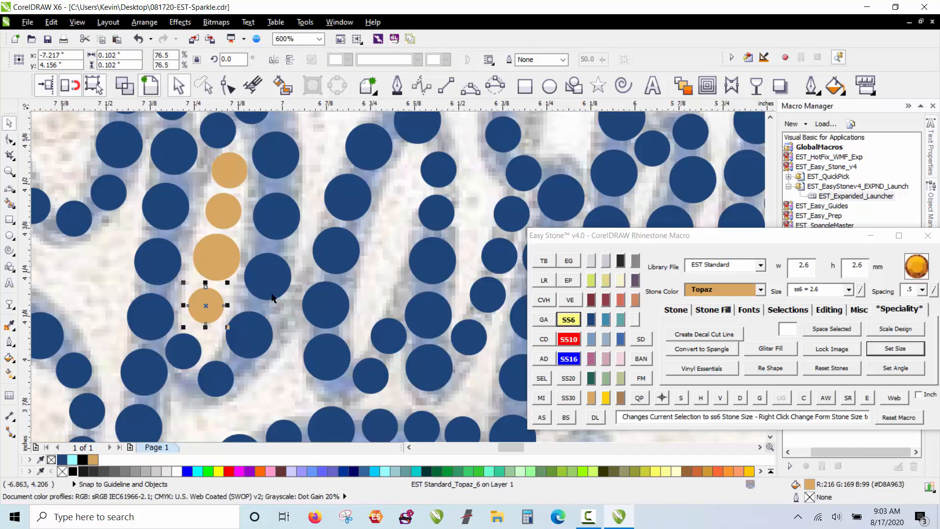
left_click_drag(205, 323, 478, 204)
key("space")
key("space")
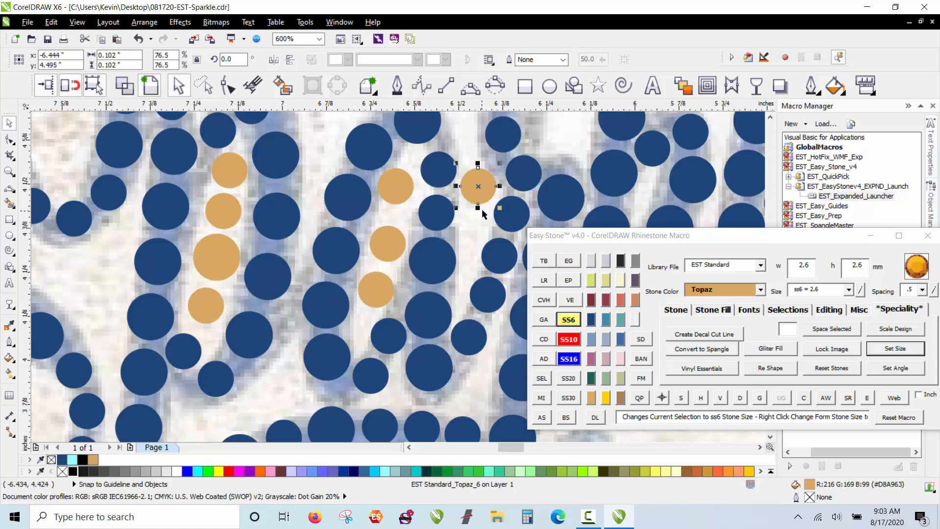
scroll(450, 206, "down", 2)
key("Escape")
scroll(283, 215, "down", 1)
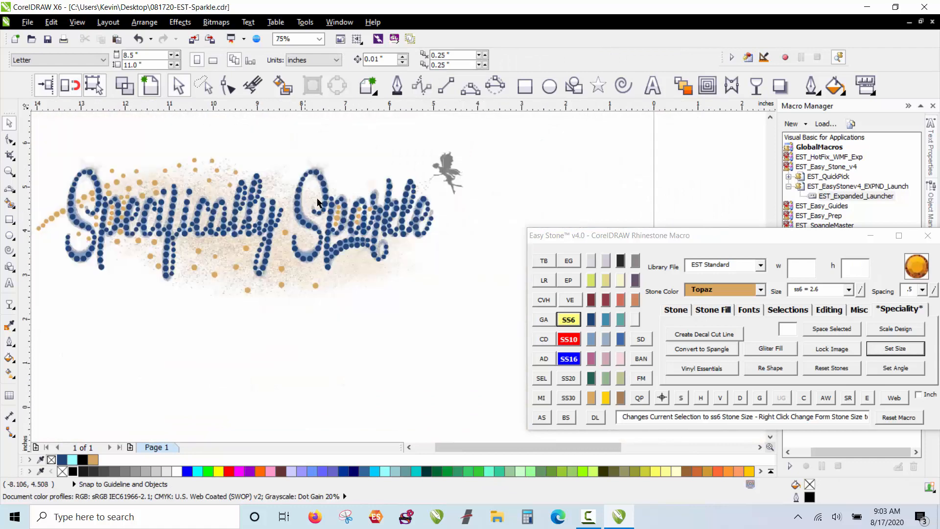
Step: Scatter six ss6 Topaz copies below Sparkle, from the underline's end loop back toward the second S
scroll(428, 240, "up", 2)
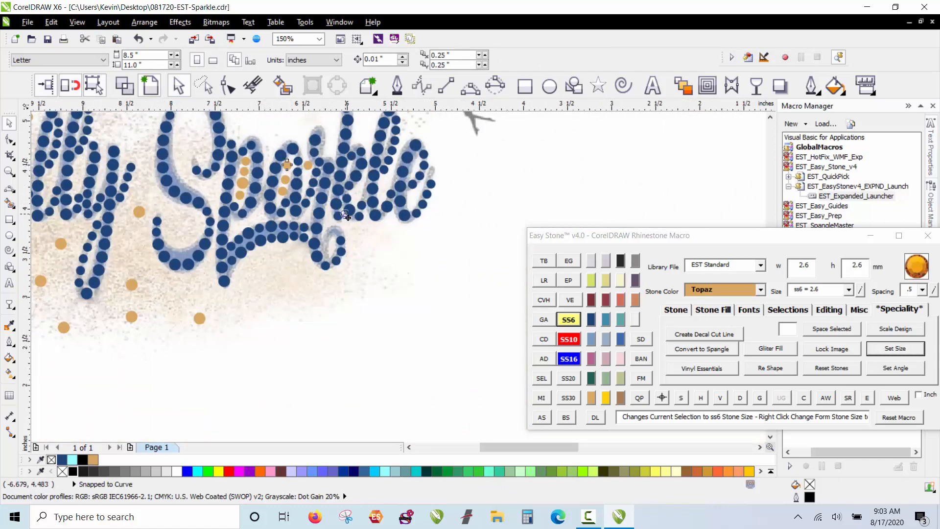
mouse_move(381, 245)
left_mouse_down()
mouse_move(379, 266)
mouse_move(365, 241)
left_mouse_up()
key("space")
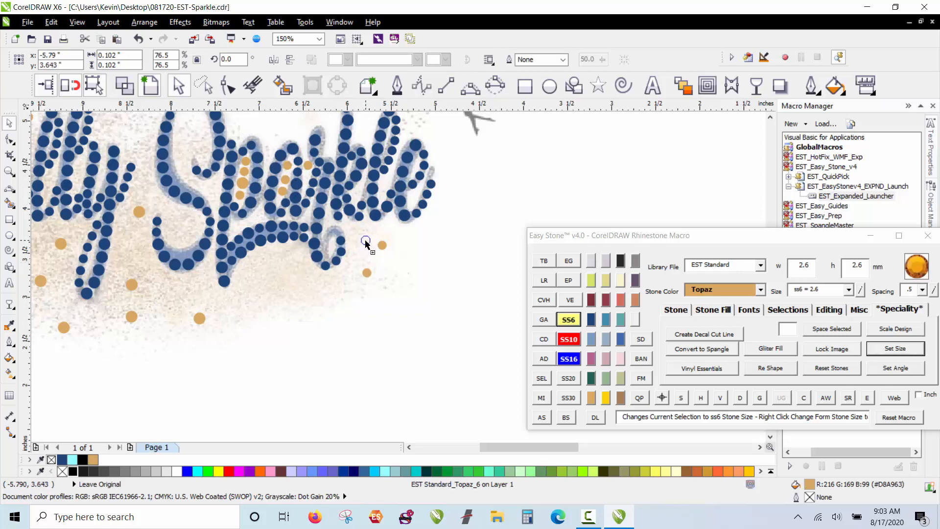
key("space")
left_click_drag(277, 298, 194, 307)
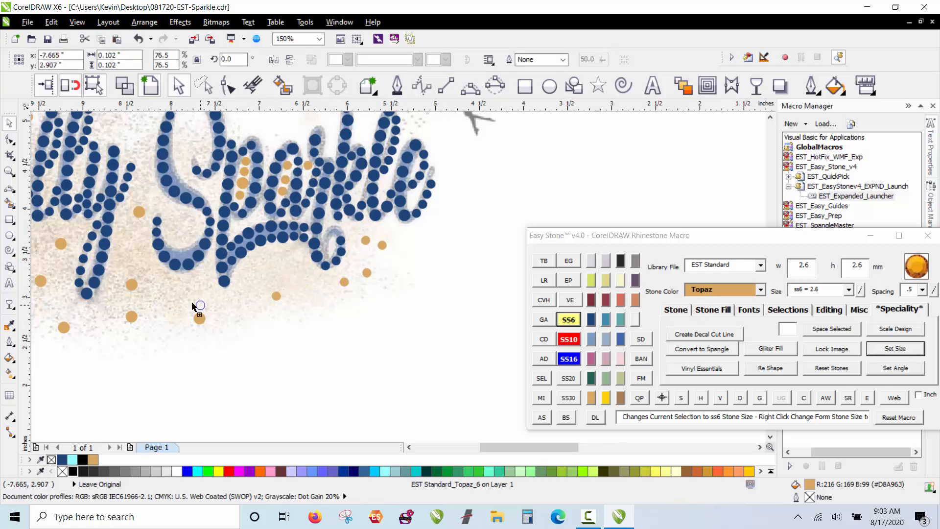
Step: Place two ss10 Topaz copies below the Sparkle underline and one inside the upper loop of the second S
left_click_drag(131, 285, 186, 143)
key("space")
key("space")
Step: Scatter ss6 Topaz copies above the p of Sparkle, beside the fairy's wand, and in the gap between the two words
scroll(282, 347, "down", 1)
scroll(283, 238, "up", 1)
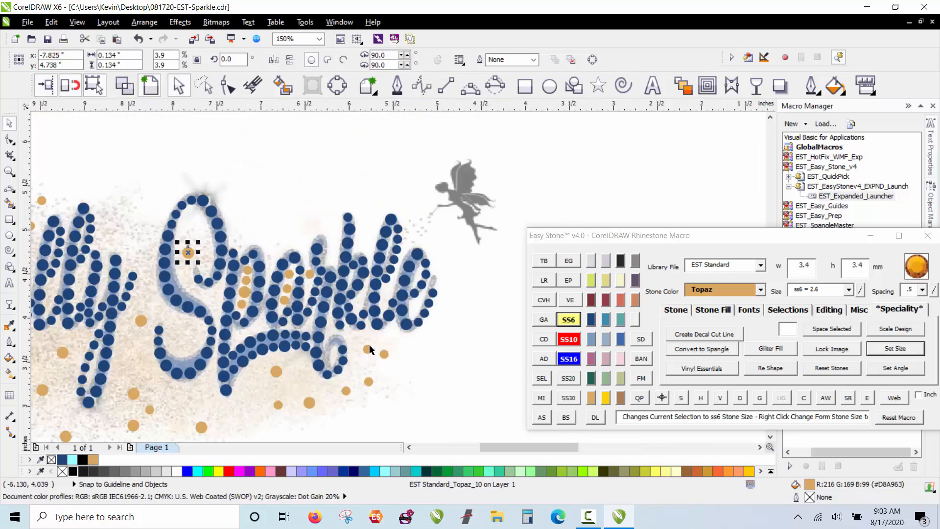
left_click(368, 349)
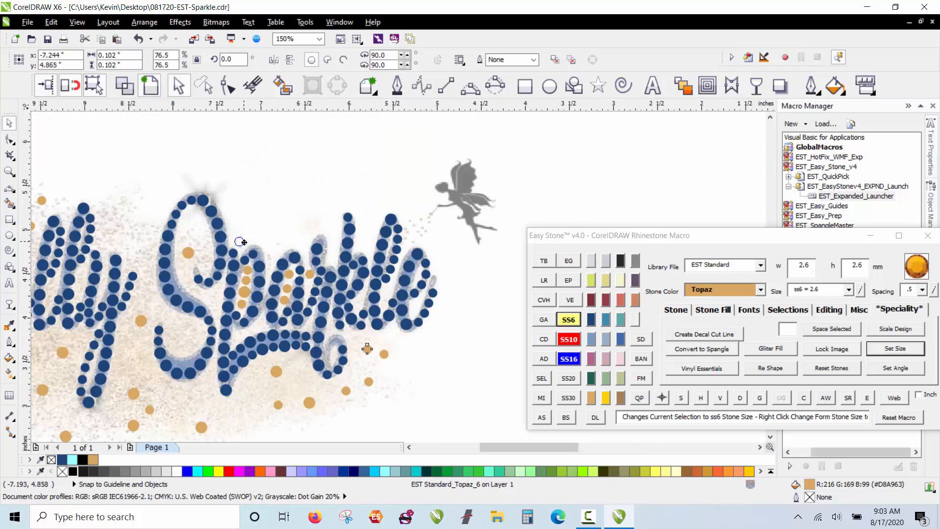
left_click_drag(240, 241, 414, 232)
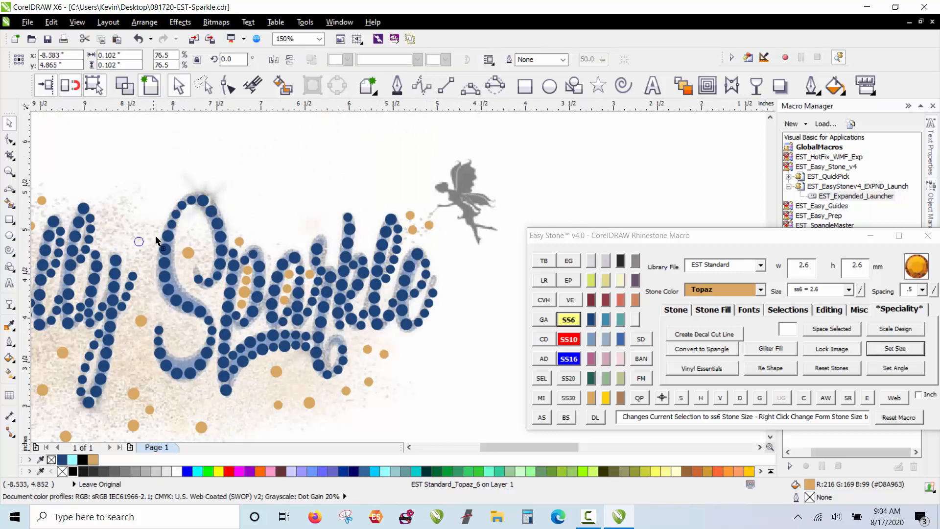
left_click_drag(150, 246, 128, 219)
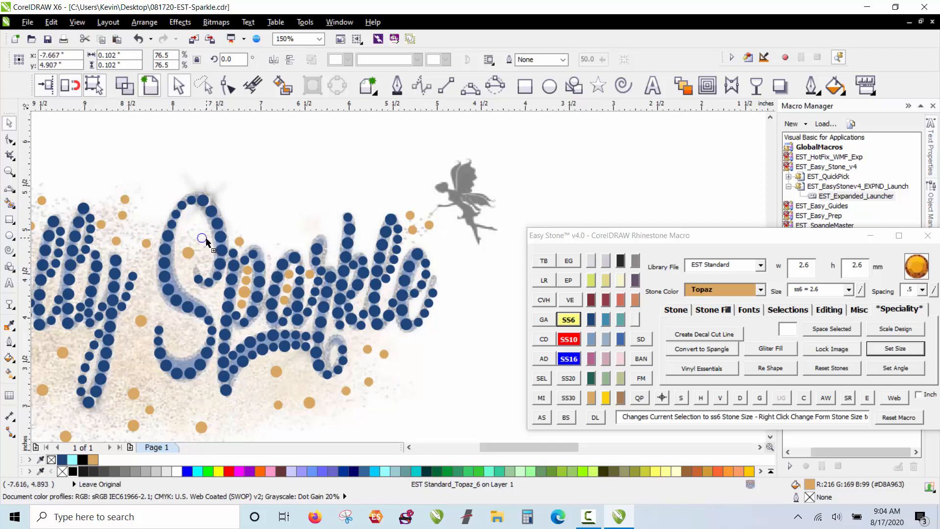
Step: Fill the upper loop of the second S with five ss10 Topaz copies and scattered ss6 copies around them
scroll(195, 256, "up", 2)
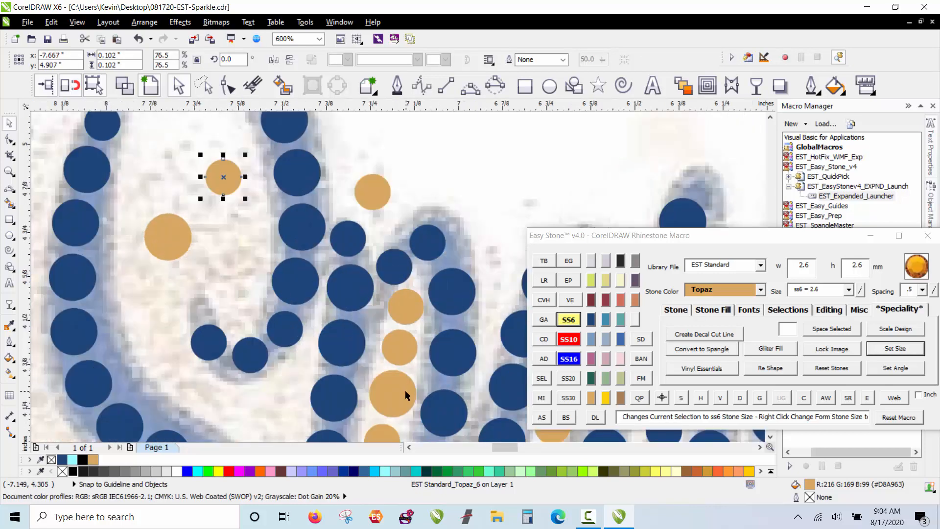
left_click_drag(405, 395, 146, 325)
key("space")
key("space")
key("space")
left_click_drag(212, 189, 160, 157)
key("space")
scroll(160, 157, "down", 1)
scroll(182, 275, "up", 1)
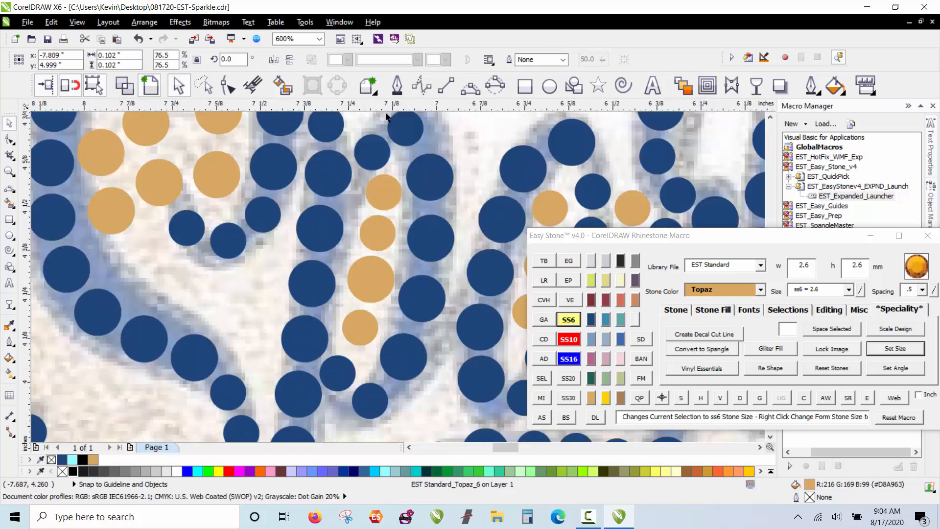
Step: Place two ss6 Topaz copies in the gap between the k and l of Sparkle
scroll(146, 196, "down", 2)
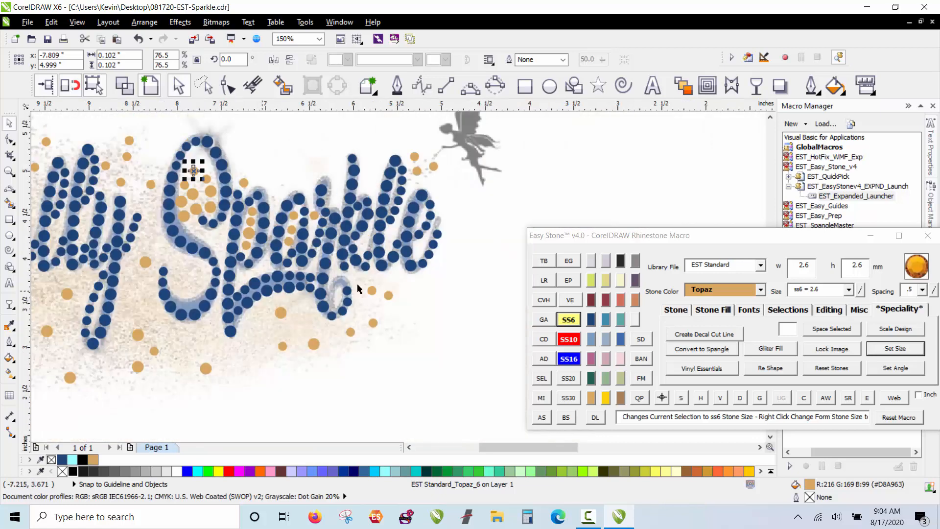
scroll(397, 241, "up", 1)
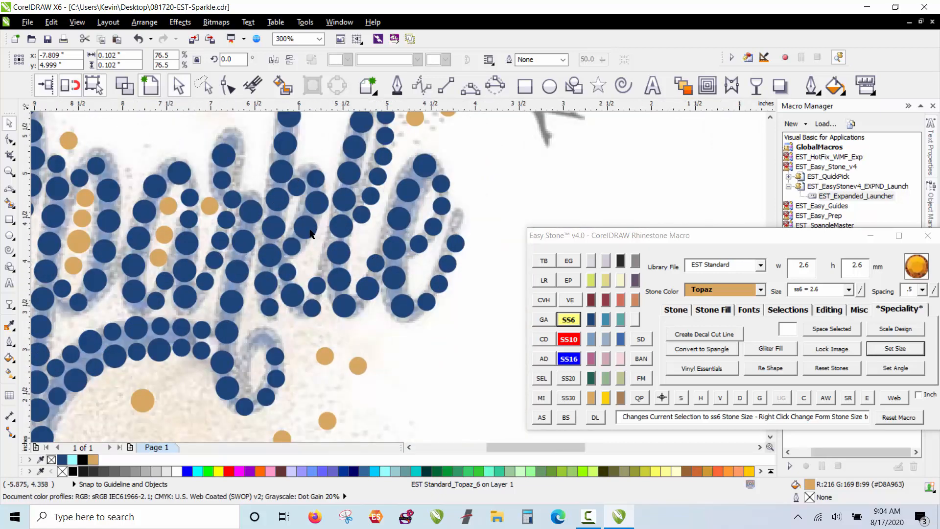
scroll(349, 318, "down", 1)
scroll(323, 279, "up", 1)
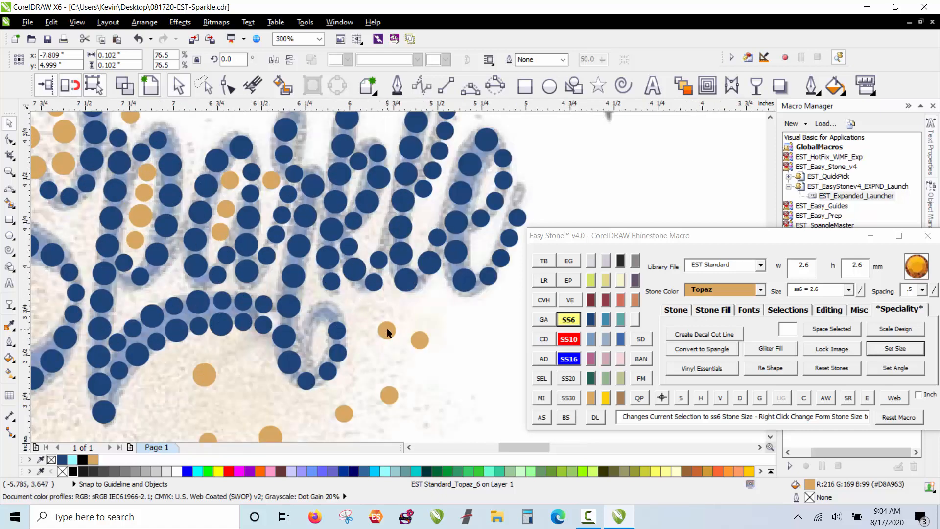
left_click_drag(386, 332, 401, 166)
scroll(371, 240, "up", 2)
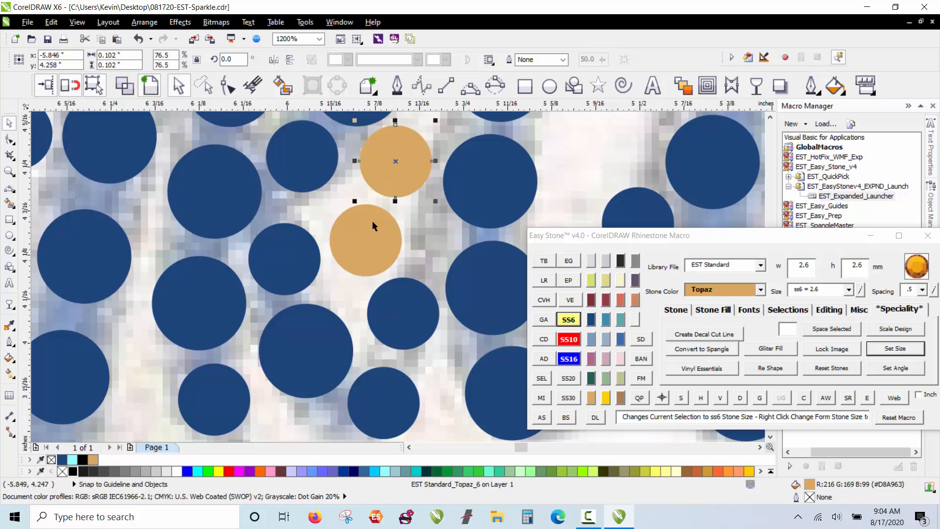
Step: Add another ss6 Topaz copy to the cluster beside the fairy's wand and change the cluster's lowest stone to ss10, shifting it towards the middle
scroll(372, 225, "down", 3)
scroll(374, 255, "up", 1)
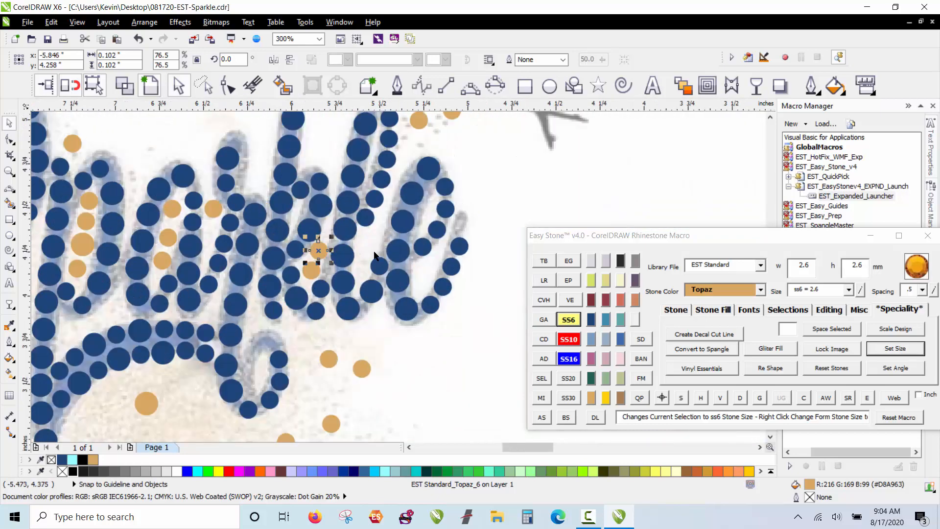
scroll(361, 189, "down", 1)
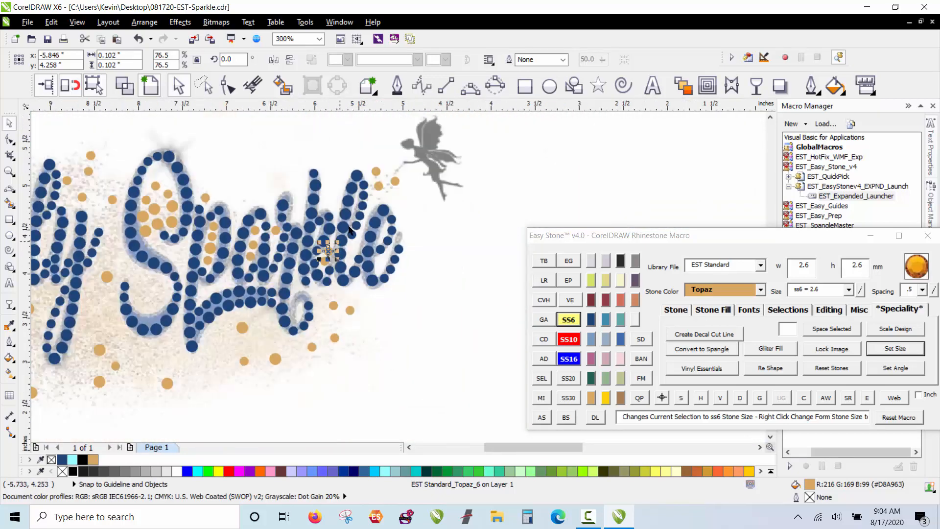
scroll(396, 185, "up", 4)
left_click_drag(368, 165, 363, 150)
left_click(283, 269)
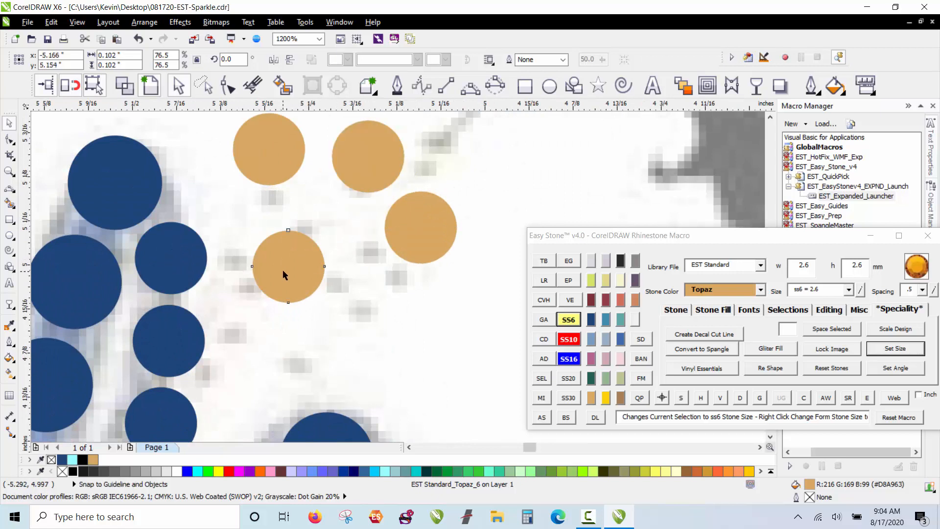
left_click(568, 338)
left_click_drag(296, 258, 337, 245)
Step: Surround the ss10 stone near the fairy's wand with three more ss6 Topaz copies and even out their spacing
left_click_drag(367, 156, 412, 305)
right_click(413, 305)
left_click_drag(409, 311, 270, 346)
right_click(278, 351)
left_click_drag(269, 344, 235, 227)
right_click(233, 232)
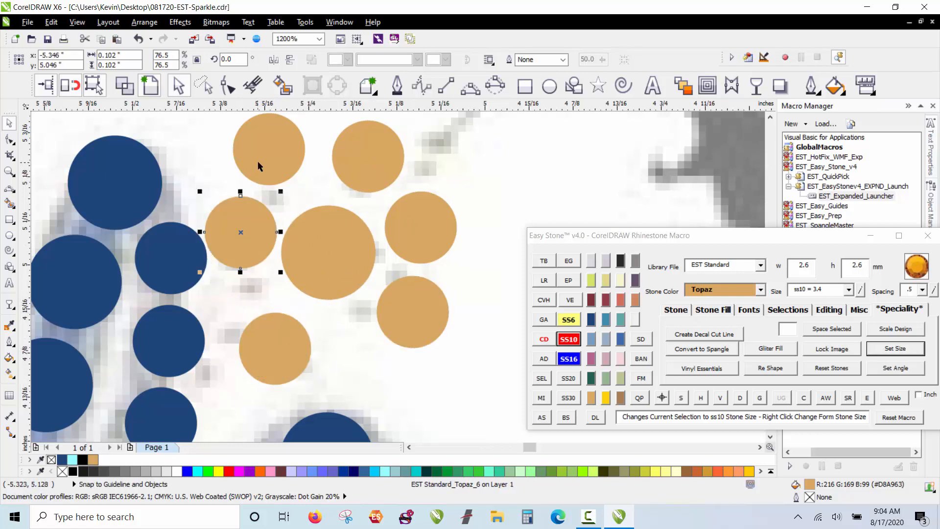
left_click_drag(258, 162, 267, 149)
left_click_drag(247, 234, 250, 218)
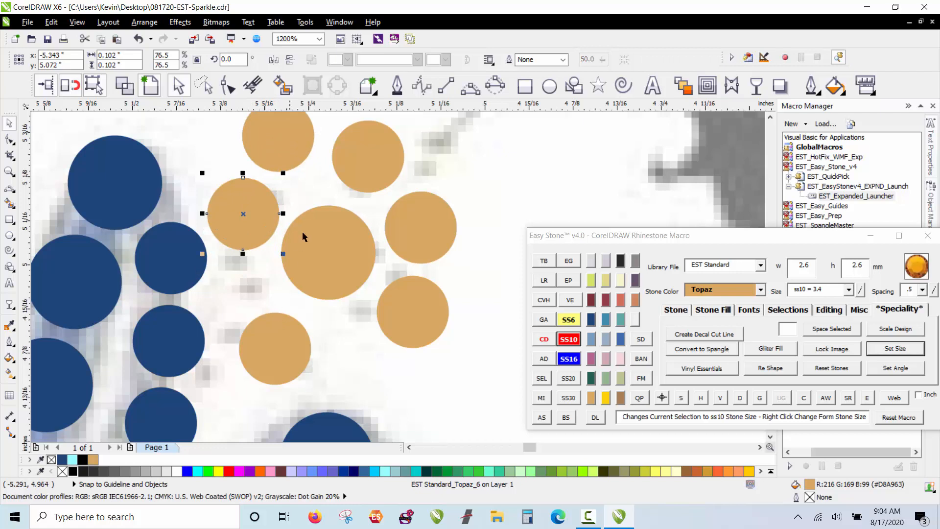
scroll(307, 235, "down", 3)
left_click(368, 250)
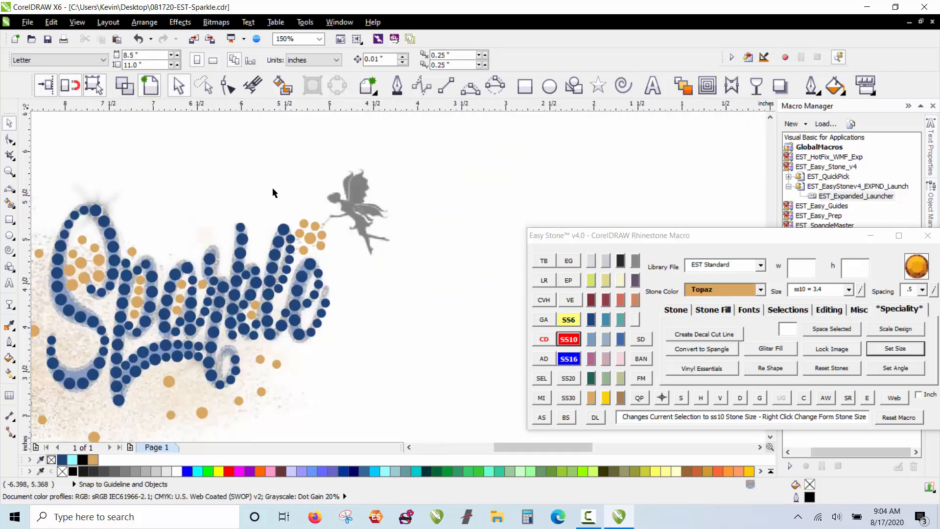
Step: Place an ss6 Topaz copy below the l of Sparkle, just above the two scattered stones
scroll(272, 193, "down", 1)
scroll(285, 223, "down", 1)
scroll(151, 257, "up", 1)
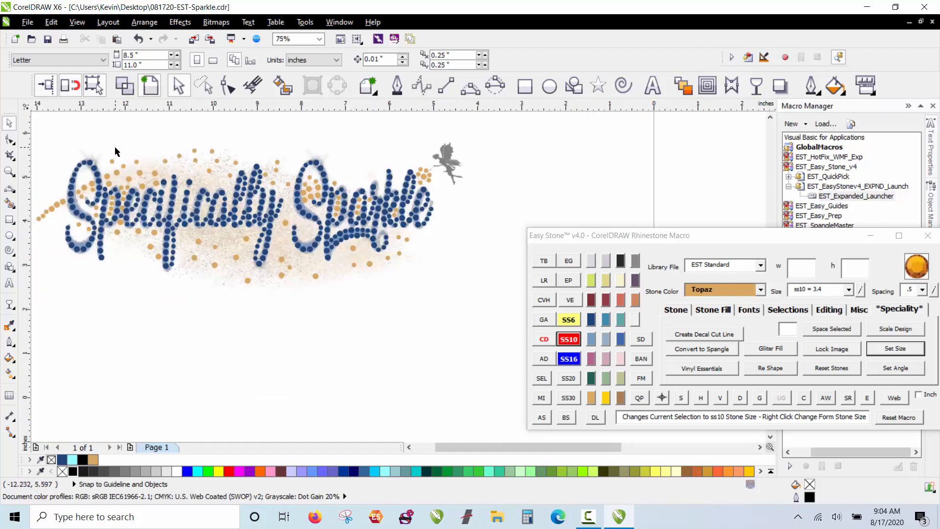
scroll(374, 223, "up", 3)
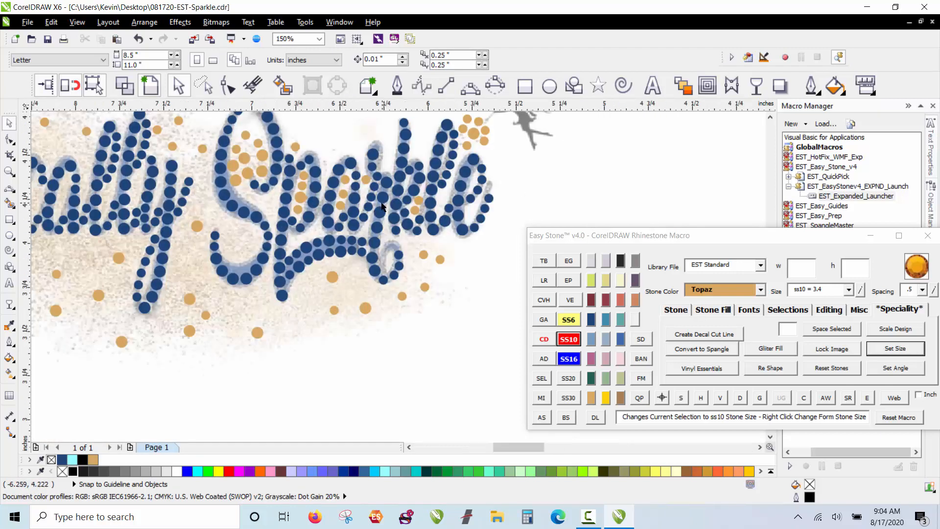
scroll(446, 233, "down", 1)
scroll(471, 323, "up", 1)
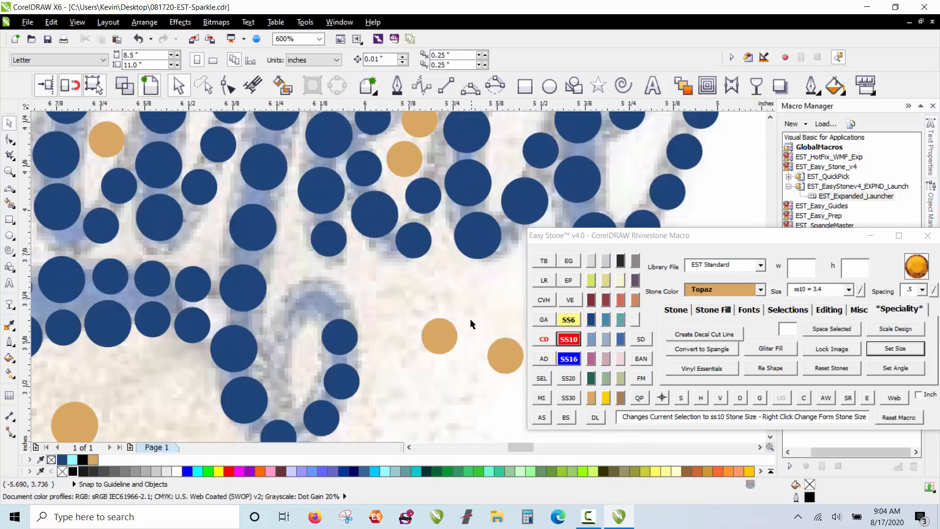
left_click_drag(453, 329, 483, 292)
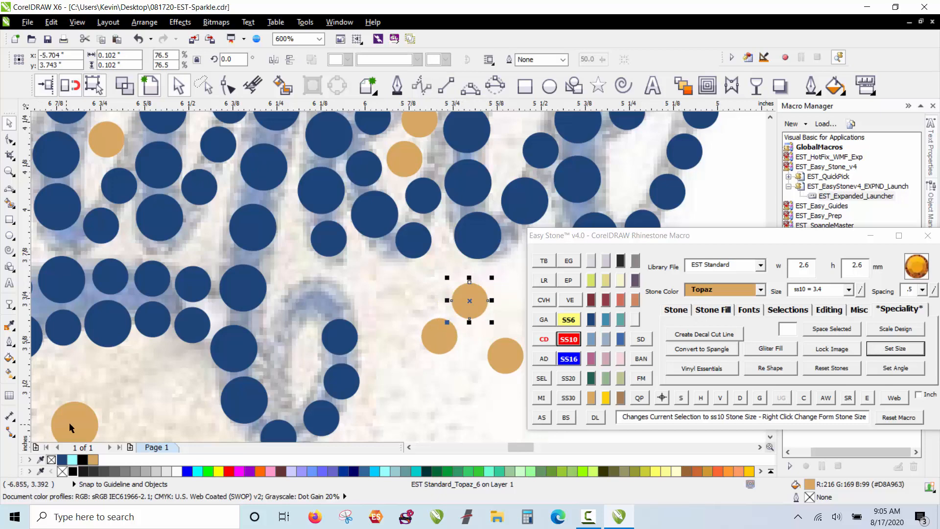
Step: Place two ss10 Topaz copies inside the underline's end loop, one above the other, and adjust the upper one's spacing
left_click_drag(70, 425, 294, 378)
scroll(294, 378, "up", 1)
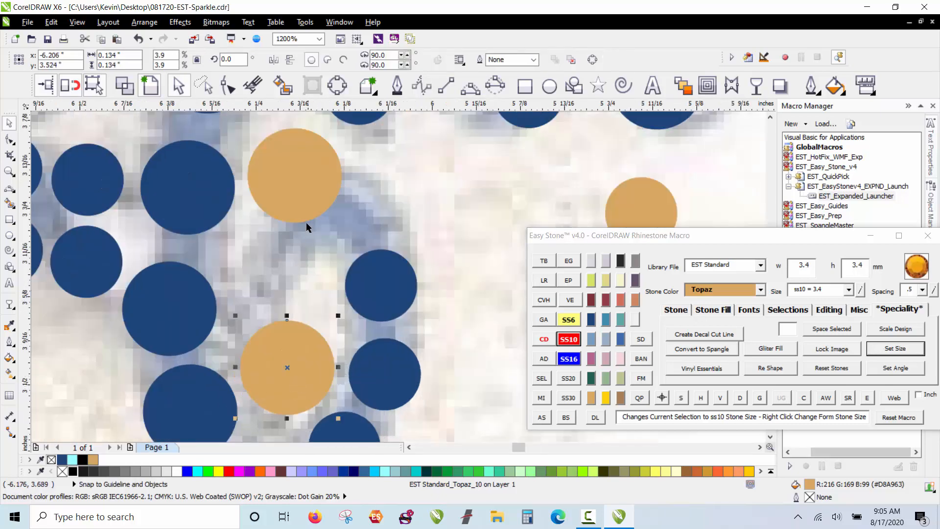
left_click_drag(295, 203, 287, 276)
scroll(300, 271, "down", 4)
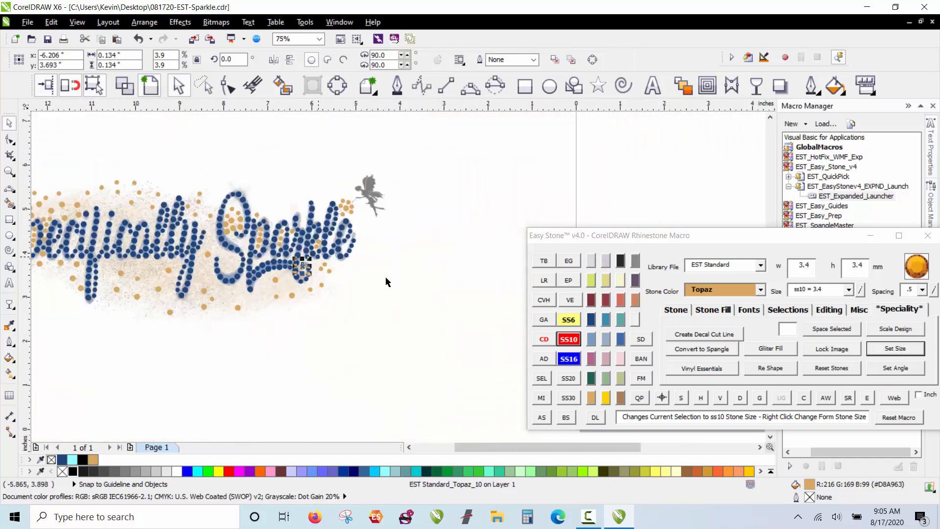
left_click(448, 283)
Step: Delete the ss6 Topaz stone closest to the tip of the fairy's wand
scroll(419, 277, "down", 1)
scroll(327, 275, "up", 1)
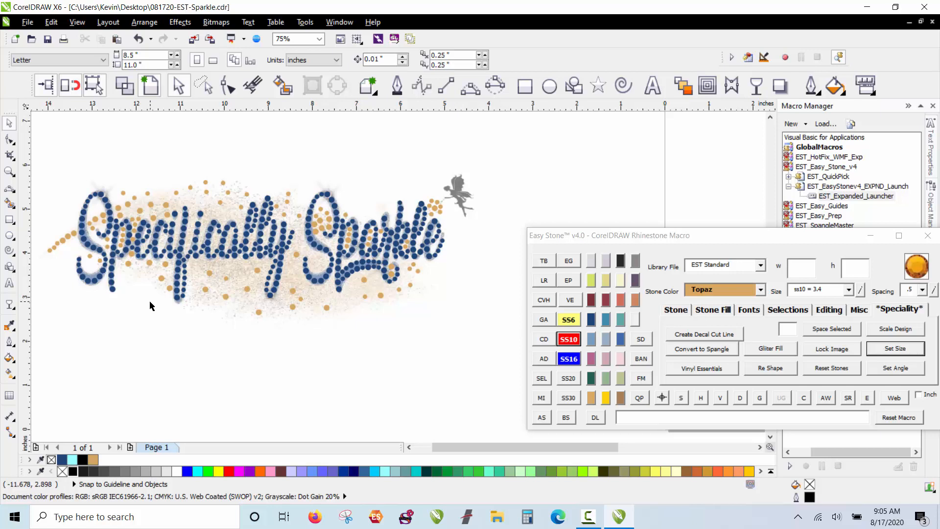
scroll(326, 197, "up", 5)
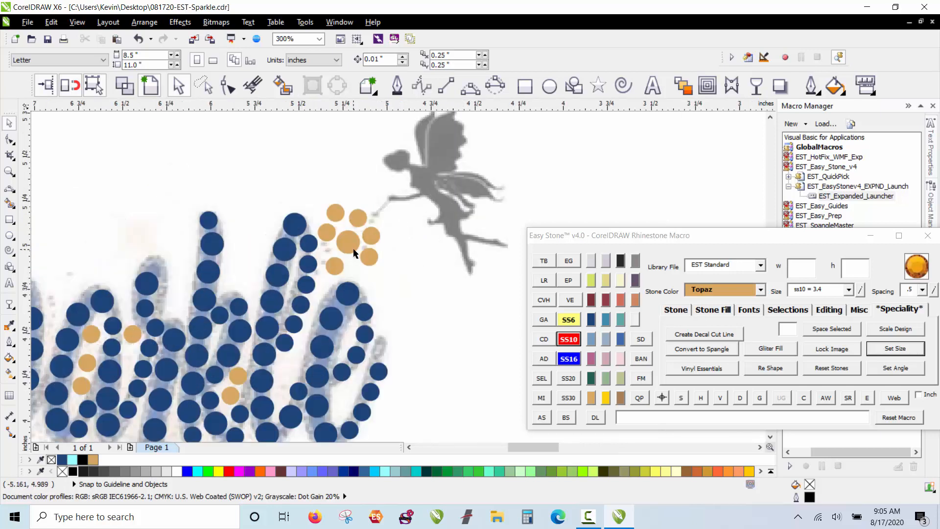
left_click(390, 167)
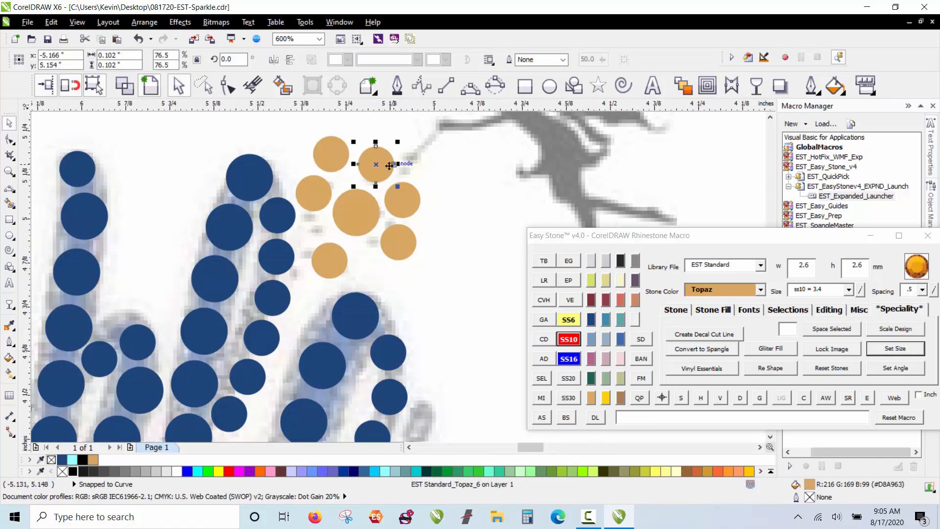
key("Delete")
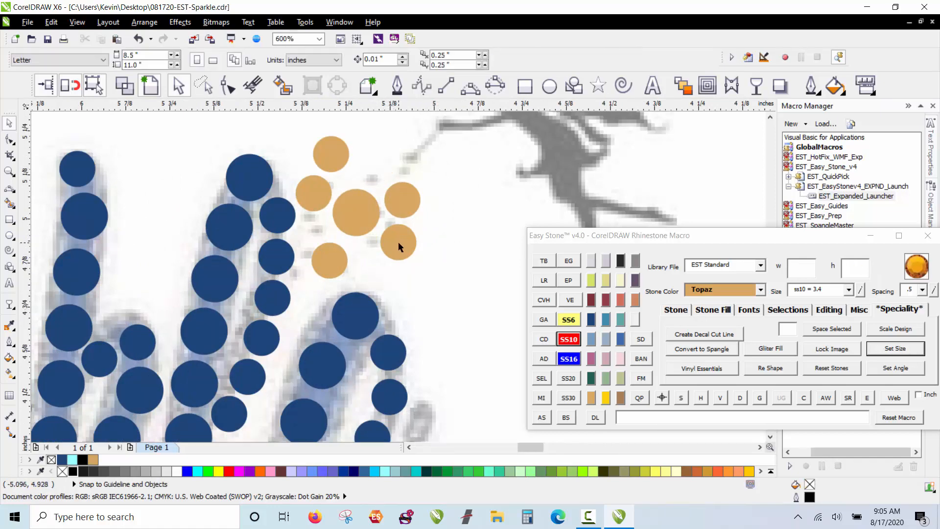
Step: Place an ss6 Topaz copy below the bowl of the p, beside its stem and above the start of the underline
scroll(398, 242, "down", 3)
scroll(218, 350, "up", 2)
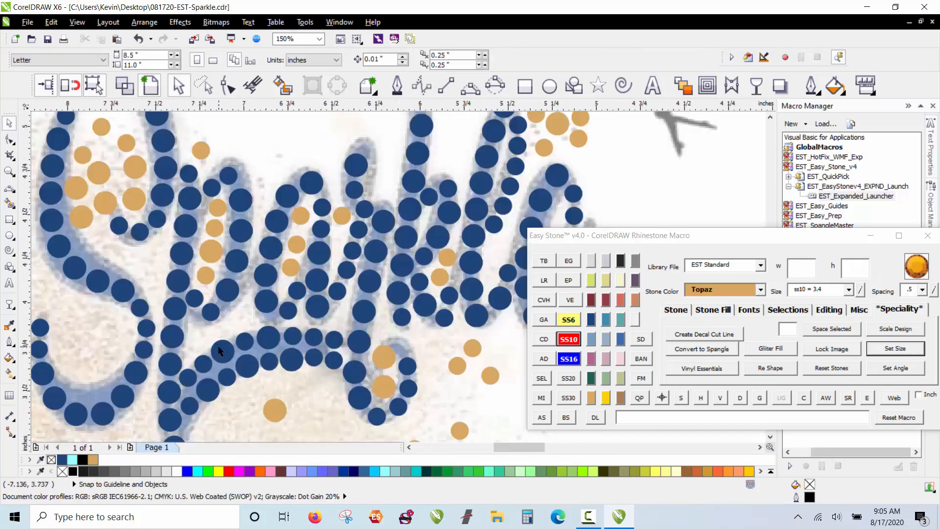
scroll(271, 216, "up", 2)
scroll(272, 215, "down", 2)
scroll(300, 210, "up", 2)
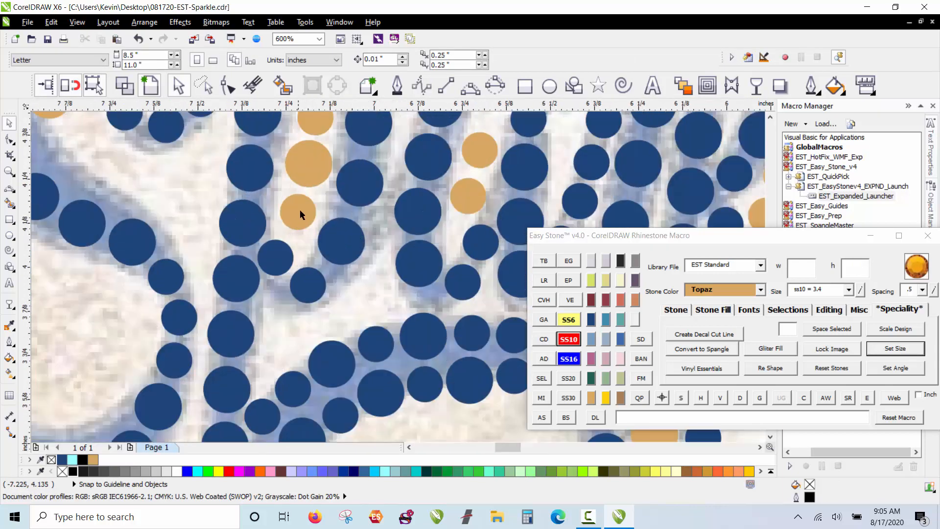
left_click(298, 211)
right_click(280, 310)
left_click_drag(280, 310, 280, 310)
scroll(295, 378, "up", 1)
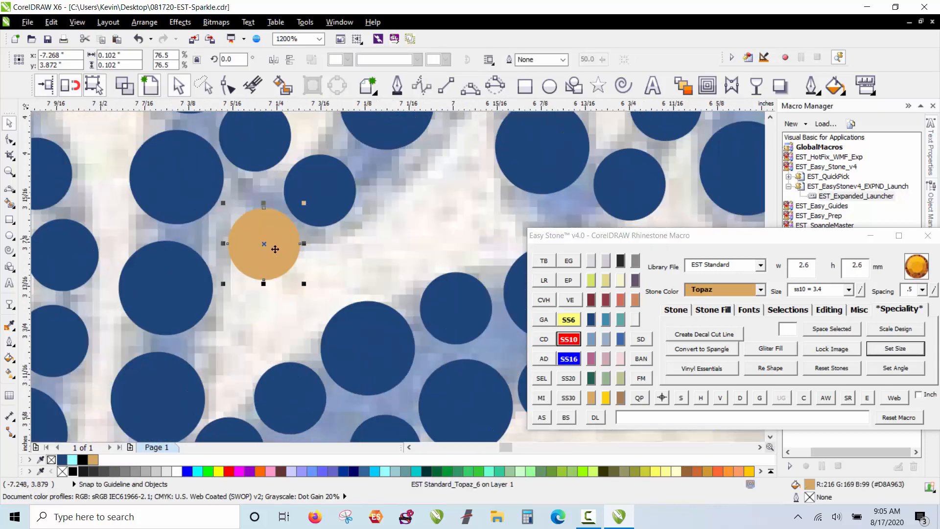
Step: Change the stone beside the p's stem to ss10 and add two ss6 Topaz copies rising to its right above the underline
left_click_drag(275, 252, 401, 259)
left_click(568, 338)
right_click(393, 256)
left_click(572, 323)
left_click_drag(402, 258, 463, 194)
right_click(463, 193)
scroll(428, 245, "down", 5)
scroll(428, 245, "up", 3)
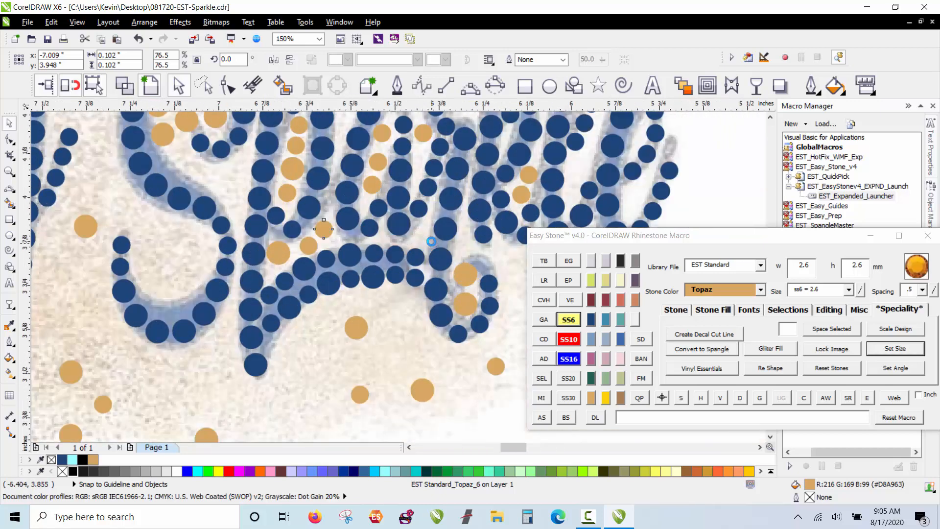
Step: Place an ss6 Topaz copy between the a and r just above the underline, and two above the gap between the p and a
left_click_drag(224, 221, 416, 228)
scroll(202, 327, "down", 2)
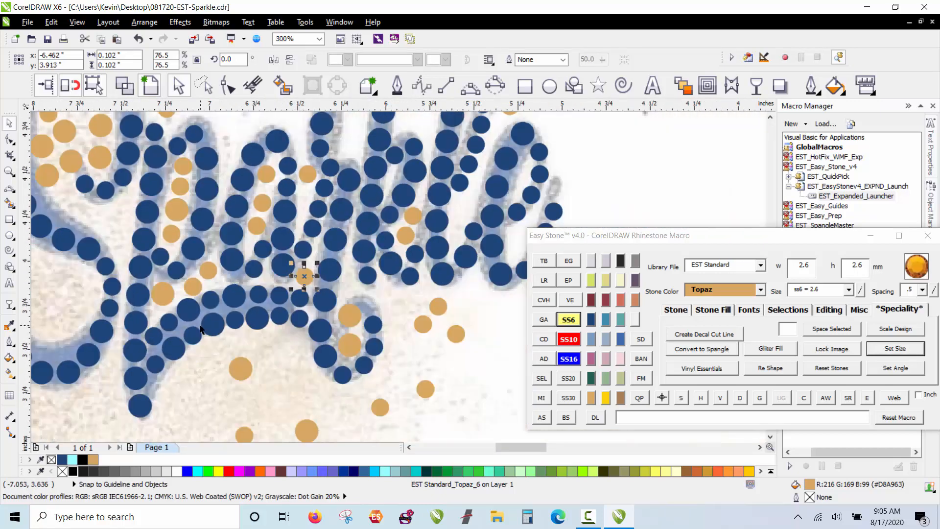
scroll(208, 260, "up", 1)
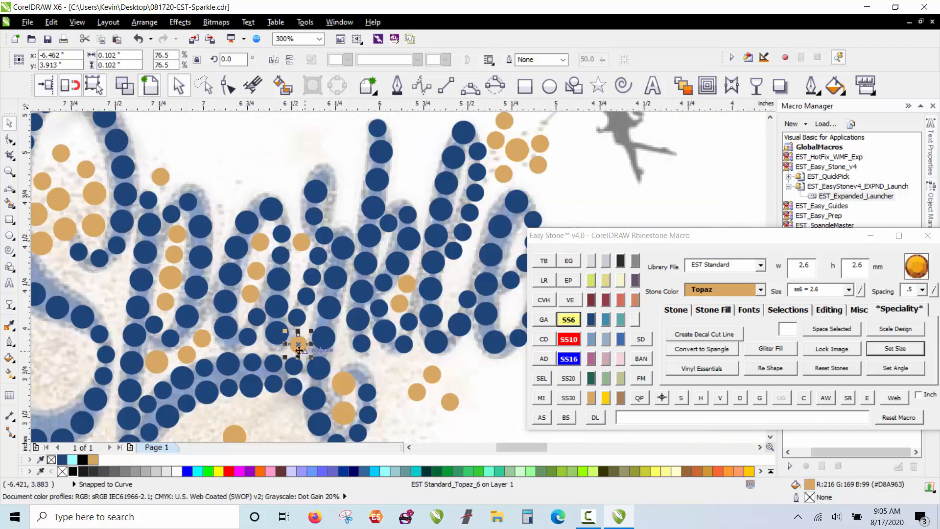
left_click_drag(298, 343, 239, 243)
left_click_drag(209, 215, 234, 188)
key("space")
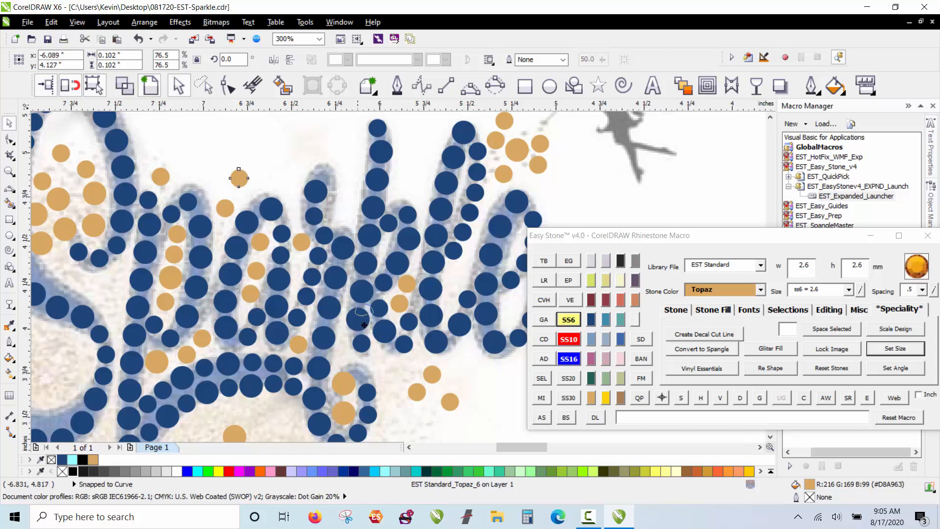
Step: Place an ss6 Topaz copy directly above the two ss10 stones in the underline's end loop
scroll(342, 368, "up", 2)
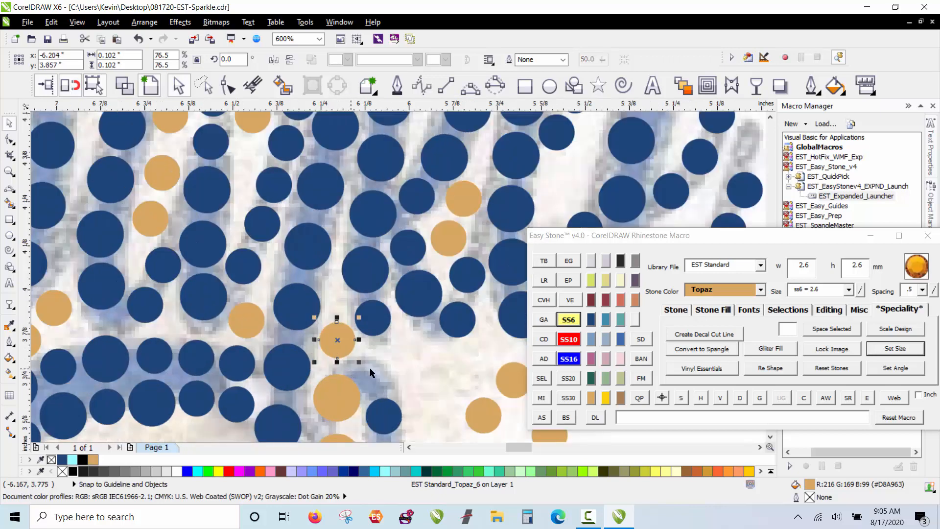
scroll(335, 307, "down", 2)
scroll(426, 357, "up", 2)
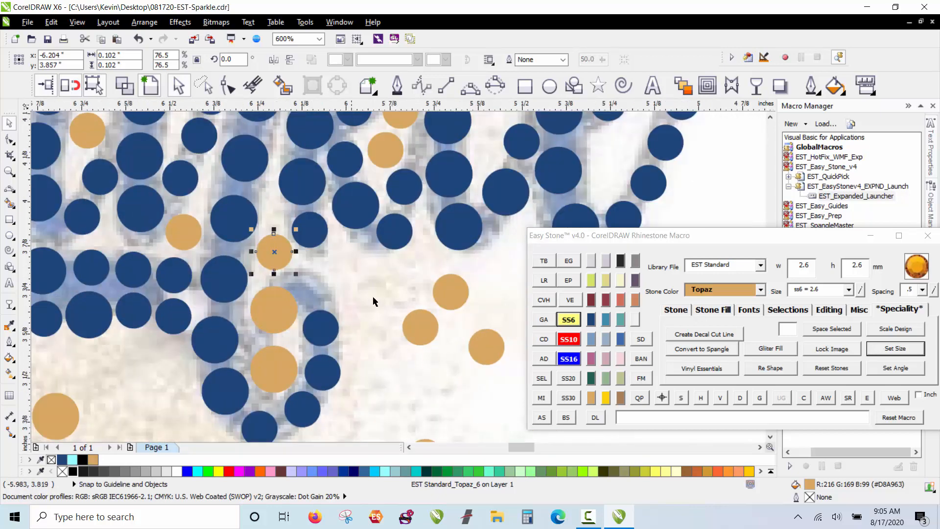
Step: Place four ss10 Topaz copies around the upper and outer right side of the underline's end loop
left_click(343, 265)
left_click(398, 280)
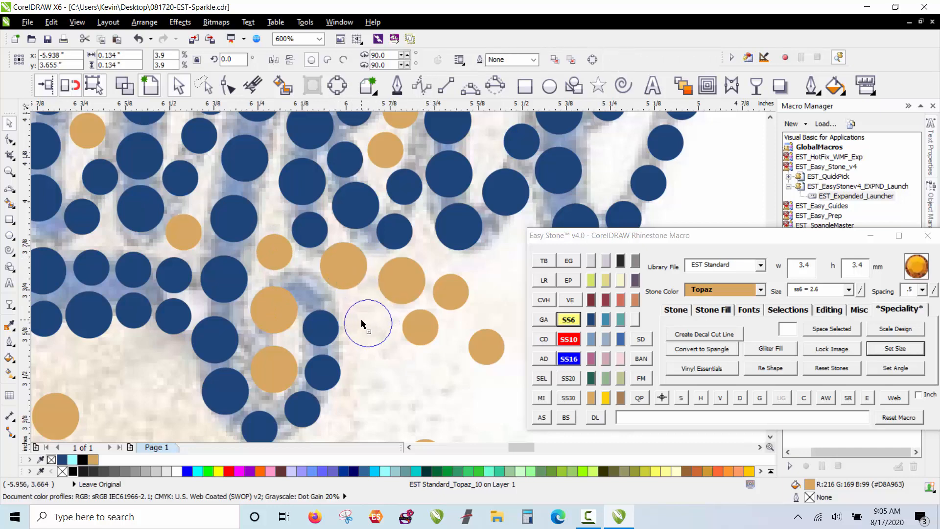
left_click(367, 323)
scroll(367, 323, "down", 1)
scroll(387, 306, "up", 1)
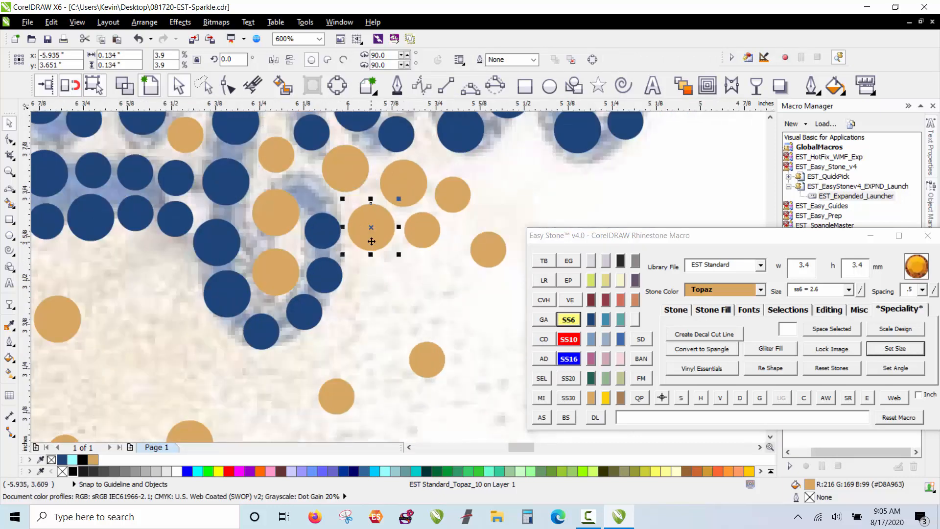
left_click(377, 308)
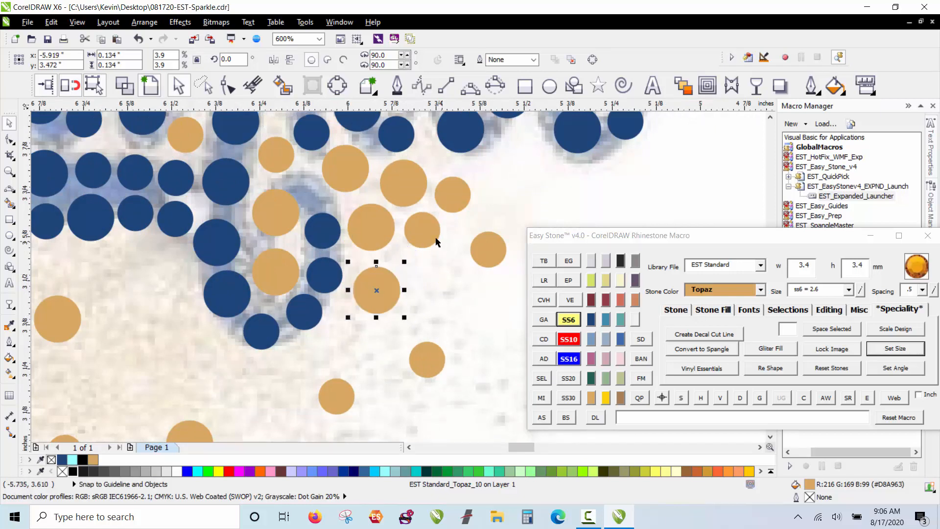
Step: Place three ss6 Topaz copies descending to the right of the ss10 stones beside the underline's end loop
left_click(430, 281)
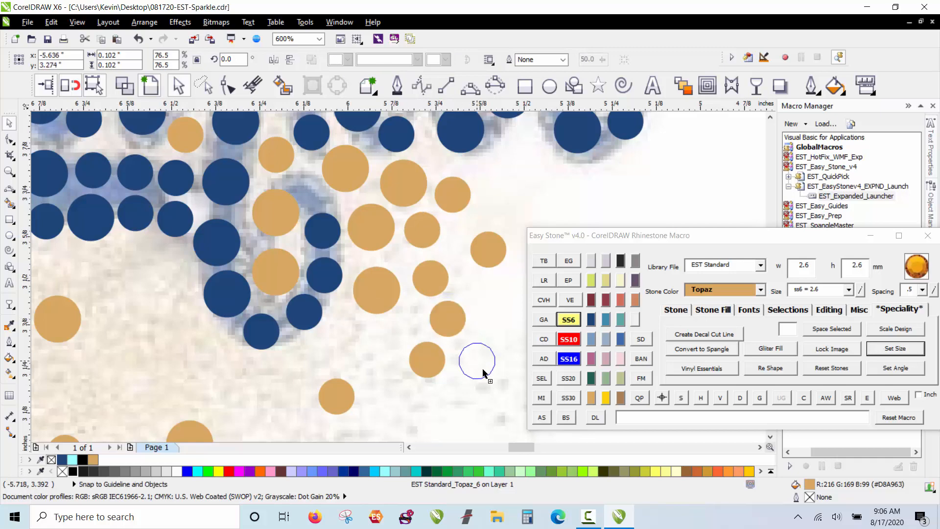
left_click(487, 377)
scroll(322, 187, "down", 1)
scroll(358, 245, "up", 2)
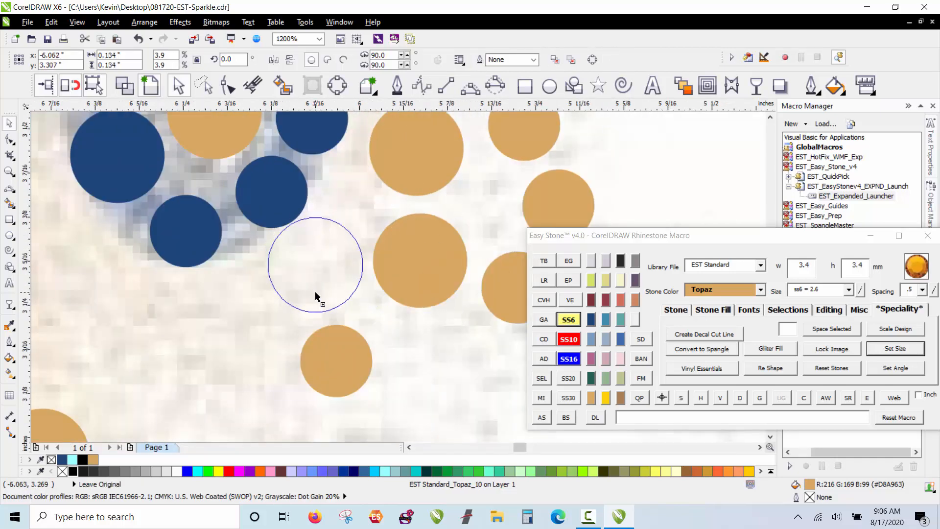
Step: Add a Topaz copy just below the lower right of the underline's end loop and change it to ss6
left_click(316, 292)
left_click(579, 321)
scroll(285, 154, "down", 1)
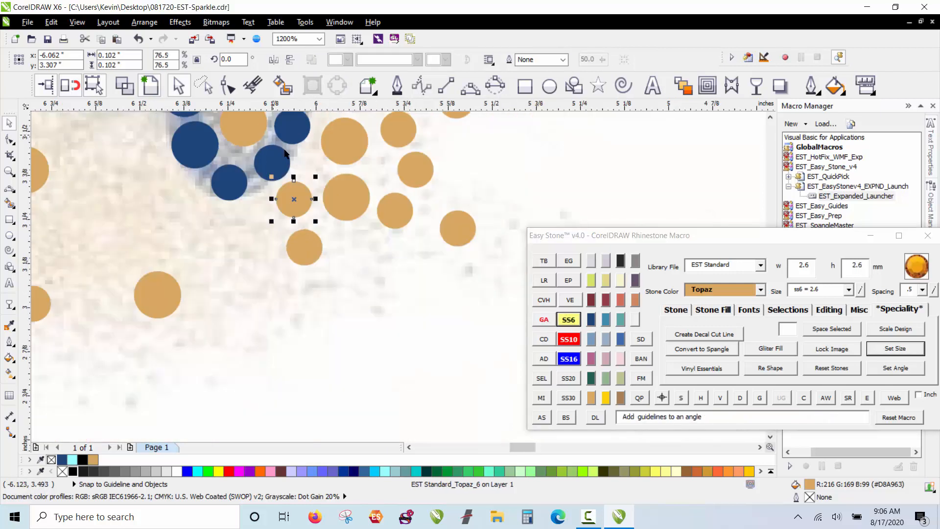
Step: Place five ss10 Topaz copies below the underline's end loop and one ss6 copy at the cluster's far right edge
left_click(365, 268)
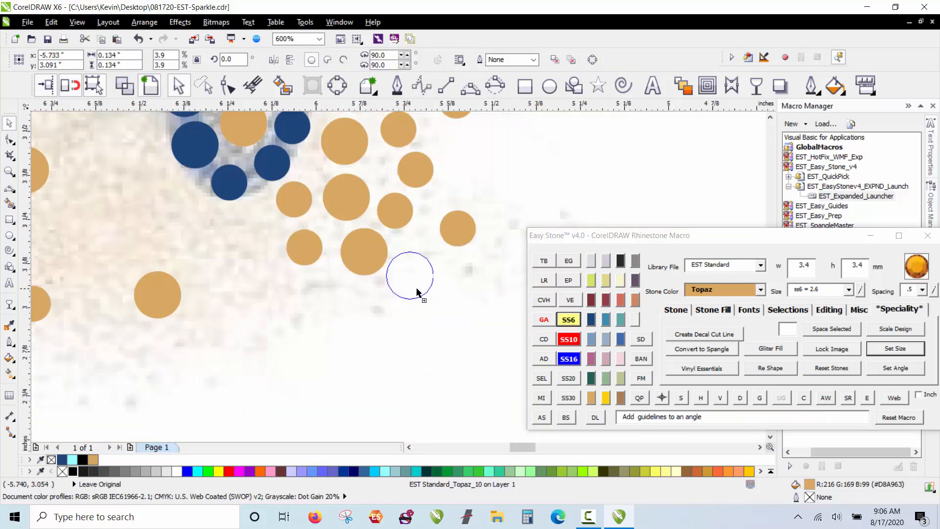
left_click(325, 312)
left_click(263, 298)
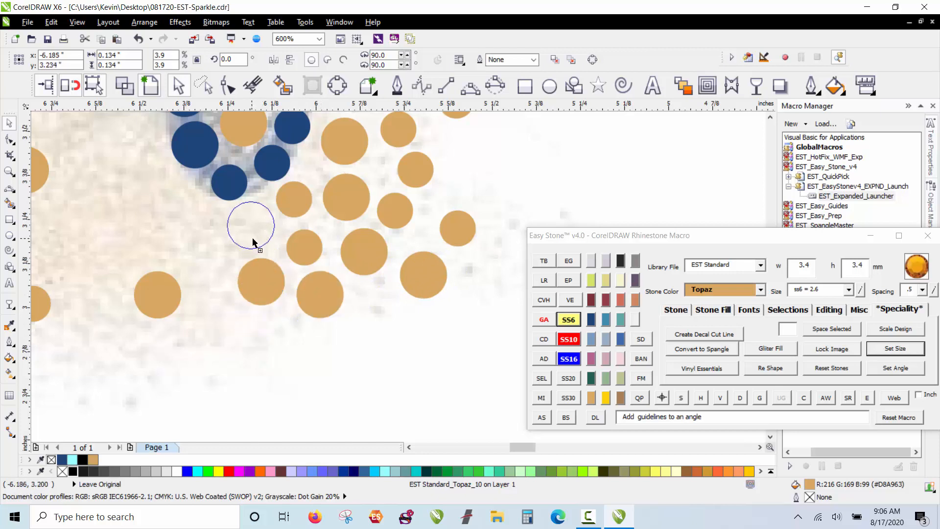
left_click_drag(454, 235, 513, 257)
right_click(513, 257)
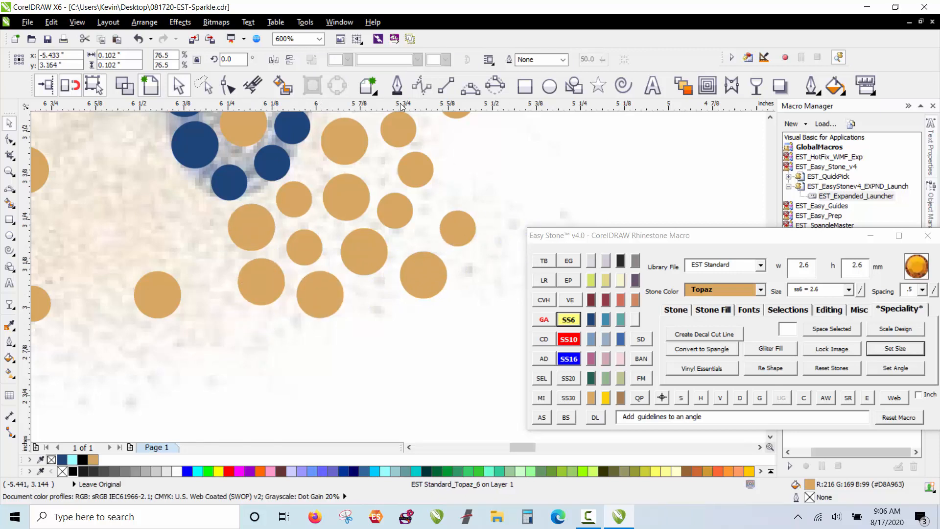
Step: Place three ss10 Topaz copies to the lower left of the underline's end loop, around the existing ss10 stone
scroll(472, 281, "down", 4)
scroll(465, 264, "up", 4)
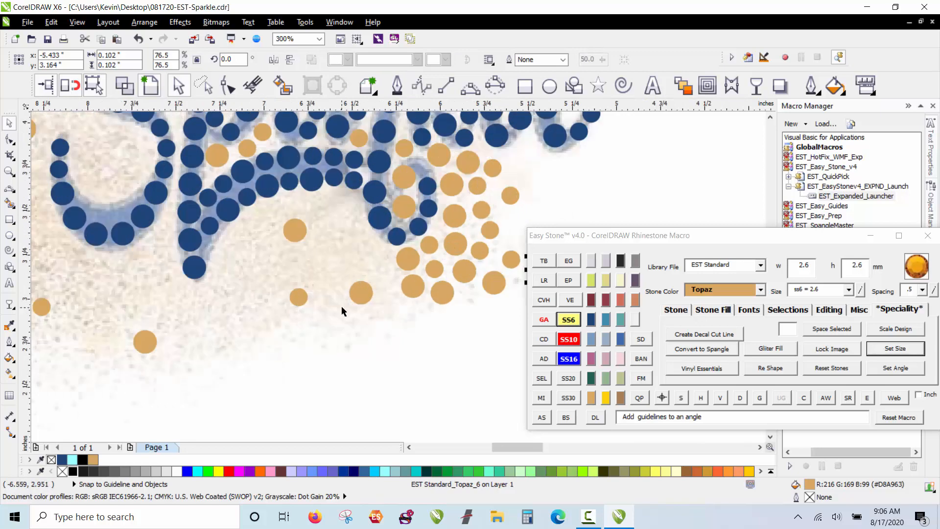
left_click(431, 301)
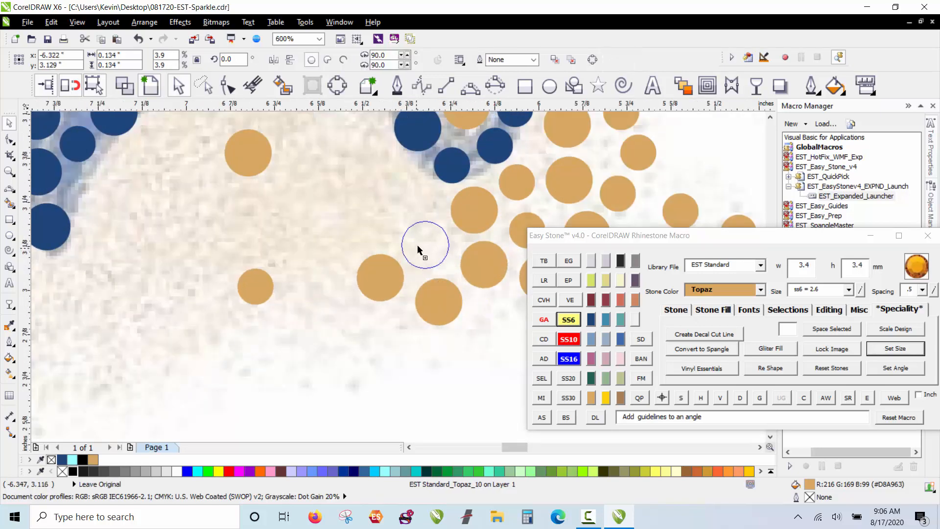
left_click(402, 180)
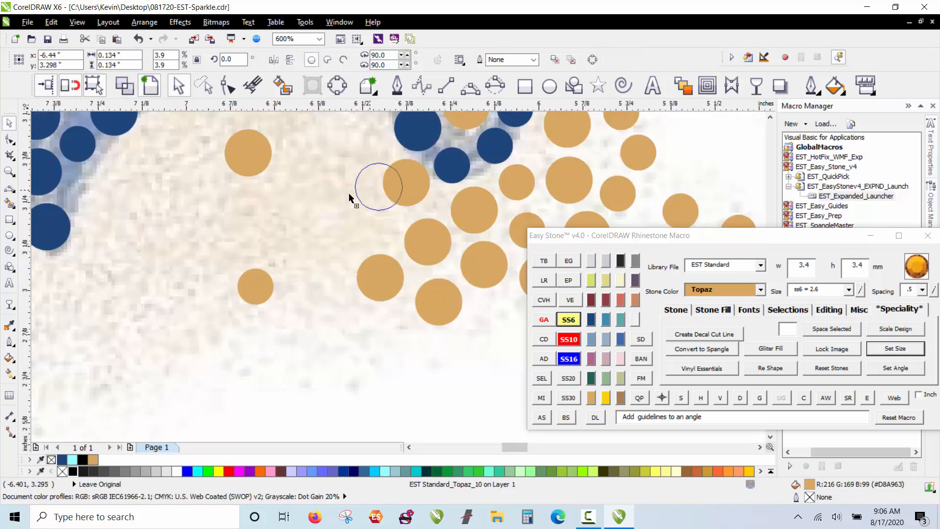
Step: Place four more ss10 Topaz copies farther left beneath the underline, around the scattered ss10 and ss6 stones
left_click(301, 200)
left_click(218, 217)
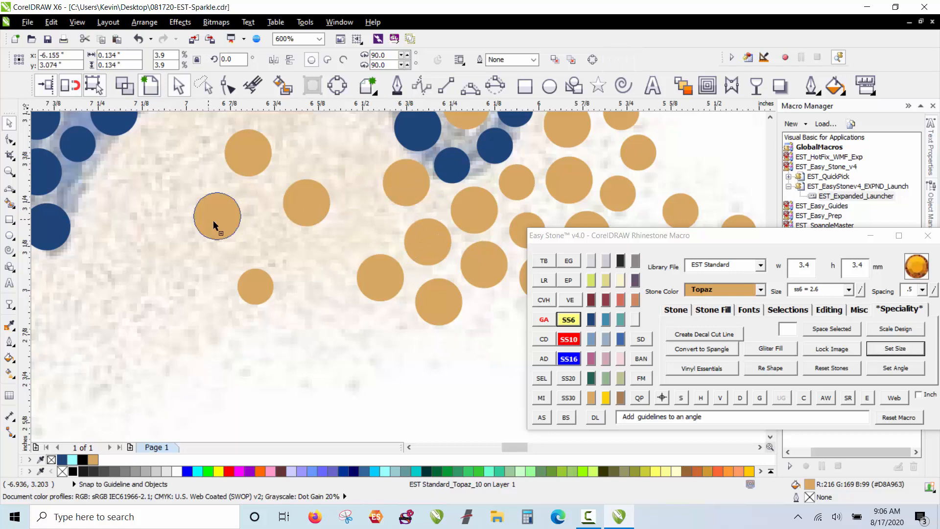
left_click(171, 274)
left_click(297, 267)
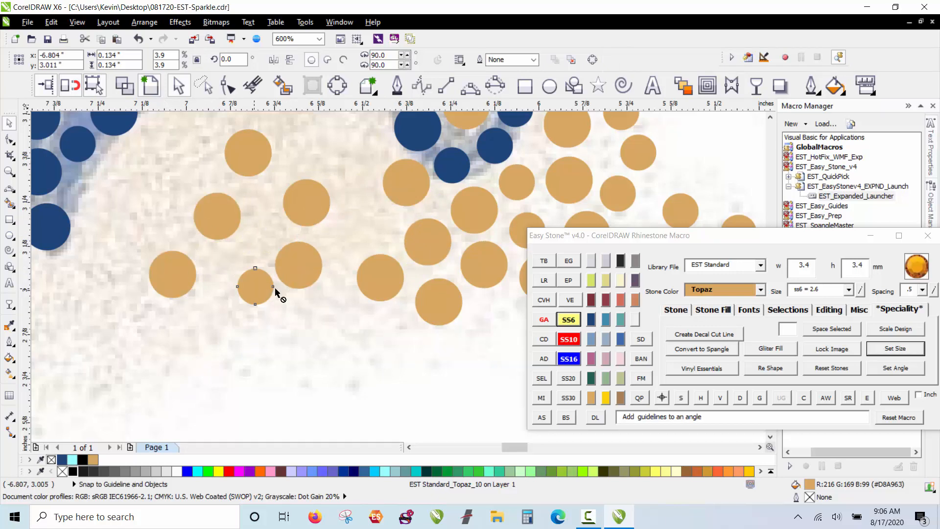
Step: Fill the gaps between the ss10 stones left of the underline's end loop with ss6 Topaz copies
left_click(338, 305)
left_click(343, 250)
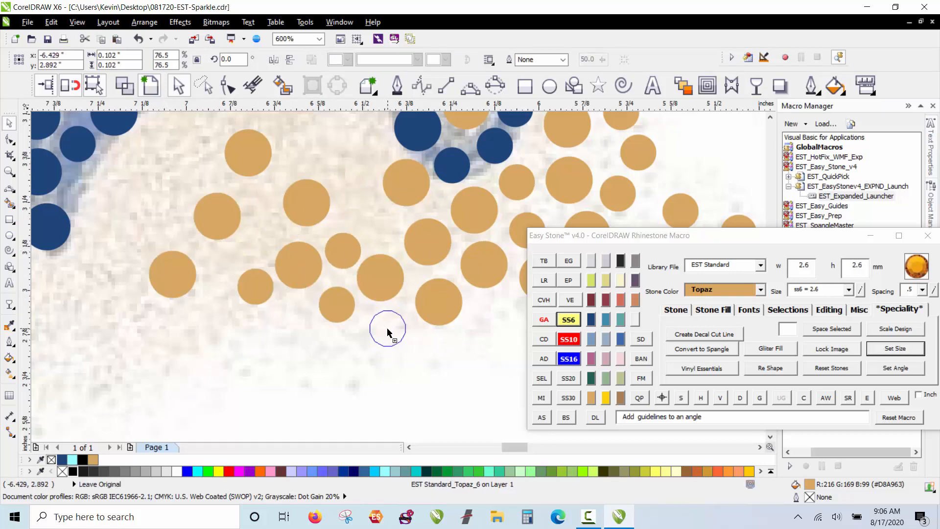
left_click(374, 219)
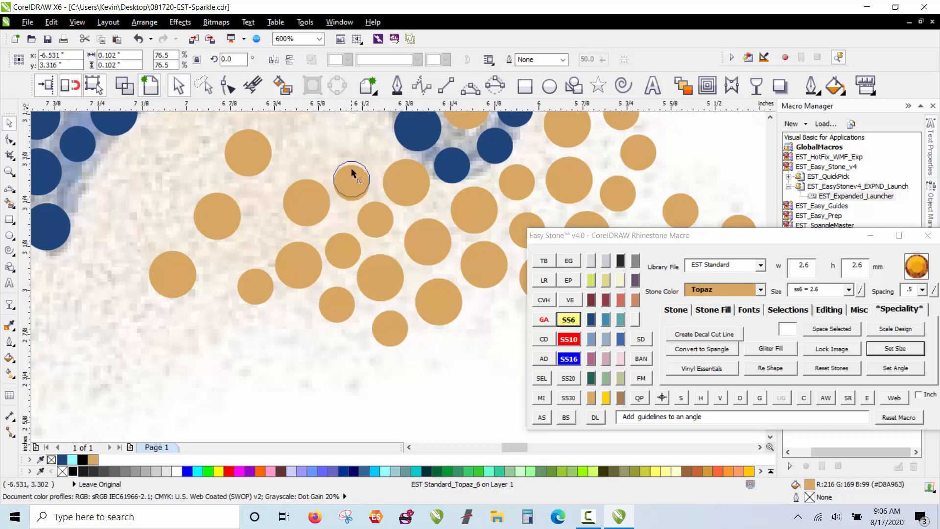
left_click(366, 136)
scroll(330, 302, "down", 2)
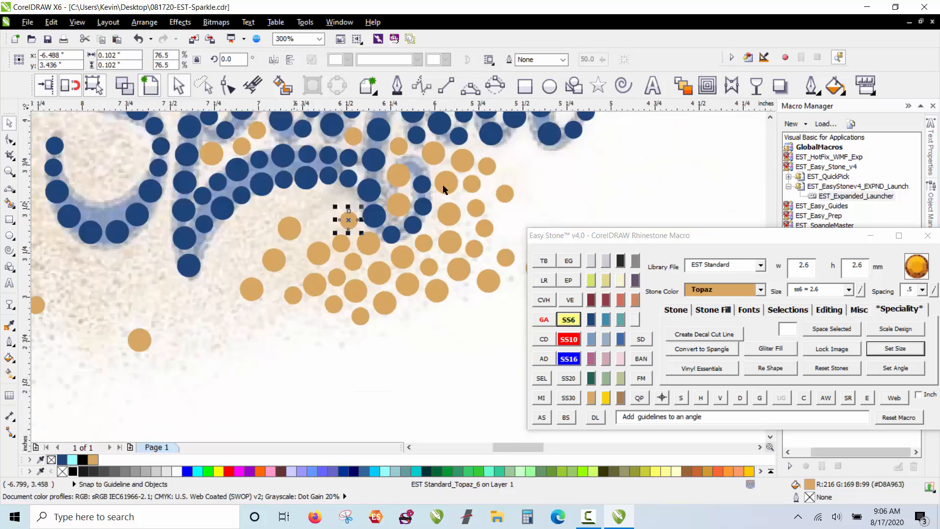
Step: Fill the space beneath the underline's curve with ss10 and ss6 Topaz copies, working toward the foot of the p's stem
scroll(324, 199, "up", 1)
left_click_drag(244, 263, 161, 326)
key("space")
key("space")
key("space")
left_click_drag(350, 342, 224, 367)
key("space")
key("space")
Step: Place an ss6 Topaz copy in the gap between the ss10 stones just right of the p's stem foot
scroll(225, 286, "up", 2)
left_click_drag(132, 251, 145, 265)
scroll(367, 159, "down", 2)
scroll(372, 188, "down", 2)
scroll(343, 188, "up", 2)
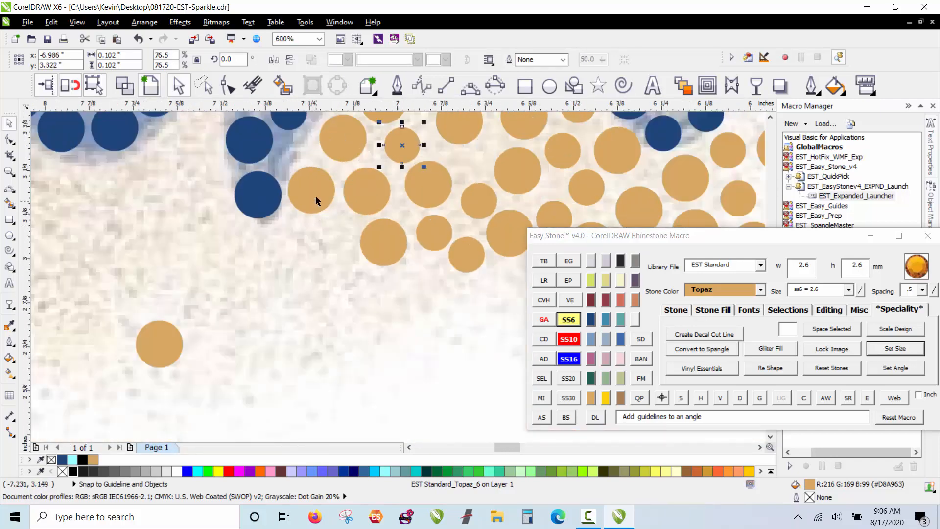
Step: Extend the cluster's lower edge below the p's stem with ss10 Topaz copies and two ss6 copies
left_click_drag(286, 242, 427, 289)
key("space")
left_click_drag(435, 232, 504, 319)
key("space")
scroll(263, 216, "down", 2)
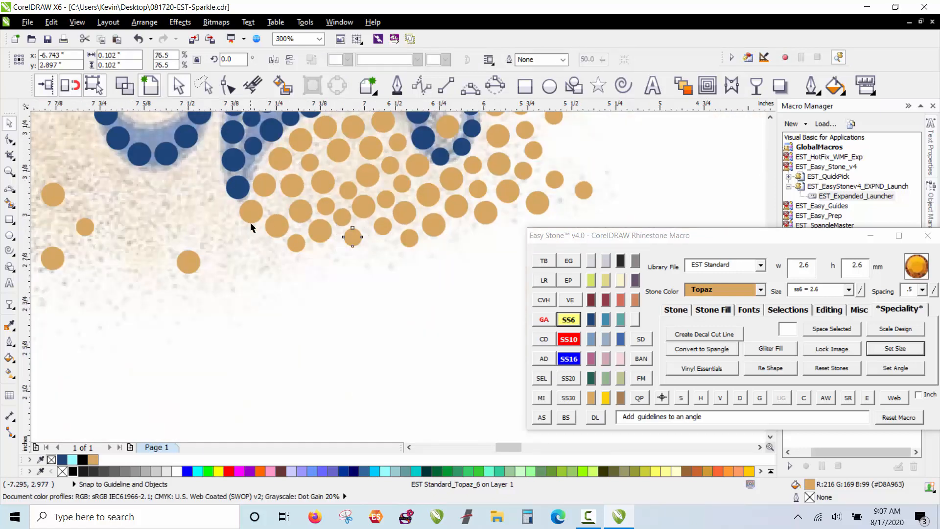
Step: Place ss10 Topaz copies in a diagonal row below the foot of the p's stem
scroll(255, 220, "up", 2)
left_click_drag(292, 218, 238, 241)
key("space")
Step: Scatter ss6 Topaz copies along the cluster's bottom edge and beside the p's stem foot, and add an ss10 copy at its left
left_click_drag(341, 267, 203, 197)
key("space")
key("space")
key("space")
key("space")
right_click(203, 198)
left_click_drag(249, 253, 190, 252)
right_click(181, 244)
key("F10")
left_click(269, 323)
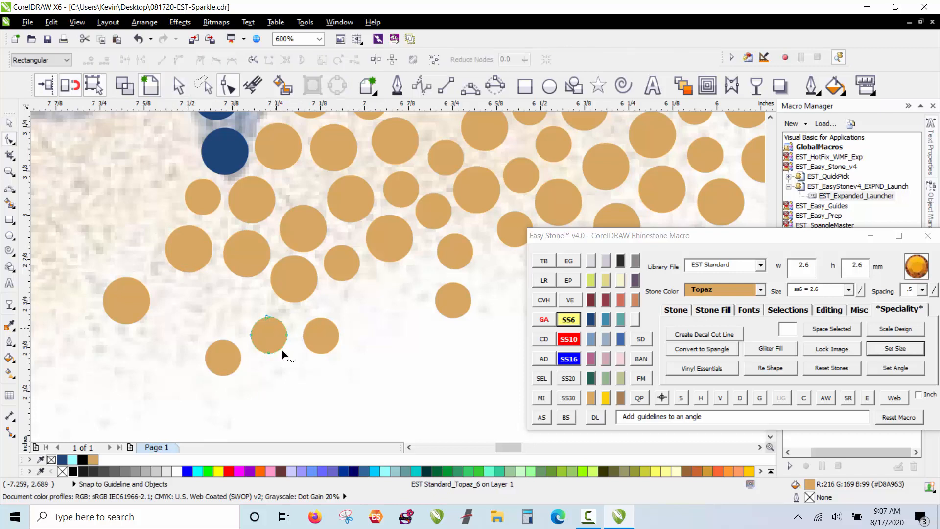
key("space")
left_click(285, 399)
Step: Place an ss6 Topaz copy at the cluster's lower left, beside the outlying ss10 stone, and clear the selection
left_click_drag(269, 336, 187, 304)
right_click(235, 303)
right_click(187, 305)
scroll(362, 307, "down", 2)
left_click(368, 360)
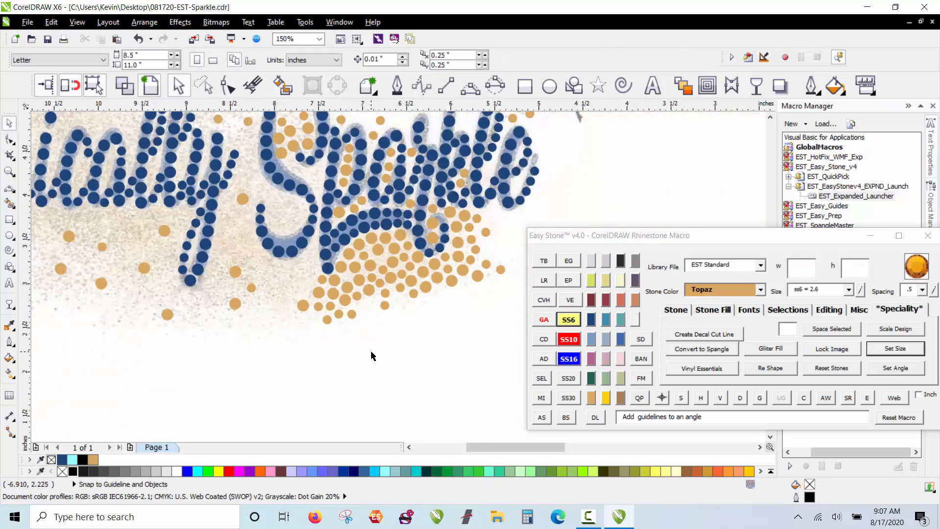
Step: Place three ss10 Topaz copies inside the S, following its diagonal stroke down toward the p's stem
scroll(370, 350, "down", 2)
scroll(357, 338, "up", 2)
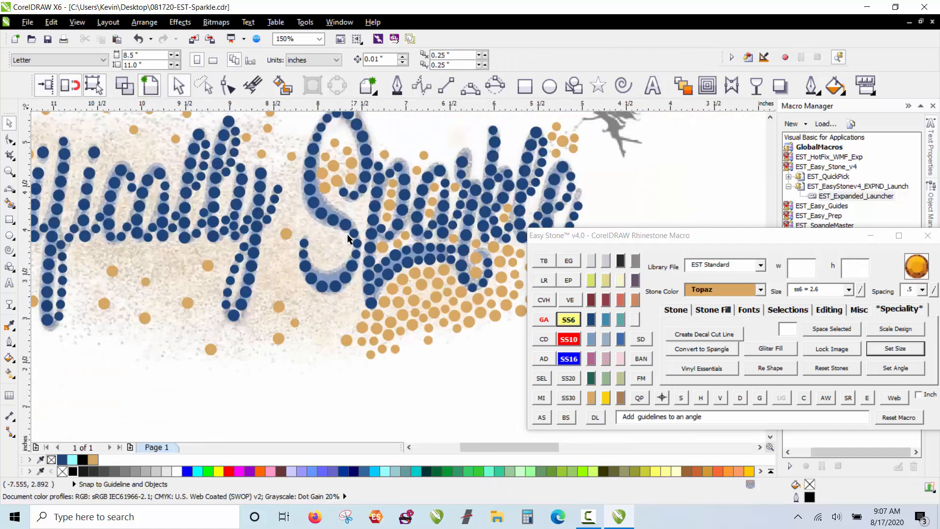
scroll(343, 199, "up", 2)
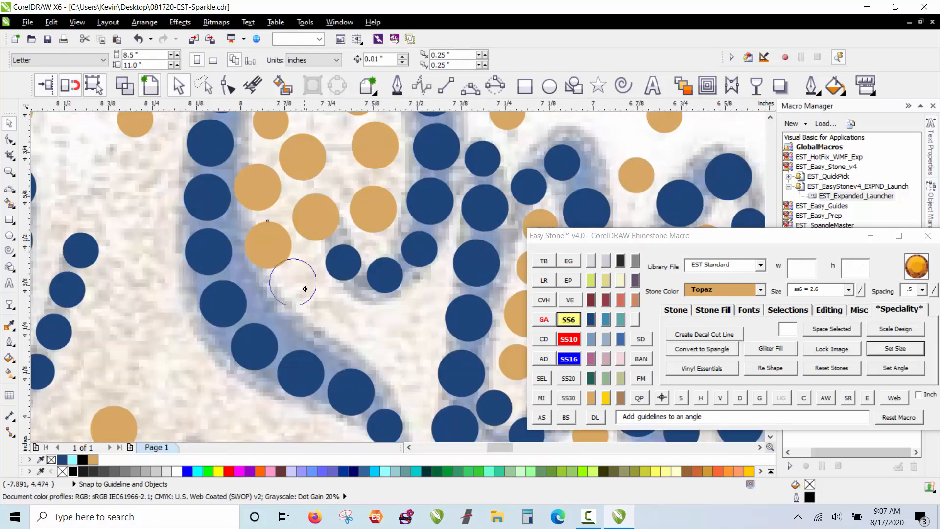
left_click_drag(305, 289, 314, 304)
right_click(314, 305)
left_click_drag(314, 304, 422, 351)
right_click(365, 338)
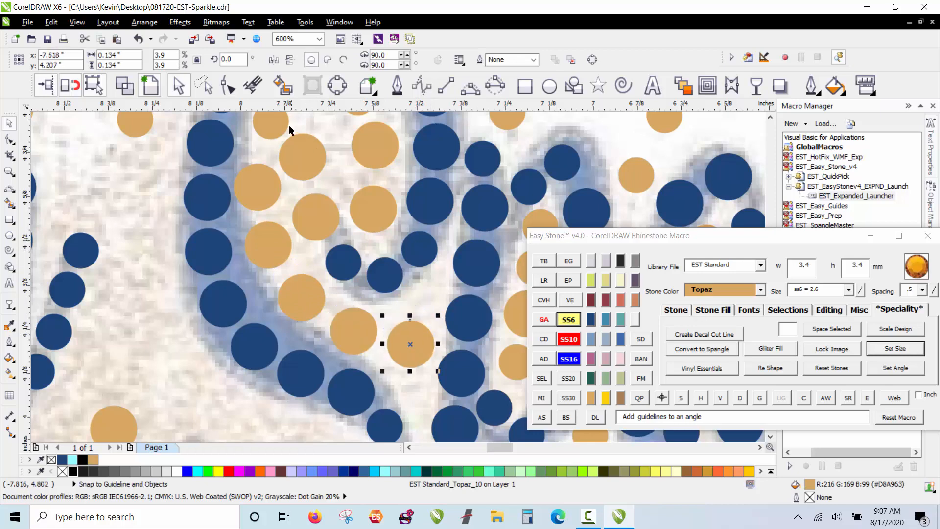
Step: Place one ss6 Topaz copy below the S's inner curl and another where its diagonal stroke meets the p's stem
left_click_drag(268, 119, 427, 293)
right_click(410, 276)
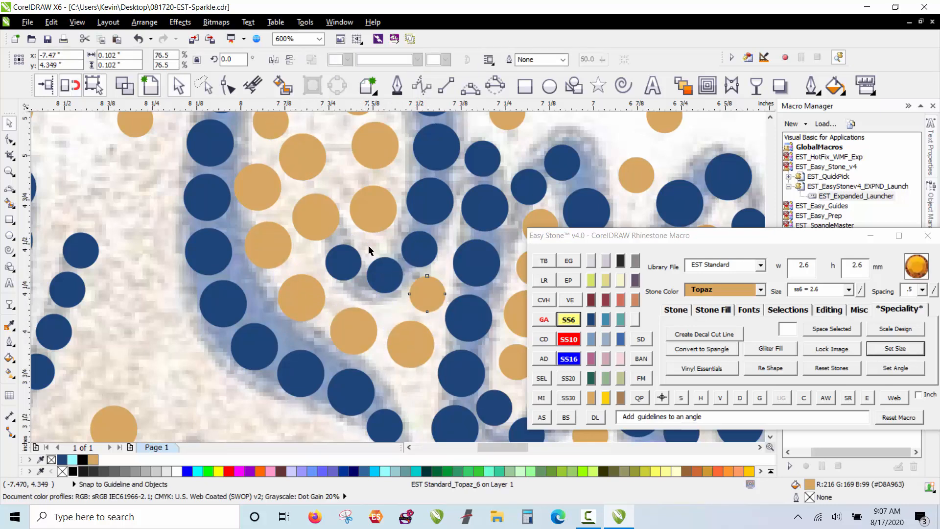
scroll(369, 248, "down", 1)
scroll(391, 309, "up", 2)
left_click_drag(419, 161, 388, 360)
right_click(385, 357)
scroll(383, 156, "down", 2)
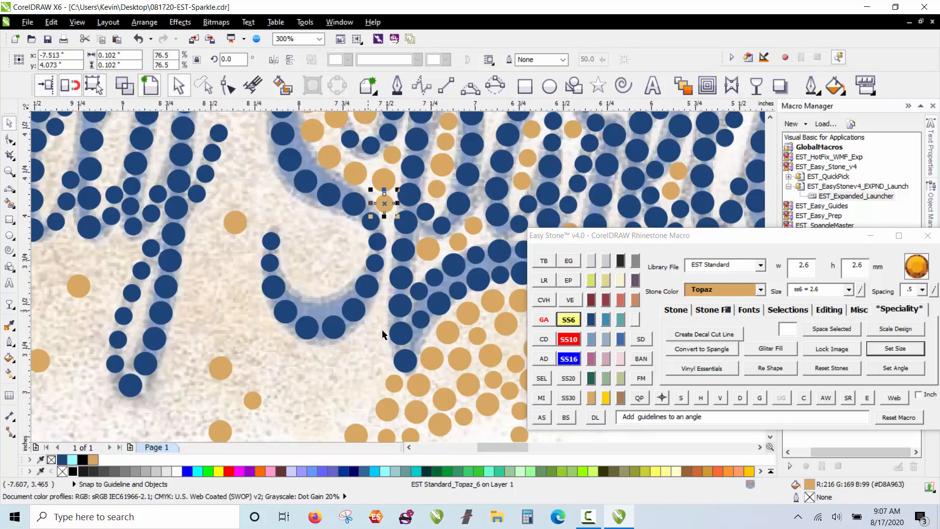
Step: Fill the gap between the S's lower bowl and the p's stem with ss6 and ss10 Topaz copies
scroll(425, 344, "up", 1)
right_click(330, 277)
left_click_drag(373, 426, 342, 279)
left_click_drag(443, 366, 319, 325)
left_click_drag(338, 273, 339, 374)
left_click_drag(295, 319, 268, 374)
scroll(397, 208, "down", 2)
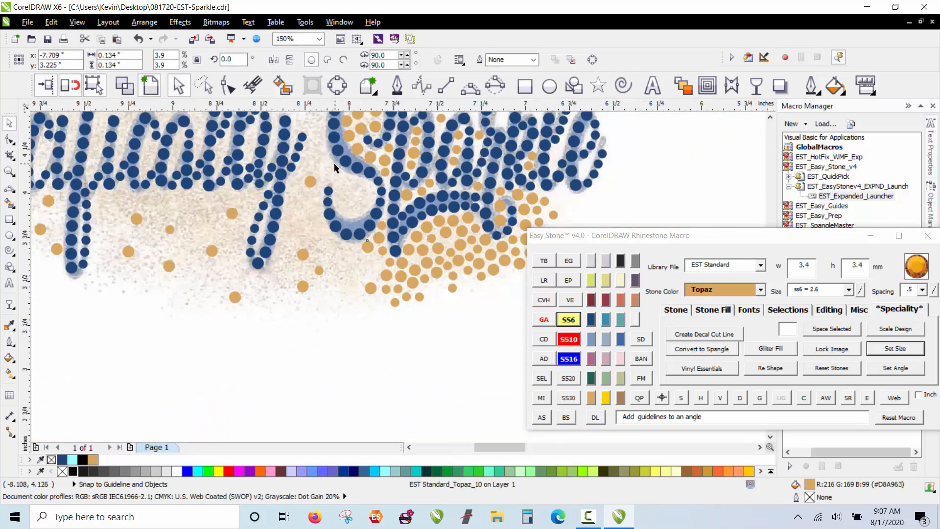
Step: Place five spaced ss10 Topaz copies inside the lower bowl of the S
scroll(355, 246, "up", 2)
mouse_move(355, 246)
left_mouse_down()
mouse_move(354, 230)
mouse_move(375, 223)
mouse_move(357, 241)
left_mouse_up()
left_click_drag(357, 241, 396, 188)
left_click_drag(396, 188, 355, 209)
scroll(326, 342, "down", 1)
scroll(351, 225, "up", 1)
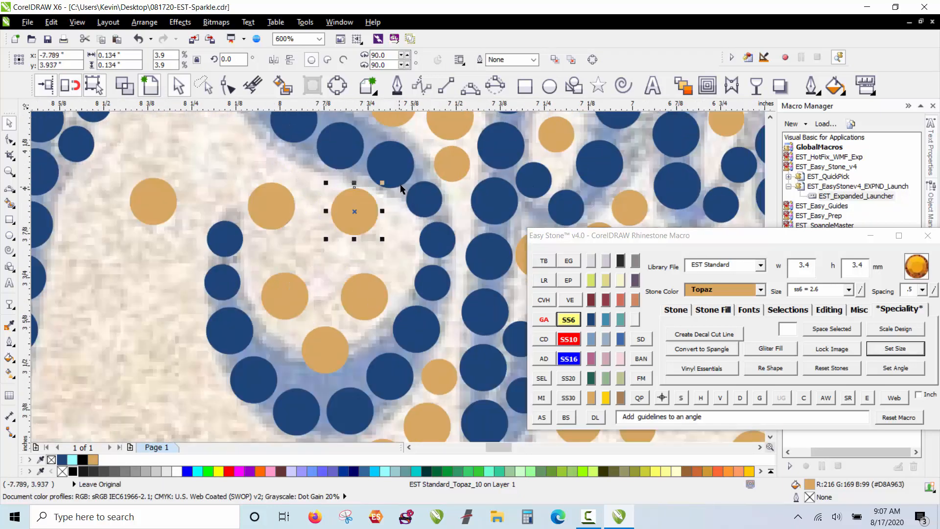
Step: Fill the gaps between the ss10 stones inside the S's lower bowl with ss6 Topaz copies
left_click_drag(452, 164, 268, 254)
right_click(399, 247)
right_click(314, 261)
right_click(312, 190)
scroll(271, 197, "up", 1)
left_click_drag(290, 222, 271, 208)
scroll(387, 329, "down", 1)
scroll(366, 327, "down", 1)
scroll(349, 328, "up", 2)
left_click_drag(387, 327, 390, 317)
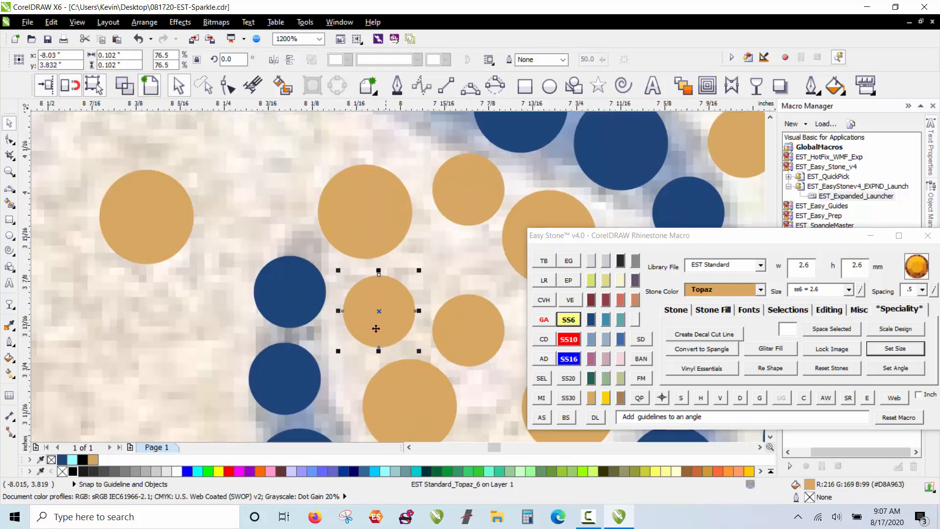
Step: Place ss10 Topaz copies up the gap between the y and S, plus an ss6 copy above the tip of the S's bowl
scroll(375, 329, "down", 2)
scroll(343, 279, "up", 1)
left_click_drag(383, 264, 345, 318)
key("space")
key("space")
key("space")
key("space")
scroll(383, 356, "up", 1)
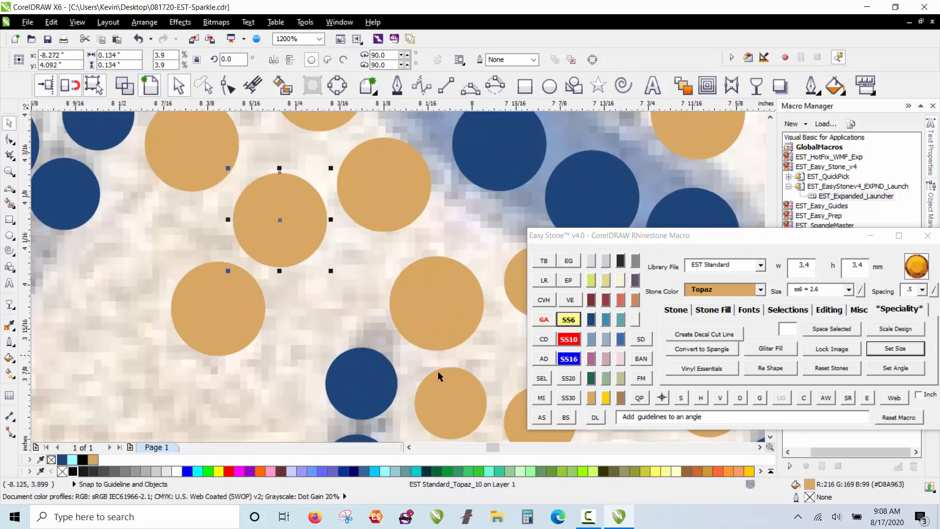
left_click_drag(459, 395, 345, 293)
right_click(345, 288)
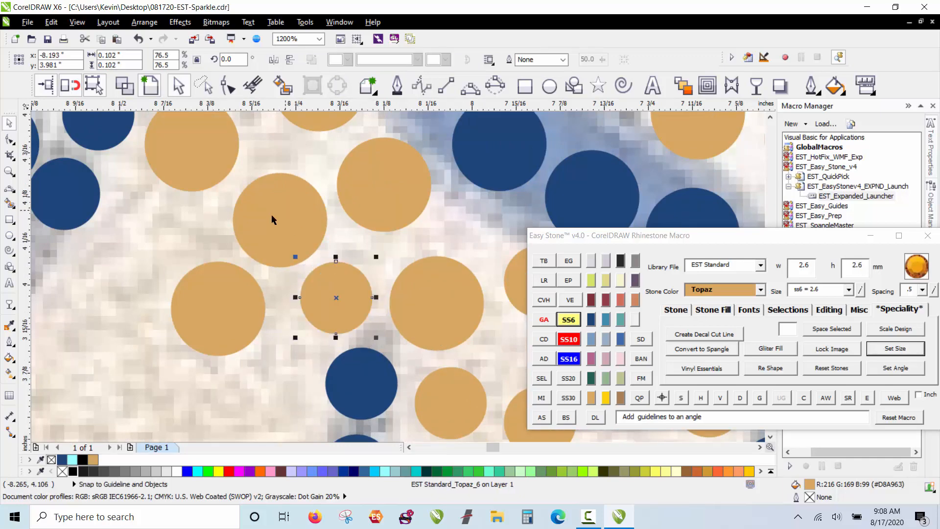
Step: Copy the ss10 Topaz stone near the fairy's wand onto the fairy's head
scroll(229, 245, "down", 5)
scroll(228, 245, "up", 3)
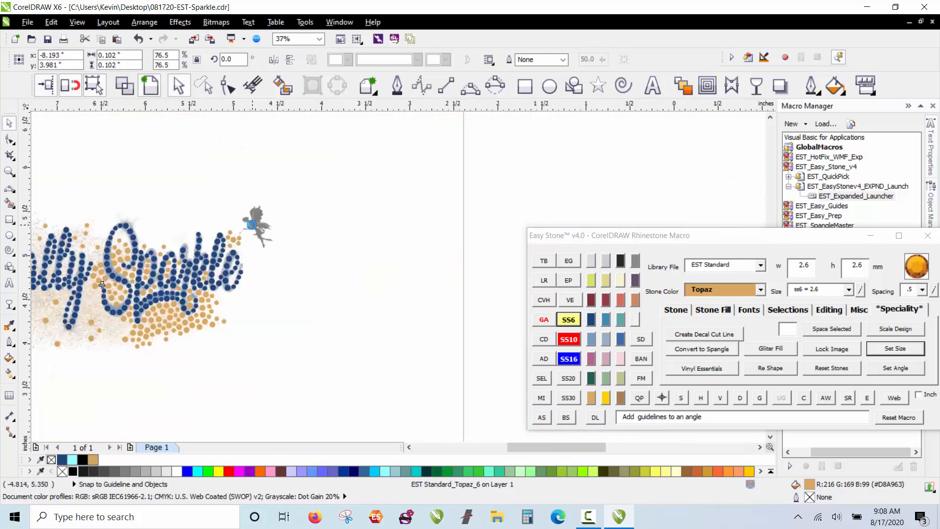
scroll(247, 257, "down", 1)
scroll(242, 211, "up", 2)
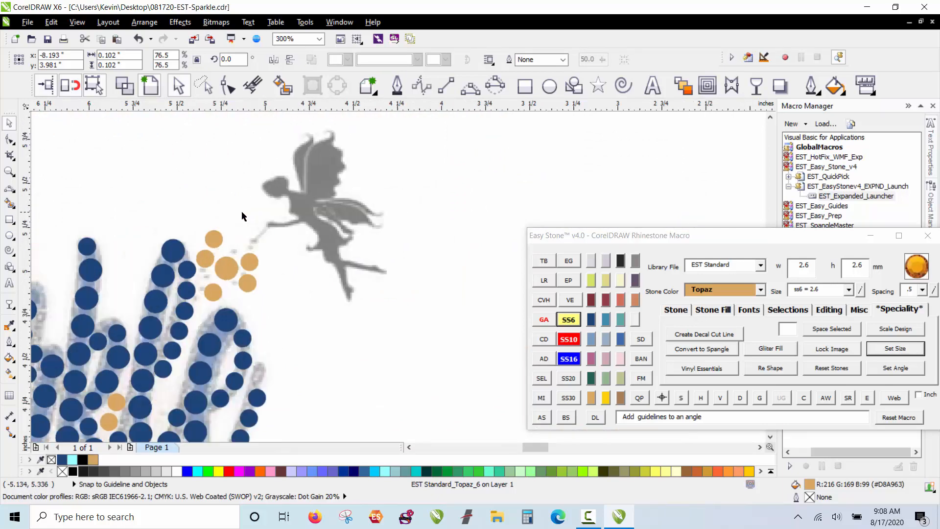
scroll(239, 233, "down", 1)
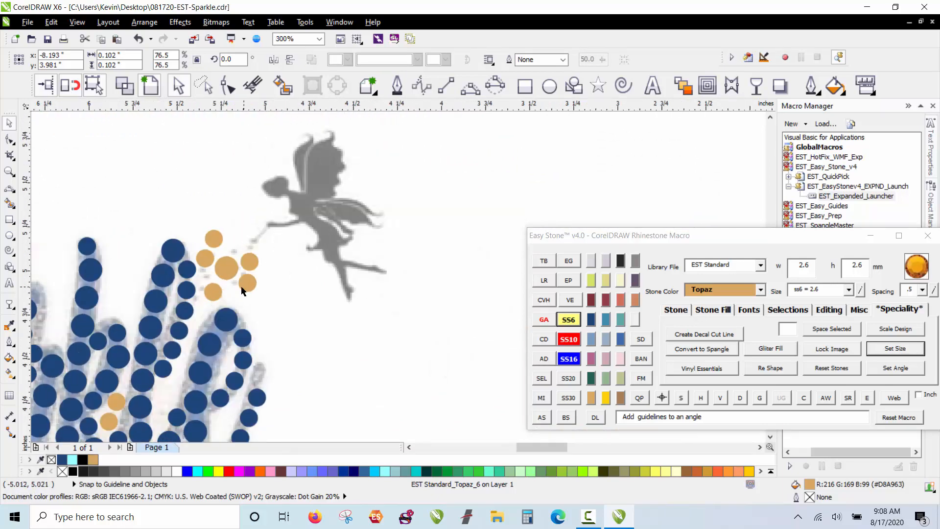
left_click_drag(232, 275, 279, 195)
right_click(279, 195)
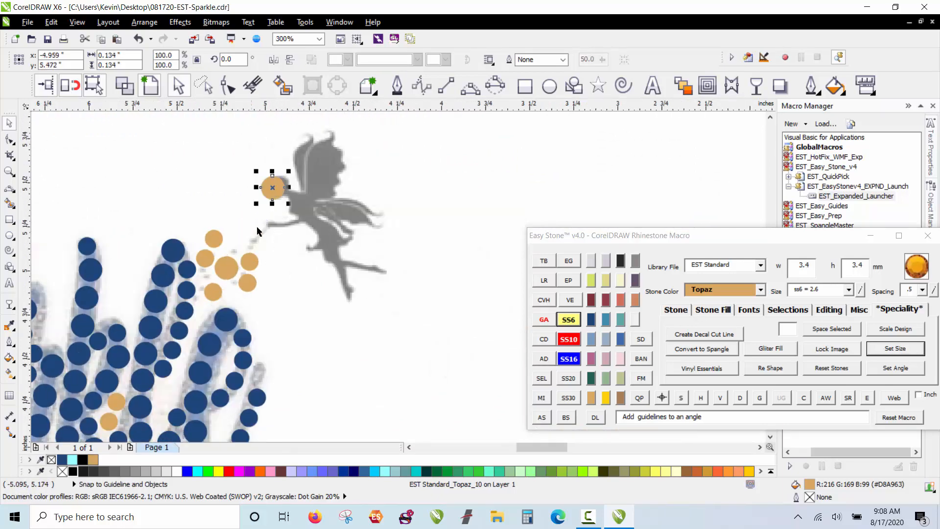
Step: Copy ss6 and ss10 Topaz stones onto the fairy's neck, body and legs
scroll(277, 204, "up", 1)
left_click_drag(222, 359, 314, 201)
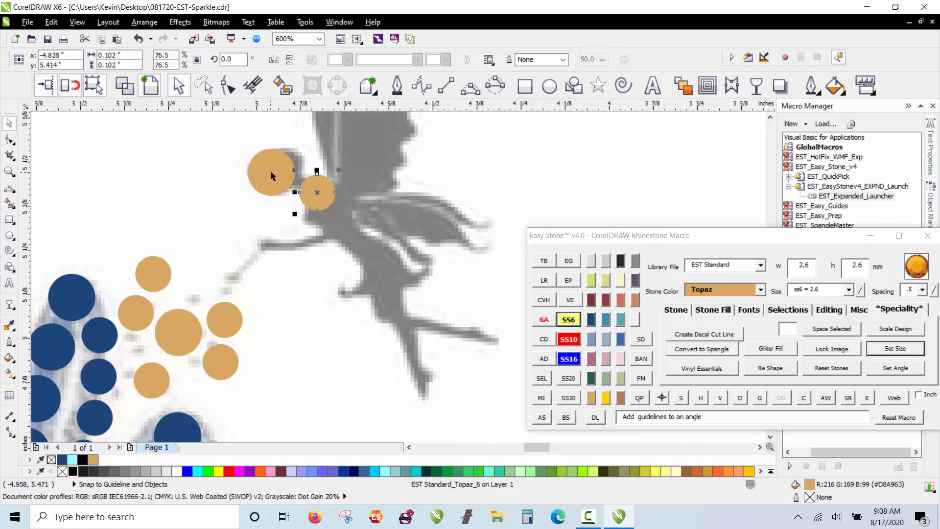
left_click_drag(272, 175, 345, 235)
right_click(346, 235)
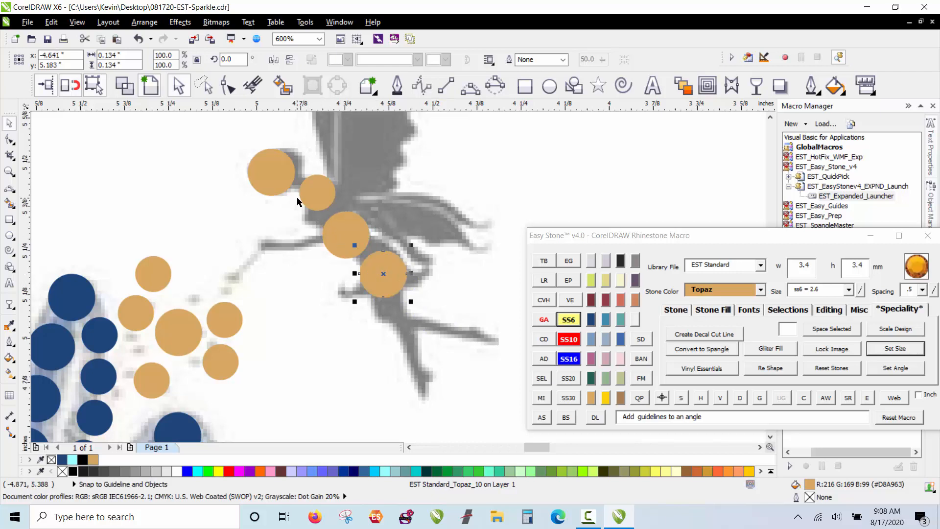
left_click_drag(312, 198, 401, 365)
right_click(400, 363)
left_click_drag(401, 366, 429, 322)
right_click(437, 322)
scroll(307, 303, "down", 1)
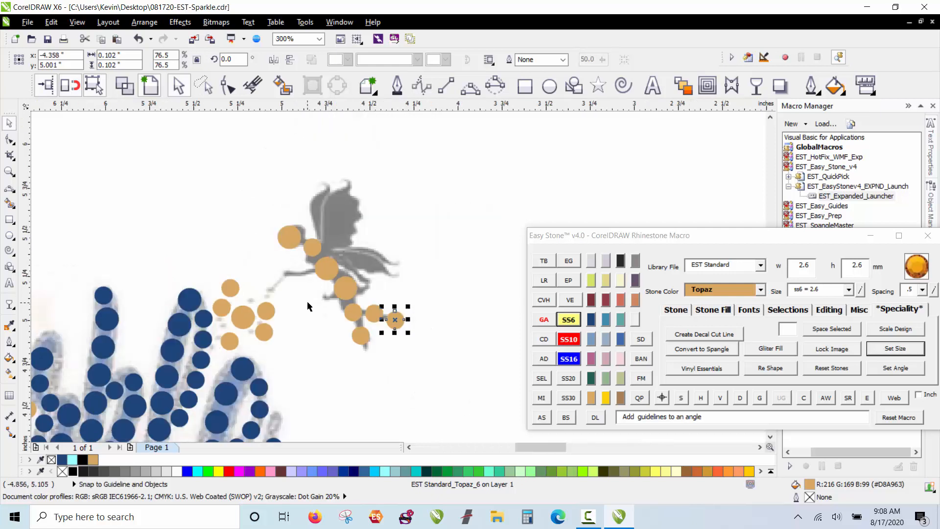
Step: Delete the eight Topaz stones placed on the fairy's head, body and legs
left_click(314, 327)
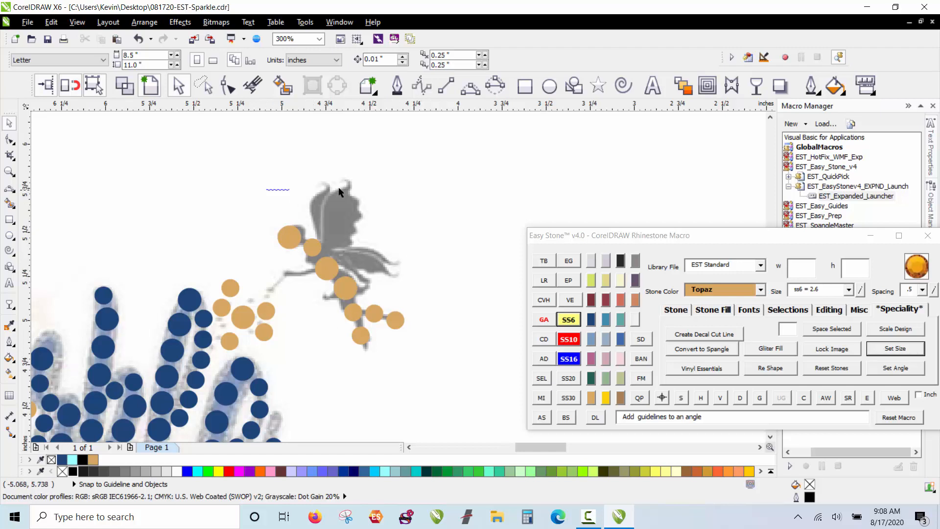
left_click_drag(468, 329, 480, 386)
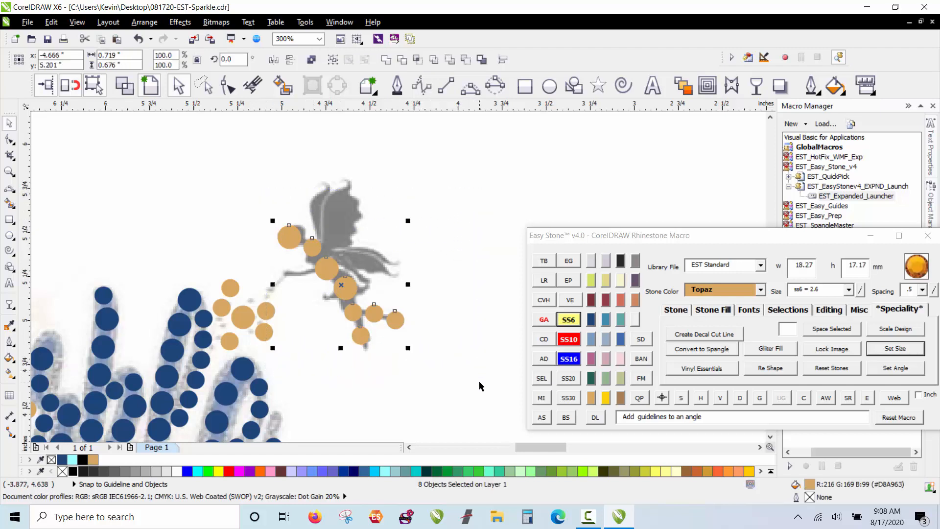
left_click(480, 386)
Step: Place four ss10 Topaz copies in the open background just below the S's lower bowl
scroll(389, 319, "down", 4)
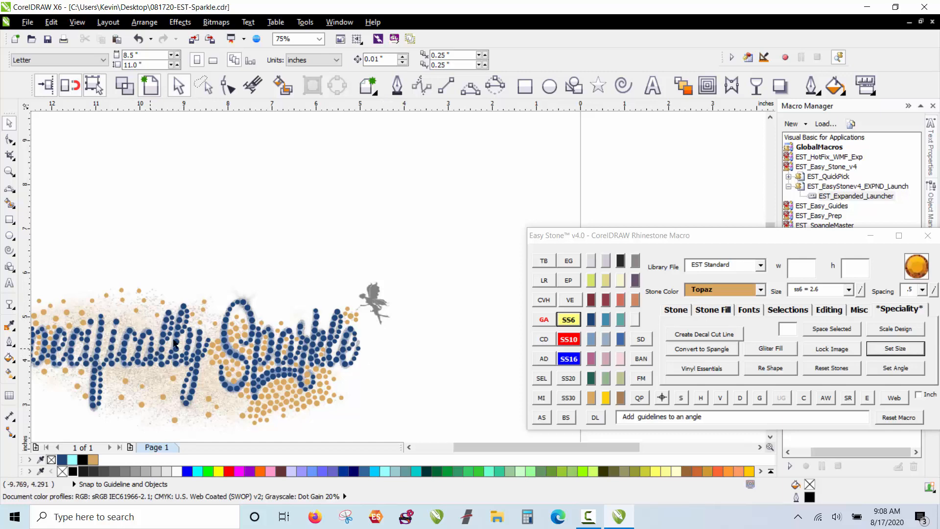
scroll(325, 304, "down", 1)
scroll(462, 256, "up", 7)
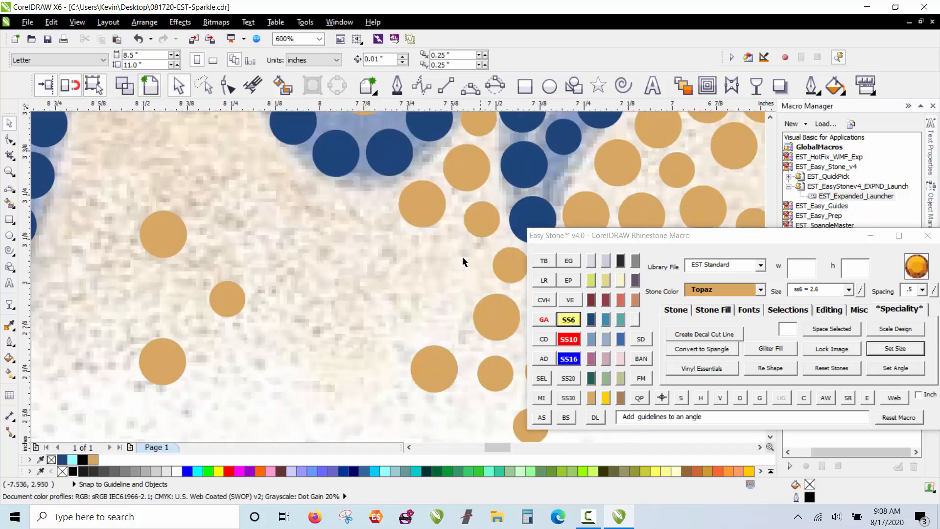
left_click_drag(424, 212, 369, 214)
key("space")
key("space")
key("space")
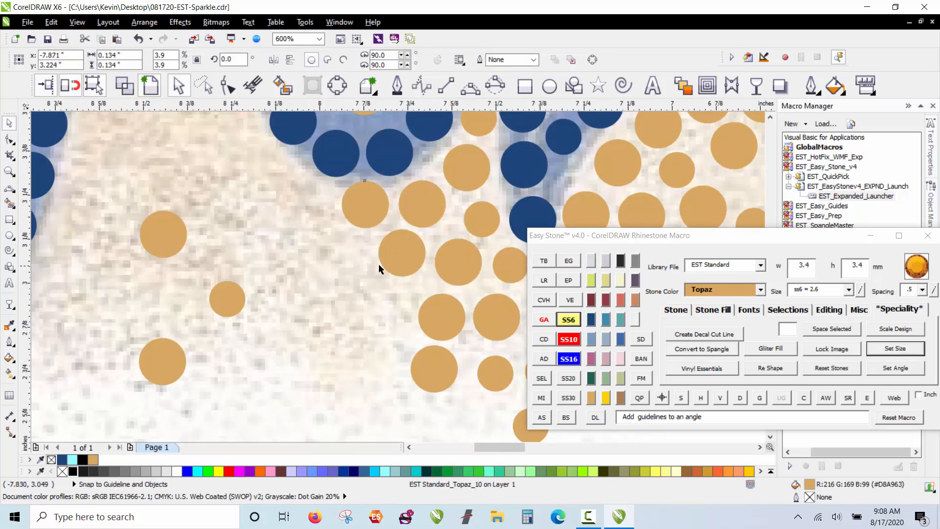
Step: Place three ss6 Topaz copies along the lower edge of the stone field beneath the S
scroll(378, 263, "down", 1)
scroll(430, 337, "up", 1)
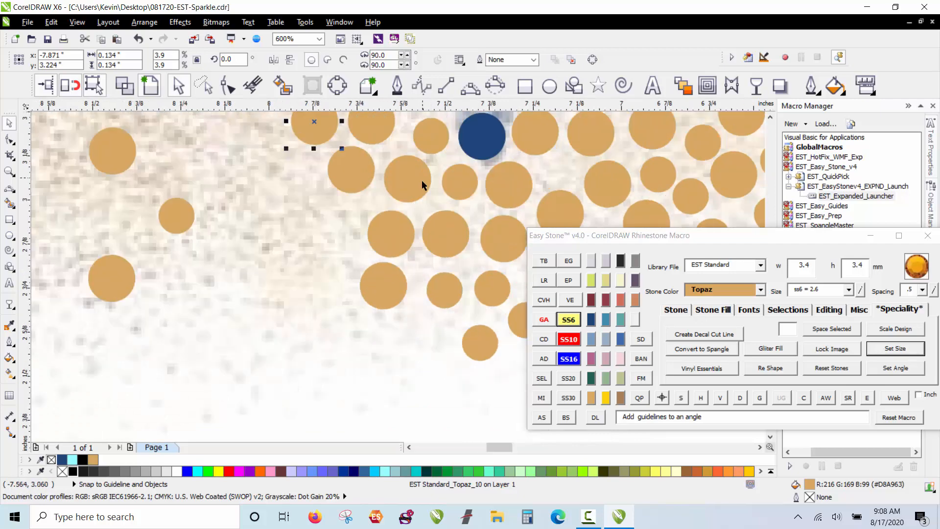
left_click_drag(448, 181, 327, 373)
right_click(399, 329)
right_click(327, 373)
left_click_drag(327, 374, 334, 327)
right_click(332, 325)
Step: Fill the background beneath the S toward the y's tail with nine ss10 Topaz copies
left_click_drag(383, 286, 275, 290)
right_click(333, 218)
right_click(294, 177)
right_click(276, 234)
right_click(275, 290)
left_click_drag(275, 289, 123, 231)
right_click(228, 179)
right_click(220, 249)
left_click(127, 228)
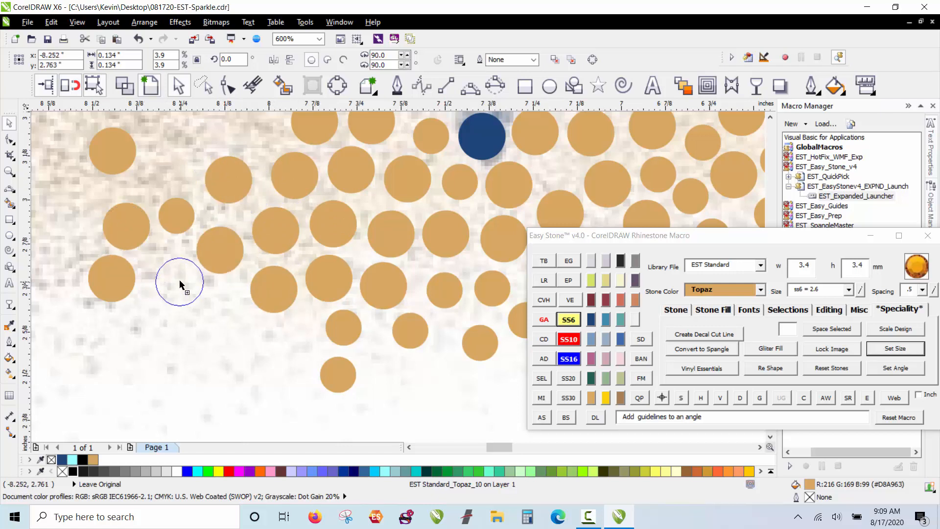
left_click(171, 277)
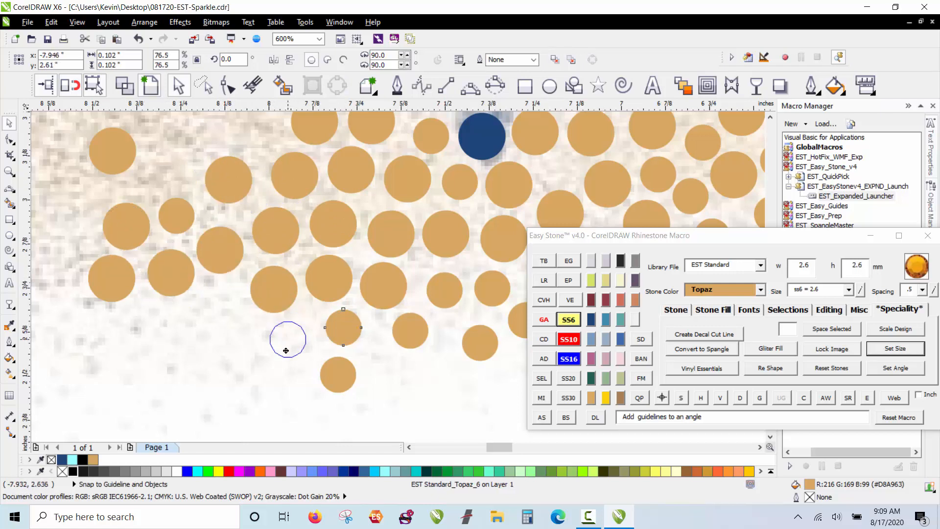
Step: Scatter six ss6 Topaz copies along the lower fringe beneath the newly placed ss10 stones
left_click(285, 354)
left_click(224, 304)
left_click(203, 352)
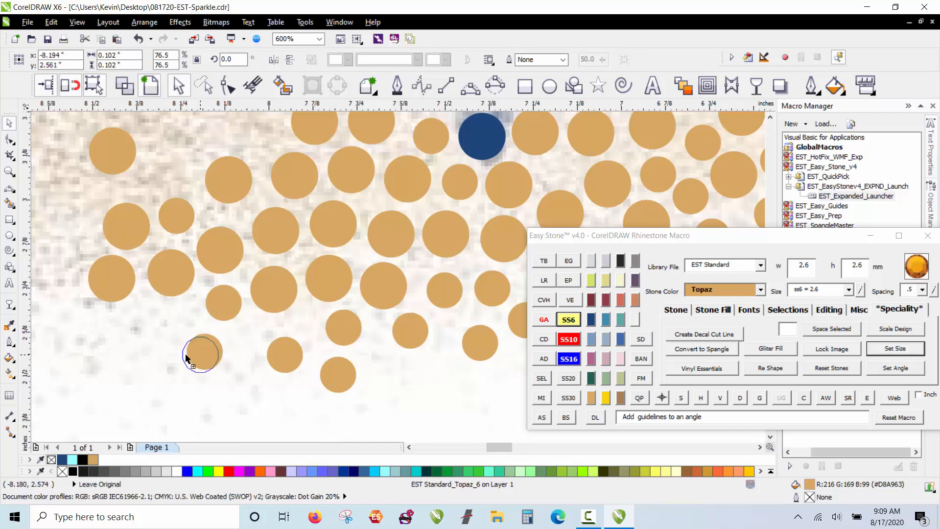
left_click(167, 321)
left_click(118, 333)
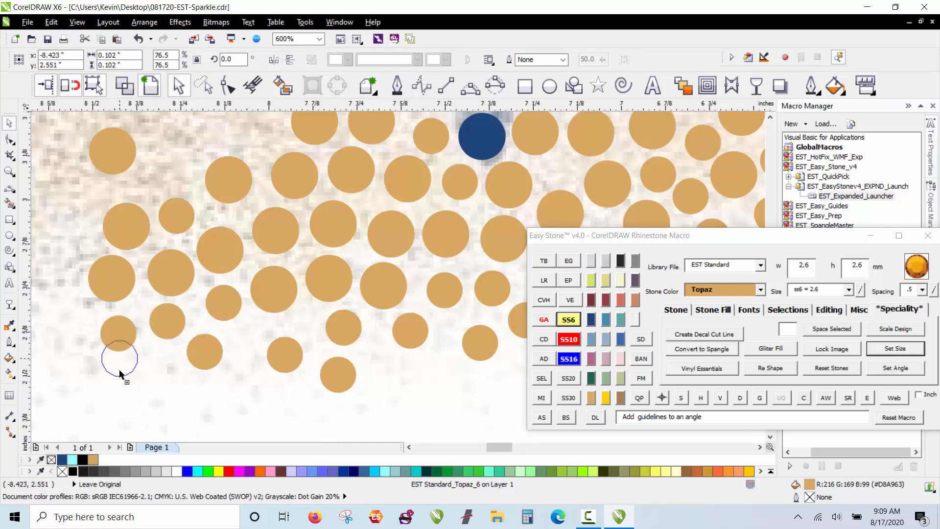
left_click(153, 383)
Step: Copy an ss10 Topaz stone into the gap between the y and S and change the copy to ss6
scroll(394, 308, "down", 2)
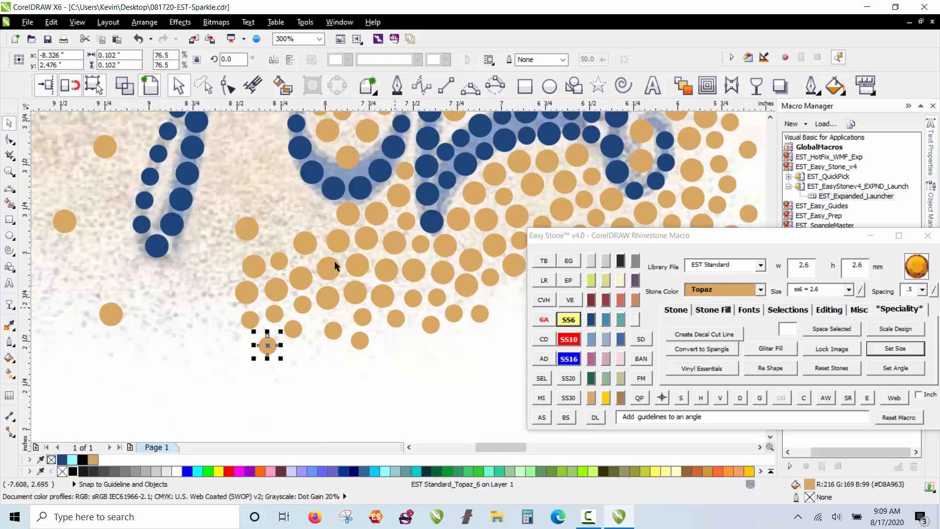
scroll(309, 228, "down", 1)
scroll(270, 188, "up", 1)
scroll(291, 258, "down", 1)
scroll(274, 158, "up", 1)
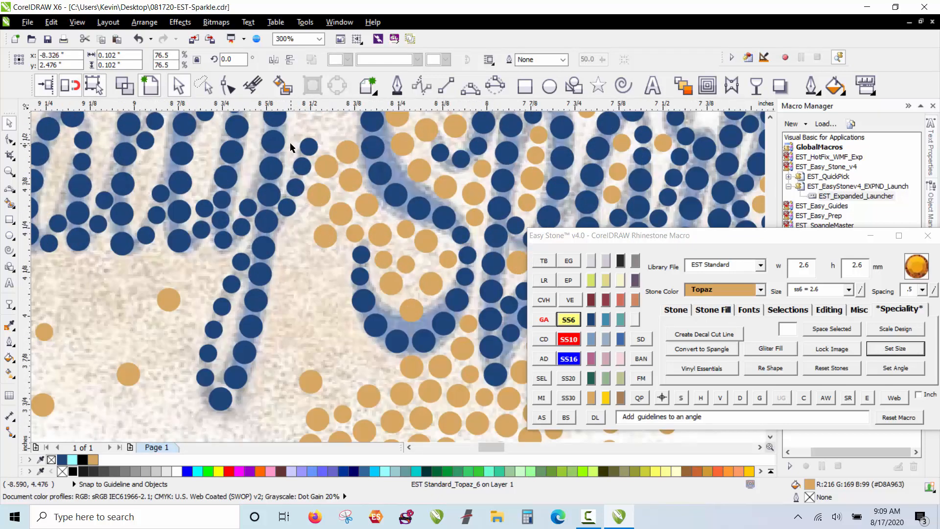
scroll(335, 240, "up", 1)
left_click(321, 300)
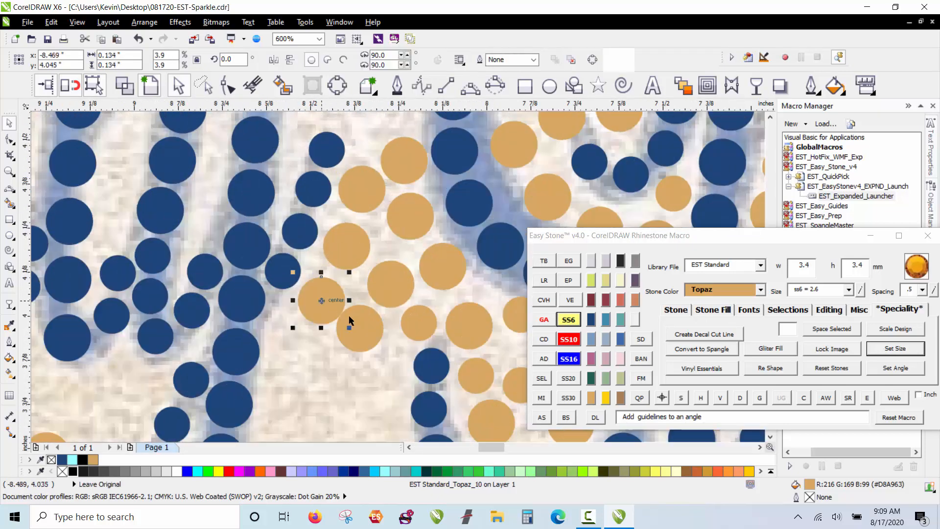
left_click(569, 320)
Step: Place ss10 Topaz copies down the gap between the y's tail and the S's lower bowl
scroll(336, 306, "up", 2)
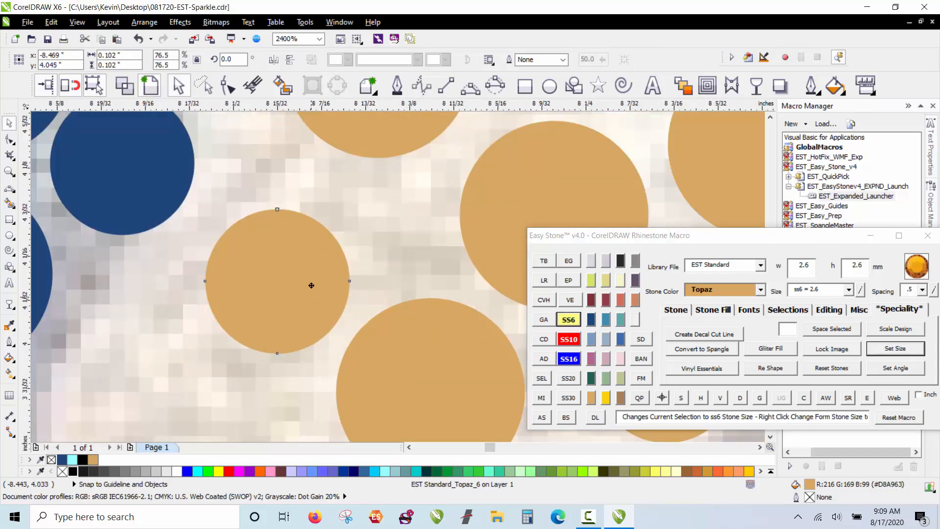
scroll(367, 205, "down", 1)
left_click(281, 350)
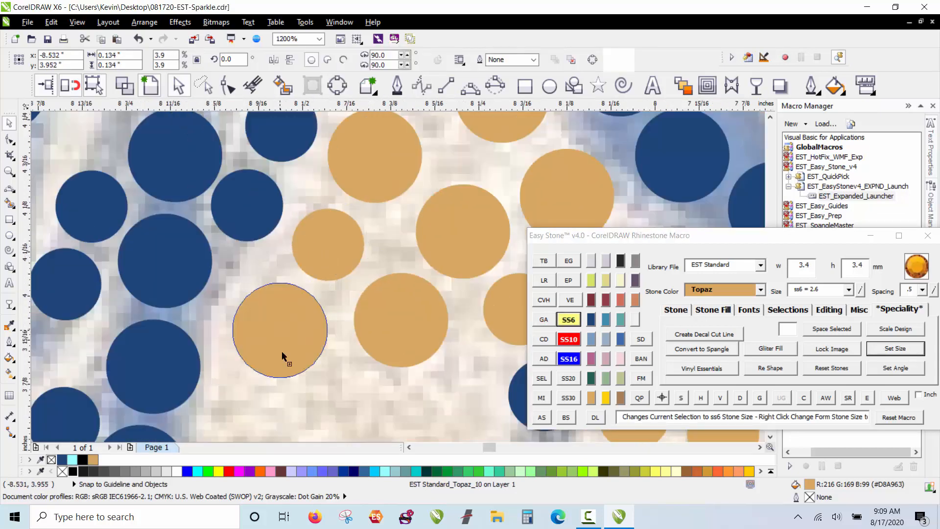
left_click_drag(281, 350, 276, 370)
scroll(275, 238, "down", 2)
scroll(272, 323, "up", 1)
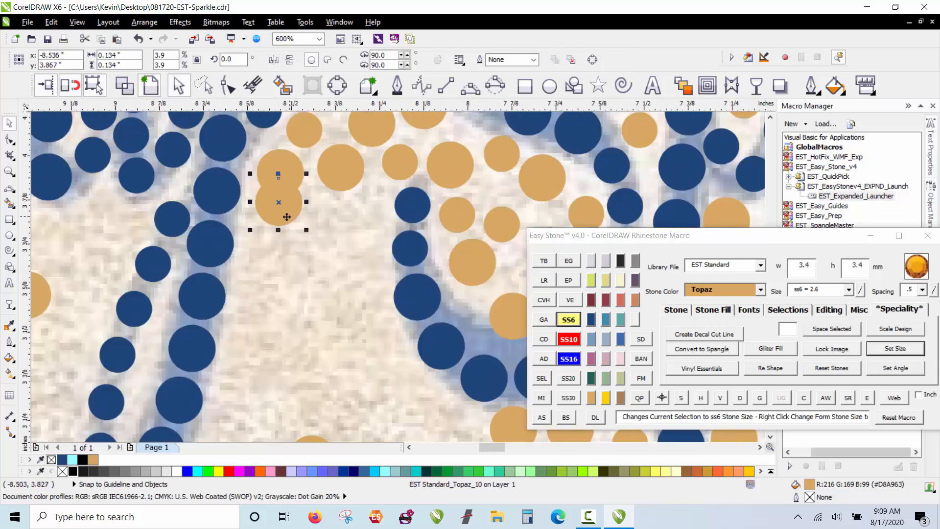
left_click(276, 248)
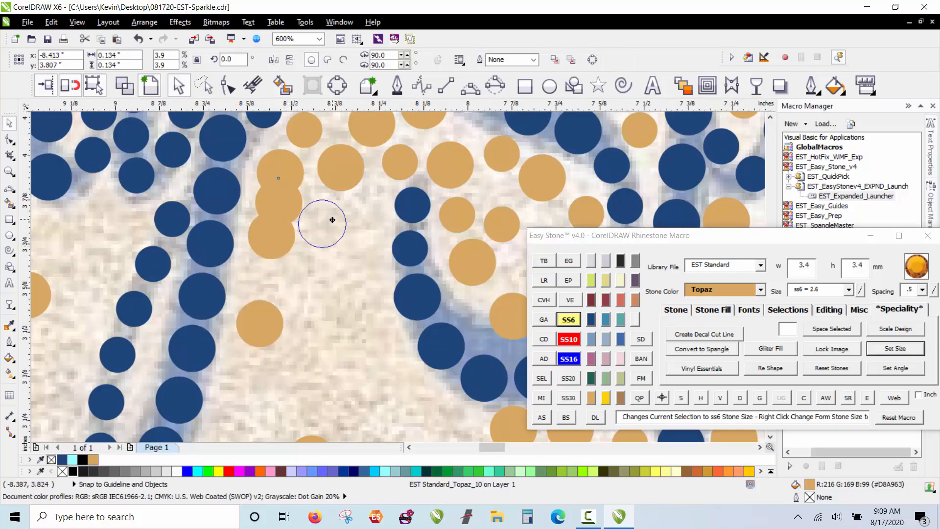
left_click_drag(337, 223, 336, 223)
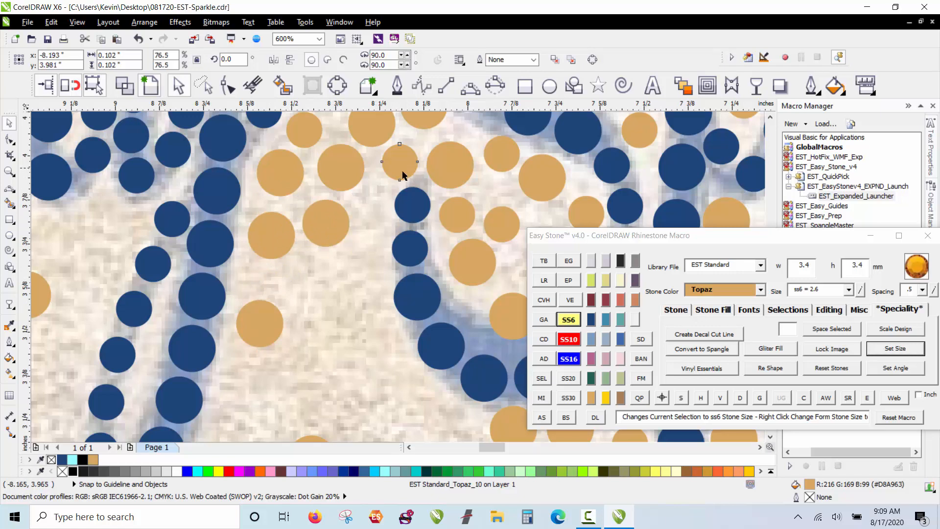
Step: Fit ss6 and ss10 Topaz stones into the spaces between the y's tail and the outer edge of the S's bowl
left_click(374, 206)
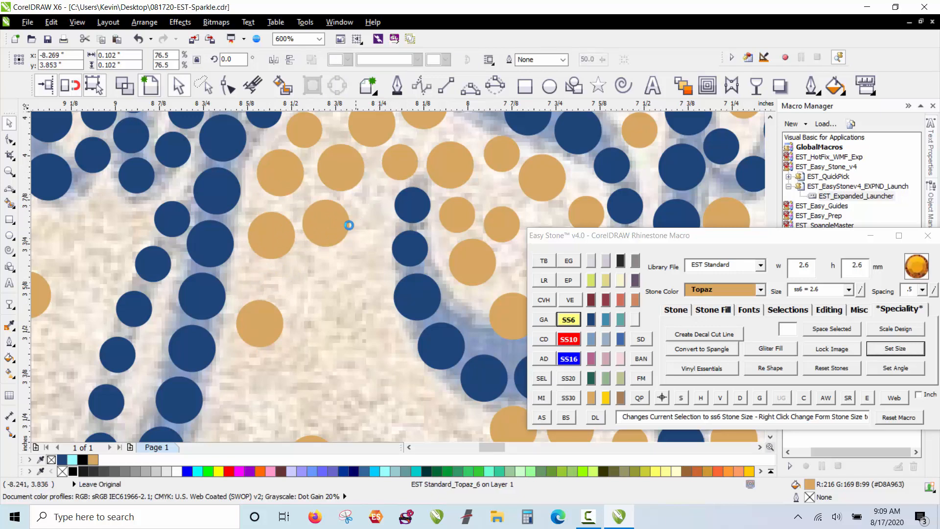
left_click(364, 272)
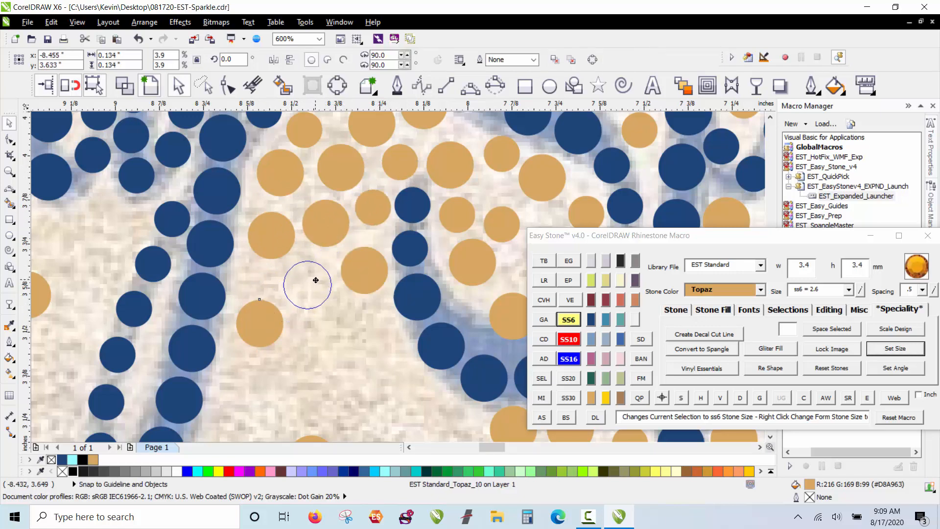
left_click_drag(316, 279, 316, 280)
left_click_drag(389, 208, 275, 294)
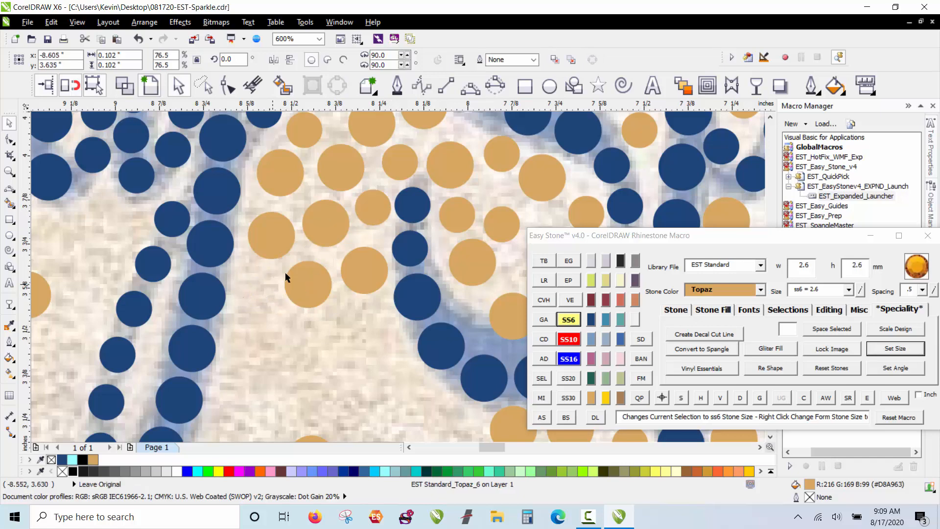
Step: Place five ss10 Topaz copies around the outside of the S's lower bowl, down to the stones beneath it
scroll(356, 182, "down", 2)
scroll(357, 211, "up", 2)
left_click_drag(351, 196, 351, 364)
key("space")
key("space")
key("space")
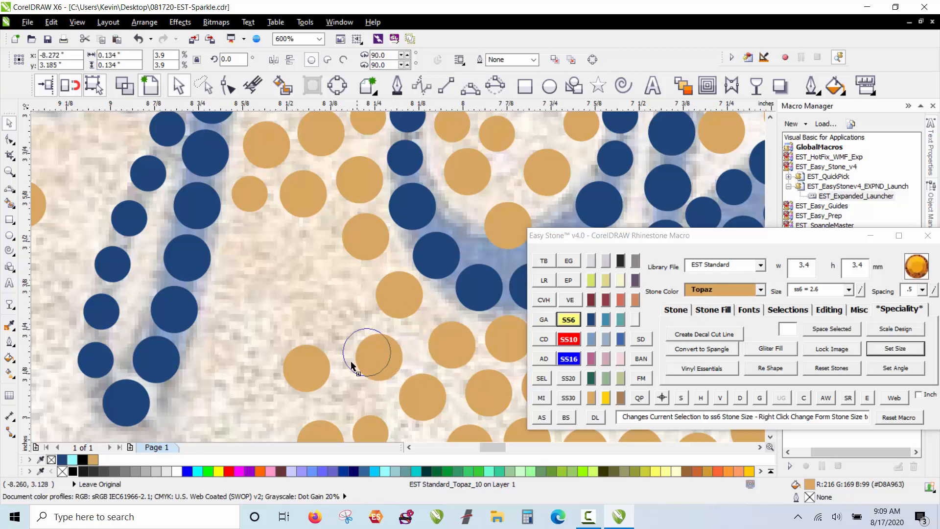
left_click_drag(328, 336, 330, 333)
Step: Add two ss10 Topaz copies beside the y's tail and fill the gaps next to them with two ss6 copies
left_click_drag(259, 199, 323, 247)
left_click_drag(301, 201, 261, 253)
right_click(261, 252)
left_click_drag(261, 254, 235, 318)
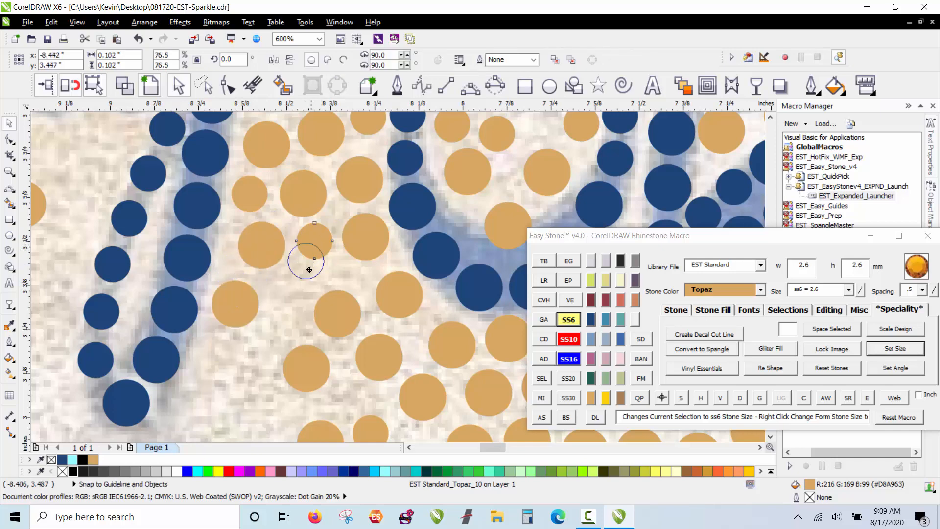
left_click_drag(309, 270, 297, 293)
Step: Place three ss10 Topaz copies around the end of the y's tail and a fourth in the nearby gap, resized to ss6
scroll(345, 176, "down", 2)
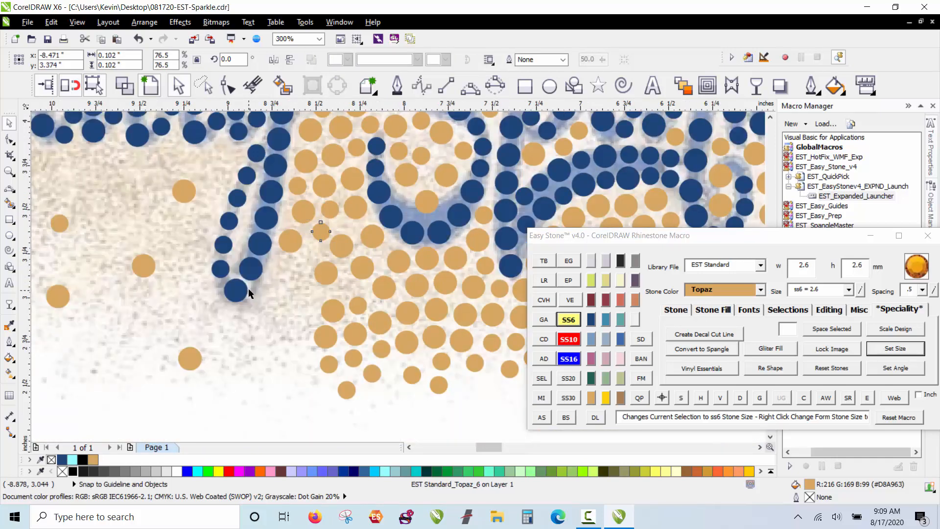
scroll(248, 287, "up", 2)
left_click_drag(312, 239, 365, 228)
key("space")
key("space")
key("space")
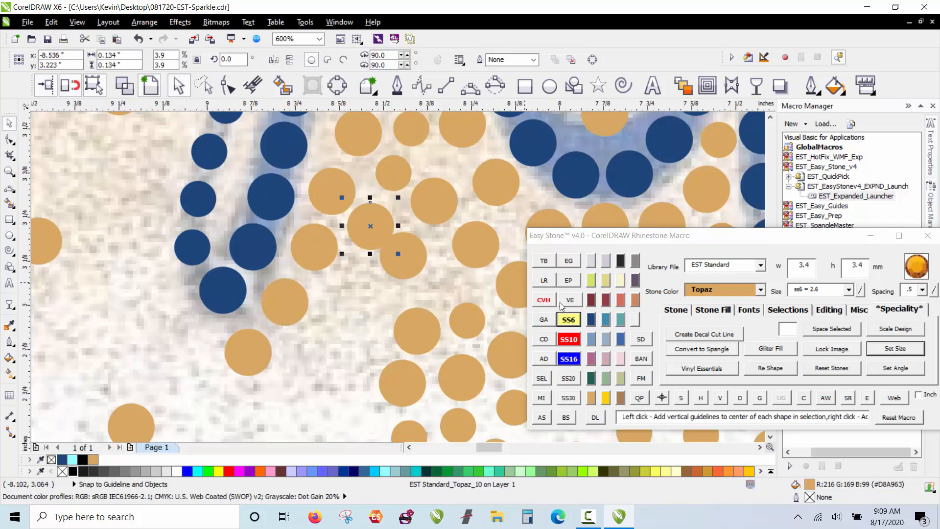
left_click(568, 319)
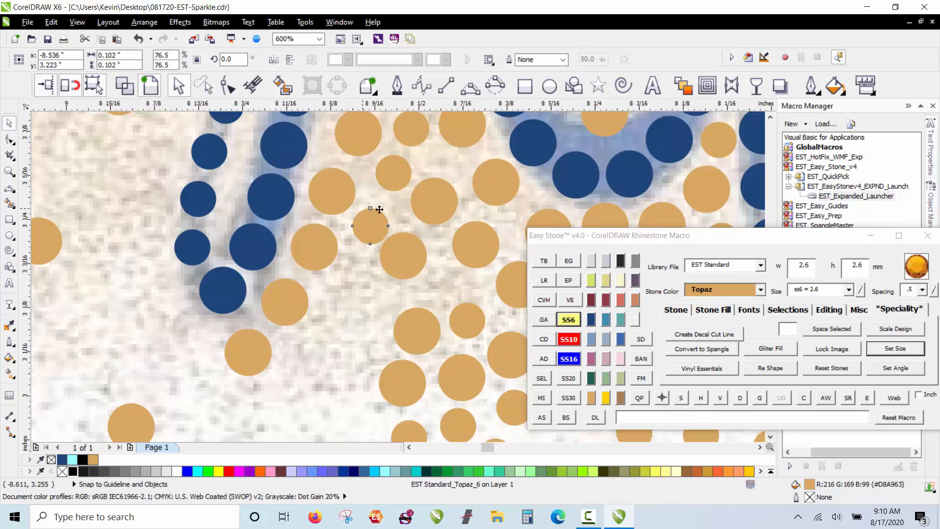
scroll(346, 222, "up", 2)
scroll(437, 152, "down", 2)
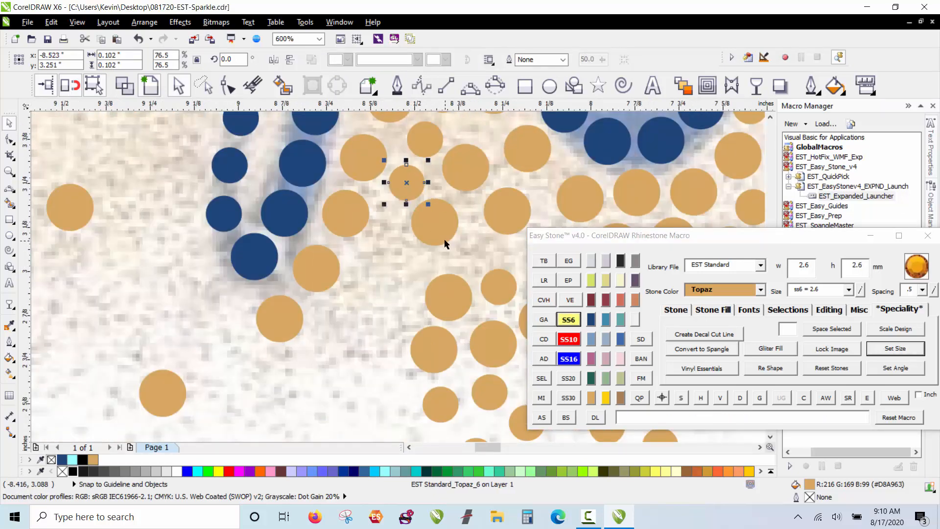
Step: Place two ss10 Topaz copies one below the other between the y's tail and the stones beneath the S
left_click_drag(437, 230, 399, 282)
right_click(401, 280)
left_click_drag(400, 280, 390, 343)
right_click(390, 345)
Step: Fill two small gaps near the y's tail with ss6 Topaz copies and shift the neighbouring ss10 stone to even the spacing
right_click(379, 235)
left_click_drag(384, 233, 381, 236)
scroll(441, 228, "up", 1)
left_click_drag(442, 229, 464, 249)
left_click_drag(346, 232, 266, 368)
right_click(265, 368)
Step: Extend the field below the y's tail with three ss10 Topaz copies, adjusting the adjacent stone's position
scroll(289, 146, "down", 2)
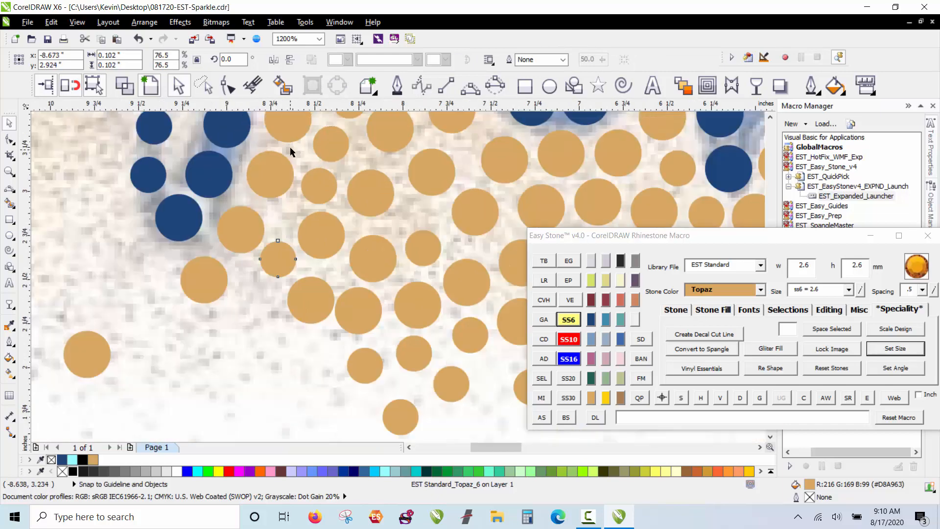
scroll(261, 211, "up", 1)
scroll(291, 217, "up", 1)
left_click_drag(375, 237, 264, 241)
right_click(271, 249)
scroll(370, 250, "up", 1)
left_click_drag(403, 265, 398, 270)
scroll(334, 150, "down", 3)
scroll(341, 158, "up", 1)
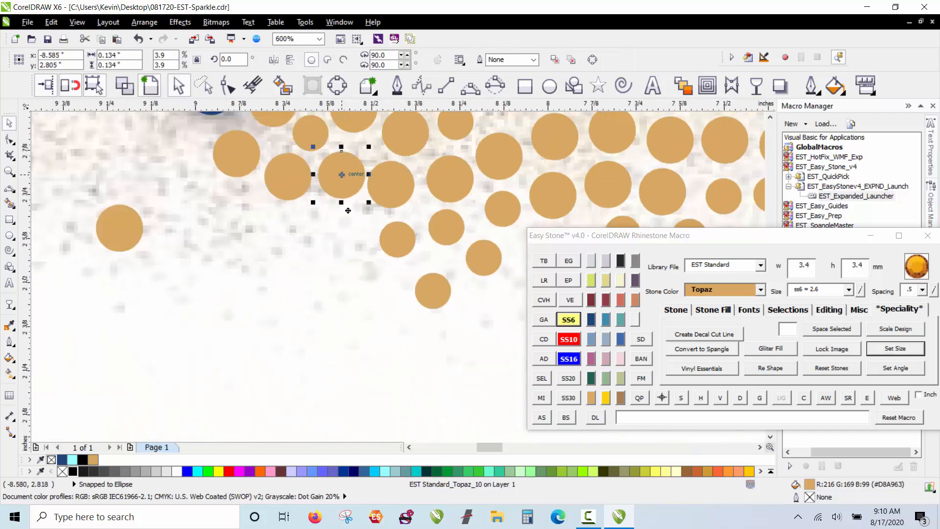
left_click_drag(343, 175, 268, 231)
right_click(349, 233)
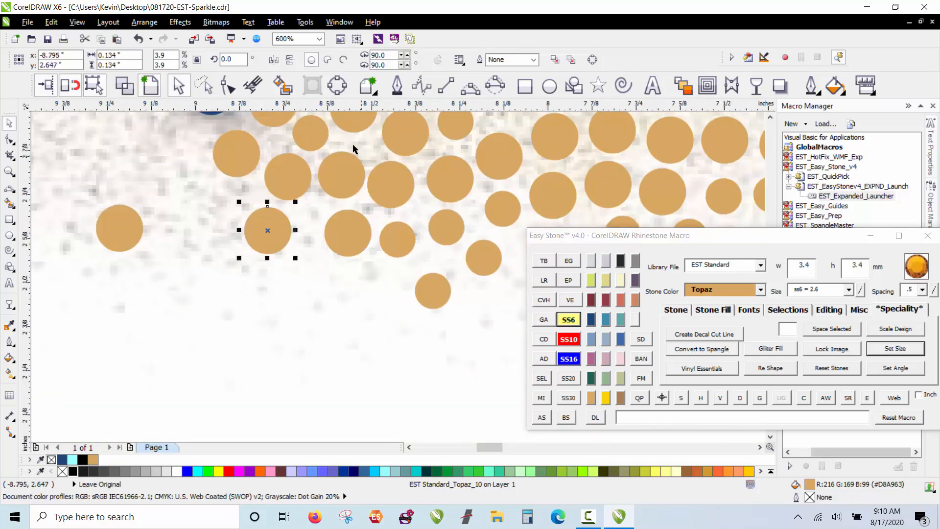
Step: Place three ss6 Topaz copies along the lower fringe below the y's tail and one ss10 copy in the gap above
left_click_drag(312, 139, 257, 299)
right_click(359, 285)
right_click(258, 299)
left_click_drag(257, 299, 206, 251)
left_click_drag(172, 291, 168, 305)
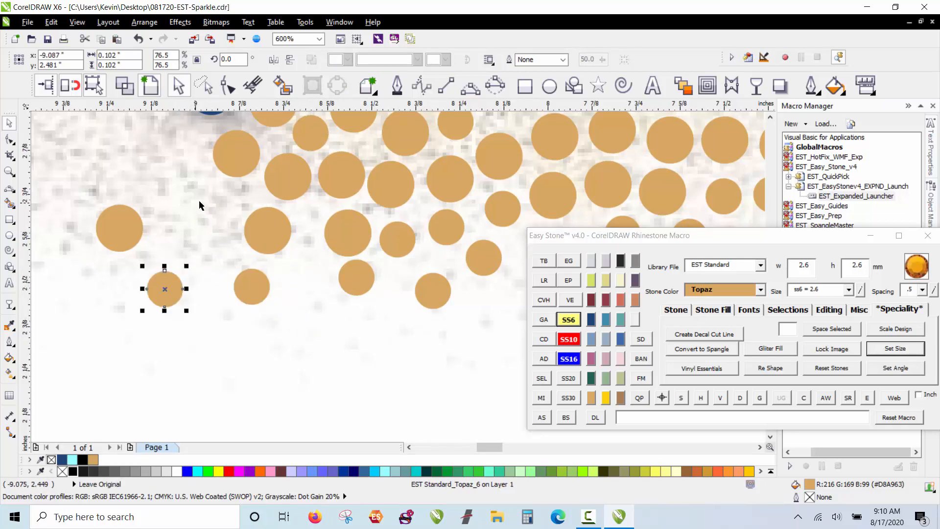
scroll(216, 172, "up", 1)
left_click_drag(248, 164, 223, 270)
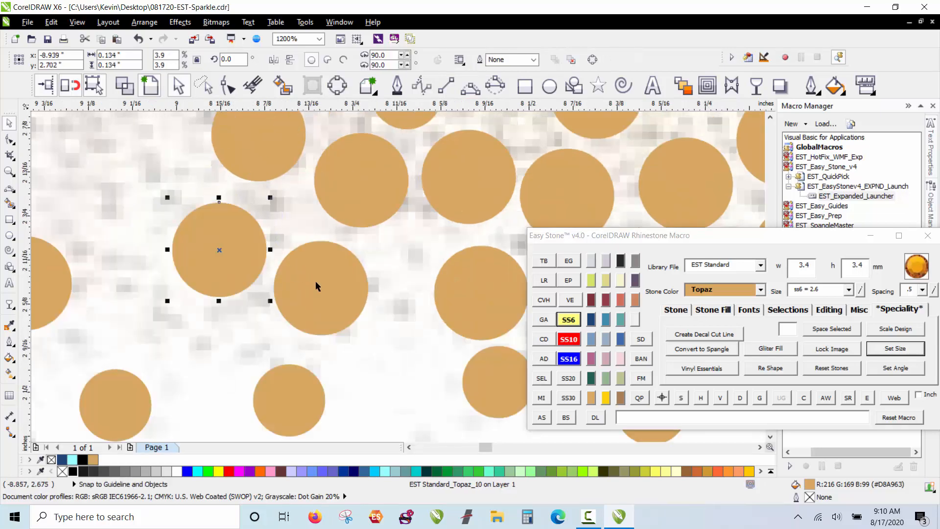
Step: Place two ss6 Topaz stones one above the other in the gap between the last l and the y
scroll(316, 281, "down", 6)
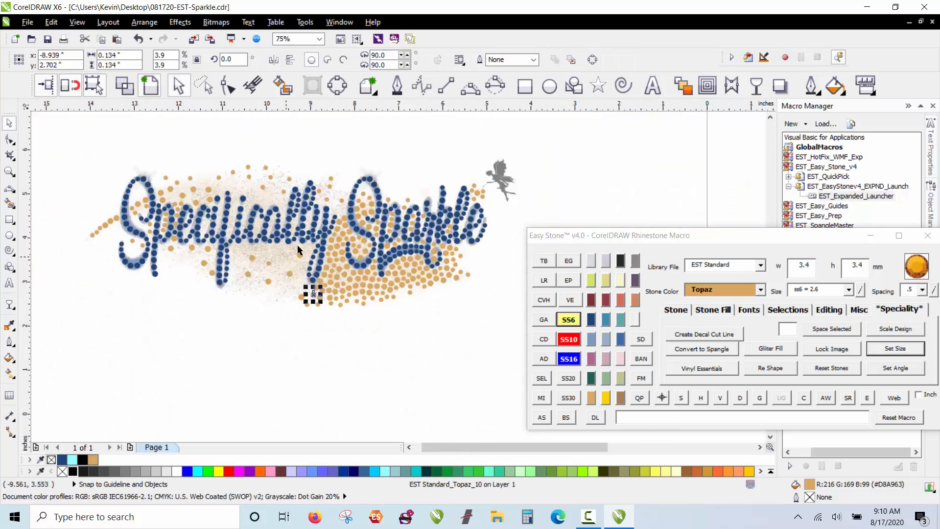
scroll(287, 193, "up", 1)
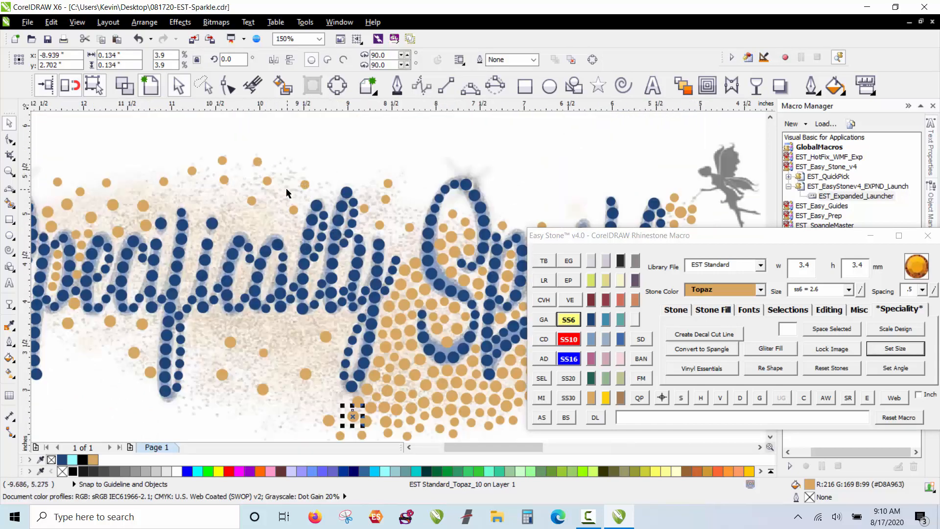
scroll(401, 283, "up", 2)
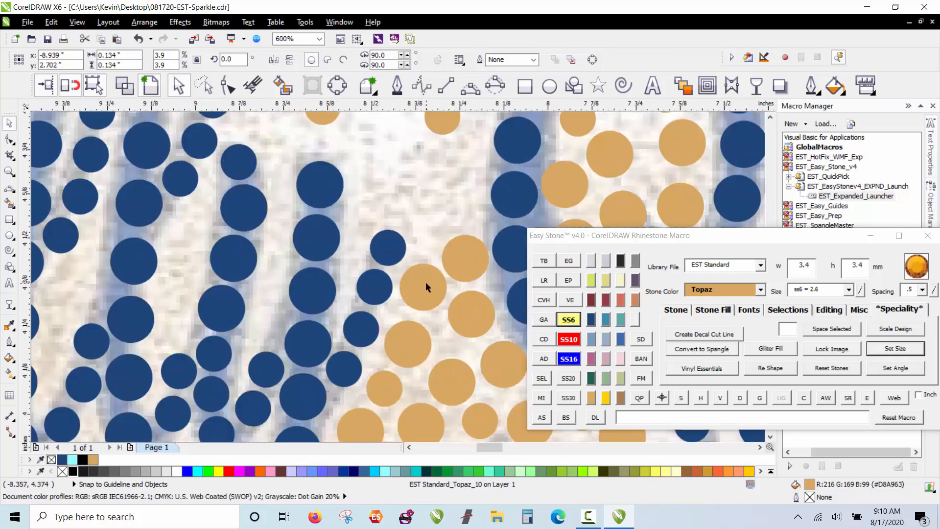
left_click_drag(425, 281, 182, 311)
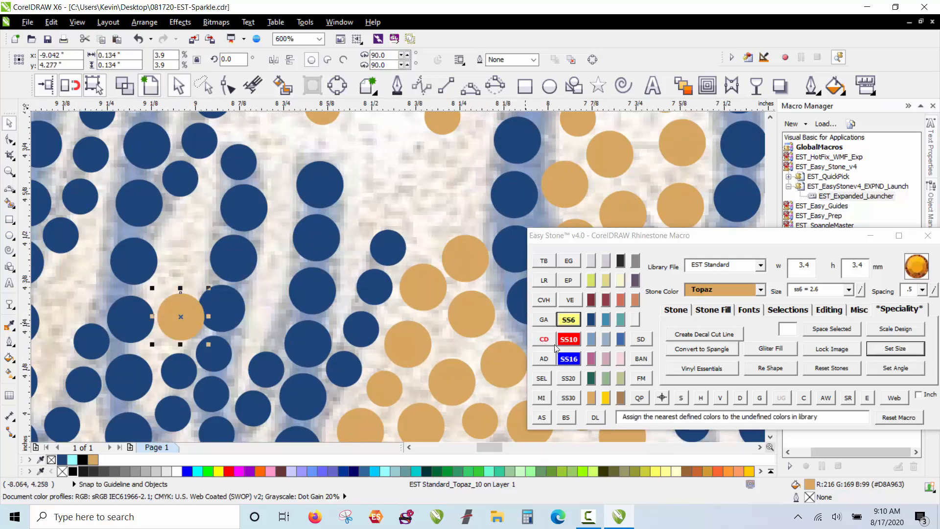
left_click(568, 319)
scroll(266, 309, "up", 1)
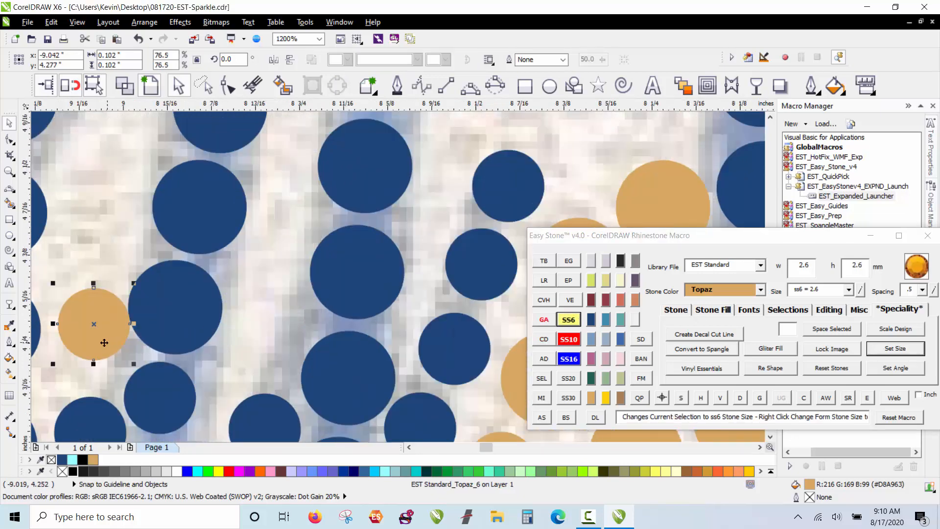
left_click_drag(104, 343, 99, 283)
right_click(98, 283)
scroll(111, 293, "down", 1)
scroll(101, 245, "up", 1)
scroll(375, 294, "down", 1)
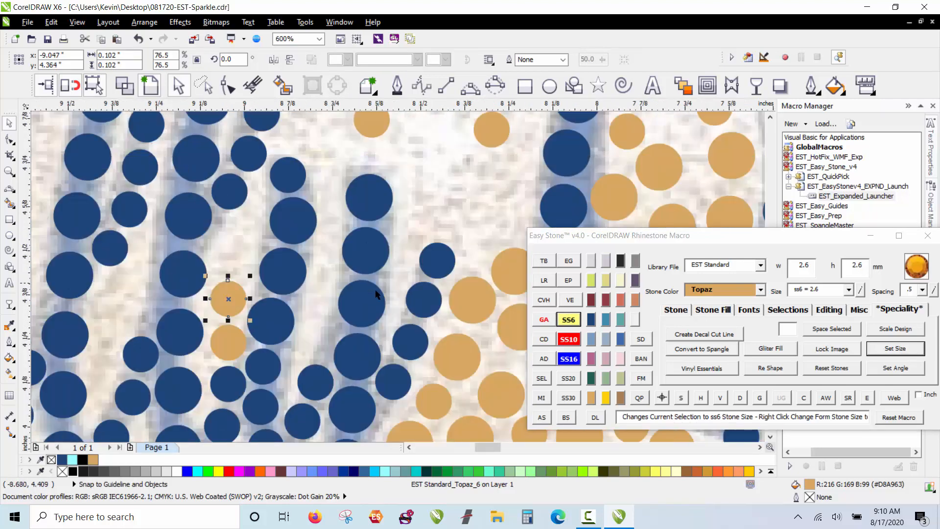
Step: Add an ss10 Topaz copy above the two new ss6 stones and two ss6 copies inside the fork of the y
left_click_drag(463, 352, 243, 240)
right_click(241, 239)
scroll(241, 296, "up", 1)
mouse_move(217, 301)
left_mouse_down()
mouse_move(390, 373)
mouse_move(410, 255)
left_mouse_up()
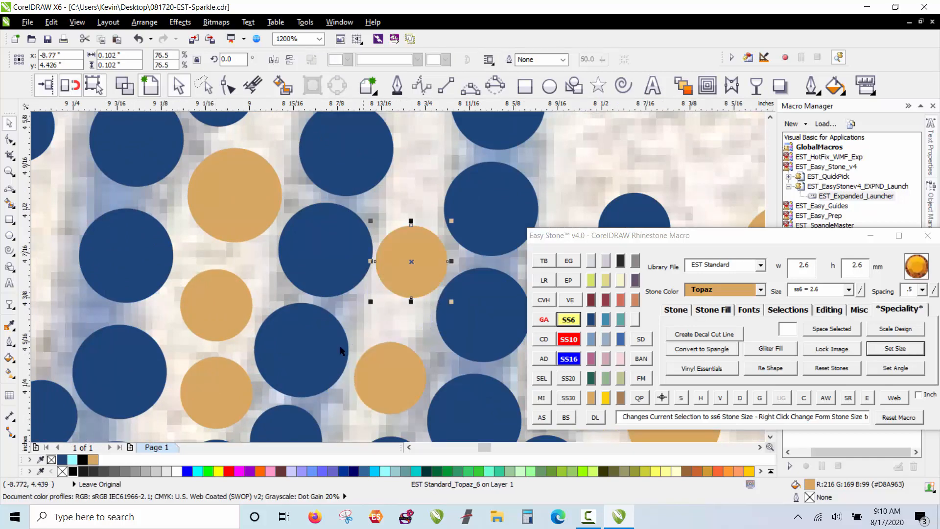
scroll(360, 303, "down", 1)
scroll(366, 276, "down", 1)
left_click(440, 249)
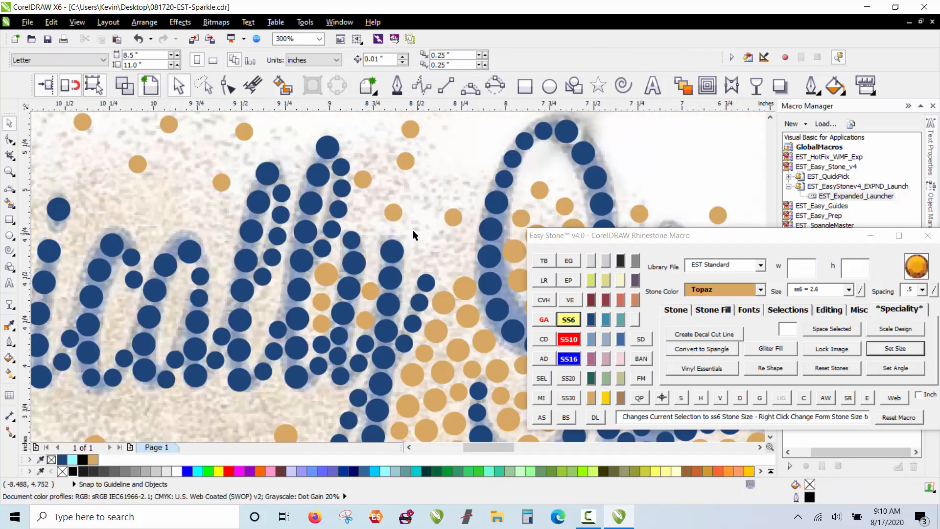
Step: Place ss10 and ss6 Topaz copies around the upper ends of the y, between the last l and the S
scroll(415, 233, "up", 1)
left_click_drag(248, 308, 333, 233)
left_click_drag(333, 233, 314, 179)
left_click_drag(314, 180, 412, 231)
left_click_drag(370, 192, 370, 168)
scroll(215, 242, "down", 1)
scroll(345, 269, "up", 1)
scroll(381, 301, "up", 1)
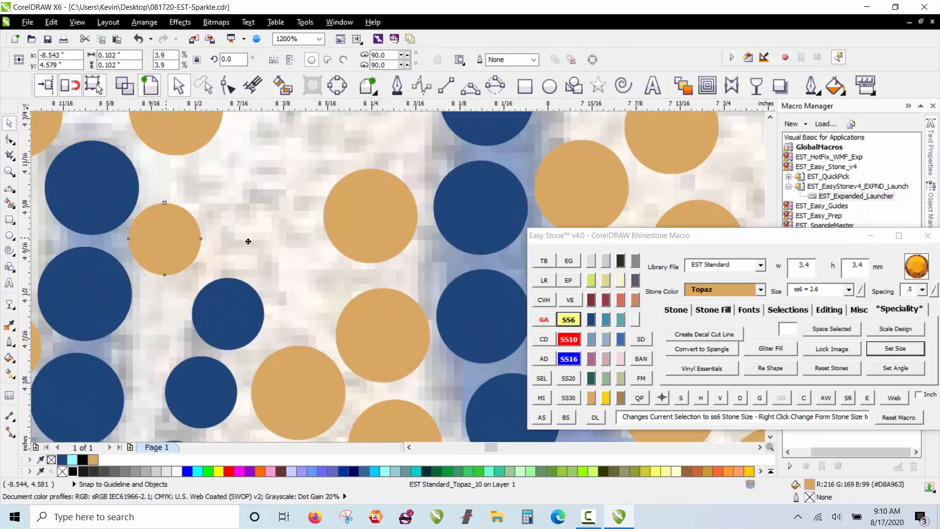
Step: Fill the space between the y and the S with two ss6 and one ss10 Topaz copies, and relocate the upper ss6 stone into the remaining gap
left_click_drag(168, 243, 299, 280)
left_click_drag(296, 277, 249, 205)
scroll(263, 281, "down", 1)
scroll(265, 153, "up", 1)
left_click_drag(344, 209, 357, 150)
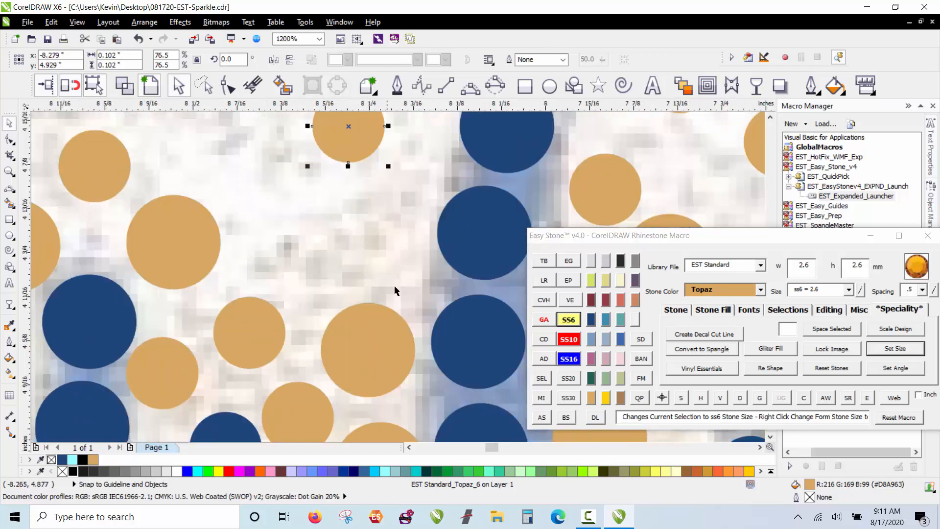
left_click_drag(370, 324, 369, 208)
left_click_drag(351, 157, 270, 221)
scroll(276, 315, "down", 1)
scroll(277, 316, "down", 1)
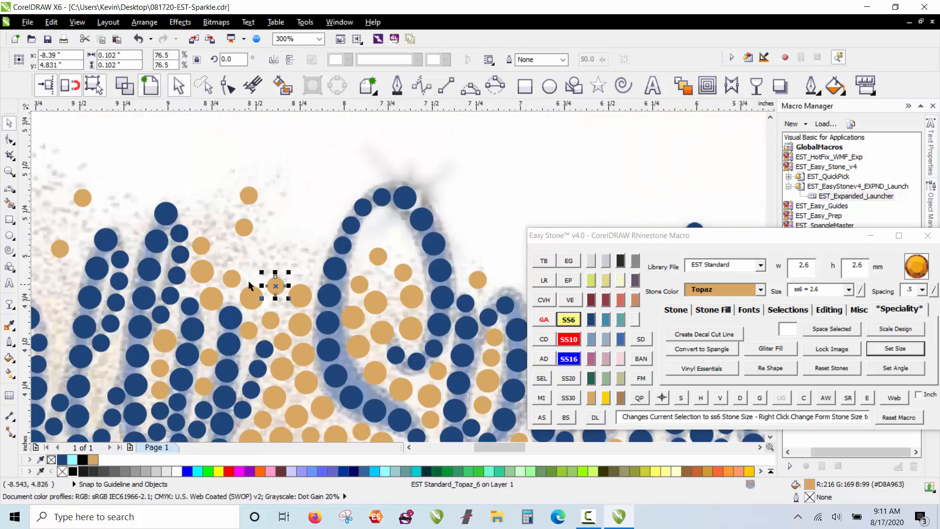
Step: Extend the scattered field above the y with Topaz copies up to an ss6 stone beside the tip of the last l
scroll(296, 292, "up", 1)
key("space")
left_click_drag(360, 243, 144, 147)
key("space")
key("space")
key("space")
key("space")
scroll(412, 254, "down", 4)
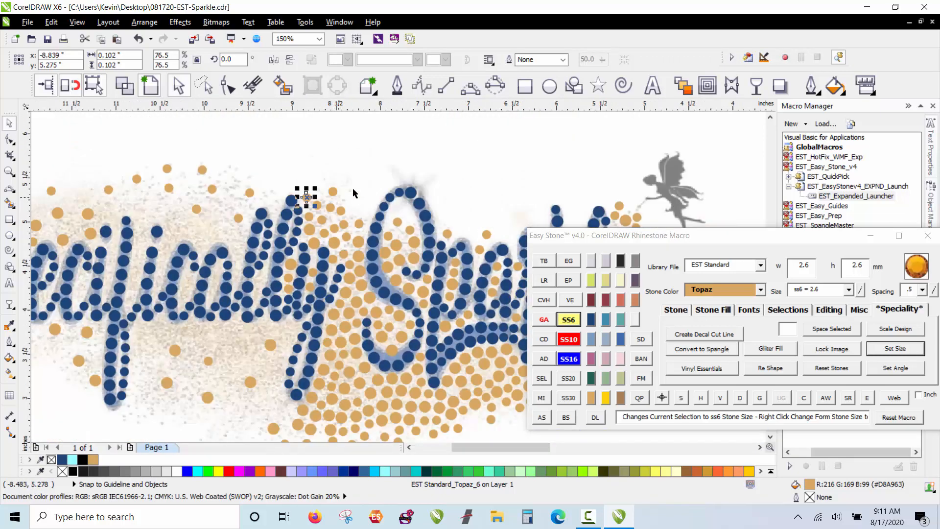
left_click(360, 180)
Step: Place two ss10 Topaz copies beneath the p and e of the first word and one ss6 copy in the gap above
scroll(360, 179, "down", 2)
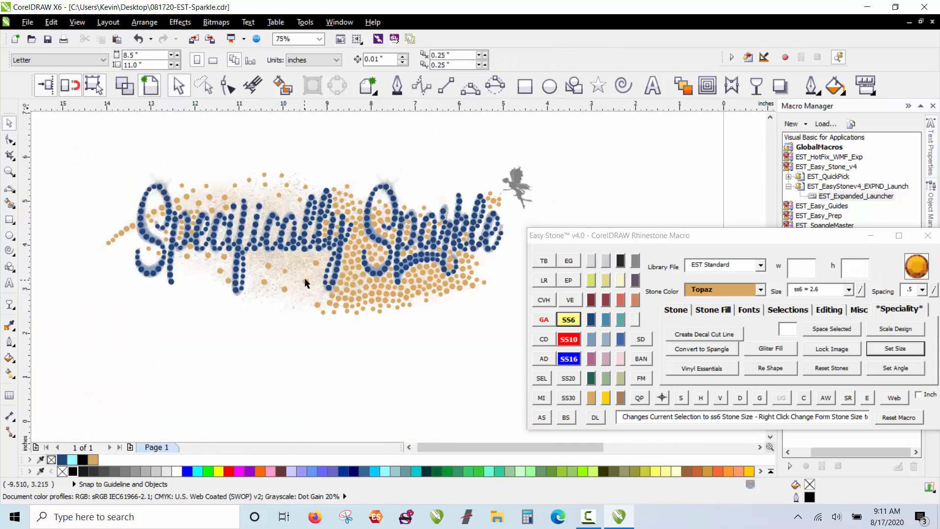
scroll(435, 225, "up", 2)
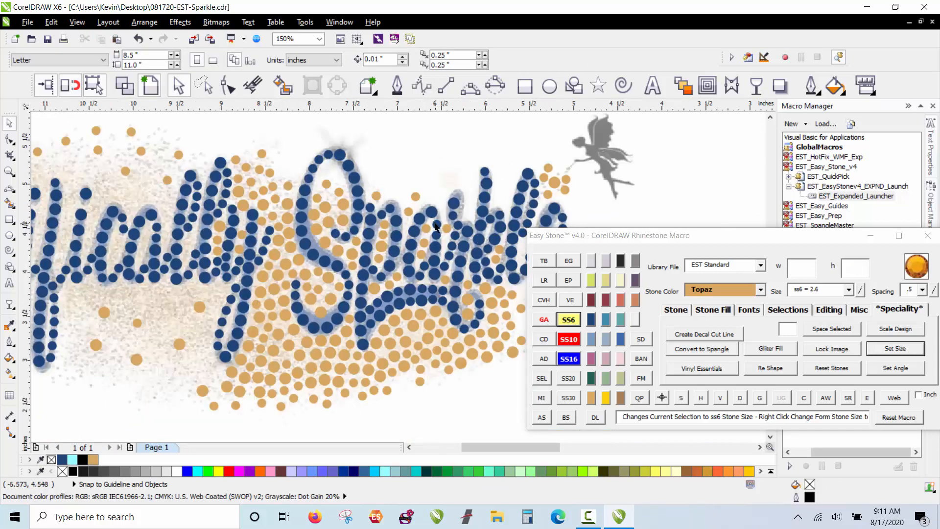
scroll(435, 226, "down", 2)
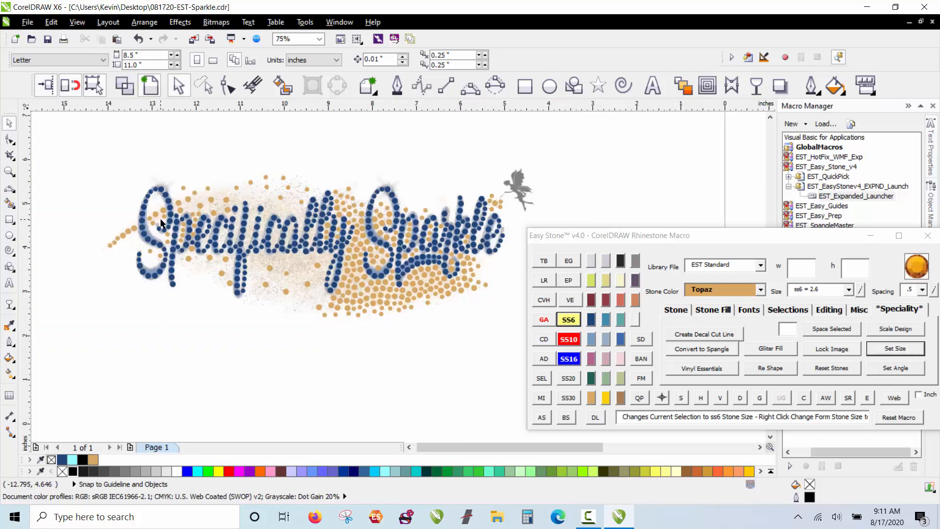
scroll(162, 223, "up", 6)
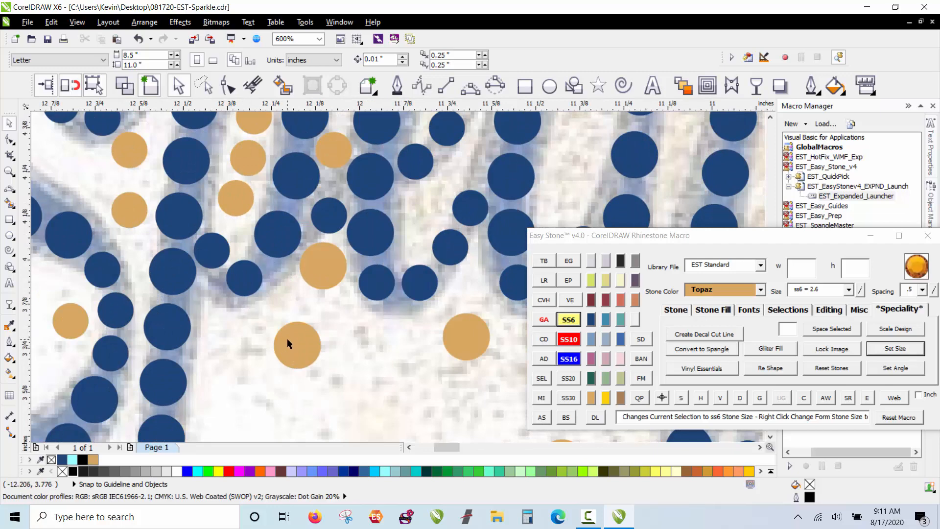
scroll(288, 339, "up", 1)
left_click_drag(303, 343, 295, 262)
key("space")
key("space")
left_click(568, 320)
scroll(340, 191, "down", 1)
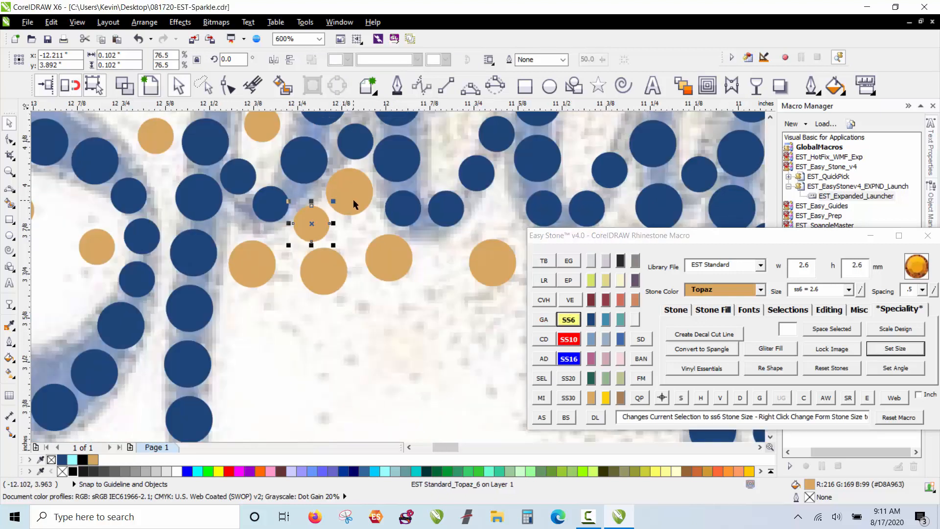
Step: Extend the field beneath the p and e with three ss10 Topaz copies and a lower fringe of three ss6 copies
left_click_drag(353, 198, 494, 330)
key("space")
key("space")
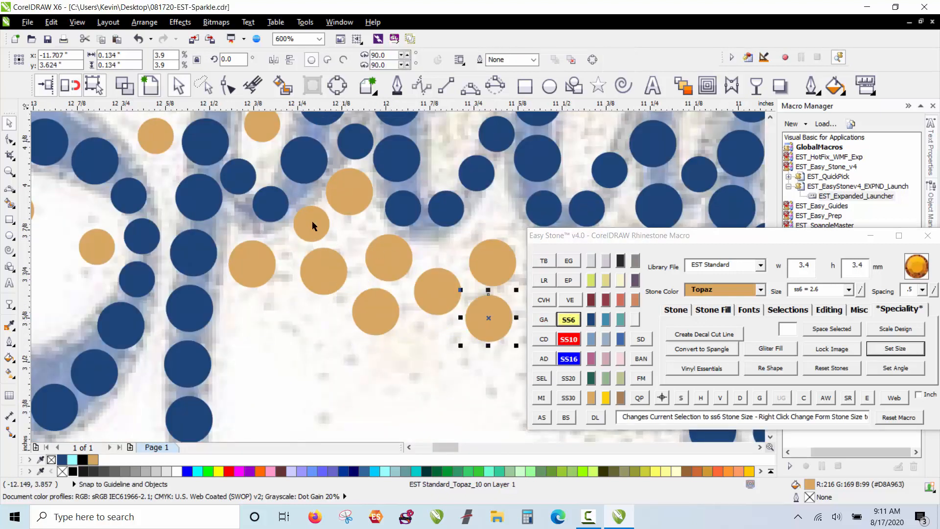
left_click_drag(312, 225, 283, 320)
key("space")
key("space")
scroll(245, 257, "down", 4)
scroll(300, 255, "up", 4)
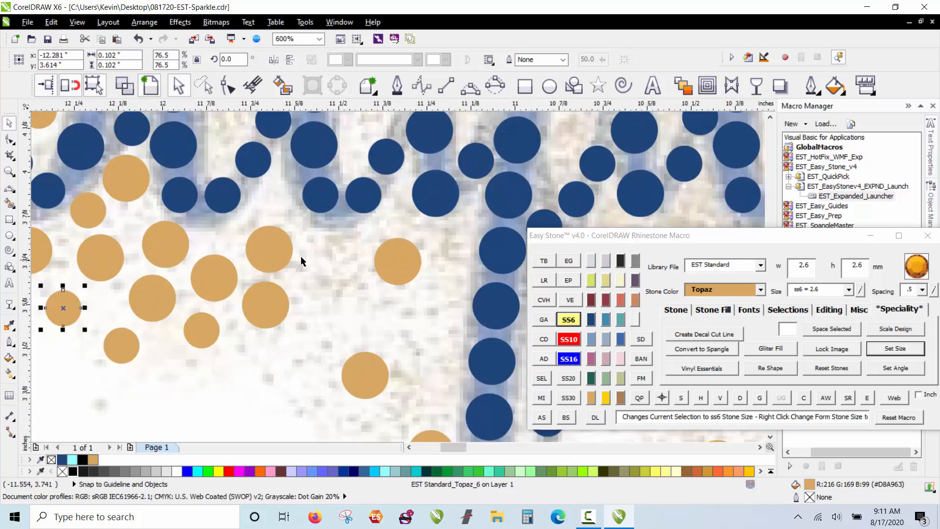
Step: Fit ss6 Topaz copies beneath and between the e and c, shifting the ss10 stone under the e down to even the spacing
left_click_drag(136, 347, 224, 245)
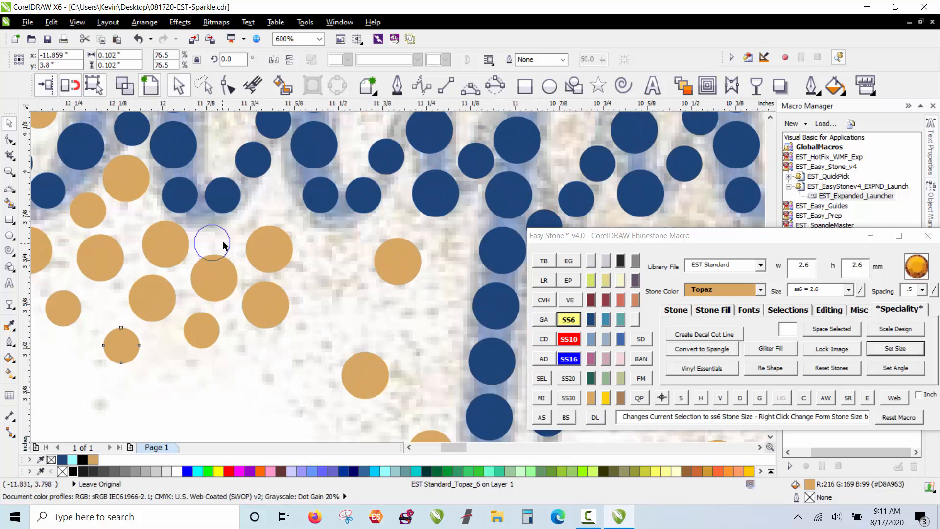
scroll(231, 241, "up", 1)
left_click_drag(225, 299, 224, 313)
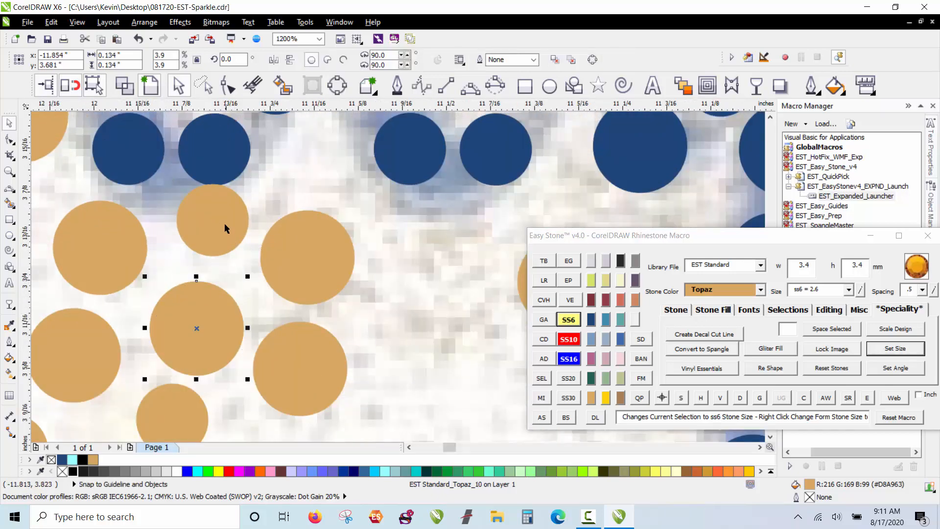
left_click_drag(226, 227, 224, 238)
left_click_drag(224, 239, 539, 196)
Step: Adjust the ss10 Topaz stone left of the f's stem and fill the gaps beneath the c with ss6 and ss10 copies
scroll(230, 211, "down", 1)
scroll(386, 242, "up", 1)
left_click_drag(382, 250, 382, 271)
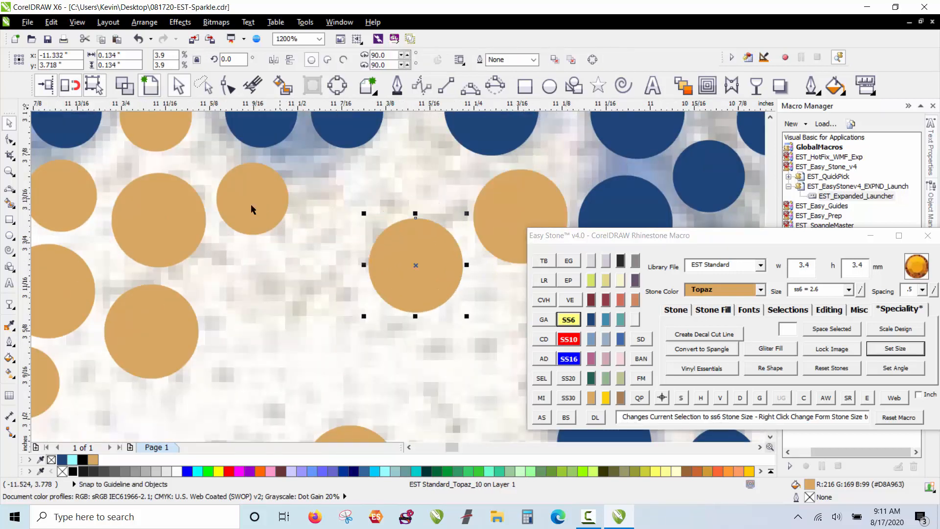
left_click_drag(250, 203, 298, 243)
scroll(334, 207, "down", 1)
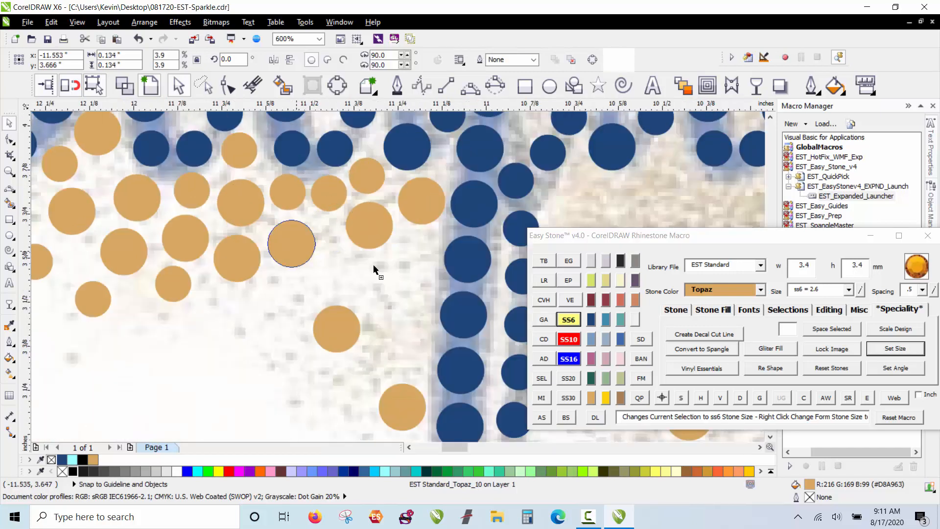
Step: Extend the field down along the f's stem with three ss10 Topaz copies and four ss6 copies in the gaps
left_click_drag(375, 237, 356, 394)
key("space")
key("space")
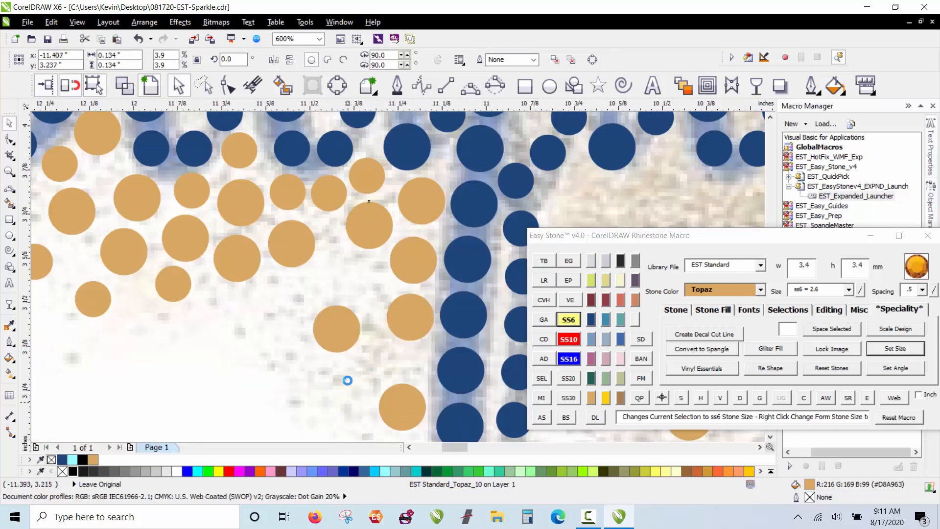
left_click_drag(315, 198, 257, 327)
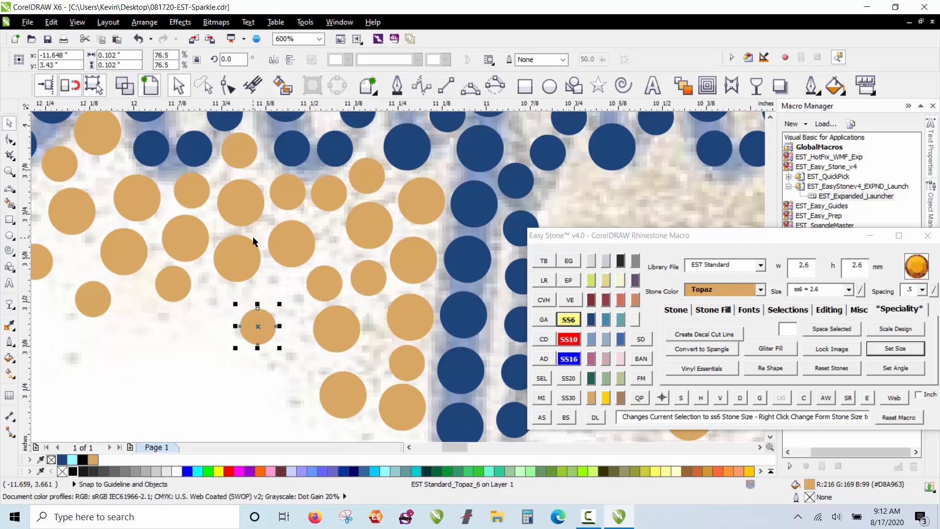
scroll(253, 237, "down", 2)
scroll(268, 278, "down", 1)
left_click(253, 333)
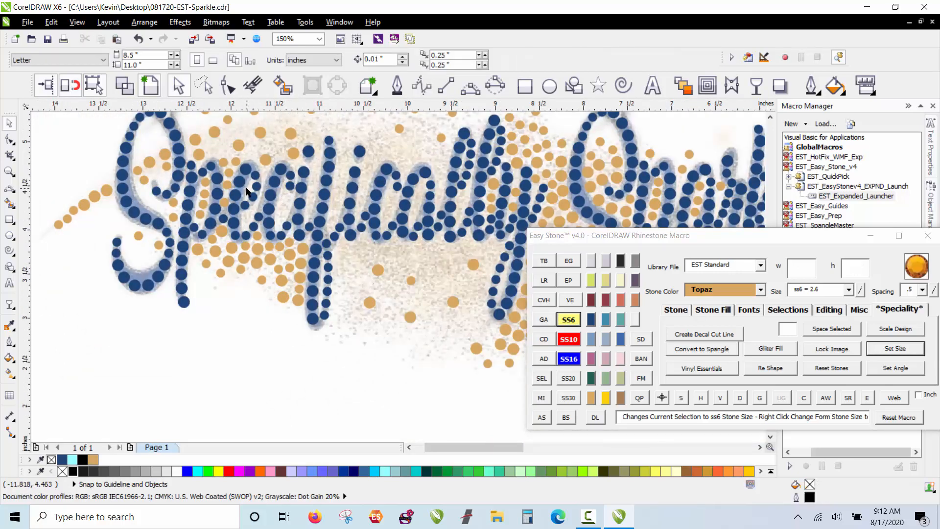
Step: Place ss6 Topaz copies inside the lower openings of the e and c, with an ss10 stone above the one in the c
scroll(258, 180, "up", 1)
scroll(246, 307, "up", 1)
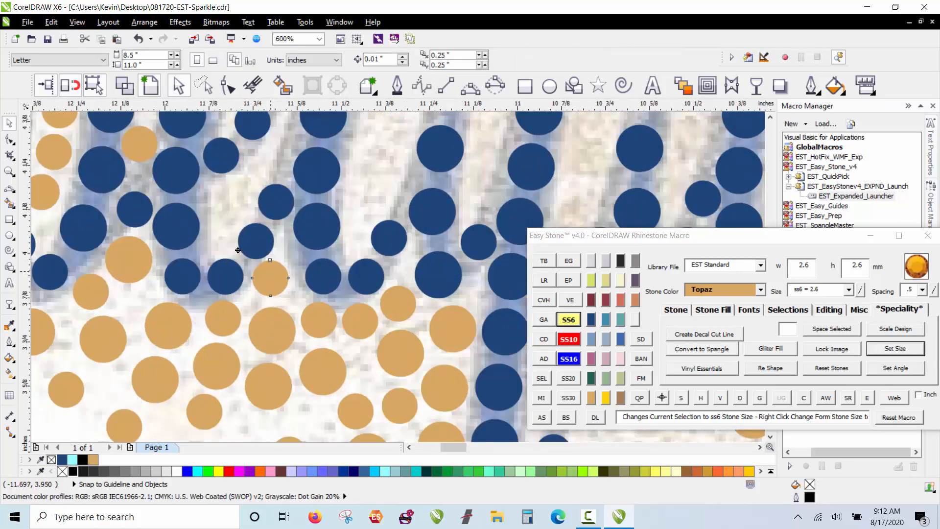
left_click_drag(238, 250, 225, 220)
scroll(232, 247, "down", 1)
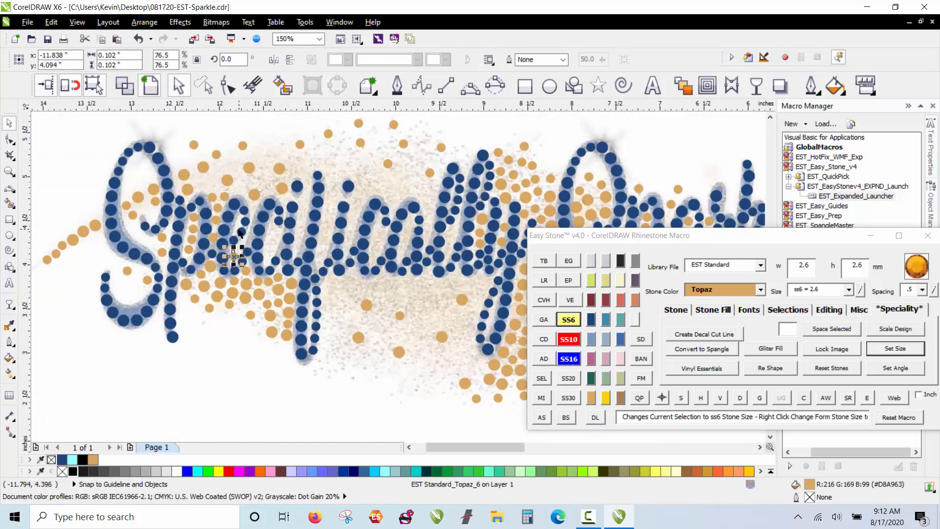
scroll(236, 278, "up", 2)
left_click_drag(195, 360, 349, 346)
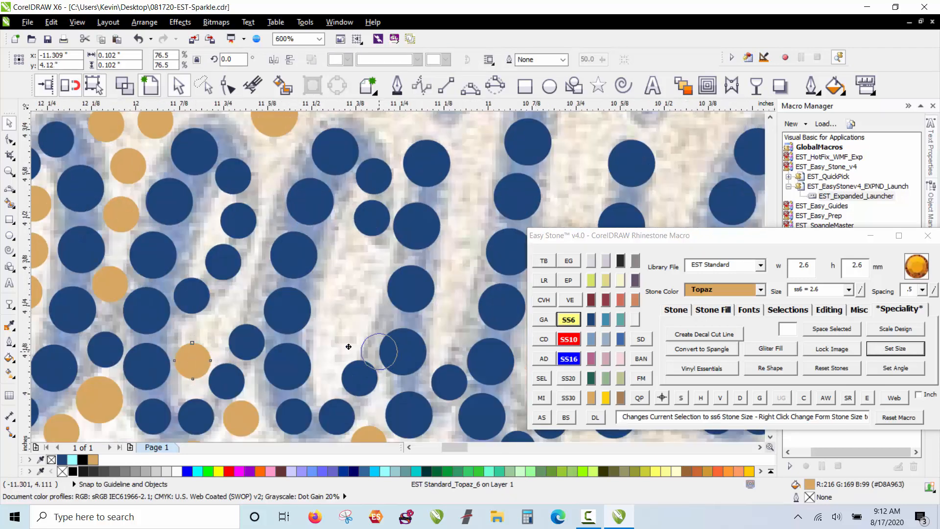
key("space")
left_click_drag(357, 301, 377, 317)
left_click(568, 338)
Step: Change the Topaz stone between the i and the f to ss6 and center it in the gap
scroll(365, 284, "up", 1)
scroll(328, 296, "down", 1)
scroll(378, 316, "up", 1)
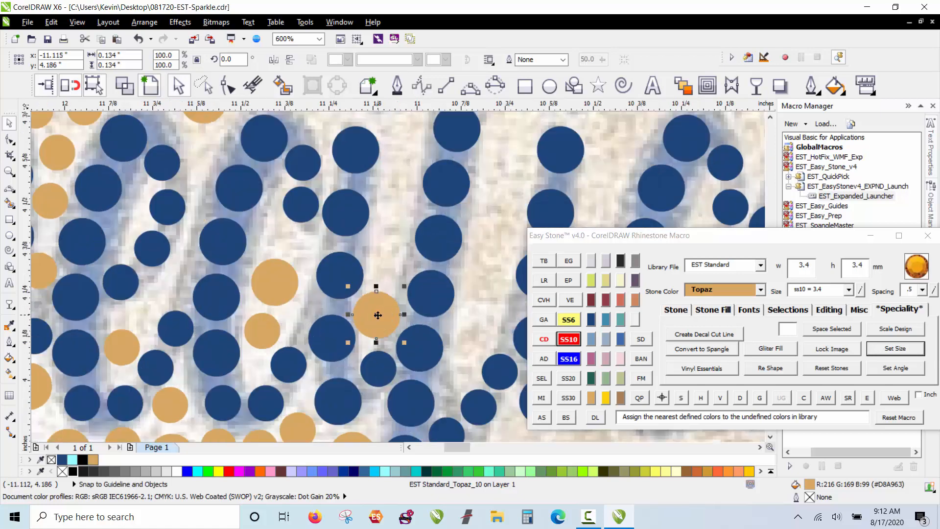
scroll(378, 314, "up", 1)
left_click(568, 319)
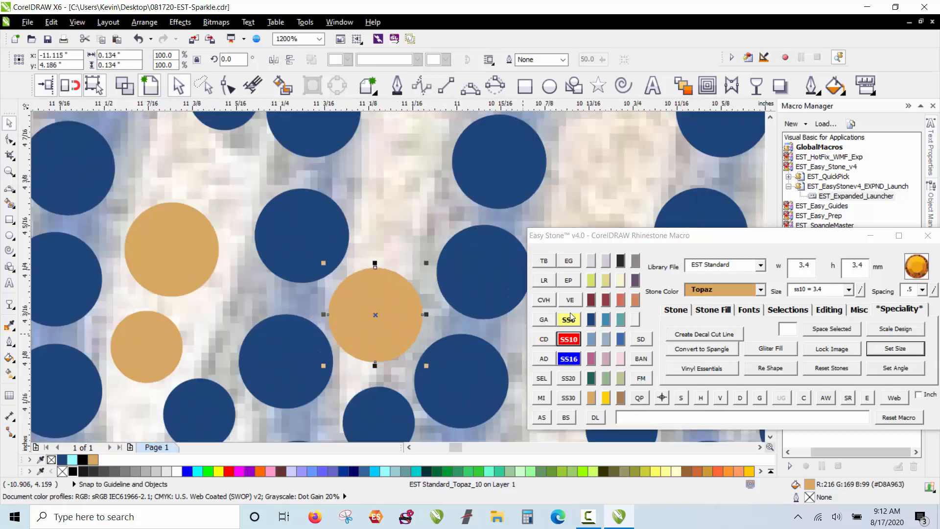
left_click_drag(389, 310, 389, 311)
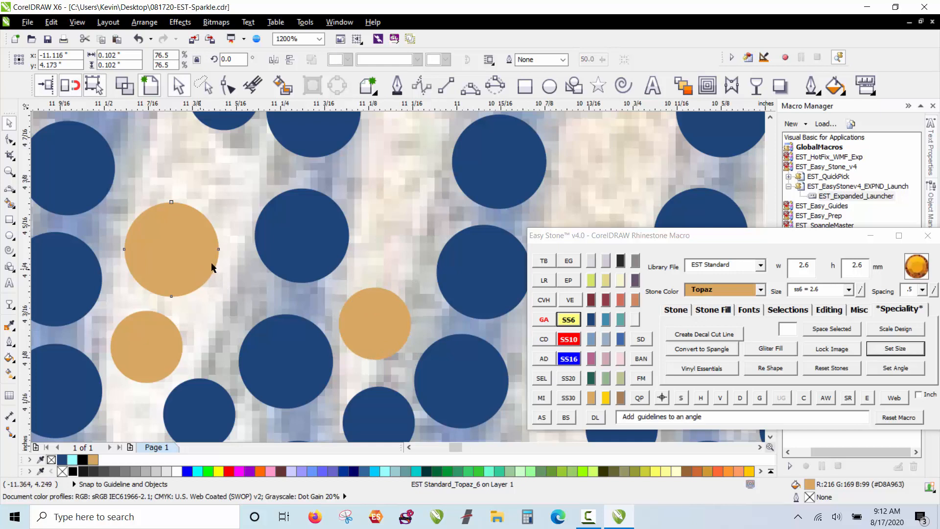
Step: Fill the gap between the i and the f upward with one ss10 Topaz copy and three ss6 copies
left_click_drag(211, 263, 426, 222)
right_click(426, 221)
scroll(366, 334, "down", 1)
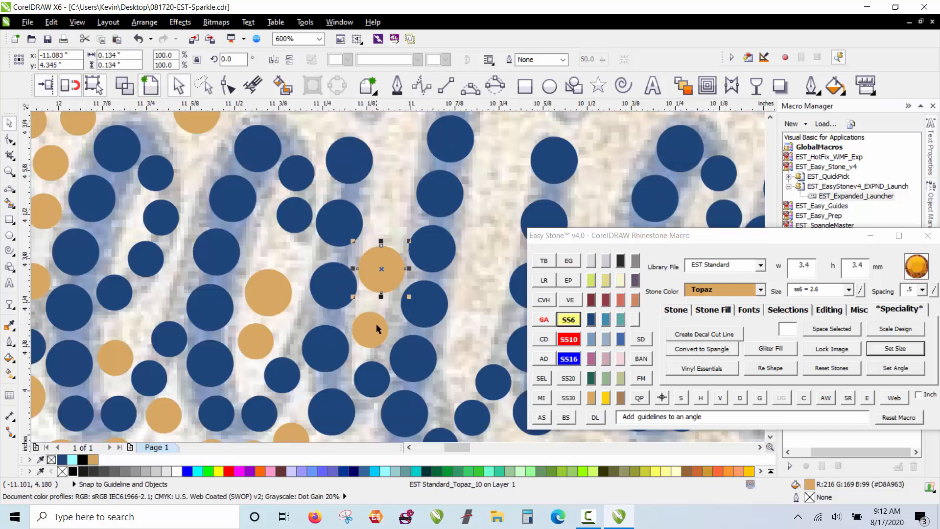
left_click_drag(372, 328, 396, 123)
right_click(391, 218)
right_click(395, 177)
scroll(317, 292, "down", 1)
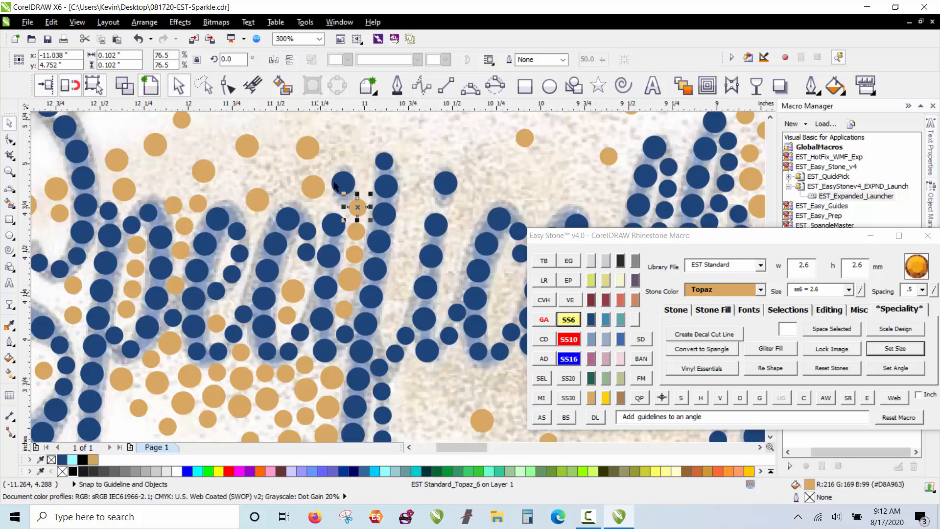
Step: Shift the ss10 Topaz stone beside the first i's dot slightly upward and place an ss6 copy below it
scroll(312, 179, "up", 1)
left_click(315, 180)
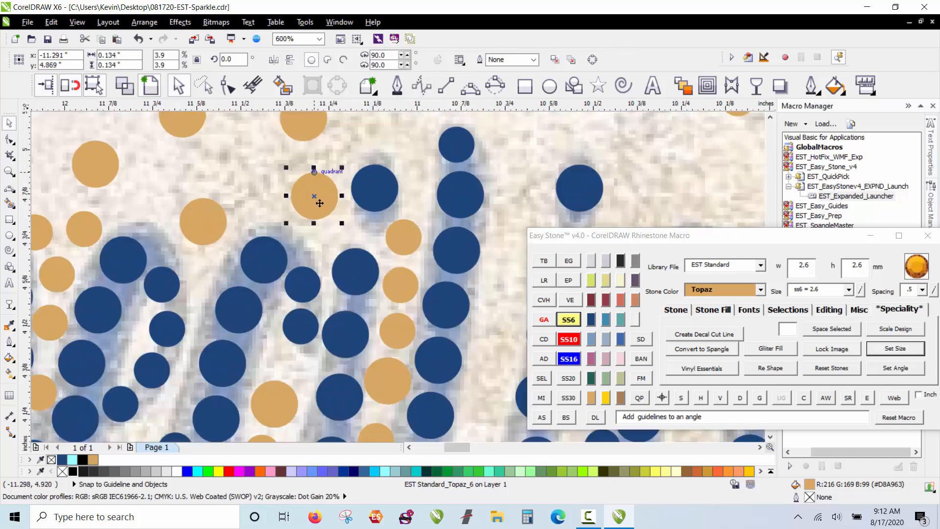
left_click_drag(318, 200, 322, 180)
scroll(368, 234, "up", 1)
left_click_drag(437, 242, 288, 224)
right_click(288, 225)
Step: Scatter ss10 Topaz copies above the e and c, filling the area up to the first i's dot
scroll(293, 234, "down", 1)
left_click_drag(279, 163, 104, 194)
right_click(215, 189)
right_click(216, 129)
right_click(162, 153)
scroll(289, 238, "down", 3)
scroll(254, 233, "up", 3)
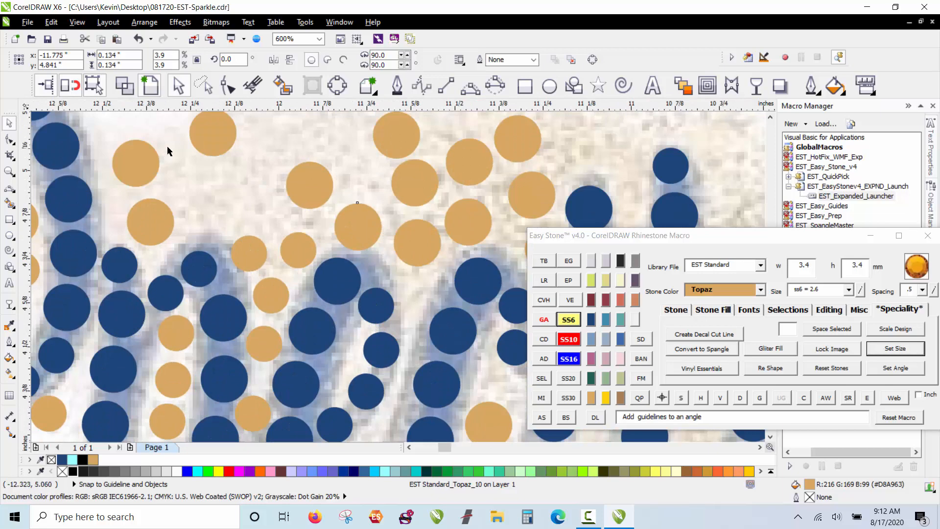
Step: Extend the field above the p and e with three ss10 Topaz copies and two ss6 copies in the remaining gap
scroll(169, 146, "up", 1)
left_click_drag(240, 294, 341, 305)
key("space")
left_click_drag(341, 306, 368, 181)
key("space")
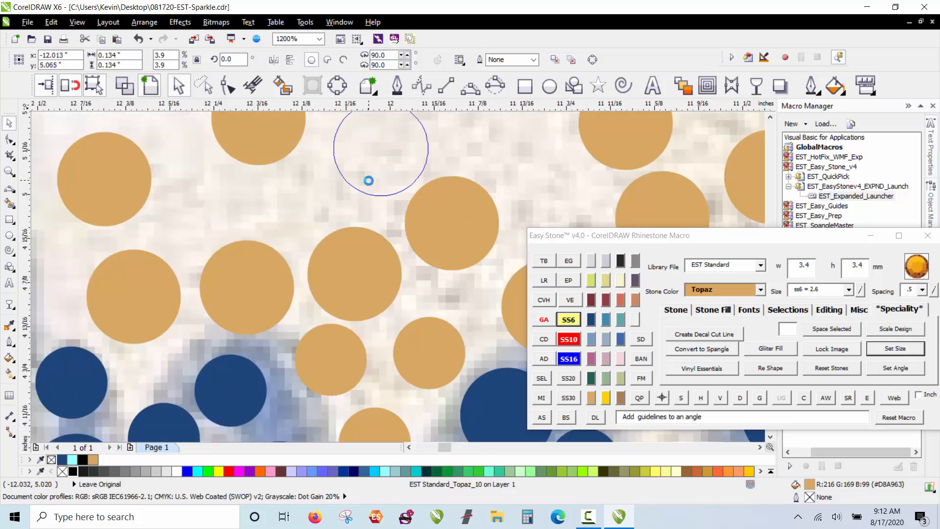
left_click_drag(444, 340, 213, 187)
key("space")
scroll(213, 204, "down", 2)
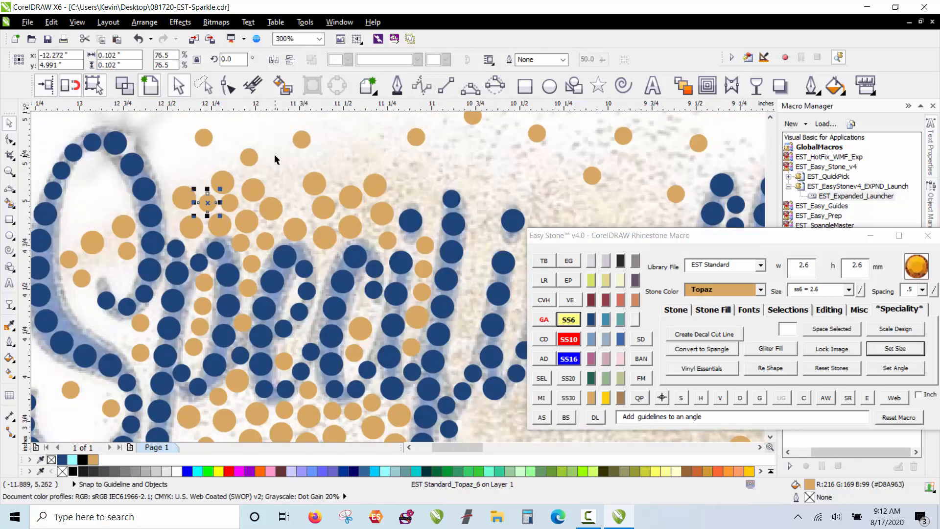
Step: Fill the upper area over the e and c with three ss10 Topaz copies and one ss6 copy
scroll(276, 159, "up", 1)
left_click_drag(276, 274, 299, 214)
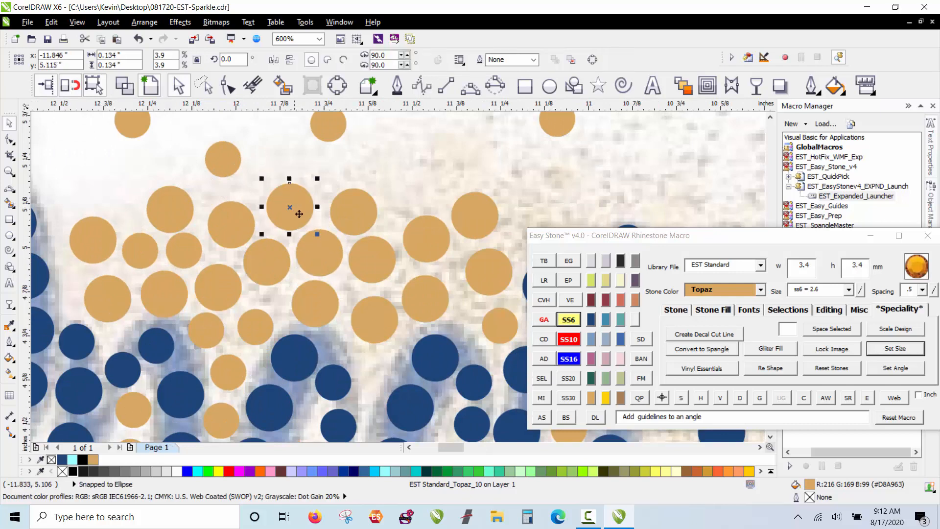
left_click_drag(330, 128, 323, 169)
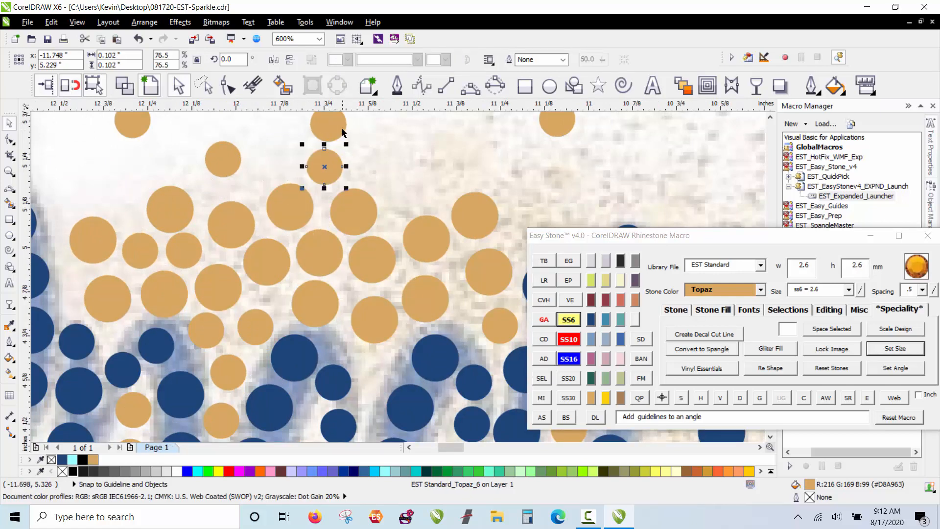
left_click_drag(353, 216, 406, 190)
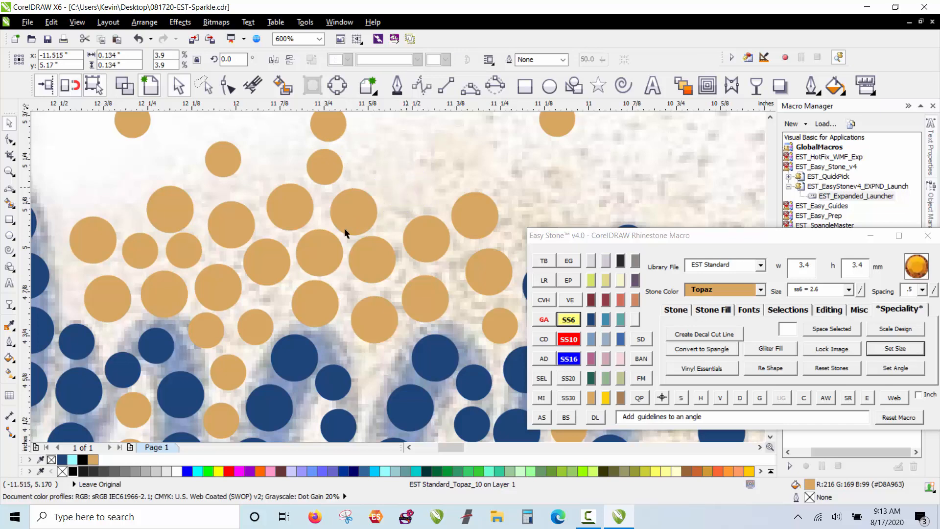
scroll(310, 251, "down", 1)
scroll(329, 299, "up", 1)
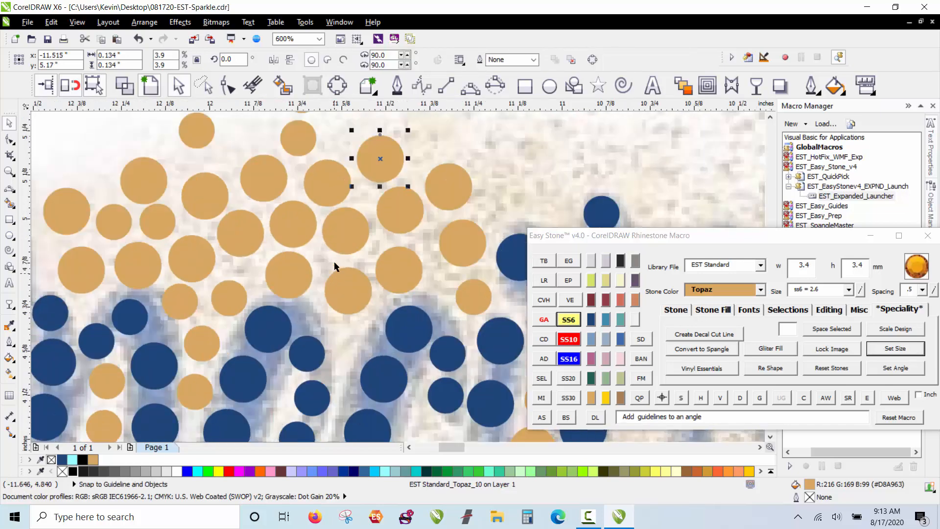
Step: Place an ss6 Topaz copy in the gap between the tops of the e and c
left_click(347, 229)
left_click_drag(306, 138, 342, 324)
scroll(309, 302, "down", 1)
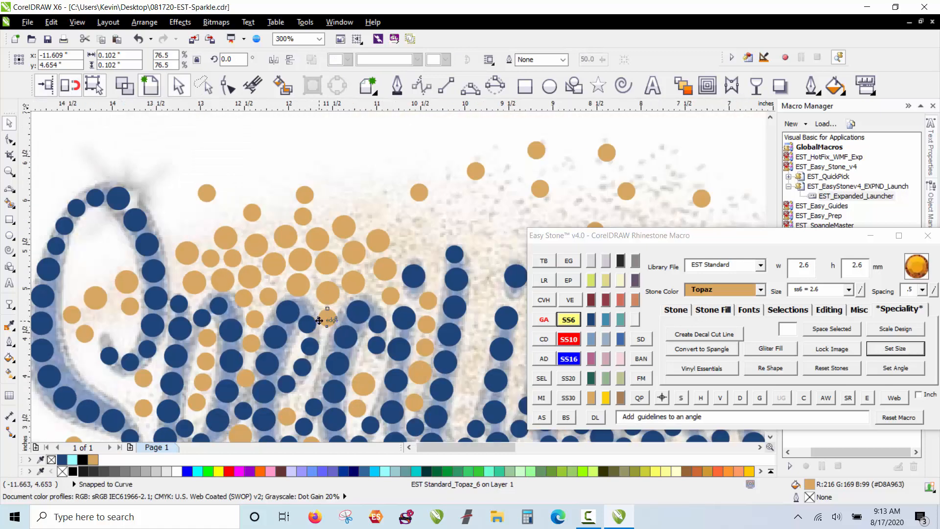
scroll(325, 315, "down", 1)
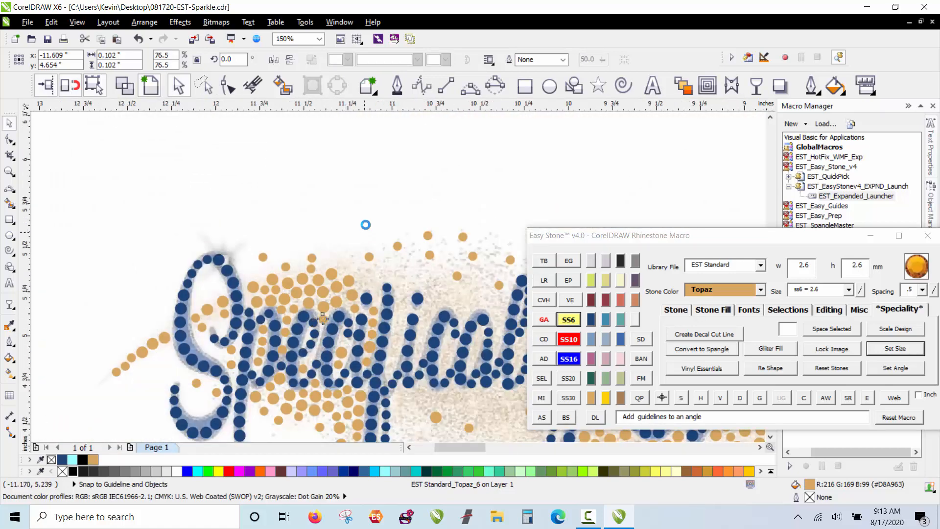
Step: Extend the field above the c and first i with four ss10 Topaz copies and ss6 copies along its upper edge
scroll(335, 341, "up", 3)
left_click_drag(432, 345, 325, 238)
key("space")
key("space")
key("space")
left_click_drag(325, 237, 188, 179)
key("space")
left_click_drag(188, 179, 396, 131)
right_click(395, 131)
scroll(240, 186, "down", 3)
left_click(323, 215)
scroll(287, 217, "up", 3)
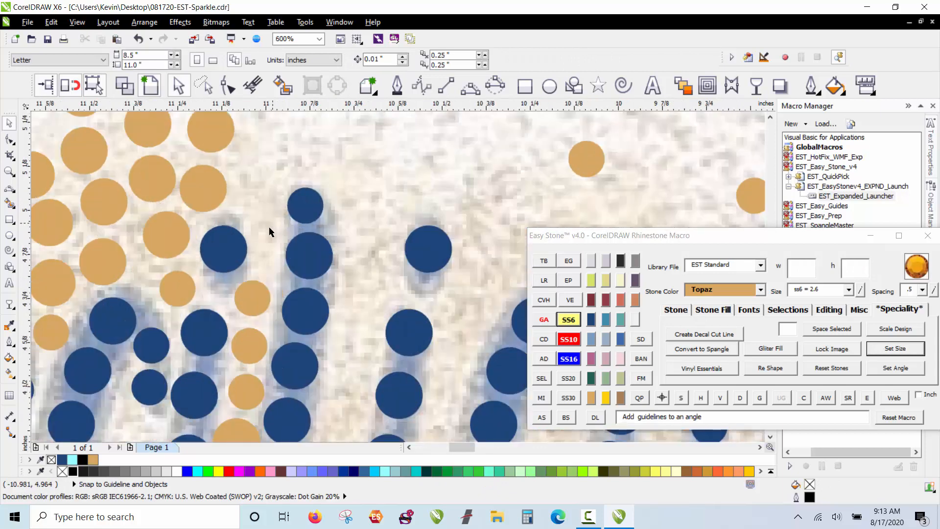
Step: Place two ss6 Topaz copies between the first i's dot and the top of the f
left_click_drag(245, 327, 250, 186)
right_click(264, 207)
scroll(253, 375, "down", 2)
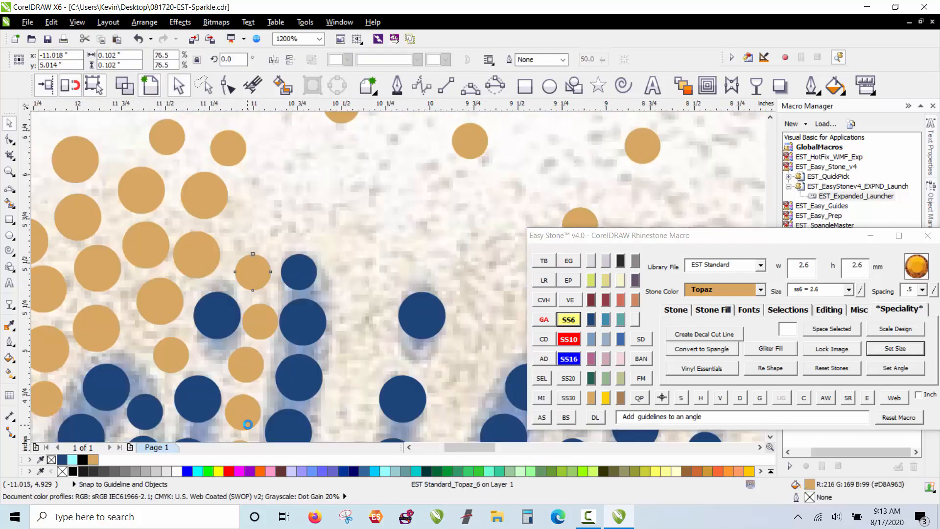
Step: Scatter five ss10 Topaz copies in two rows above the top of the f
scroll(239, 356, "up", 2)
left_click_drag(171, 290, 276, 208)
right_click(301, 230)
scroll(264, 268, "down", 1)
left_click_drag(300, 203, 375, 255)
right_click(338, 255)
left_click(341, 210)
scroll(286, 227, "down", 1)
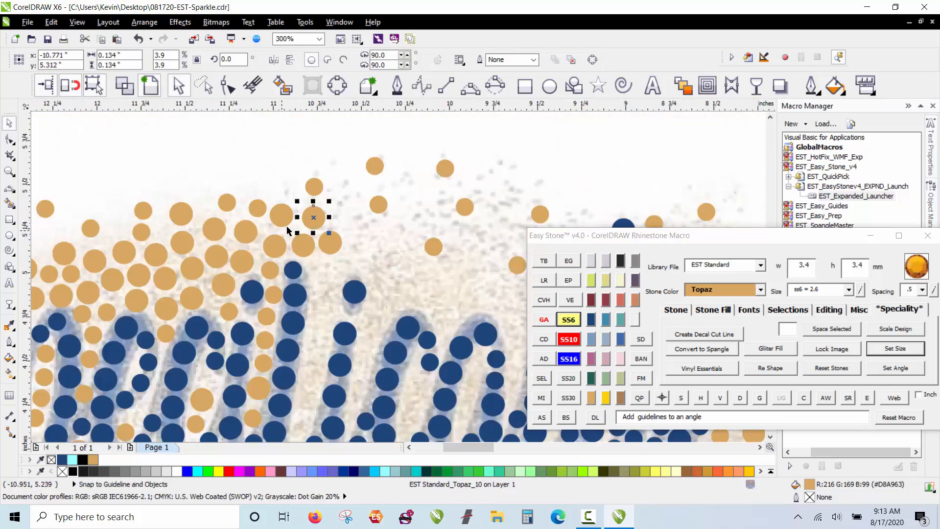
key("Escape")
scroll(321, 195, "down", 1)
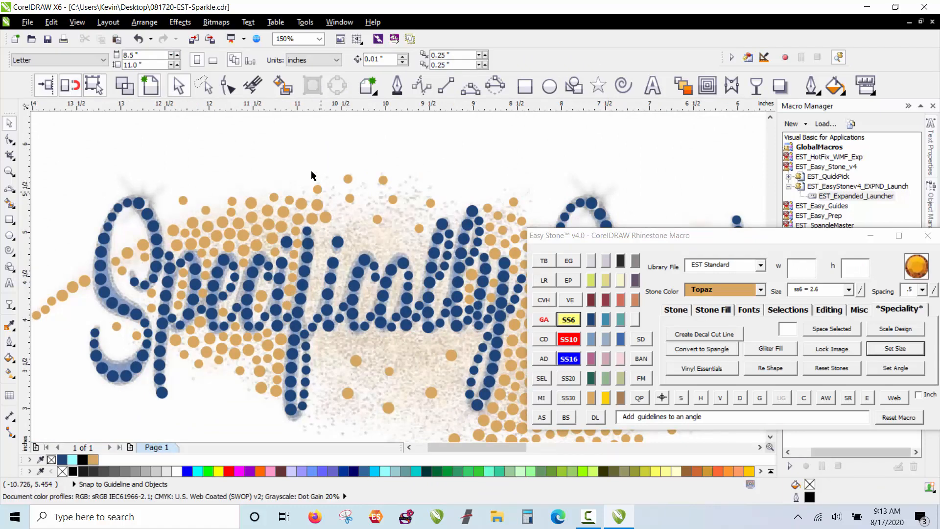
scroll(436, 201, "down", 2)
scroll(551, 195, "up", 2)
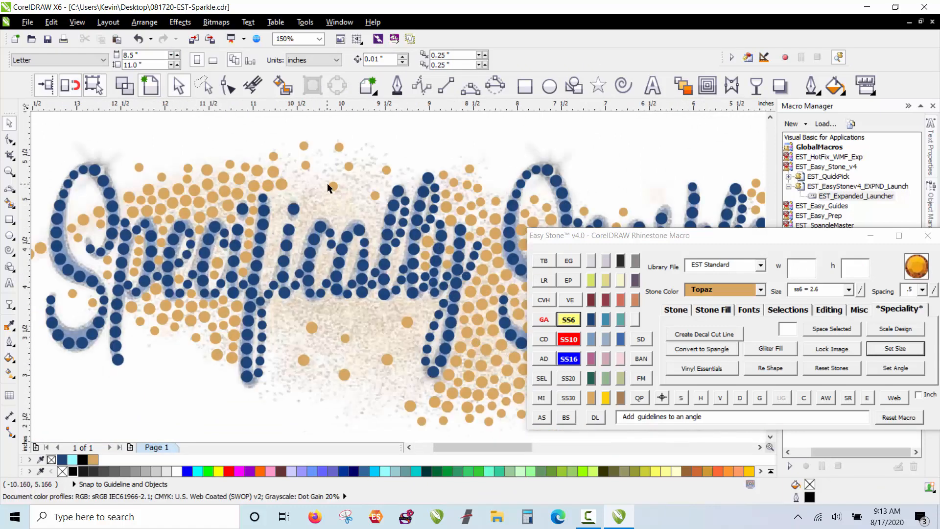
Step: Place three ss6 Topaz copies inside the a and one in the upper opening of the second c
scroll(325, 274, "up", 1)
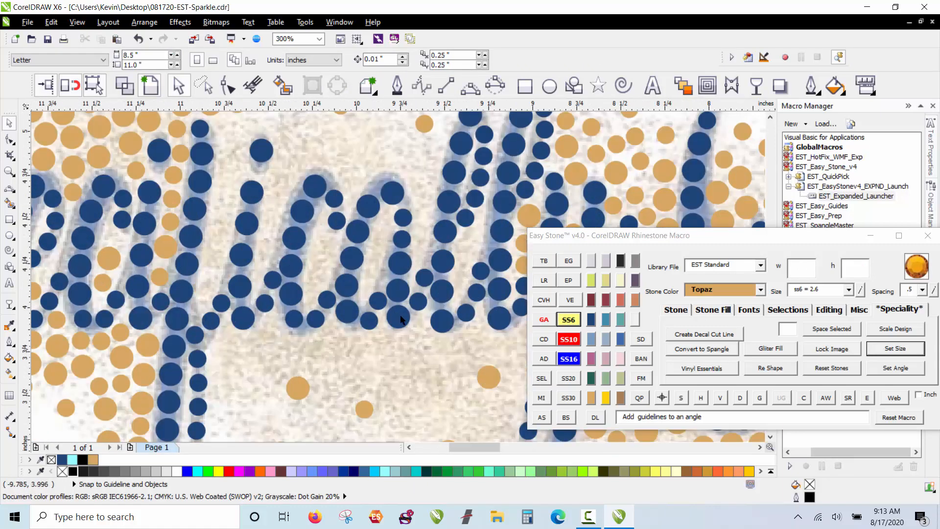
left_click_drag(367, 414, 400, 211)
scroll(370, 281, "up", 2)
scroll(367, 245, "down", 1)
scroll(390, 167, "up", 1)
left_click_drag(392, 286, 164, 189)
scroll(298, 210, "down", 2)
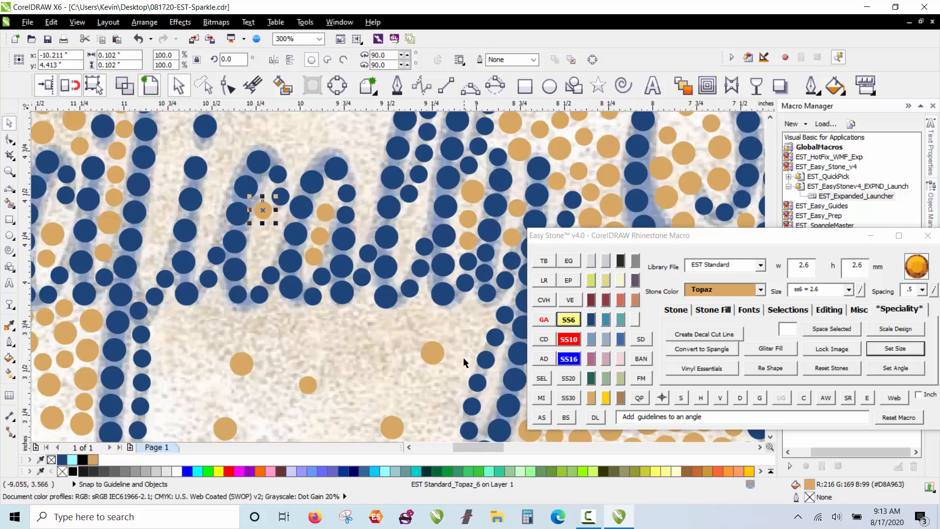
Step: Fill the rest of the second c's opening with an ss10 Topaz copy and an ss6 copy below it
left_click_drag(432, 353, 275, 237)
scroll(265, 227, "up", 4)
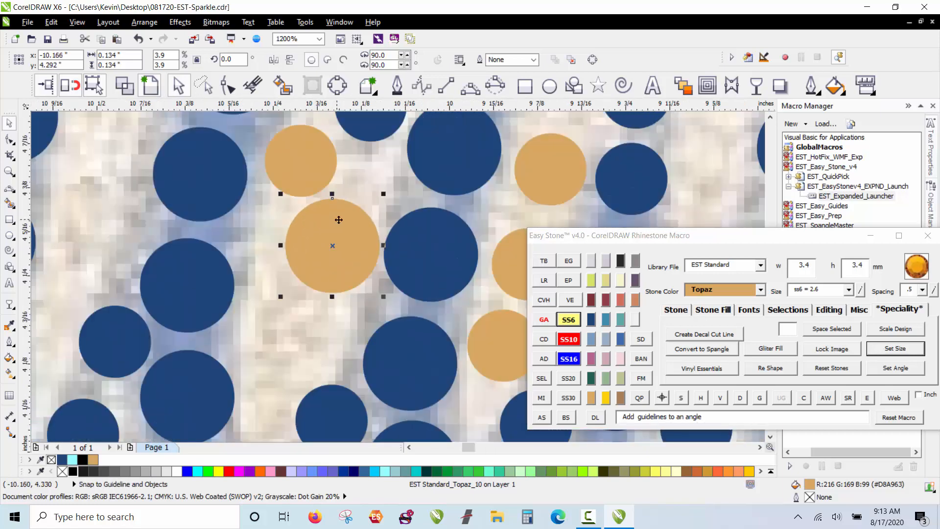
left_click_drag(338, 220, 336, 225)
left_click_drag(304, 159, 281, 336)
scroll(281, 336, "down", 2)
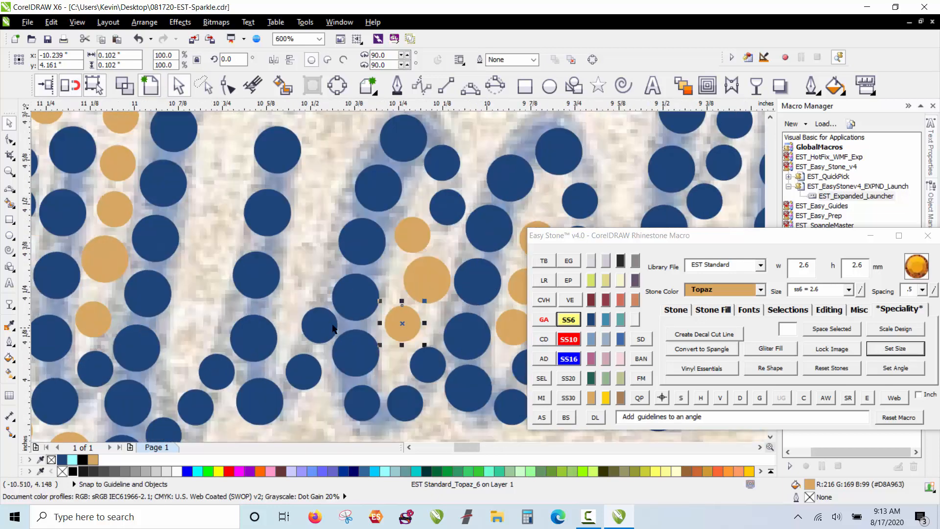
Step: Fill the gap between the second i and c with two ss6 and two ss10 Topaz copies, and add an ss10 between the f and i
left_click_drag(408, 324, 317, 245)
left_click_drag(427, 283, 313, 187)
scroll(341, 285, "down", 1)
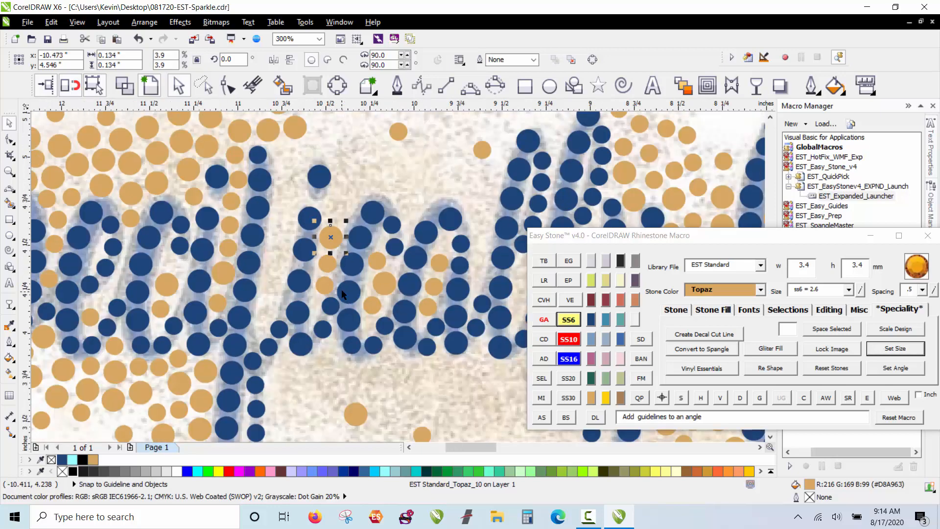
scroll(347, 184, "up", 1)
mouse_move(331, 300)
left_mouse_down()
mouse_move(344, 224)
mouse_move(346, 233)
mouse_move(231, 203)
mouse_move(221, 255)
left_mouse_up()
scroll(222, 248, "down", 2)
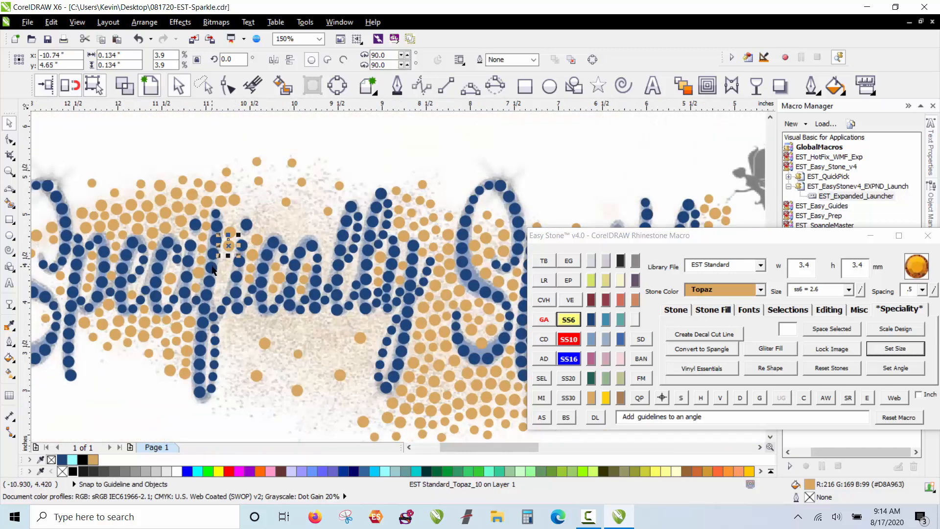
Step: Fill the gap between the f and second i with two ss6 Topaz copies at the base and ss10 copies above them
scroll(213, 242, "up", 1)
left_click_drag(387, 426, 237, 279)
scroll(229, 320, "up", 3)
scroll(205, 356, "down", 2)
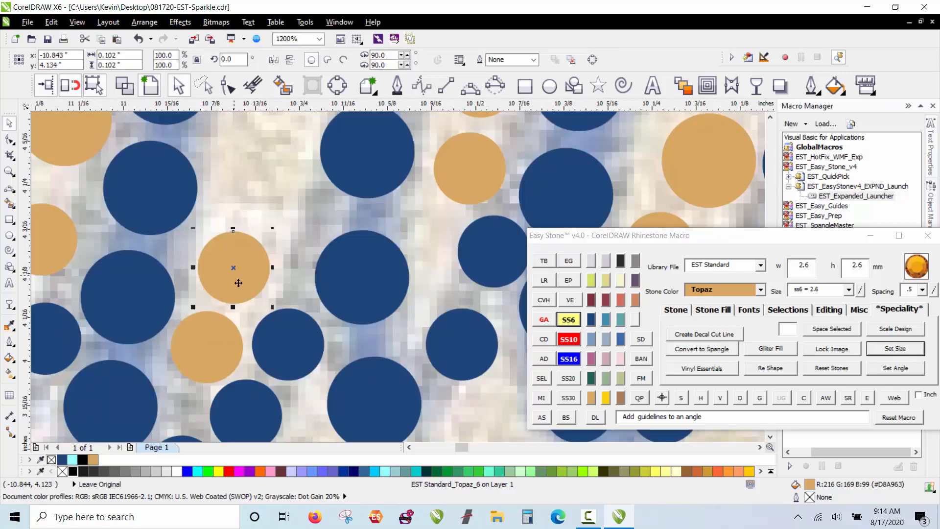
left_click_drag(158, 210, 248, 238)
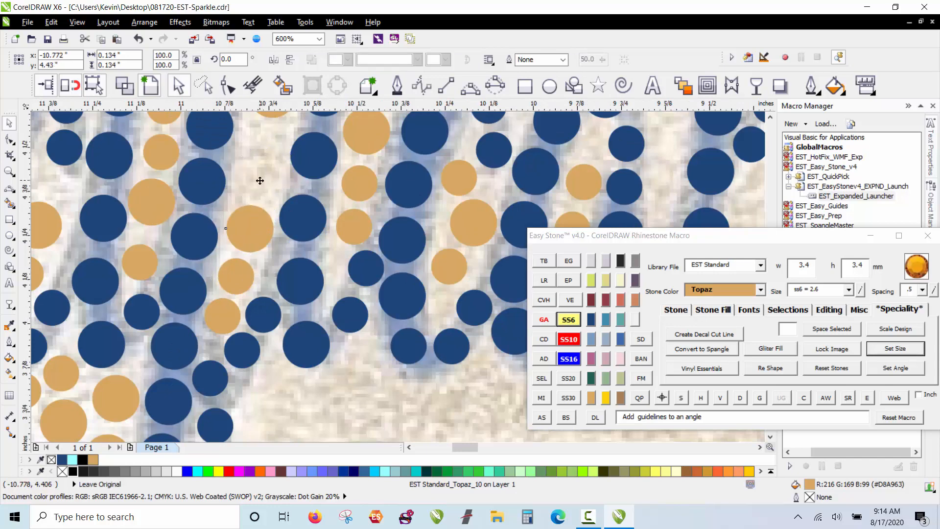
scroll(255, 209, "down", 1)
scroll(236, 136, "up", 1)
Step: Respace the column of six Topaz stones between the f and second i evenly along its path
left_click(286, 163)
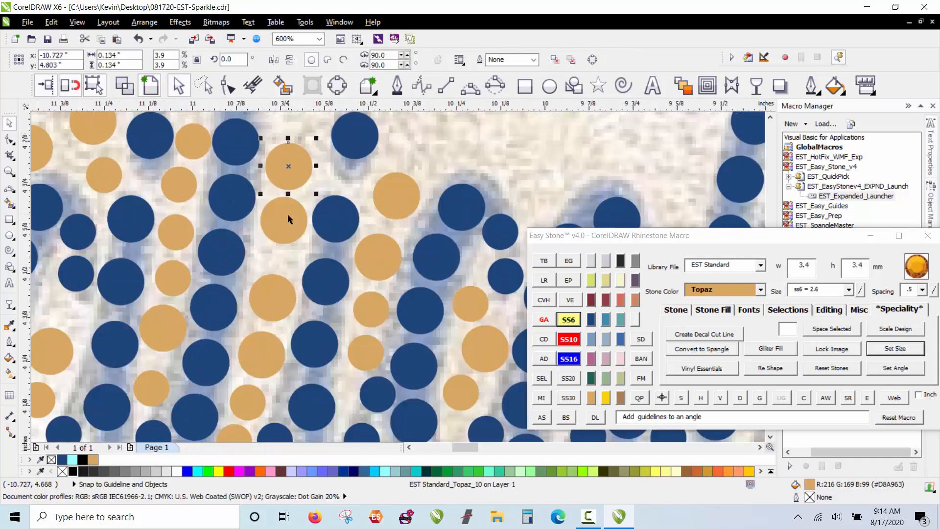
left_click(287, 214, "shift")
left_click(284, 285, "shift")
scroll(319, 163, "down", 1)
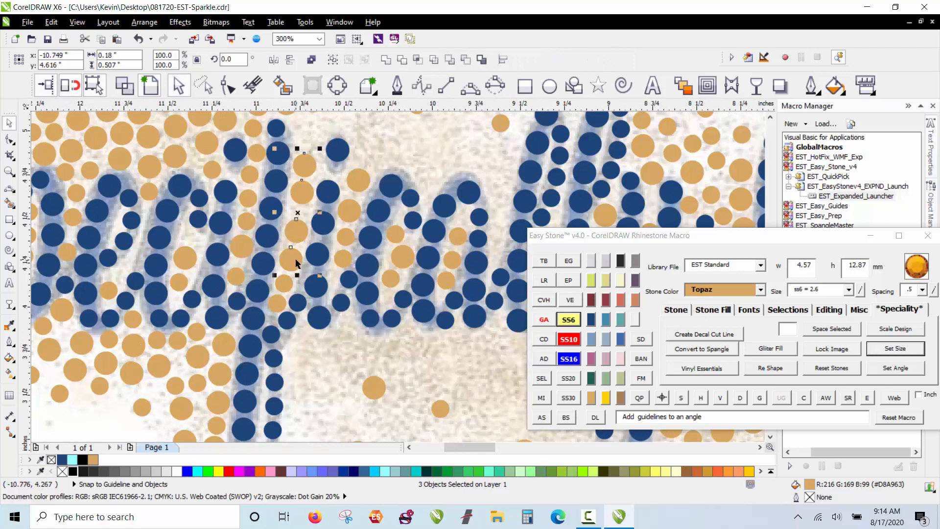
left_click(286, 290, "shift")
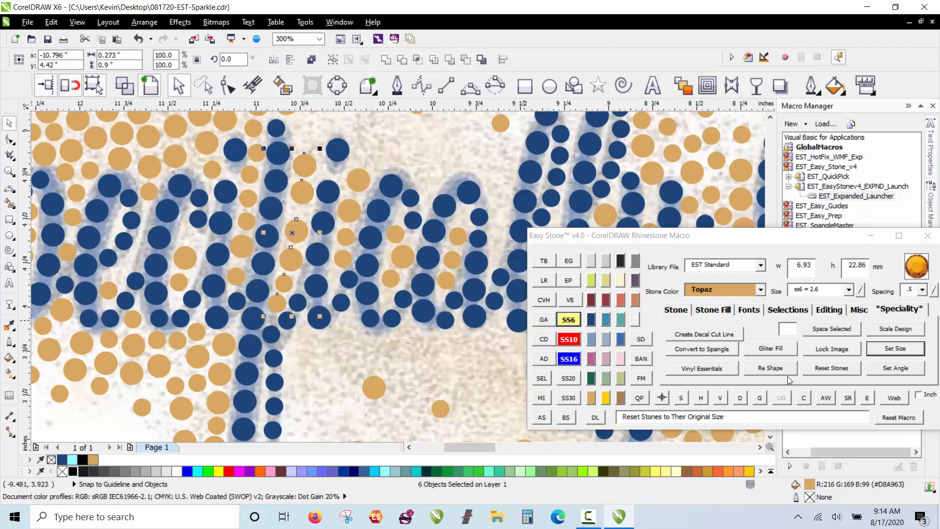
left_click(739, 397)
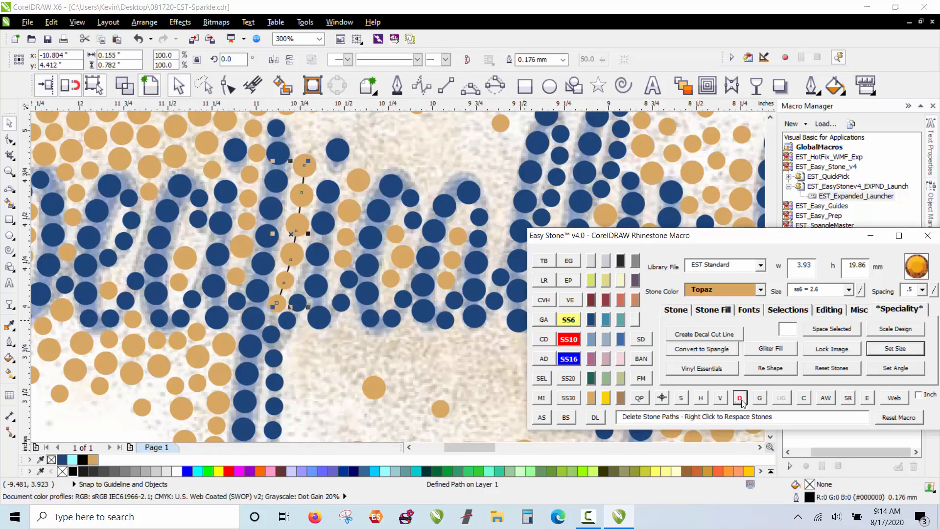
scroll(249, 261, "down", 1)
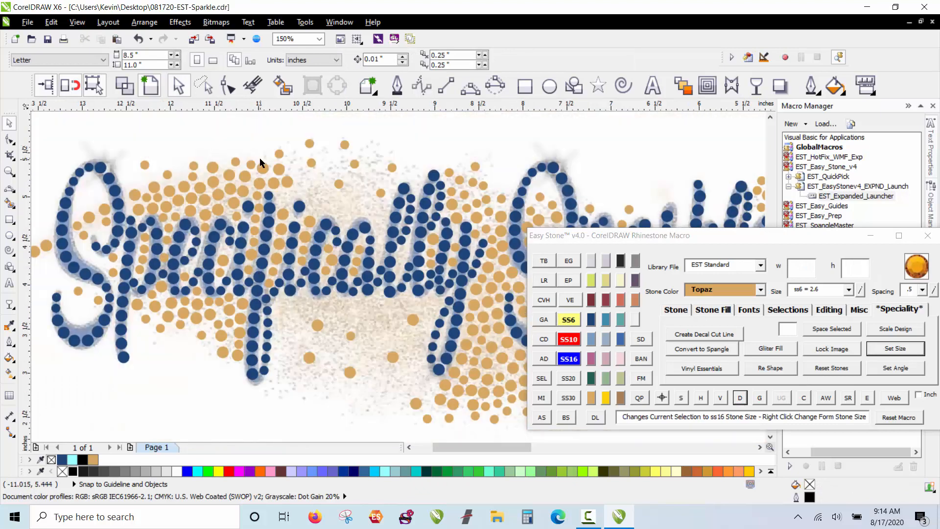
Step: Surround the second i's dot with three ss10 Topaz copies and one ss6 copy
scroll(261, 162, "up", 3)
left_click(315, 300)
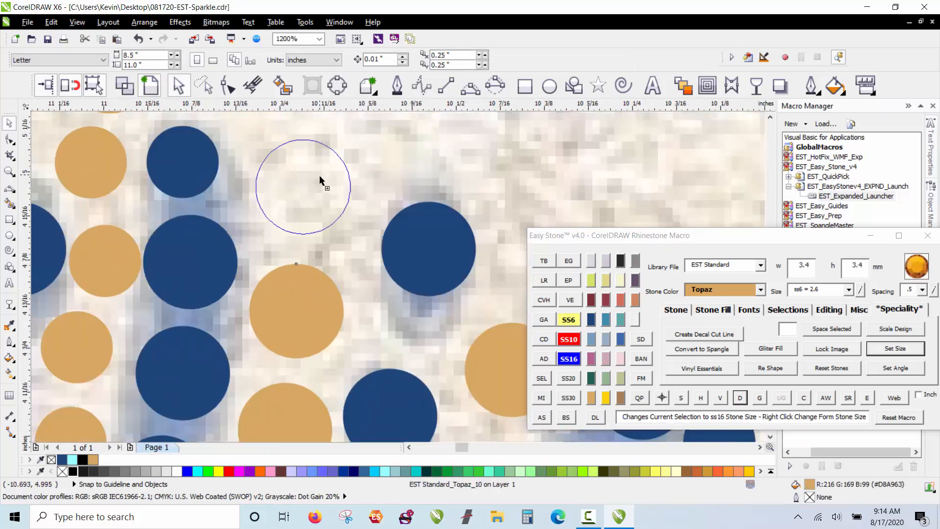
left_click_drag(319, 181, 317, 190)
scroll(284, 213, "down", 1)
right_click(342, 181)
left_click_drag(308, 149, 344, 185)
right_click(431, 233)
left_click_drag(345, 184, 450, 238)
left_click_drag(511, 150, 401, 220)
scroll(337, 270, "down", 1)
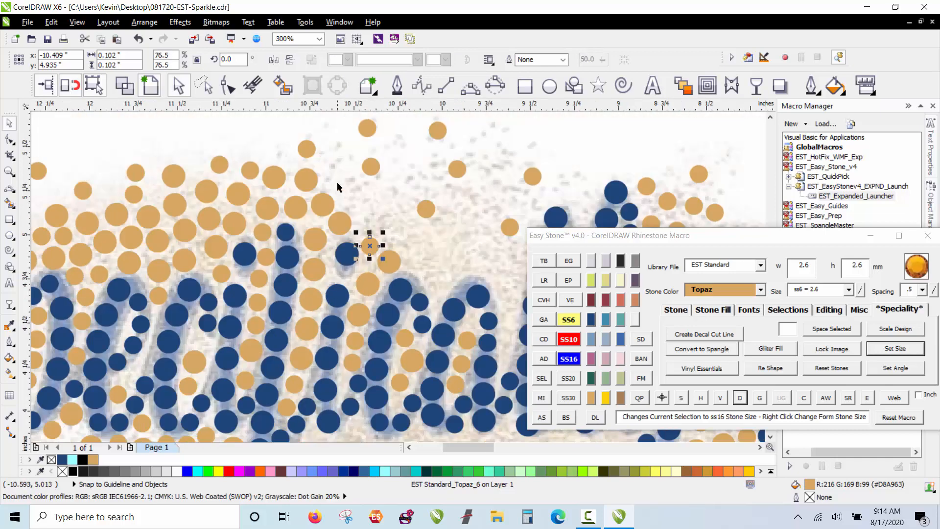
Step: Extend the upper field above the second i's dot with four ss10 Topaz copies
scroll(338, 172, "up", 1)
left_click_drag(318, 222, 343, 179)
left_click_drag(343, 179, 379, 222)
left_click_drag(380, 223, 432, 222)
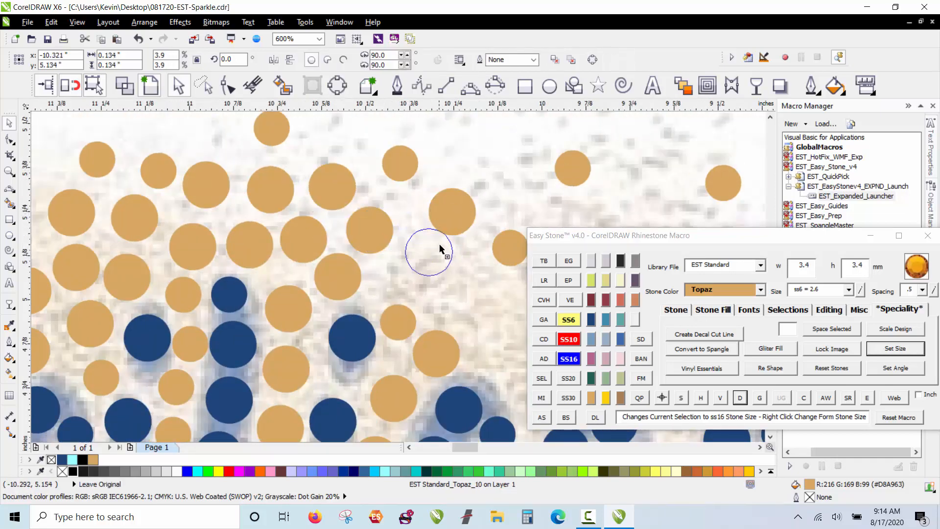
Step: Continue the field over the second c and a with ss10 Topaz copies and an ss6 copy in the gap
scroll(425, 312, "up", 1)
left_click_drag(385, 325, 456, 321)
scroll(321, 219, "down", 1)
scroll(413, 287, "down", 5)
scroll(296, 274, "up", 5)
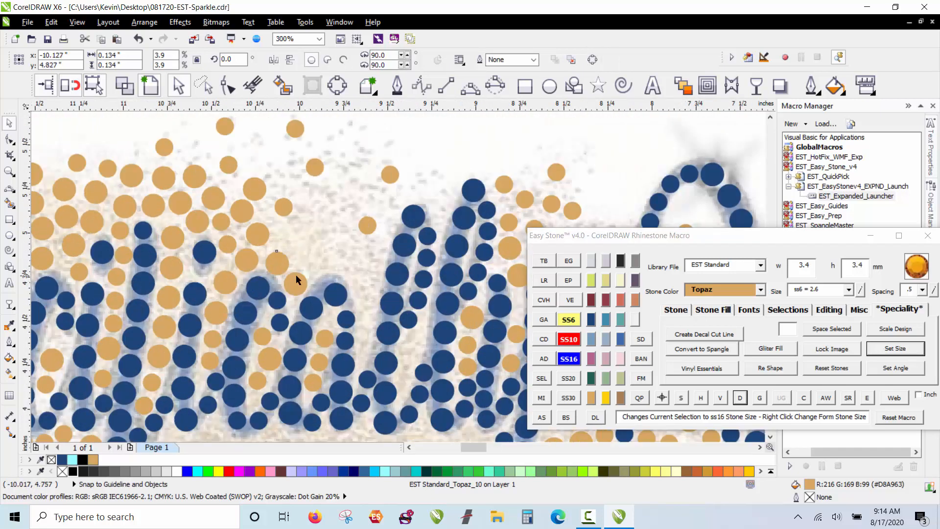
left_click_drag(340, 254, 329, 252)
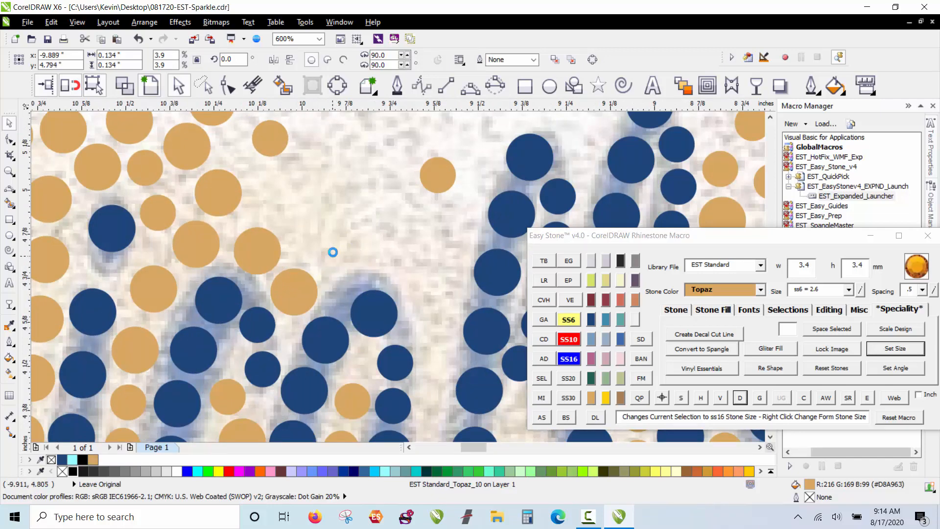
Step: Place ss6 Topaz copies on both sides of the first l's stem, resizing one copy between the two l's to ss10
scroll(318, 208, "down", 2)
scroll(352, 323, "up", 2)
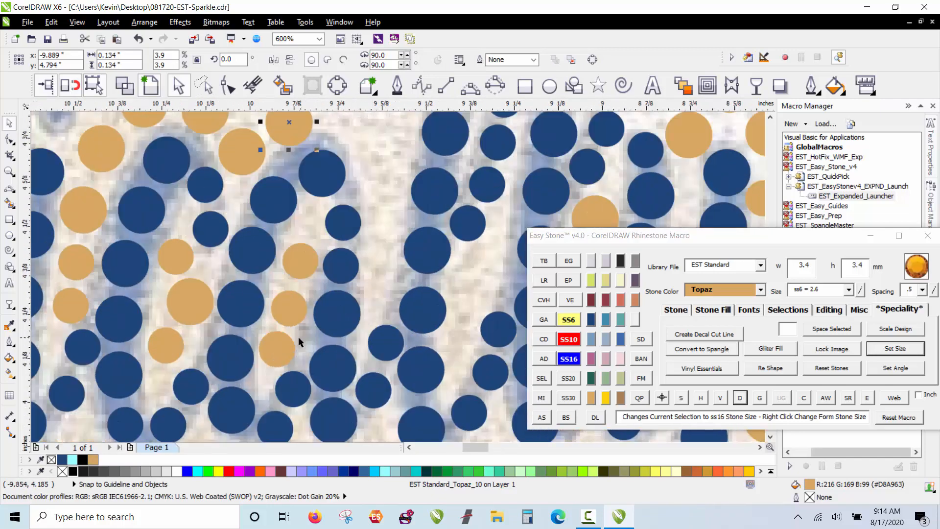
left_click_drag(355, 290, 496, 269)
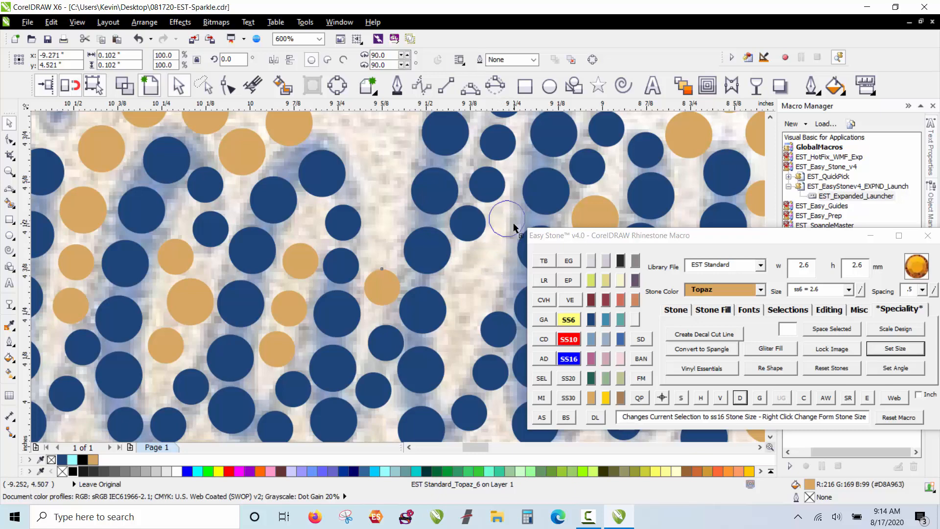
key("space")
left_click_drag(514, 227, 501, 274)
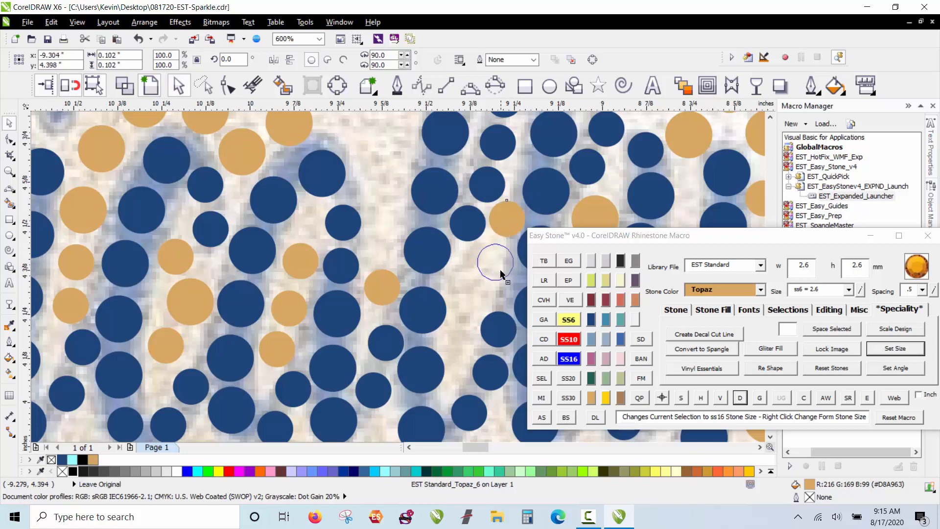
left_click(569, 338)
left_click_drag(494, 277, 498, 278)
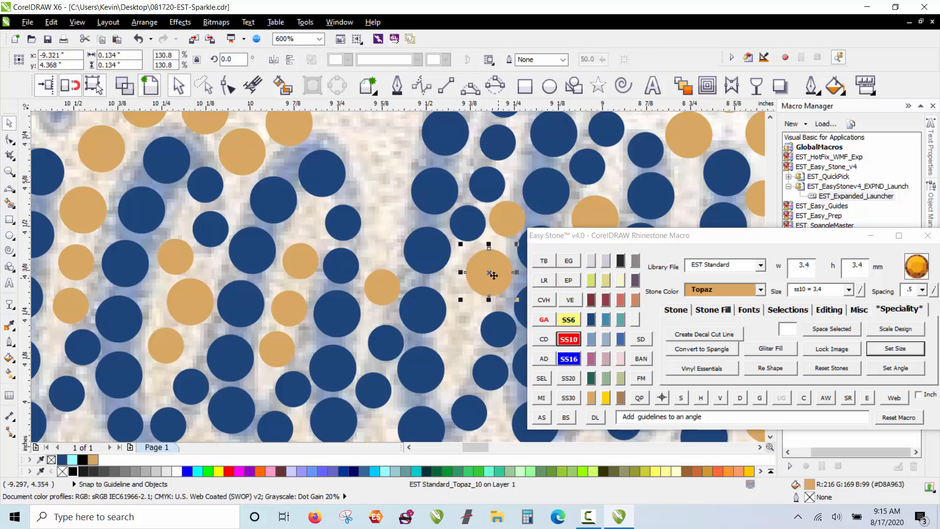
left_click_drag(511, 223, 465, 314)
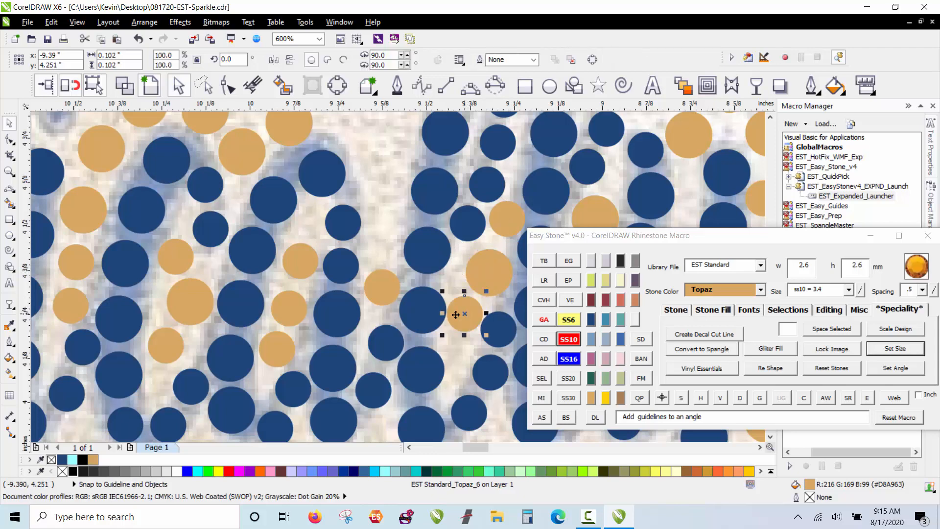
Step: Stack two more ss6 Topaz copies upward in the gap between the a and the first l
scroll(283, 302, "down", 1)
scroll(353, 344, "up", 2)
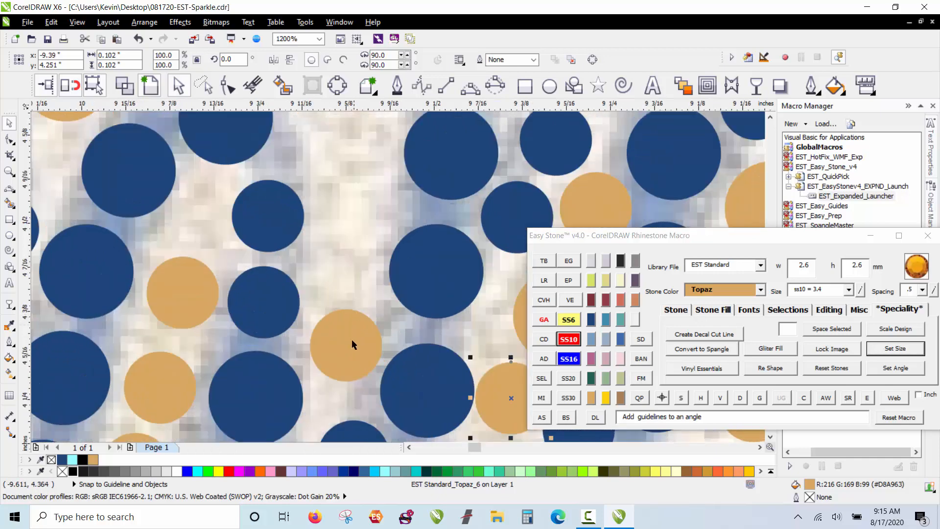
left_click_drag(357, 263, 350, 271)
left_click_drag(354, 287, 355, 198)
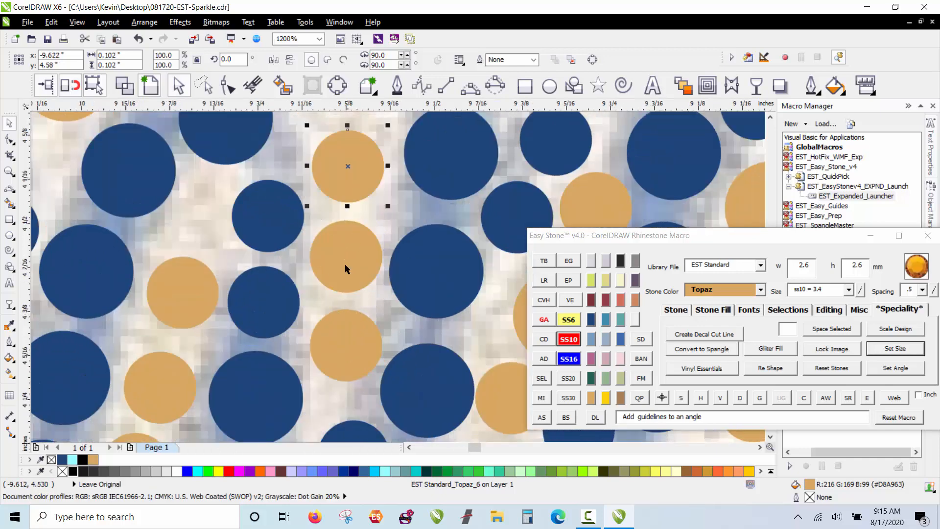
Step: Continue that column up along the first l with two ss10 Topaz copies and set one ss6 copy beside it
scroll(339, 353, "down", 1)
scroll(298, 189, "down", 1)
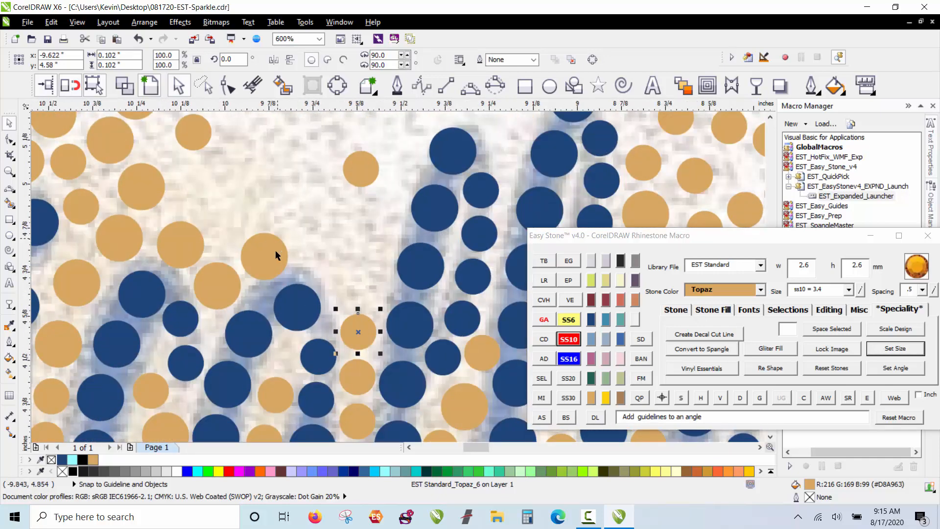
left_click_drag(275, 251, 371, 278)
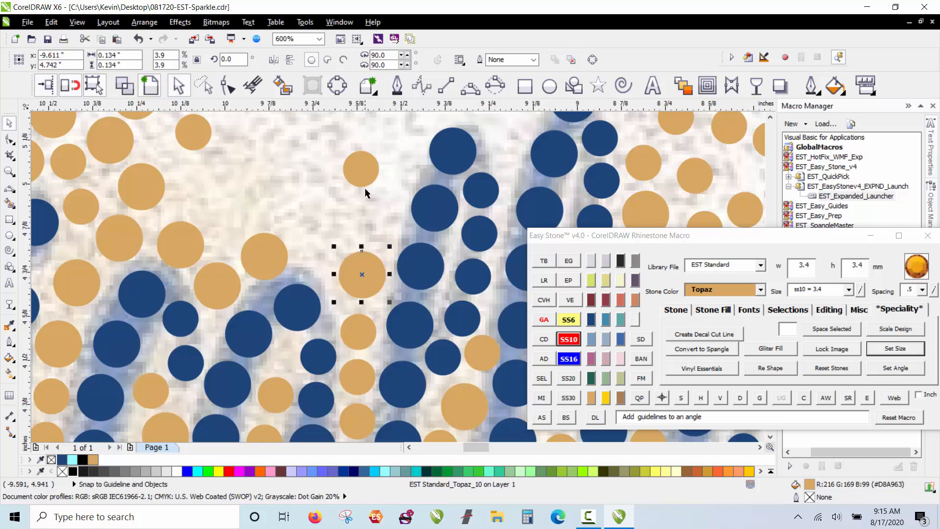
left_click_drag(363, 179, 319, 265)
left_click_drag(364, 288, 391, 228)
scroll(233, 294, "down", 1)
scroll(264, 181, "up", 1)
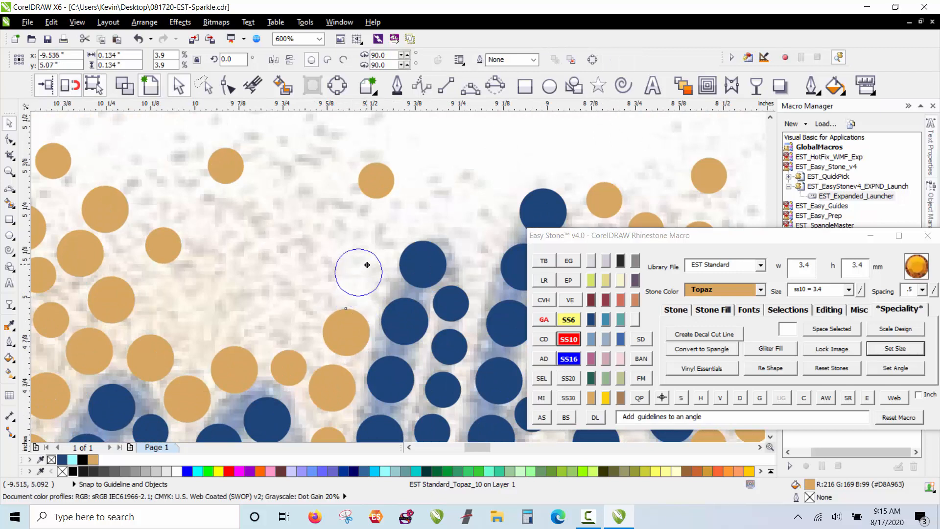
Step: Surround the top of the first l with three ss10 and three ss6 Topaz copies
left_click_drag(367, 264, 484, 241)
left_click_drag(382, 195, 479, 200)
left_click_drag(479, 198, 408, 239)
left_click_drag(425, 226, 376, 243)
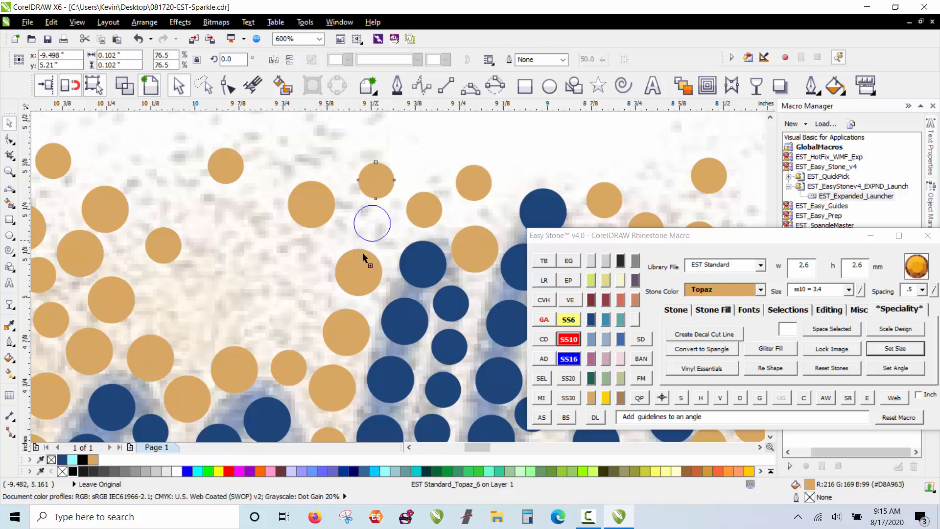
Step: Fill the open area above the second c and the a with four ss10 and three ss6 Topaz copies
left_click_drag(306, 349, 307, 349)
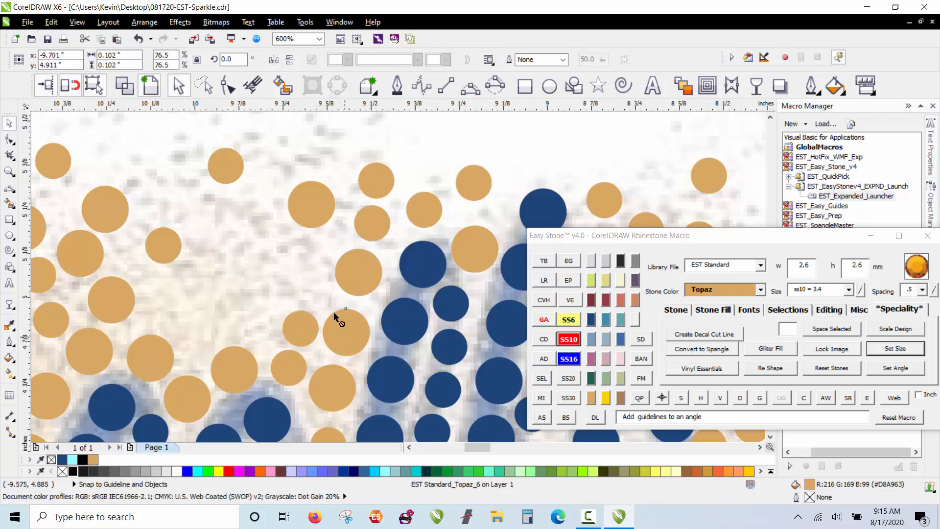
left_click_drag(336, 319, 302, 272)
left_click_drag(301, 271, 195, 332)
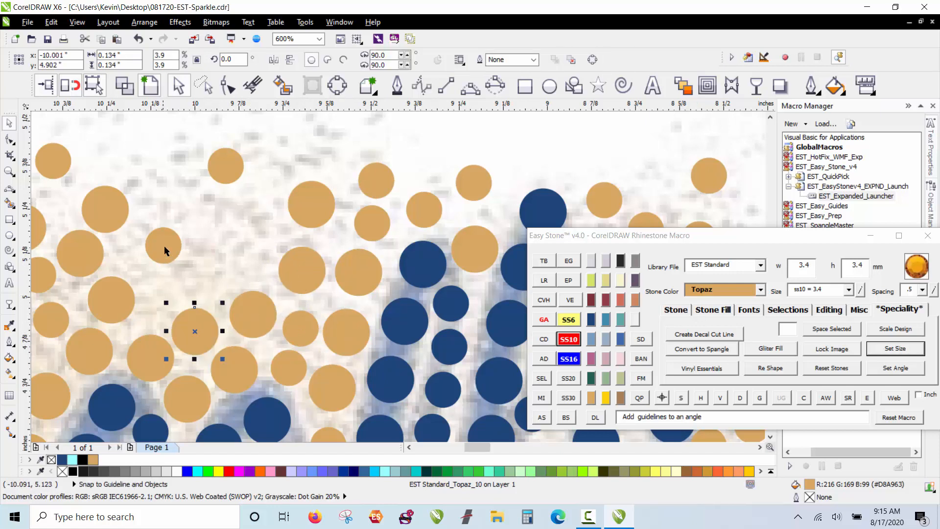
left_click_drag(164, 245, 159, 289)
left_click_drag(162, 293, 219, 280)
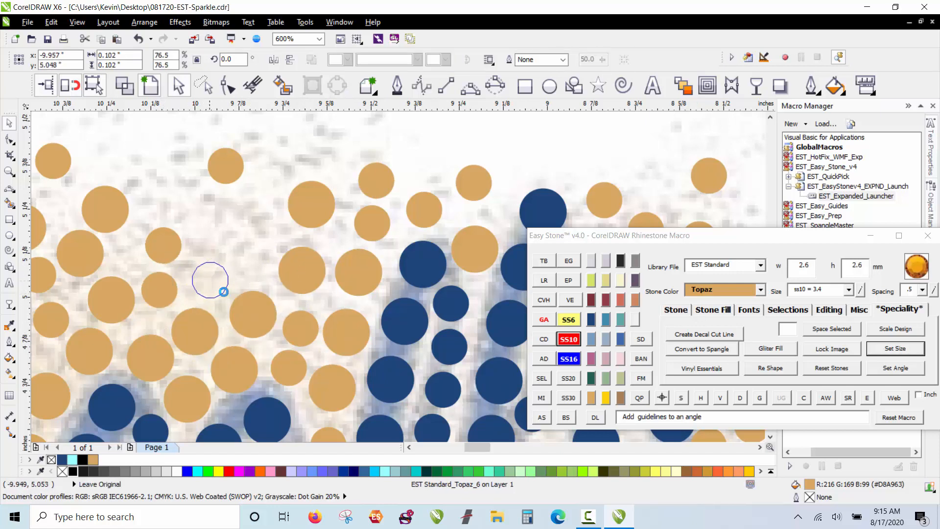
left_click_drag(248, 308, 251, 249)
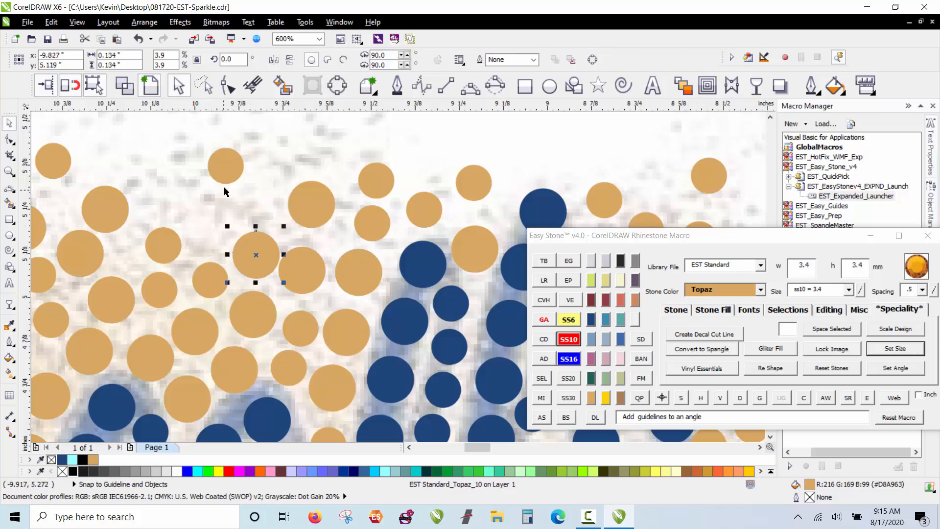
Step: Finish the upper field above the second c and a out to its edge with ss6 and ss10 Topaz copies
left_click_drag(235, 172, 218, 238)
left_click_drag(217, 238, 261, 203)
left_click_drag(261, 203, 330, 145)
scroll(170, 182, "up", 1)
left_click_drag(332, 209, 337, 218)
left_click_drag(361, 314, 188, 193)
scroll(189, 168, "down", 2)
scroll(190, 206, "down", 2)
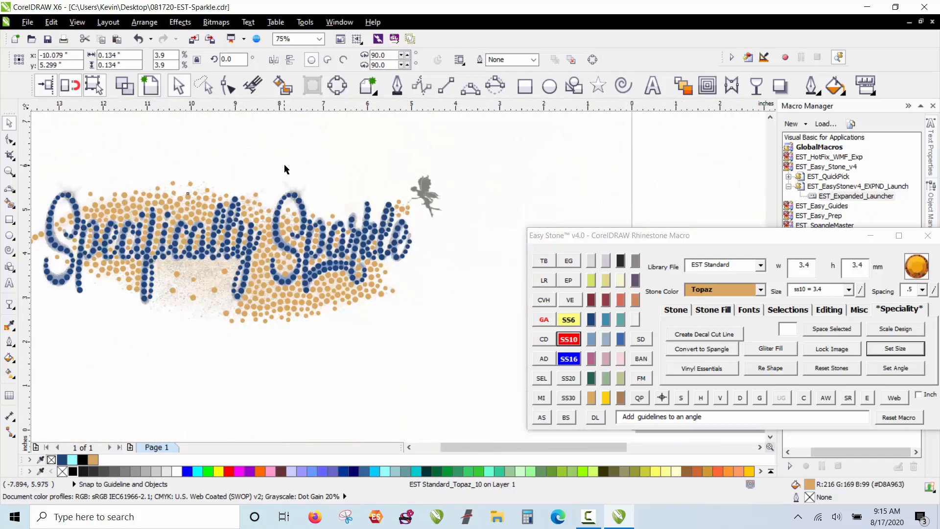
Step: Line the underside of the letters after the f's stem with ss10 Topaz copies, resizing the last copy to ss6
left_click(300, 168)
scroll(302, 170, "down", 1)
scroll(227, 233, "up", 1)
scroll(240, 208, "up", 1)
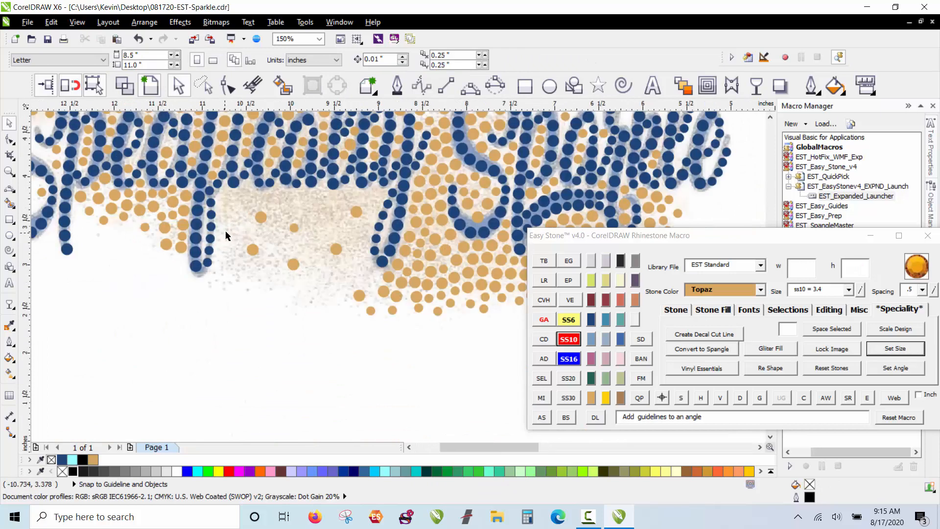
scroll(255, 207, "up", 1)
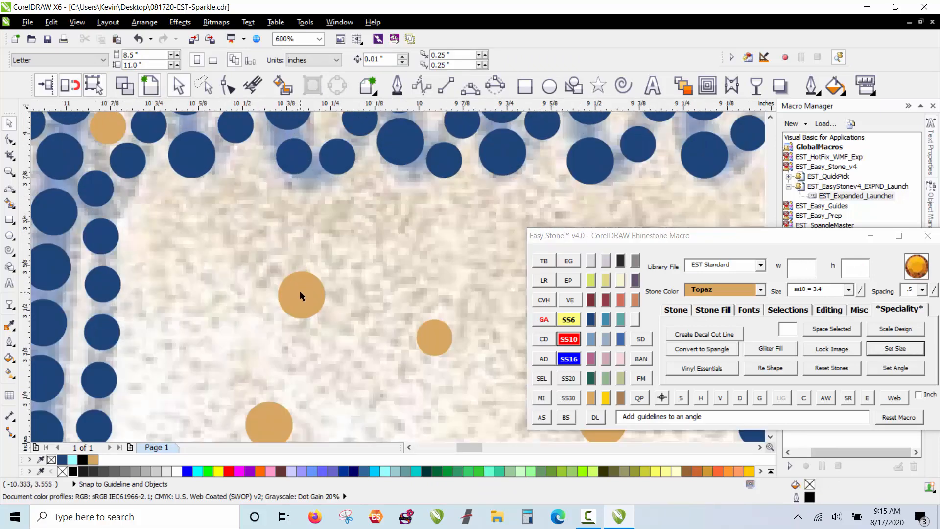
left_click(300, 295)
key("space")
left_click_drag(248, 172, 545, 192)
key("space")
key("space")
key("space")
key("space")
key("space")
key("space")
key("space")
left_click(569, 319)
Step: Continue the row beneath the letters to the y's tail with four ss10 and three ss6 Topaz copies
scroll(270, 223, "down", 2)
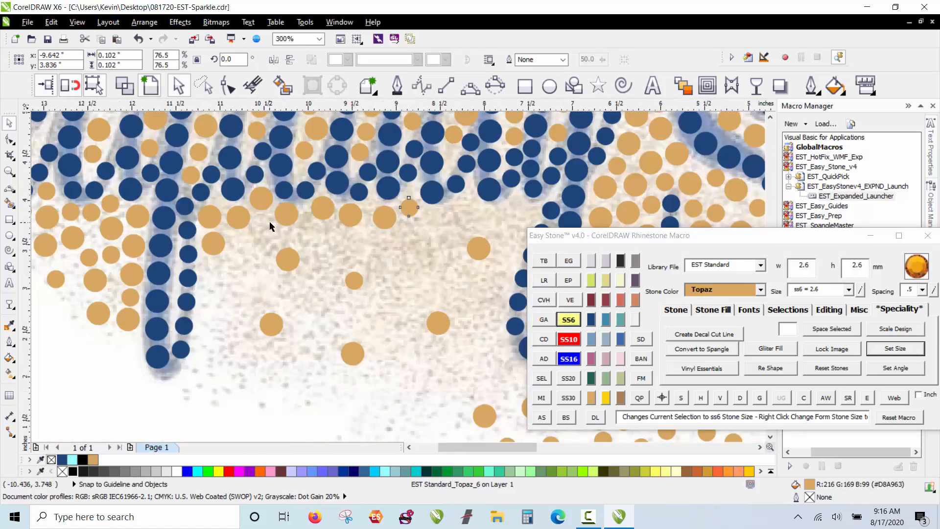
scroll(415, 214, "up", 2)
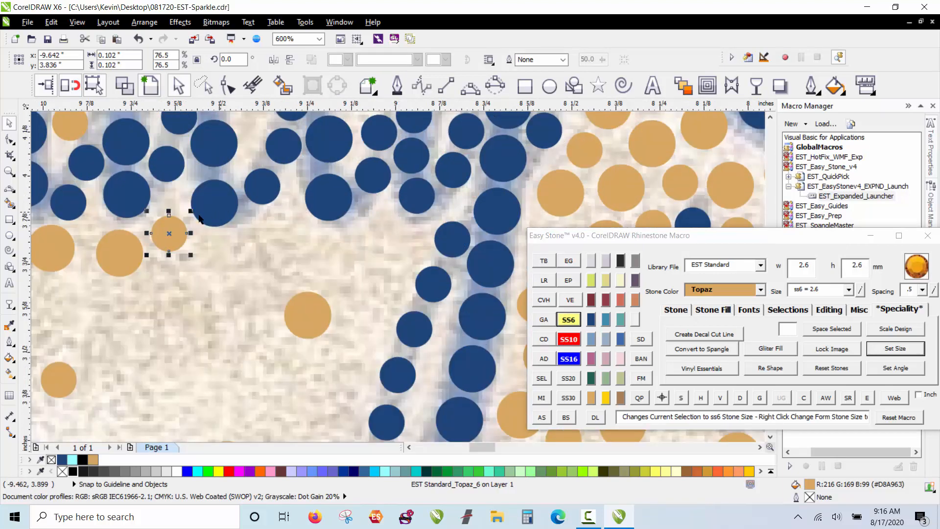
left_click_drag(165, 226, 367, 215)
left_click_drag(372, 215, 406, 244)
left_click_drag(308, 316, 258, 308)
key("space")
scroll(216, 270, "up", 2)
left_click_drag(474, 213, 296, 218)
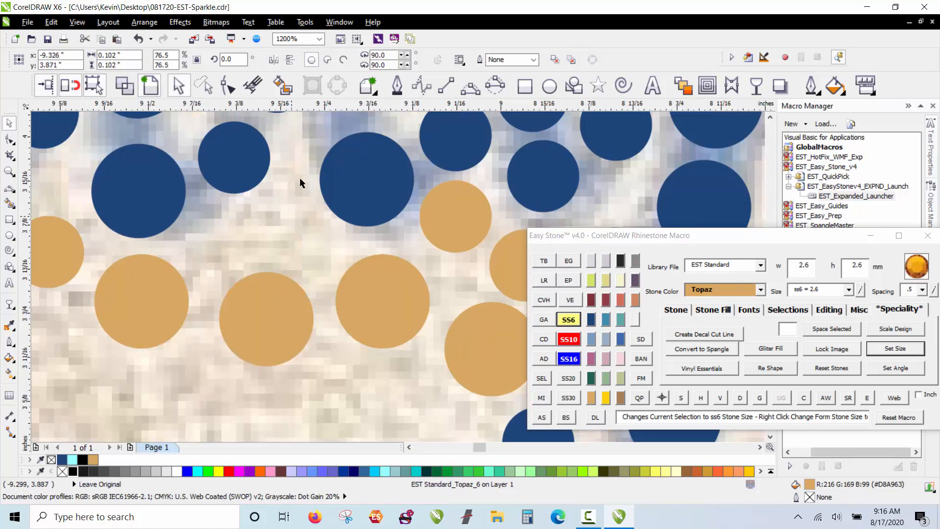
Step: Adjust the ss10 Topaz stone at the row's end and run five ss10 copies down the inner side of the y's tail
scroll(313, 218, "down", 4)
scroll(307, 166, "up", 2)
left_click(367, 164)
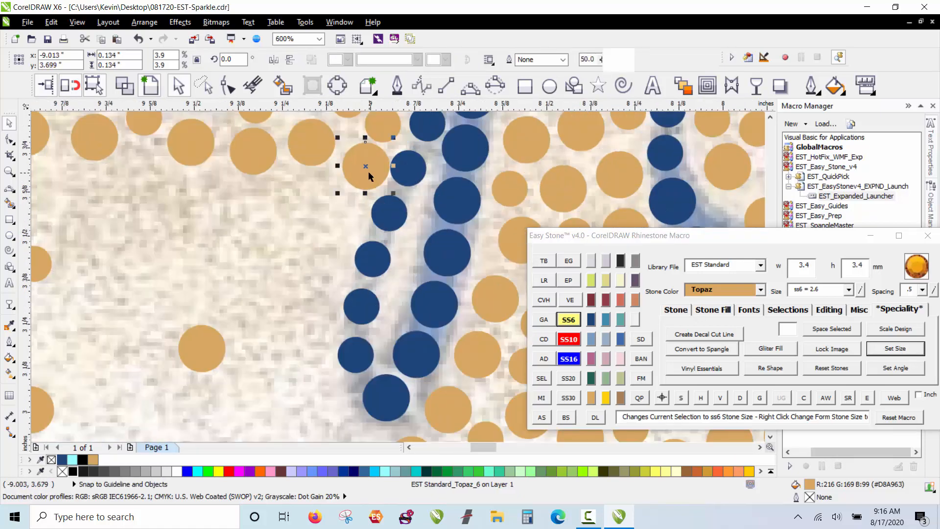
scroll(372, 157, "up", 4)
scroll(356, 145, "down", 1)
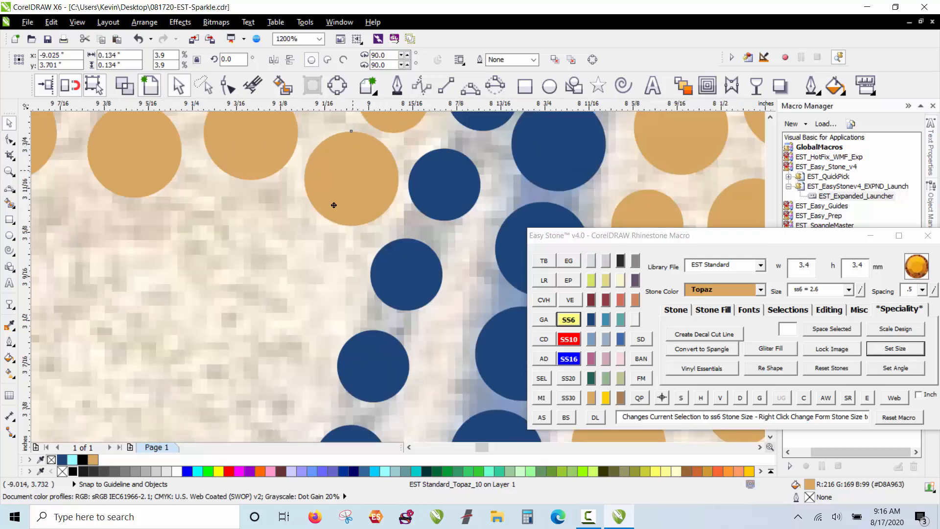
left_click_drag(310, 268, 262, 372)
scroll(285, 192, "down", 1)
scroll(276, 247, "up", 1)
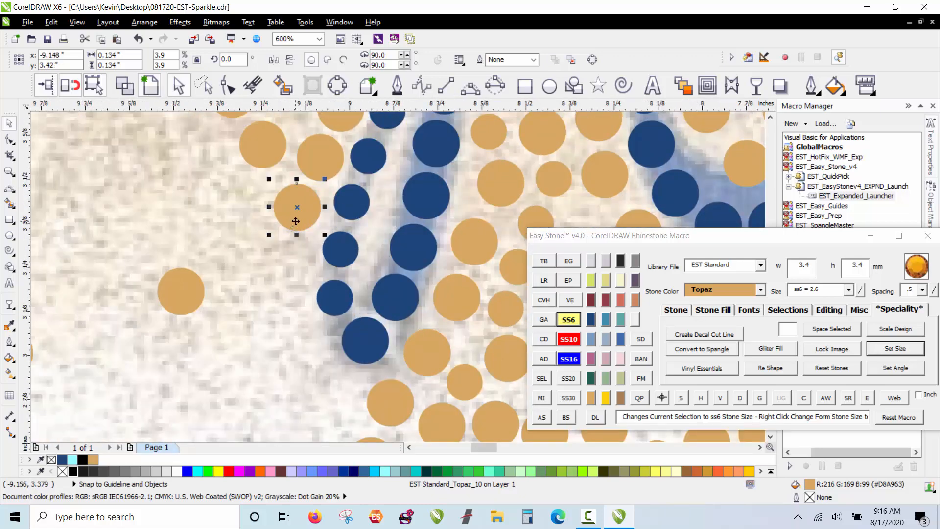
key("space")
left_click_drag(278, 269, 310, 383)
key("space")
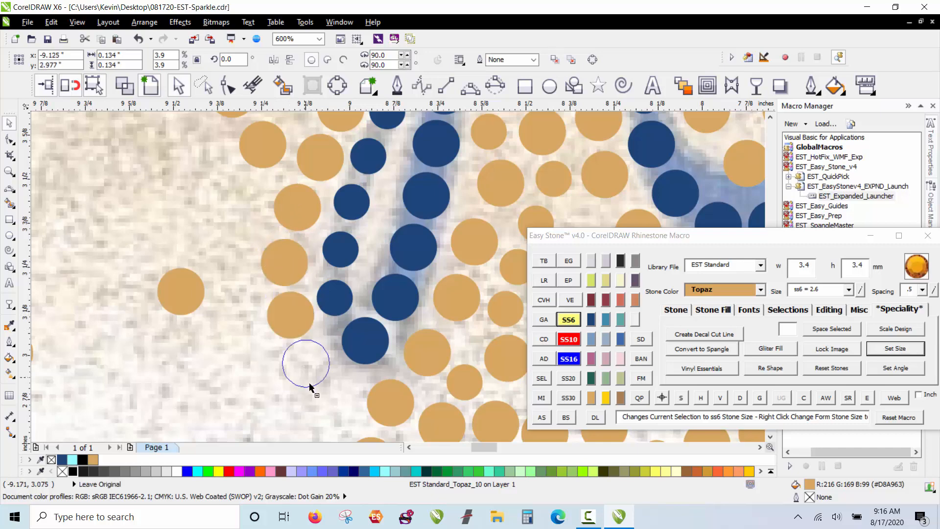
Step: Place three ss6 Topaz copies in the gaps below the end of the y's tail
scroll(312, 229, "down", 1)
scroll(312, 358, "up", 1)
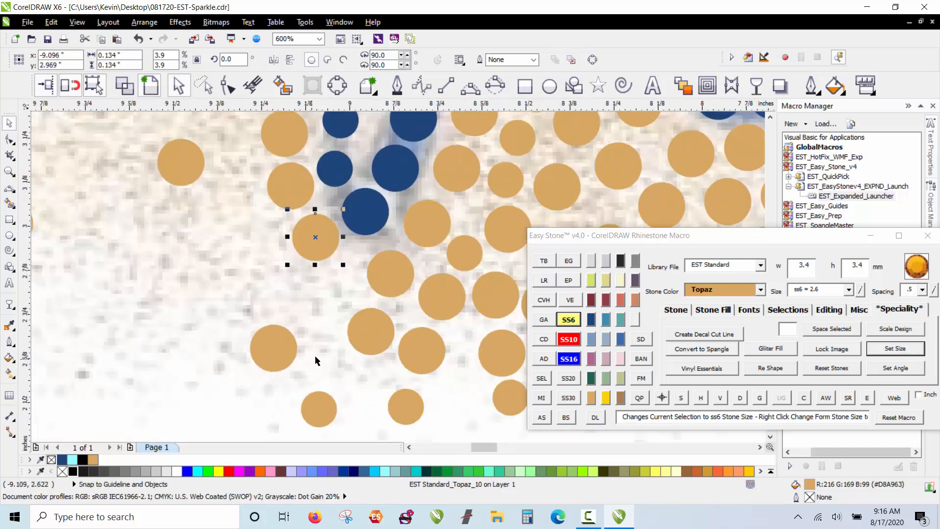
left_click_drag(399, 403, 295, 298)
key("space")
key("space")
Step: Extend the lower field inward from the end of the y's tail with five ss10 Topaz copies
left_click_drag(312, 248, 165, 297)
key("space")
key("space")
key("space")
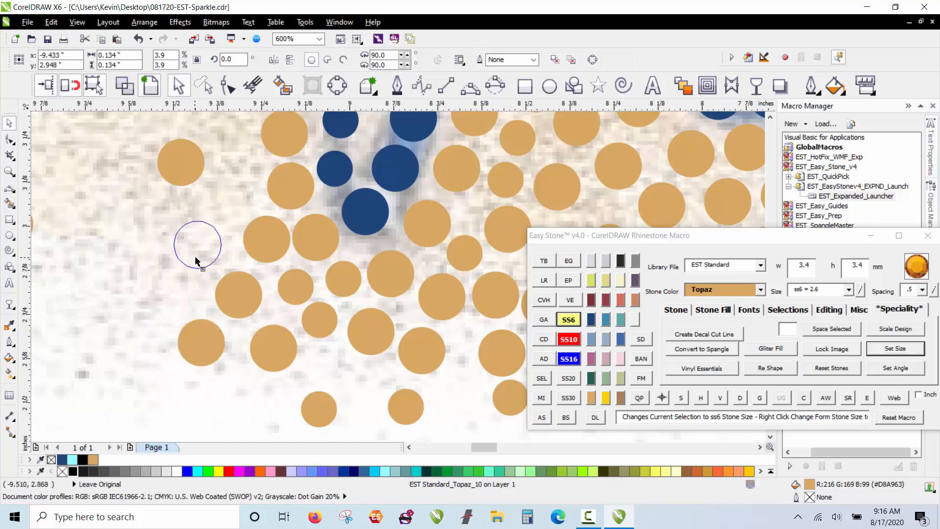
key("space")
left_click_drag(203, 255, 231, 205)
Step: Fill the area beside the upper part of the y's tail column with five ss10 Topaz copies
scroll(299, 332, "down", 2)
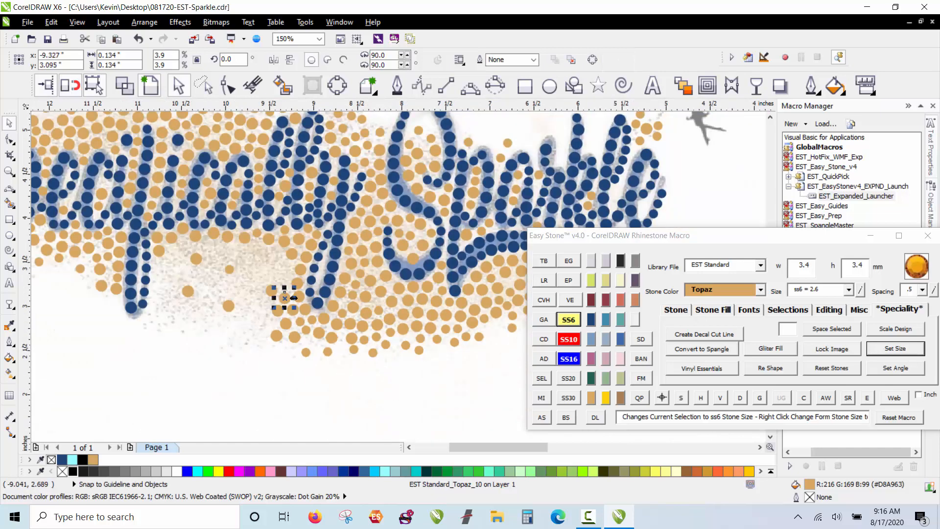
scroll(285, 265, "up", 1)
scroll(284, 269, "up", 1)
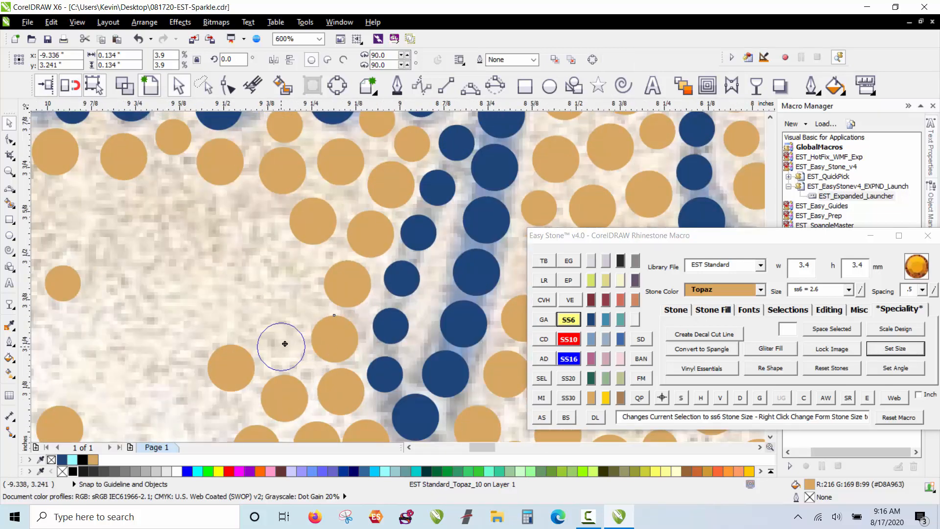
key("space")
left_click_drag(285, 344, 204, 216)
key("space")
key("space")
key("space")
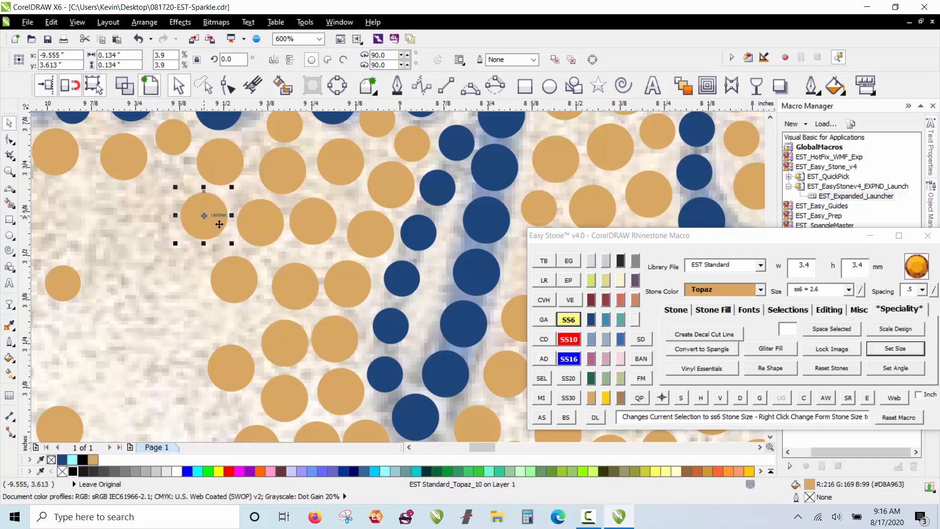
Step: Extend the inner edge of the field beside the y's tail with one ss6 and two ss10 Topaz copies
scroll(435, 210, "down", 1)
scroll(381, 350, "up", 1)
left_click_drag(402, 350, 294, 185)
left_click_drag(291, 228, 272, 278)
left_click_drag(272, 278, 275, 348)
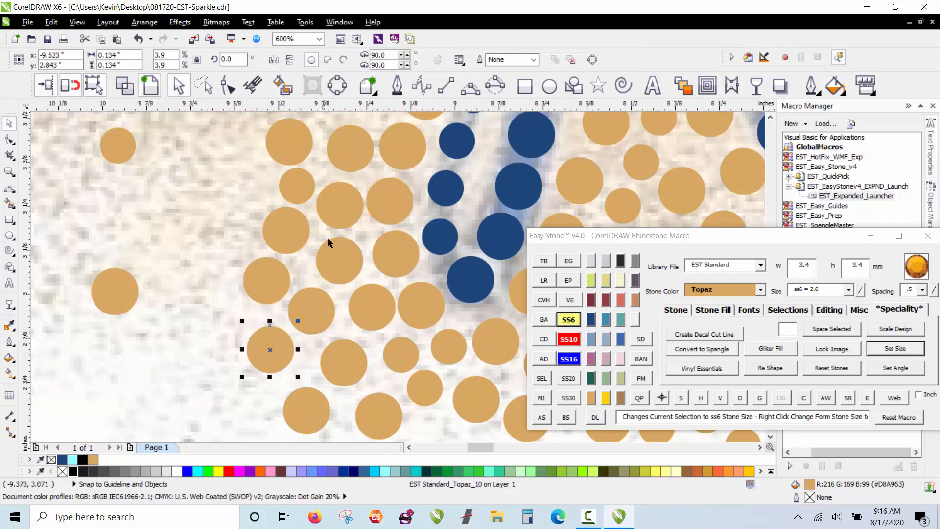
Step: Add three ss6 Topaz copies along the field's inner edge, undo a misplaced copy, and set one ss10 copy between them
left_click_drag(291, 194, 247, 198)
left_click_drag(248, 197, 238, 245)
left_click_drag(239, 247, 221, 280)
left_click_drag(233, 326, 233, 326)
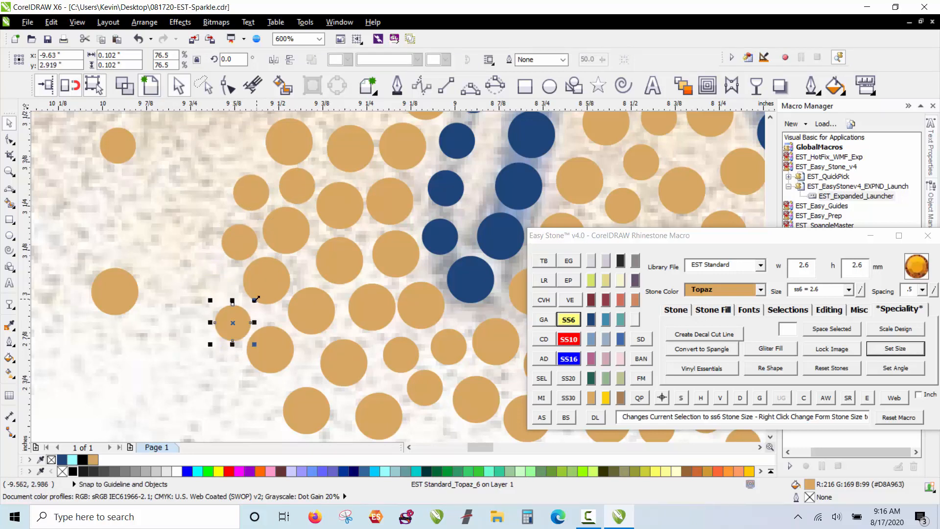
left_click_drag(175, 278, 176, 277)
key("ctrl+z")
left_click_drag(260, 281, 211, 277)
scroll(321, 292, "down", 4)
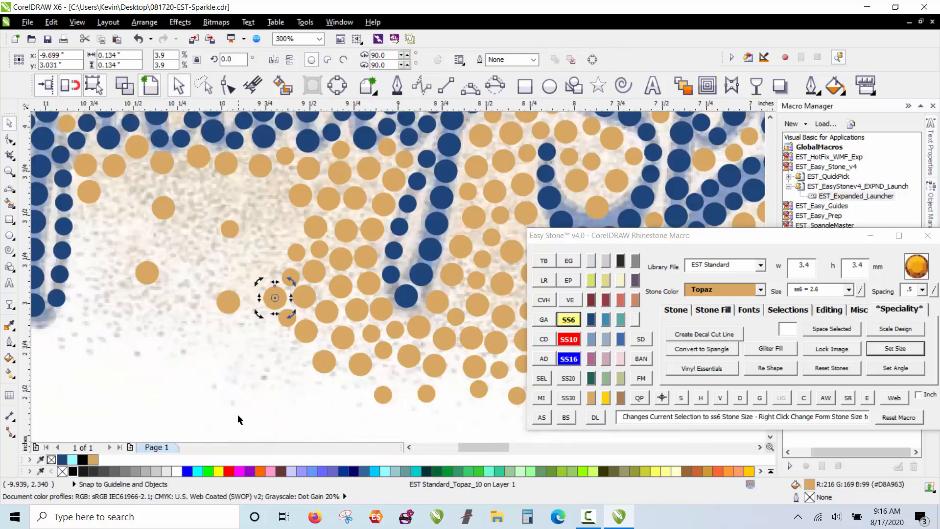
key("Escape")
Step: Extend the column beside the f's stem downward with three ss10 Topaz copies and set two more in the gap next to it
scroll(243, 371, "up", 4)
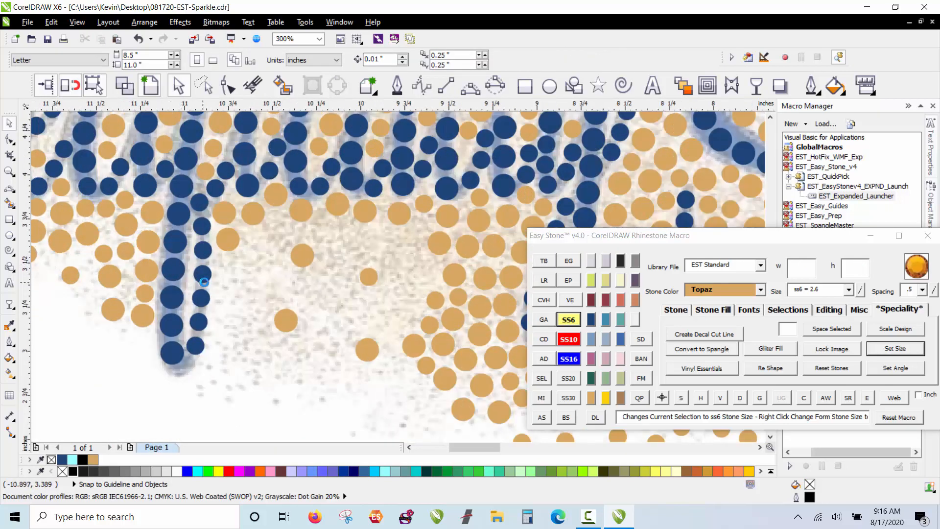
left_click_drag(248, 195, 251, 249)
left_click_drag(250, 248, 247, 308)
left_click_drag(246, 307, 303, 362)
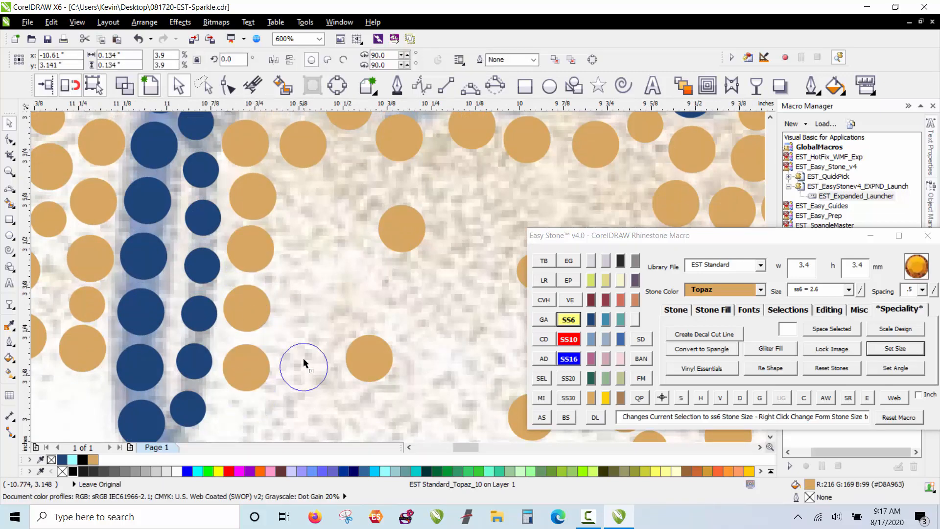
left_click_drag(313, 321, 365, 272)
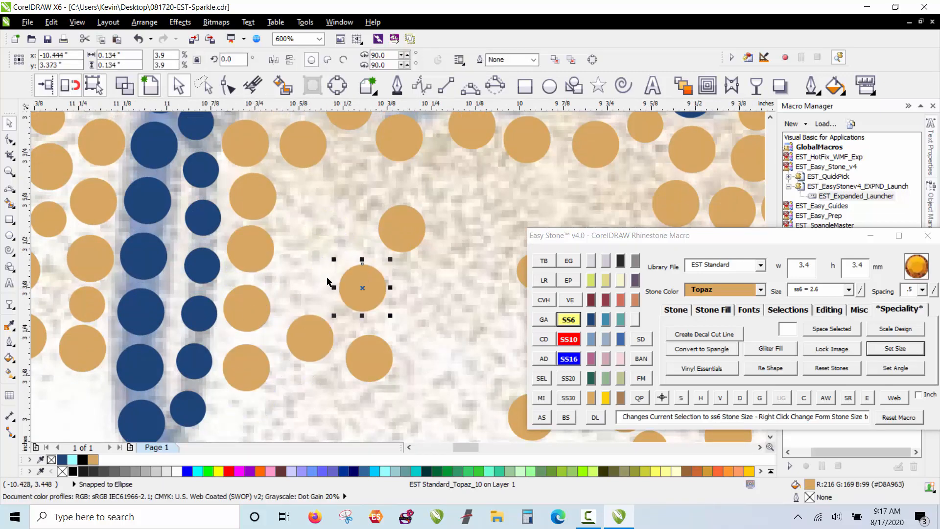
Step: Scatter six ss6 Topaz copies along the lower edge of the field, from the end of the f's stem toward the y's tail
scroll(303, 236, "down", 1)
scroll(317, 353, "up", 1)
left_click_drag(513, 163, 294, 307)
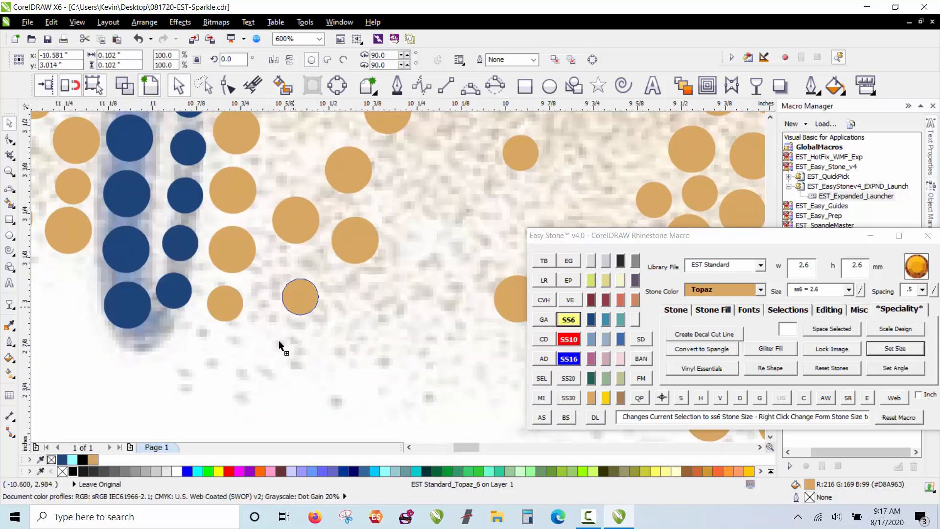
left_click(257, 362)
left_click(355, 366)
left_click(453, 375)
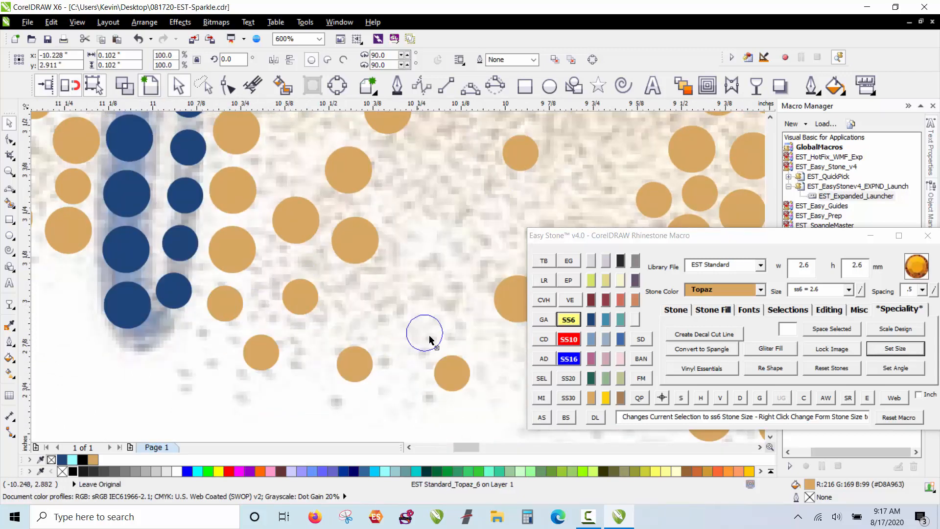
left_click(448, 322)
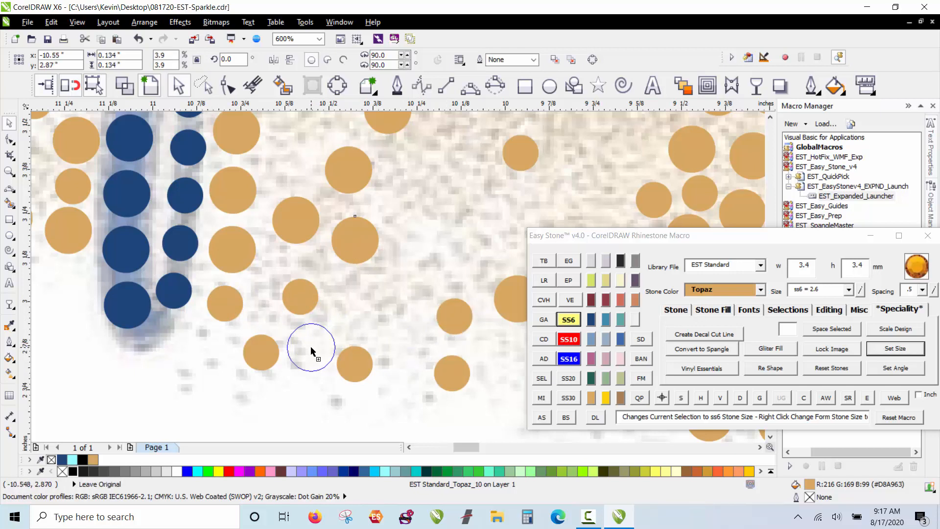
Step: Fill the gaps above the new lower edge beside the f's stem with three ss10 Topaz copies
left_click(352, 310)
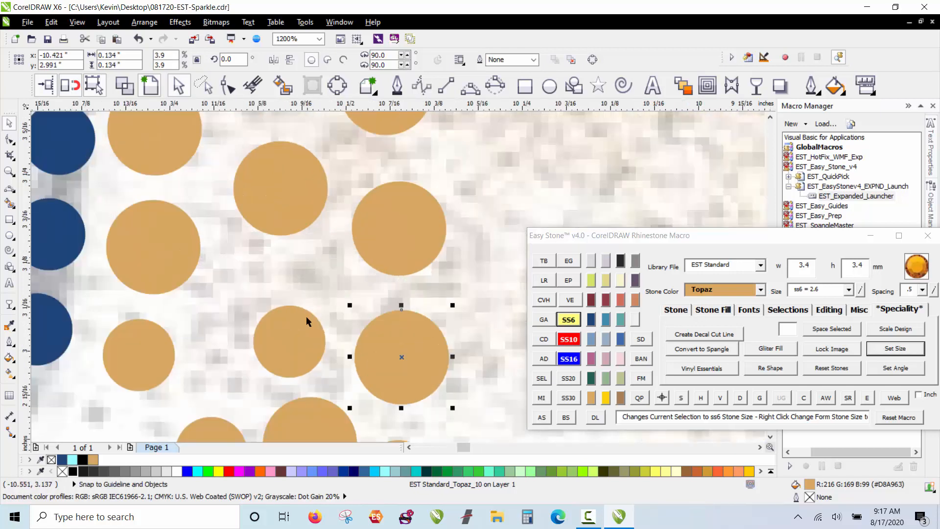
scroll(306, 315, "up", 1)
left_click_drag(257, 358, 250, 367)
left_click_drag(245, 359, 253, 175)
right_click(330, 329)
scroll(244, 329, "down", 1)
scroll(272, 232, "up", 1)
right_click(250, 148)
scroll(308, 301, "down", 2)
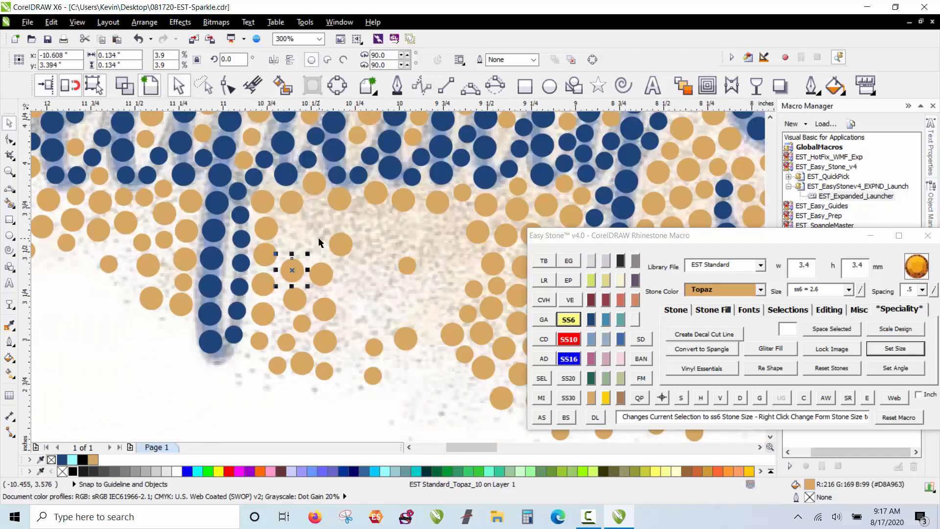
Step: Fill the upper area beside the f's stem with three ss10 and two ss6 Topaz copies
scroll(309, 243, "up", 1)
key("Escape")
scroll(272, 176, "up", 1)
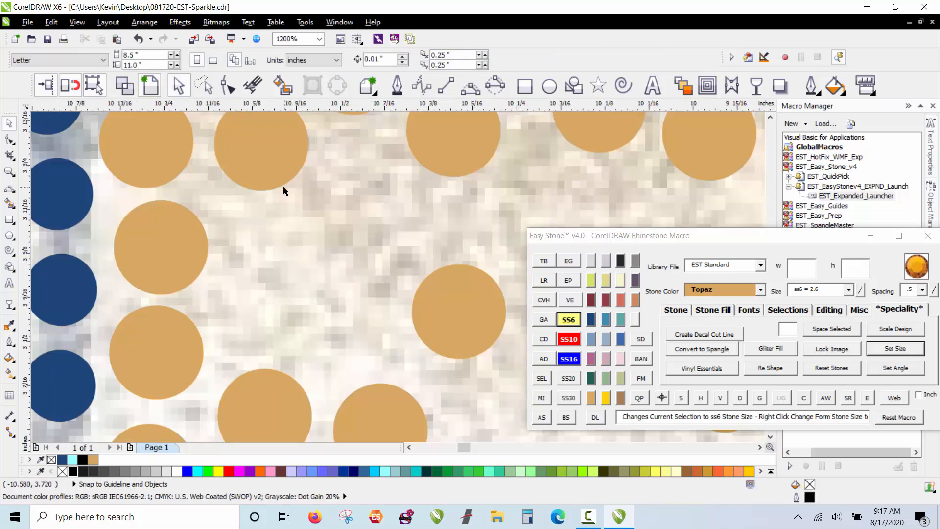
right_click(275, 280)
left_click_drag(274, 237, 362, 196)
right_click(362, 196)
left_click(566, 322)
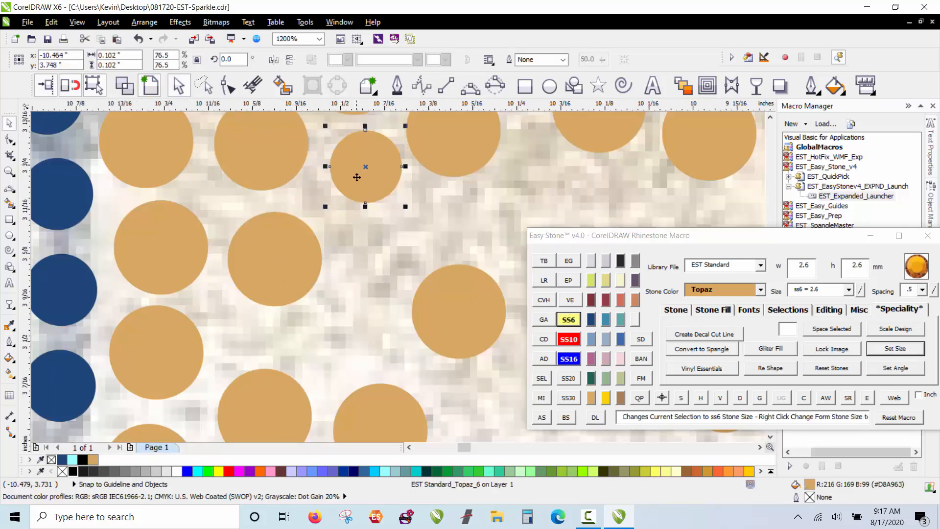
left_click_drag(455, 296, 352, 314)
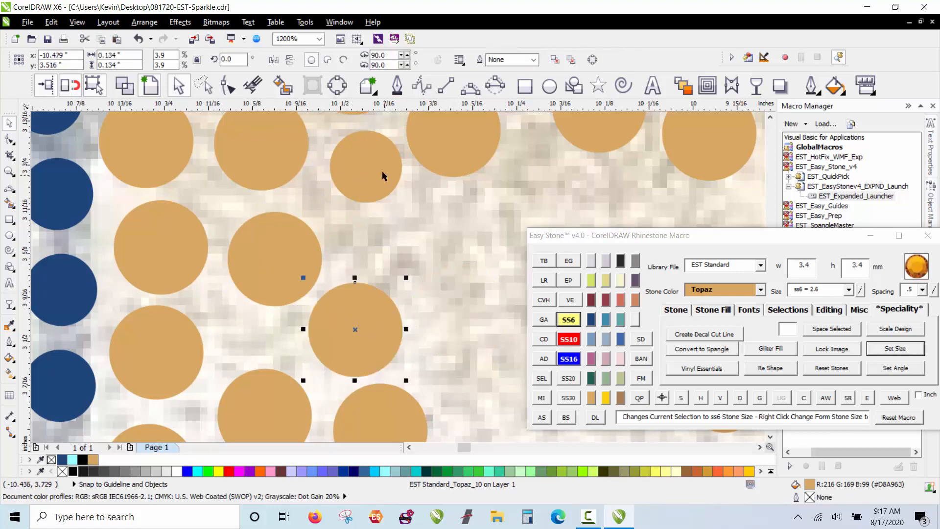
left_click_drag(383, 182, 419, 257)
left_click_drag(442, 150, 490, 248)
scroll(171, 196, "down", 2)
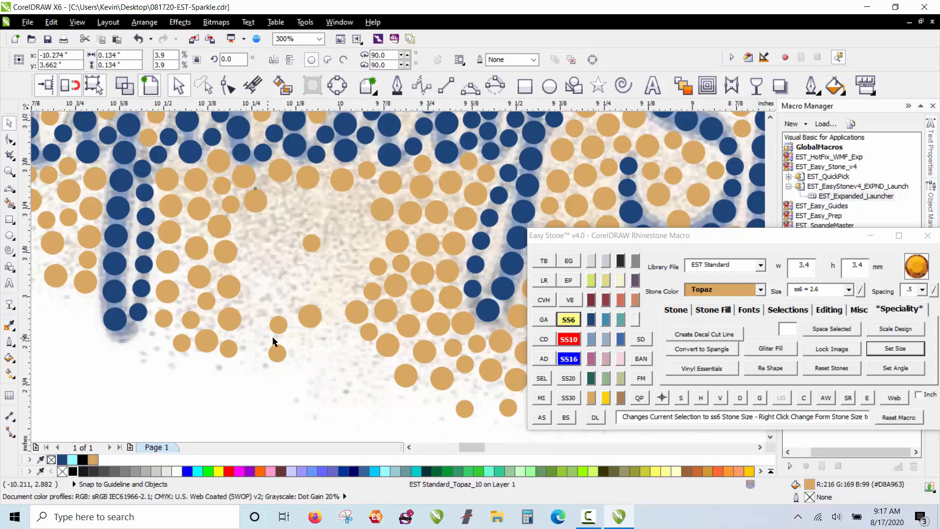
Step: Close the lower edge near the y-tail field with two ss10 and three ss6 Topaz copies
scroll(355, 296, "up", 1)
left_click_drag(428, 372, 377, 391)
scroll(343, 225, "down", 1)
left_click(413, 303)
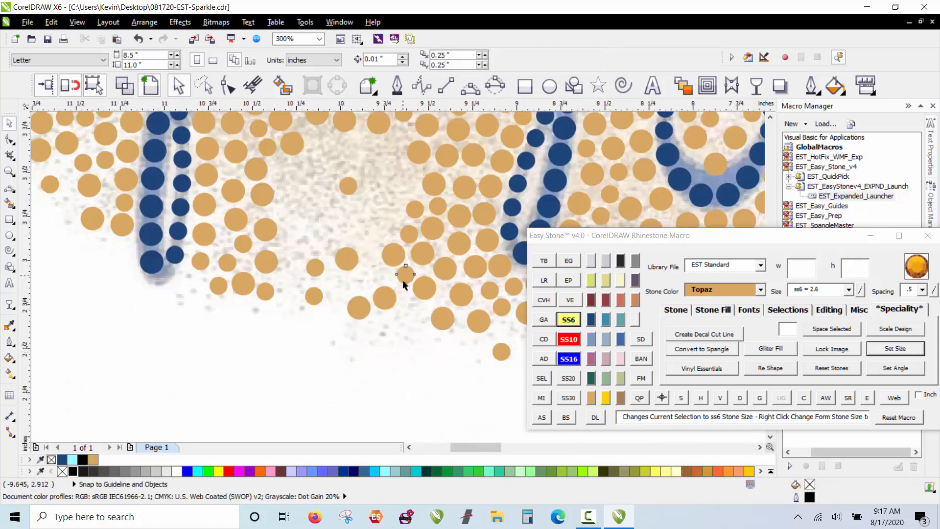
left_click_drag(403, 280, 358, 185)
scroll(392, 272, "up", 2)
scroll(313, 376, "down", 2)
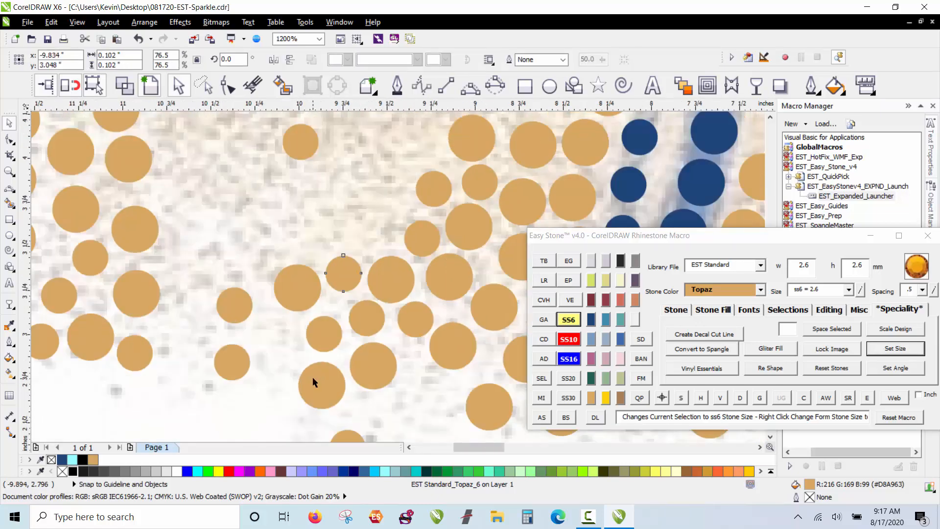
scroll(325, 294, "down", 1)
scroll(260, 390, "up", 3)
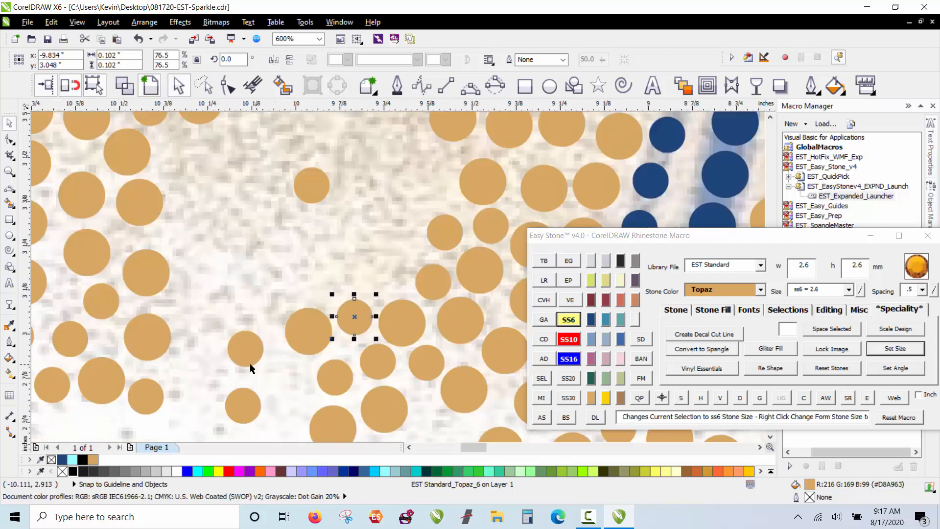
Step: Bridge the lower gap between the f-stem and y-tail fields with five ss10 Topaz copies
scroll(250, 368, "up", 1)
left_click_drag(258, 335, 176, 261)
left_click_drag(176, 260, 532, 183)
key("space")
key("space")
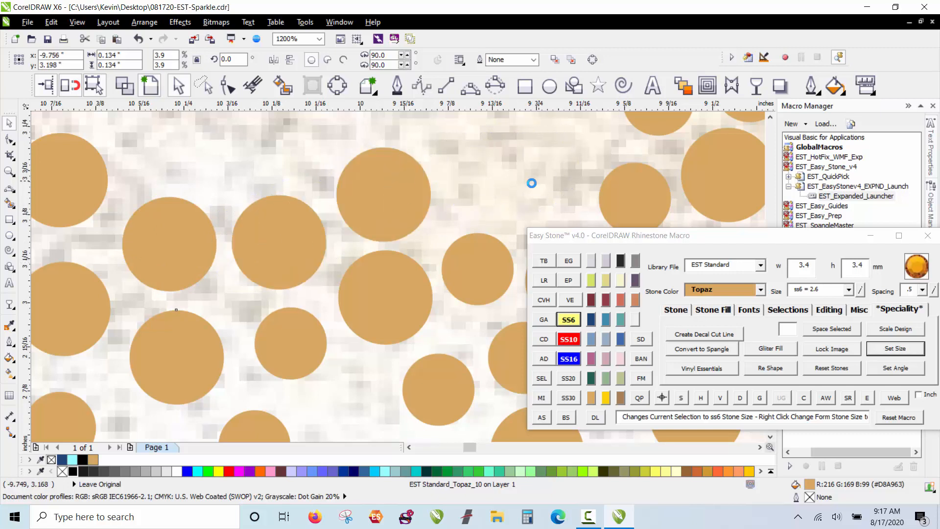
Step: Continue upward along the edge of the y-tail field with two ss10 copies and one ss6 Topaz copy
scroll(307, 337, "down", 1)
scroll(409, 266, "up", 1)
left_click_drag(419, 259, 333, 184)
key("space")
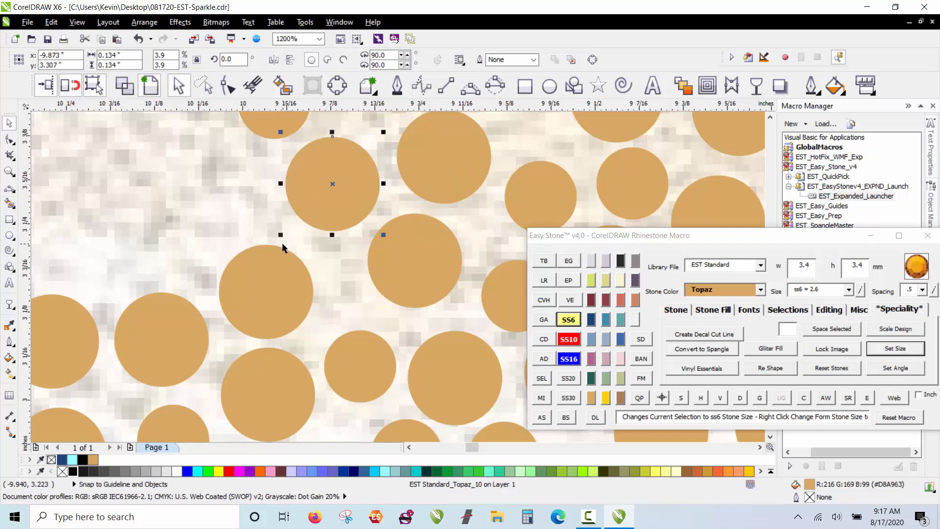
scroll(283, 247, "down", 1)
scroll(447, 161, "up", 1)
left_click_drag(394, 280, 377, 182)
scroll(333, 255, "down", 2)
scroll(362, 191, "up", 2)
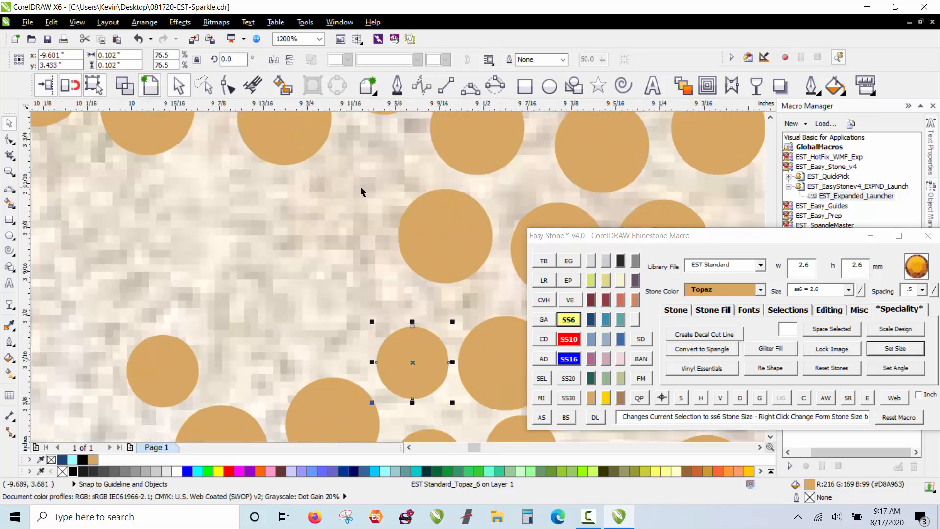
Step: Add one ss6 and one ss10 Topaz copy along the upper edge of the y-tail field
left_click(416, 219)
left_click_drag(400, 350, 379, 165)
right_click(379, 159)
left_click_drag(436, 217, 344, 269)
right_click(348, 269)
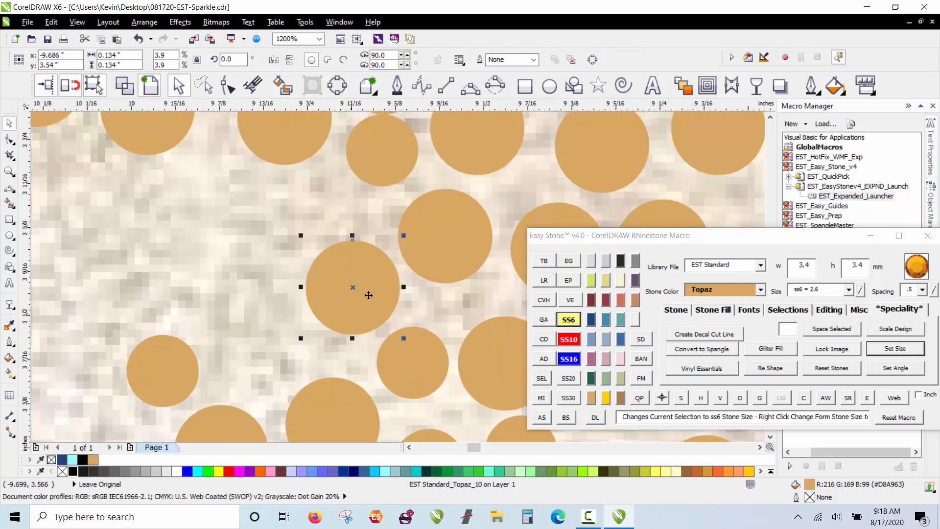
Step: Extend the upper y-tail field toward the f's stem with two ss6 copies and one ss10 Topaz copy
left_click_drag(400, 350, 255, 361)
right_click(315, 201)
left_click_drag(311, 279, 198, 254)
right_click(198, 255)
scroll(317, 221, "down", 2)
scroll(199, 174, "up", 2)
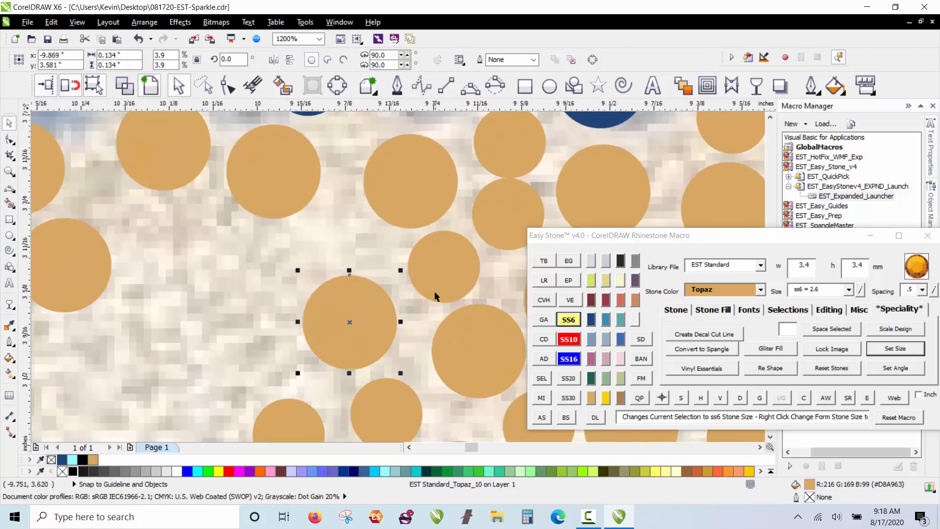
Step: Close the row beneath the stones under the lettering with two ss6 copies and one ss10 Topaz copy
left_click_drag(435, 296, 331, 257)
right_click(331, 258)
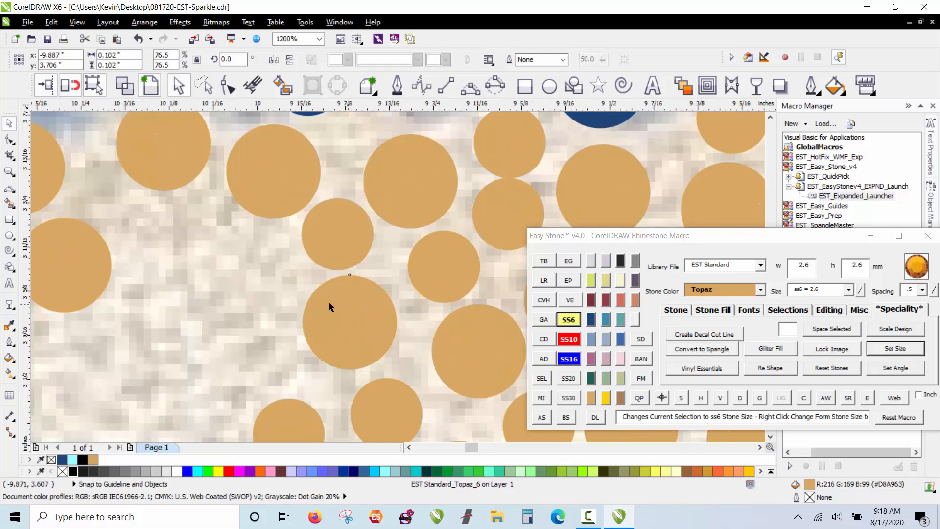
right_click(234, 254)
left_click_drag(329, 302, 239, 253)
left_click_drag(327, 231, 130, 240)
right_click(108, 238)
scroll(341, 190, "down", 1)
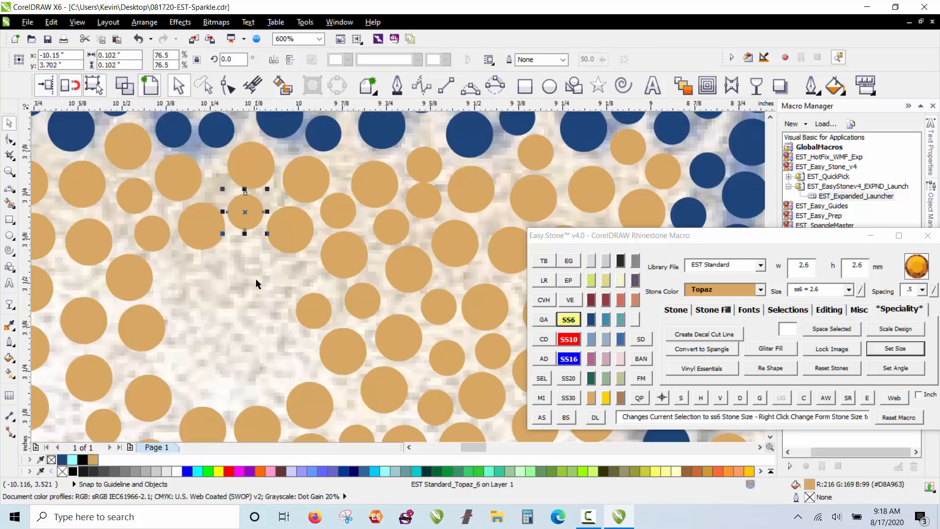
Step: Fill the next row down in the remaining gap with two ss10 copies and one ss6 Topaz copy
scroll(253, 284, "up", 1)
left_click_drag(327, 214, 300, 321)
right_click(300, 321)
left_click_drag(252, 157, 238, 246)
right_click(229, 253)
left_click_drag(176, 184, 148, 281)
right_click(148, 283)
Step: Set two ss10 Topaz copies side by side in the lower part of the remaining gap
scroll(278, 194, "down", 2)
scroll(248, 287, "up", 2)
left_click_drag(268, 291, 385, 189)
right_click(255, 184)
right_click(384, 189)
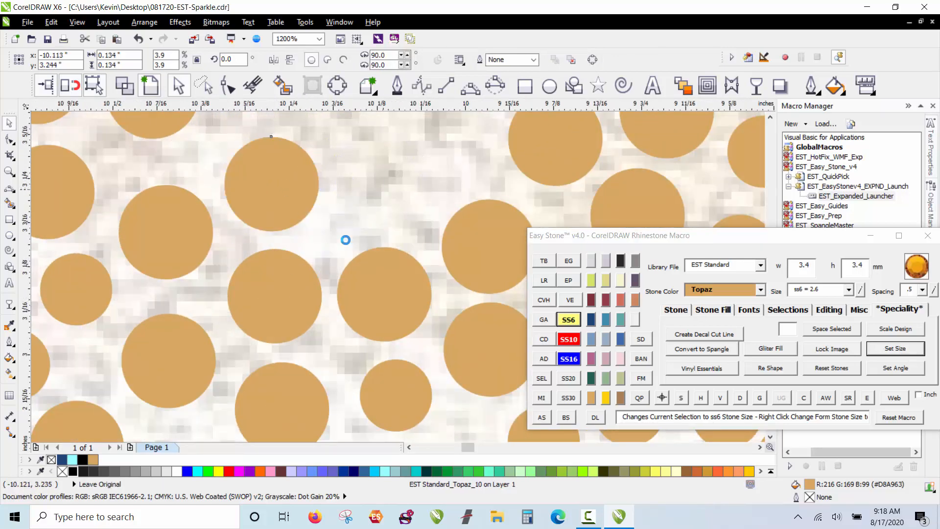
scroll(327, 316, "down", 2)
scroll(352, 297, "up", 1)
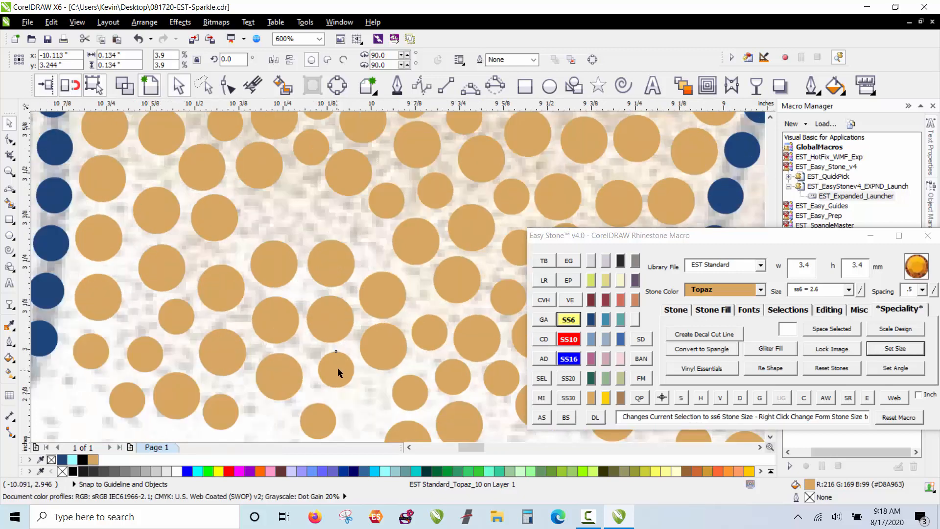
Step: Fill the last opening between the f's stem and y's tail with one ss6 and one ss10 Topaz copy, then deselect
left_click_drag(337, 372, 333, 211)
scroll(374, 238, "up", 1)
right_click(333, 211)
right_click(221, 212)
left_click_drag(352, 133, 221, 211)
scroll(223, 208, "down", 3)
scroll(230, 324, "down", 1)
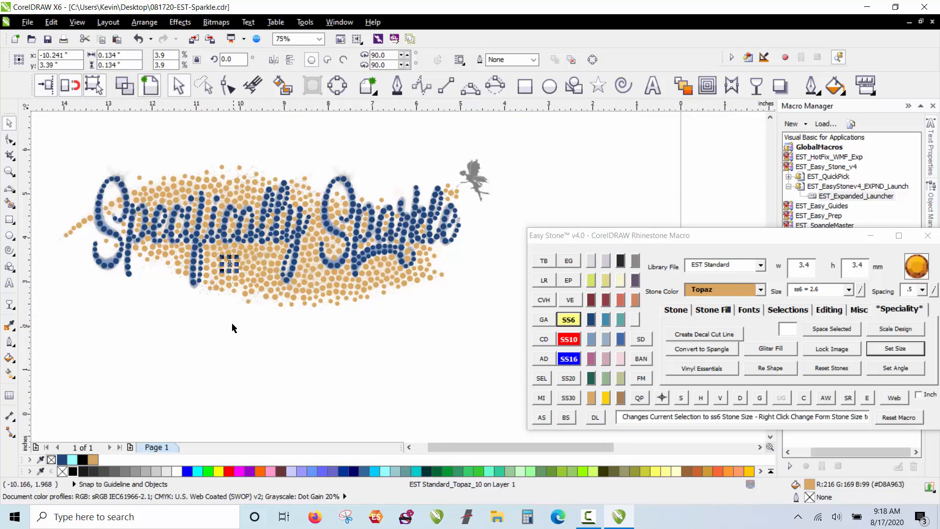
left_click(232, 323)
Step: Select all stones of the Specifically Sparkle design and place a copy of them below the original
scroll(241, 326, "down", 1)
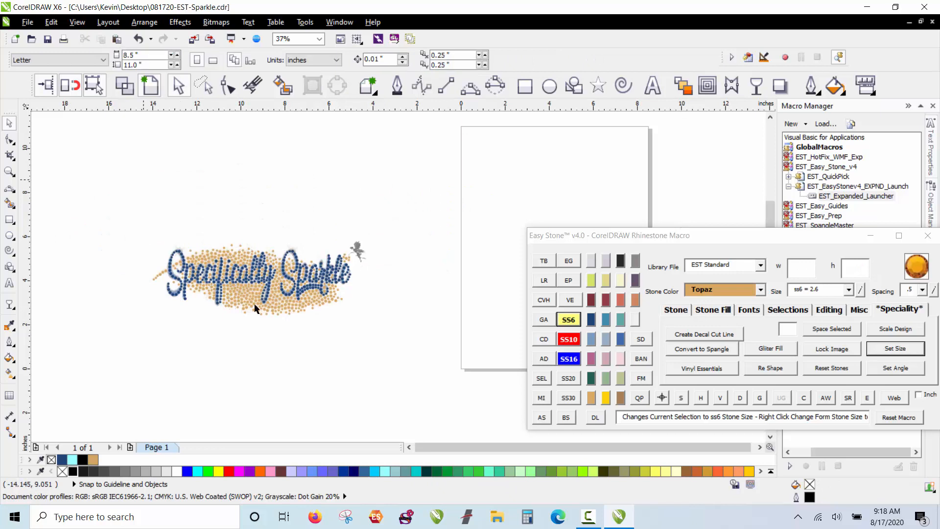
left_click(210, 252)
left_click(196, 197)
left_click_drag(356, 359, 355, 359)
scroll(286, 190, "down", 1)
left_click_drag(288, 238, 314, 381)
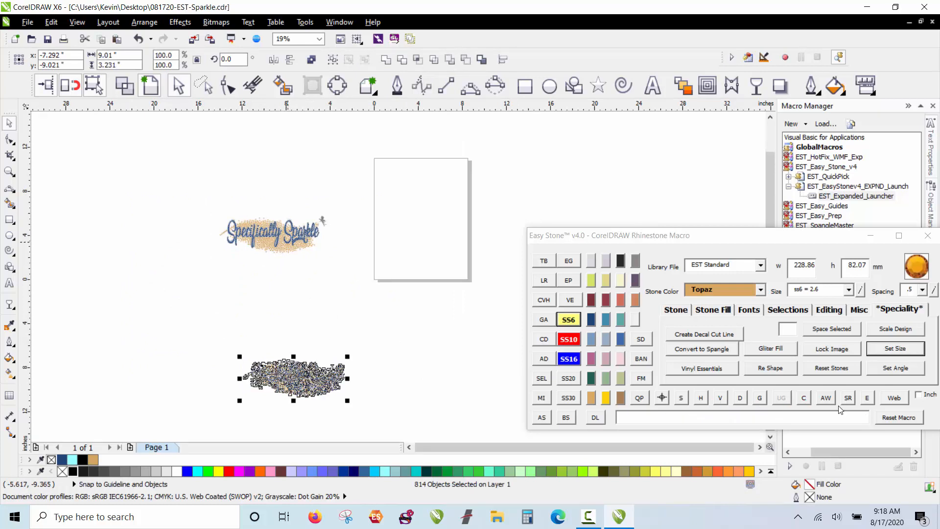
Step: Add a black weed box behind the copied stone design
left_click(826, 397)
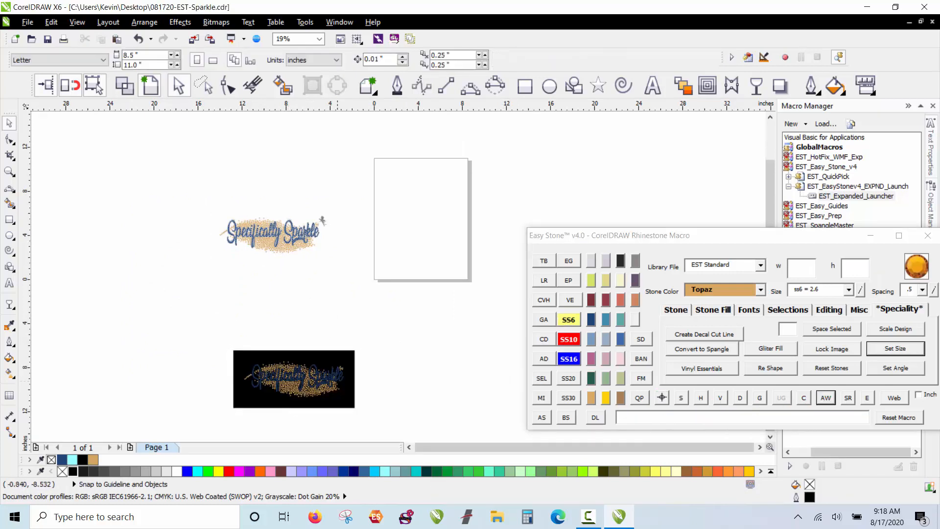
scroll(270, 410, "up", 2)
scroll(181, 219, "down", 1)
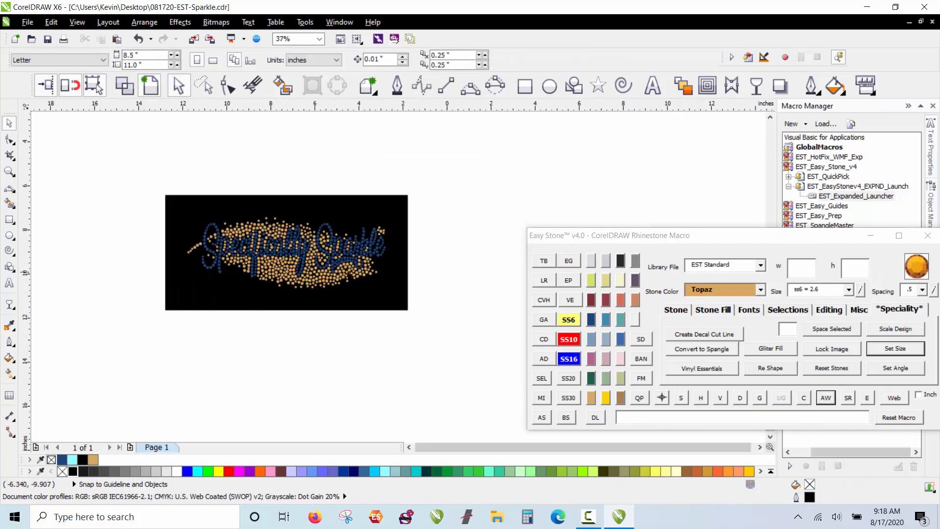
Step: Select all Cobalt Blue lettering stones in the copied design and change their color to Capri Blue
scroll(350, 274, "up", 1)
left_click(384, 228)
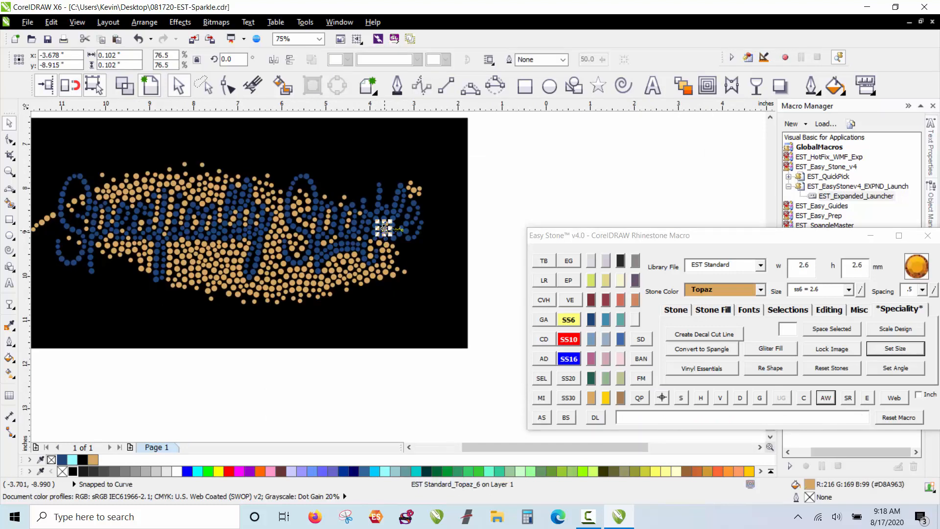
left_click(500, 232)
left_click(411, 214)
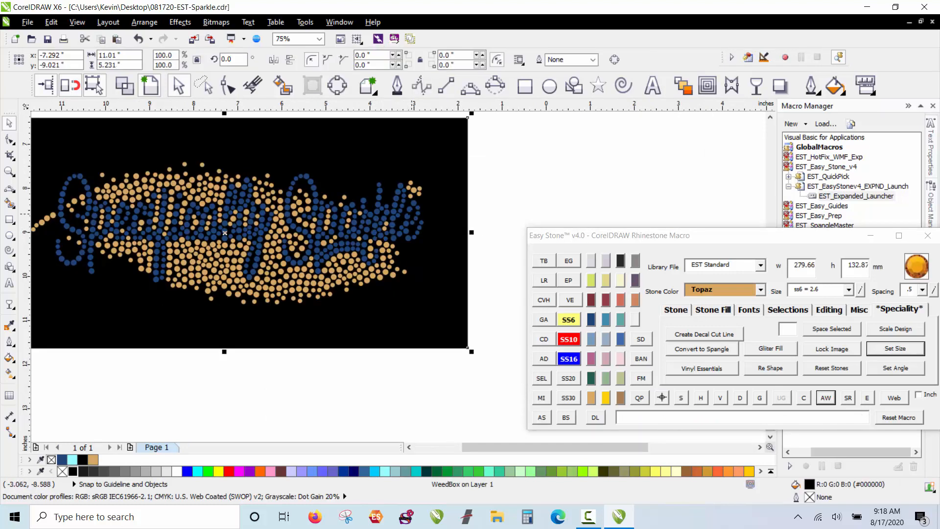
left_click(528, 186)
left_click(413, 203)
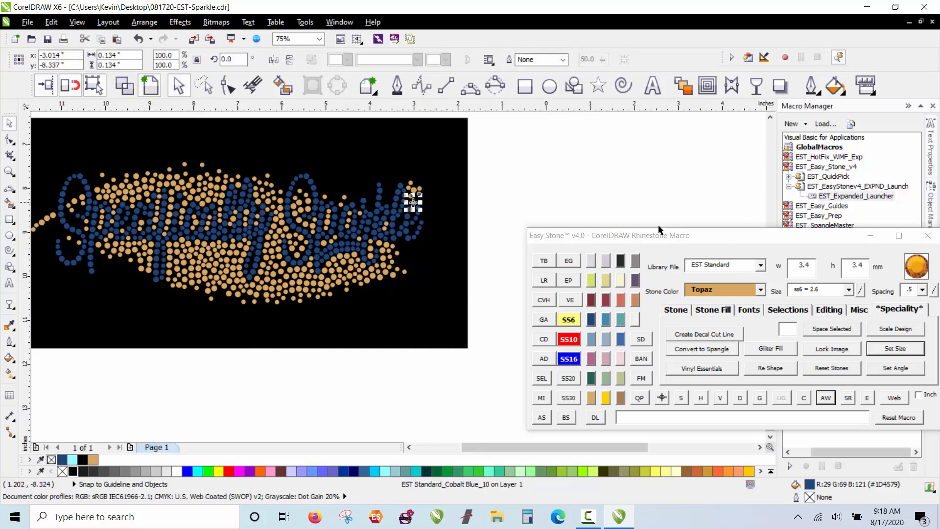
left_click(662, 396)
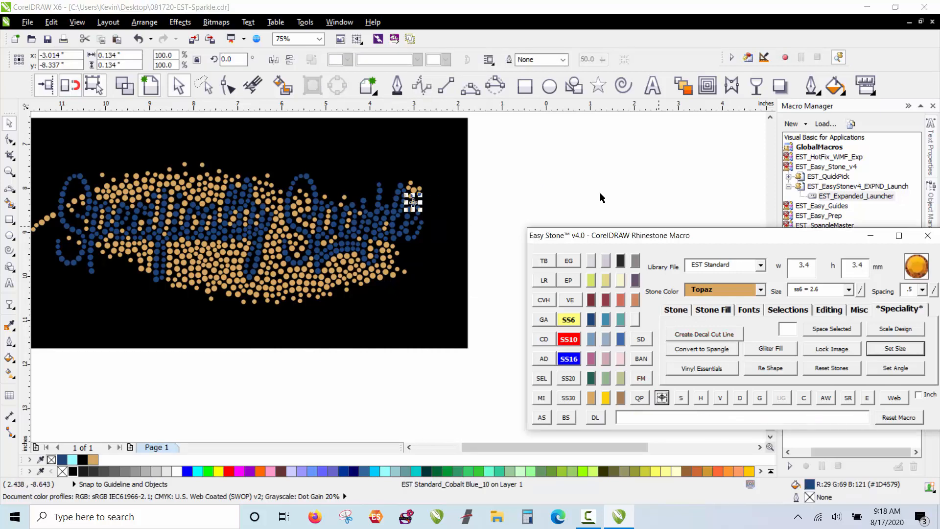
left_click_drag(546, 157, 318, 219)
mouse_move(78, 307)
left_mouse_down()
mouse_move(28, 320)
mouse_move(88, 299)
mouse_move(84, 313)
left_mouse_up()
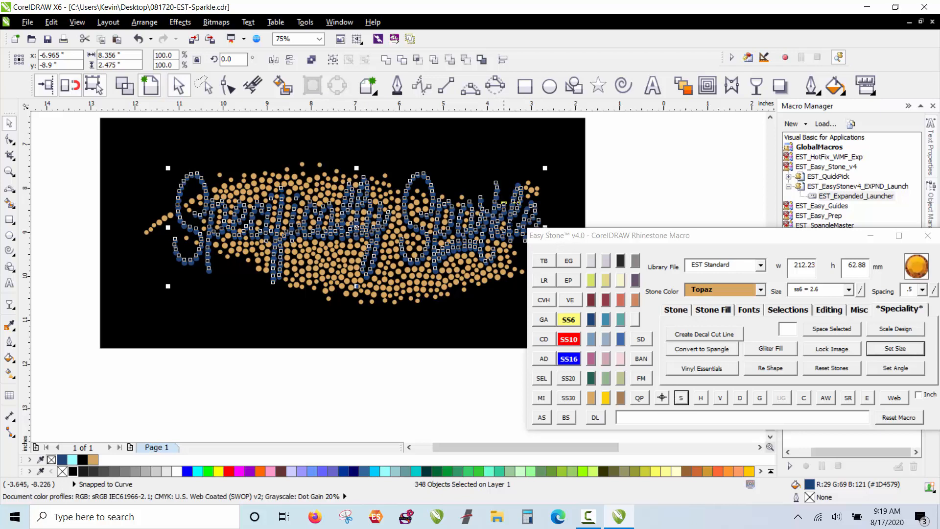
left_click(605, 320)
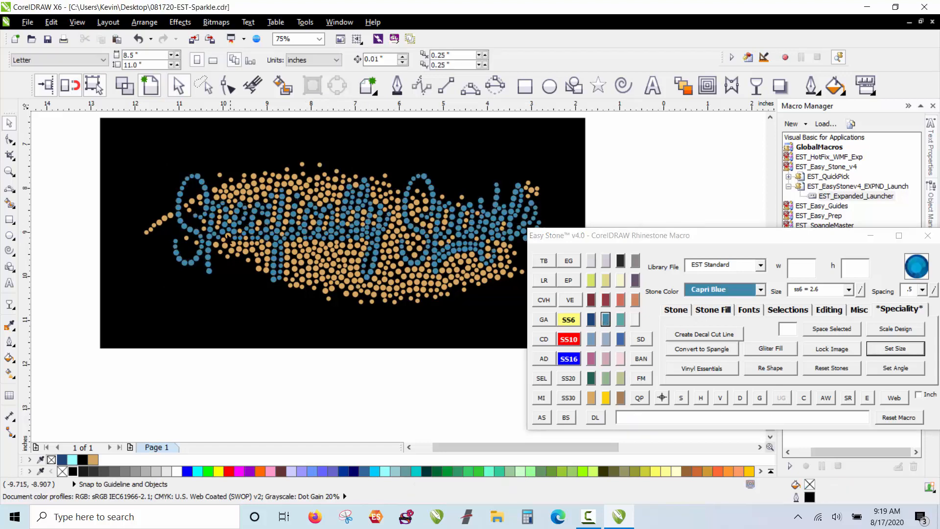
Step: Change one ss6 Topaz stone in the copied design's lower background fill to ss10 and nudge it to even the spacing
scroll(228, 238, "down", 3)
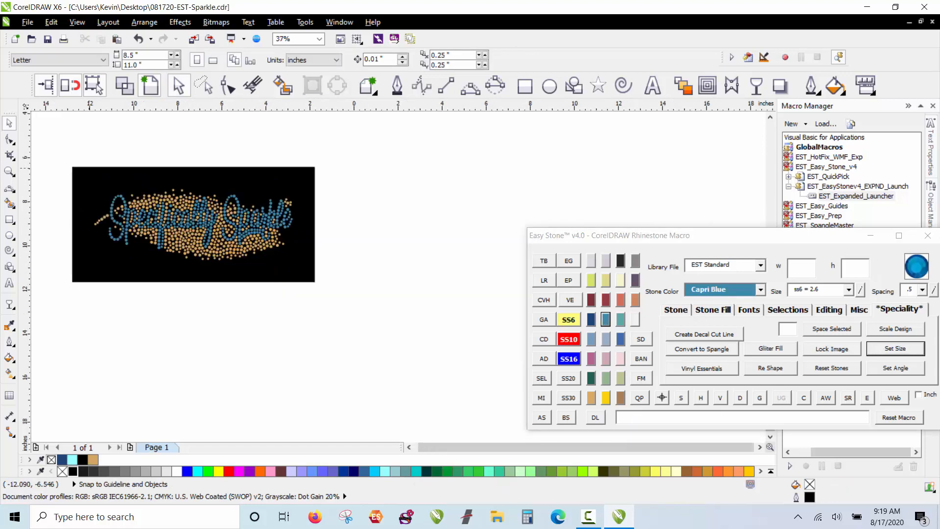
scroll(248, 221, "up", 8)
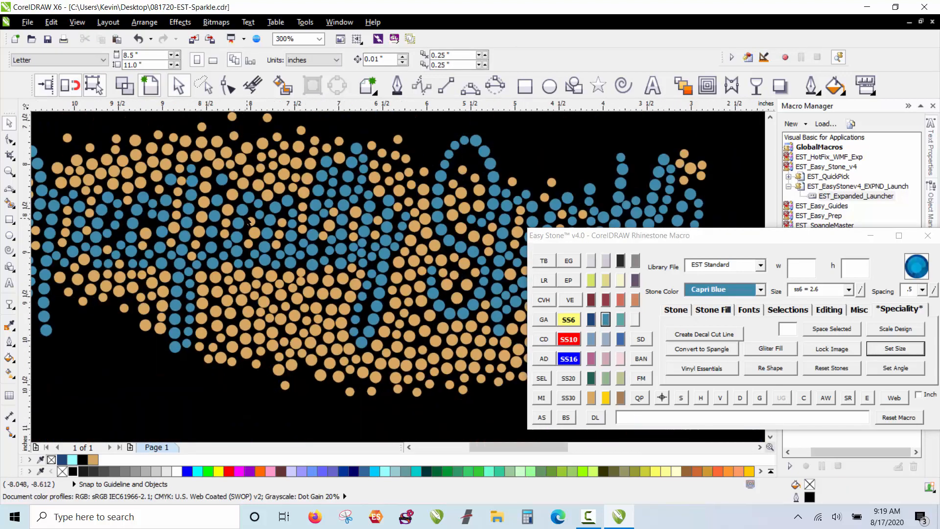
scroll(248, 222, "down", 2)
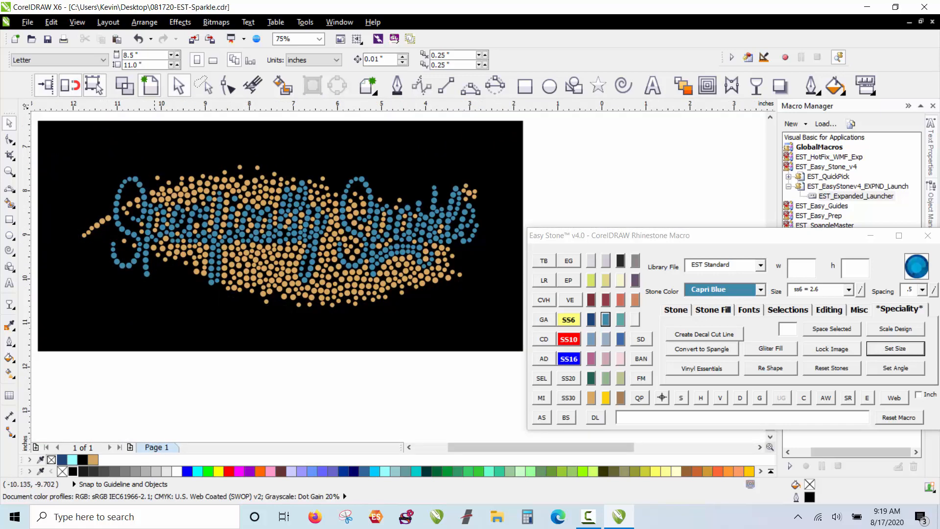
scroll(325, 303, "up", 8)
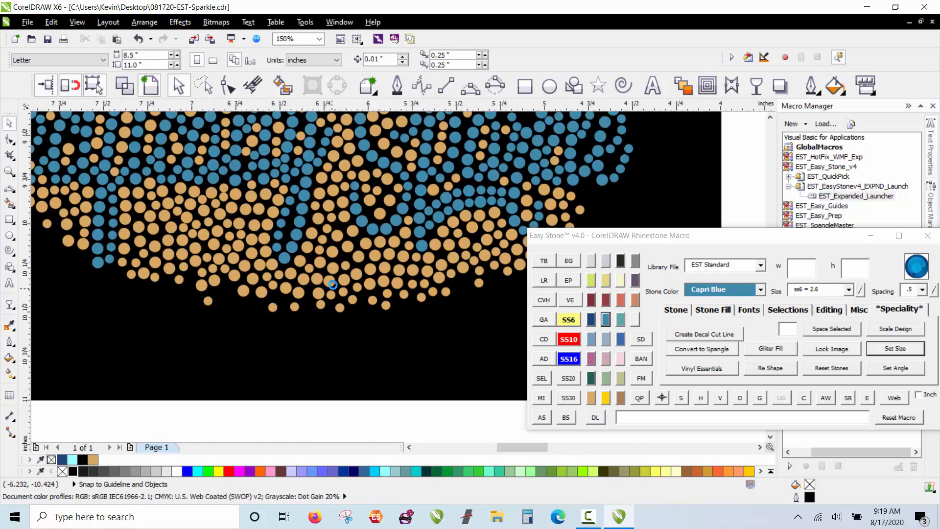
left_click(341, 254)
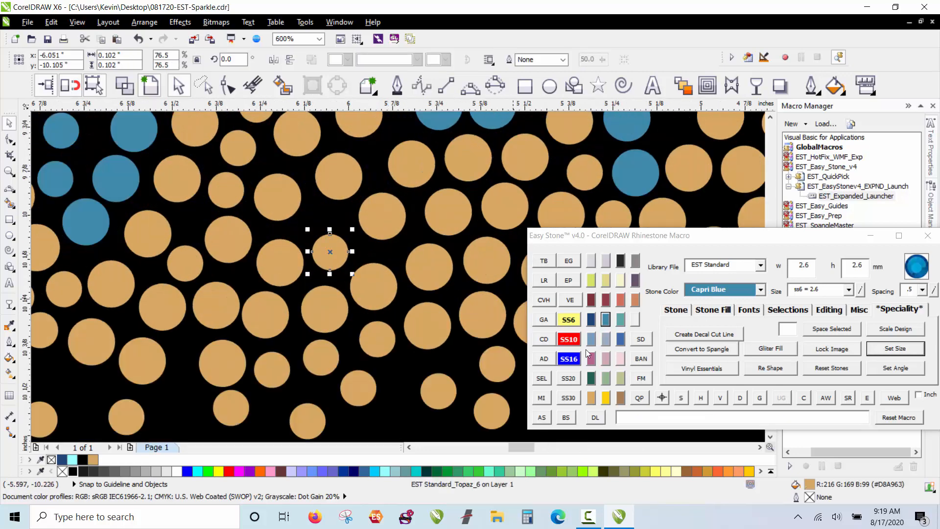
scroll(338, 254, "up", 3)
left_click_drag(339, 254, 347, 238)
Step: Place a copy of an ss6 Topaz stone in a gap between the lettering stones near the start of Specifically
scroll(347, 237, "down", 6)
scroll(220, 181, "up", 4)
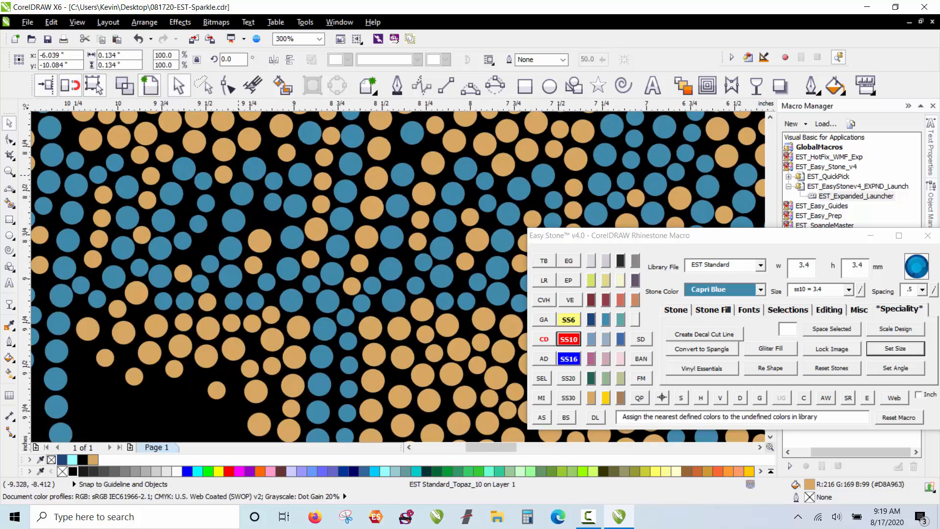
left_click_drag(378, 314, 162, 266)
right_click(272, 228)
scroll(158, 277, "up", 1)
scroll(162, 265, "down", 2)
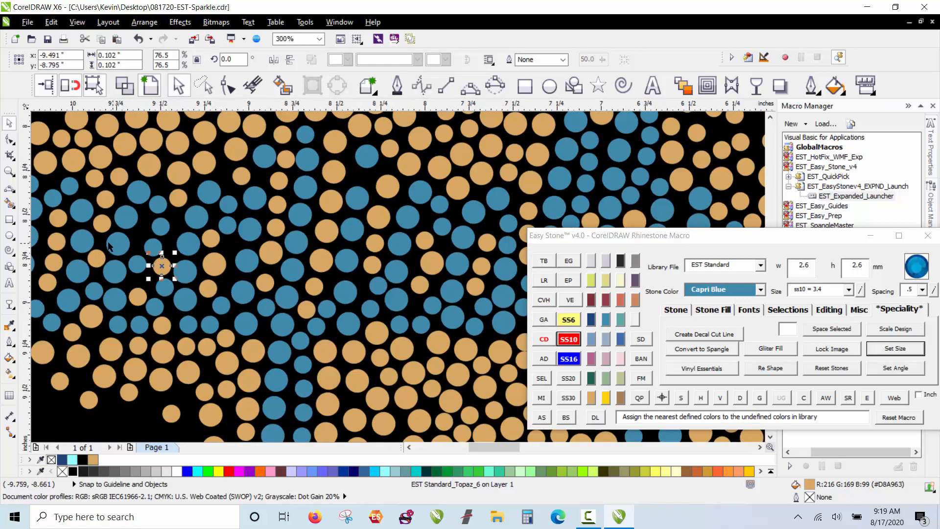
Step: Nudge an ss6 Capri Blue lettering stone aside and add two ss6 Topaz copies in the gaps next to it
scroll(109, 245, "up", 1)
scroll(198, 235, "down", 2)
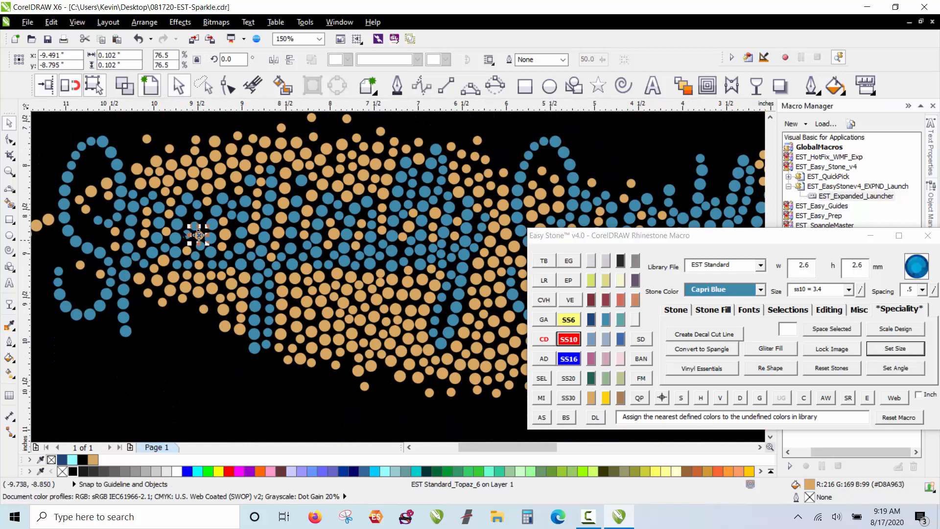
scroll(185, 234, "up", 2)
scroll(199, 227, "up", 1)
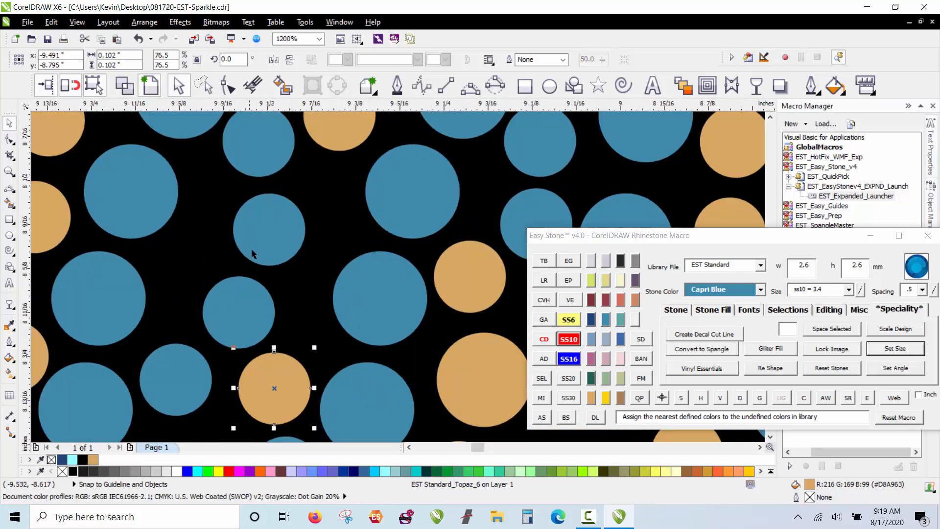
left_click_drag(256, 242, 263, 241)
left_click_drag(469, 276, 180, 280)
key("space")
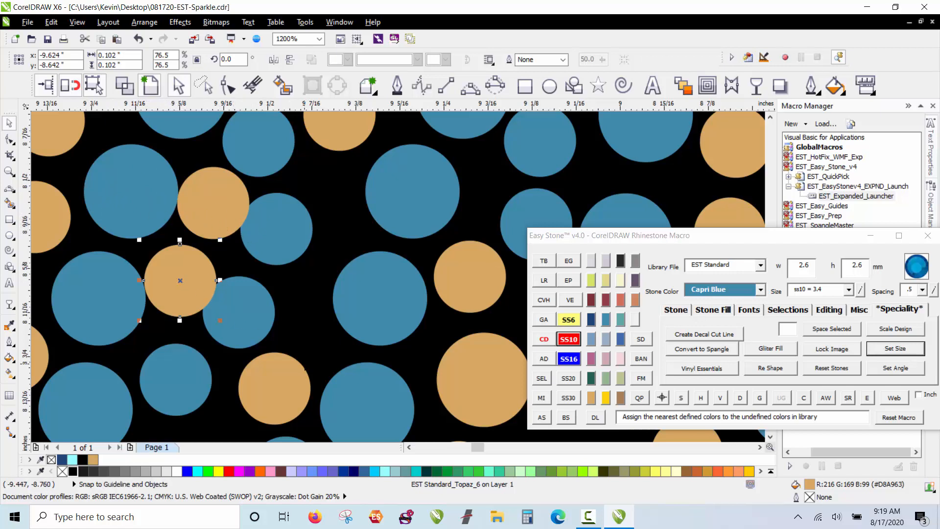
scroll(245, 192, "down", 2)
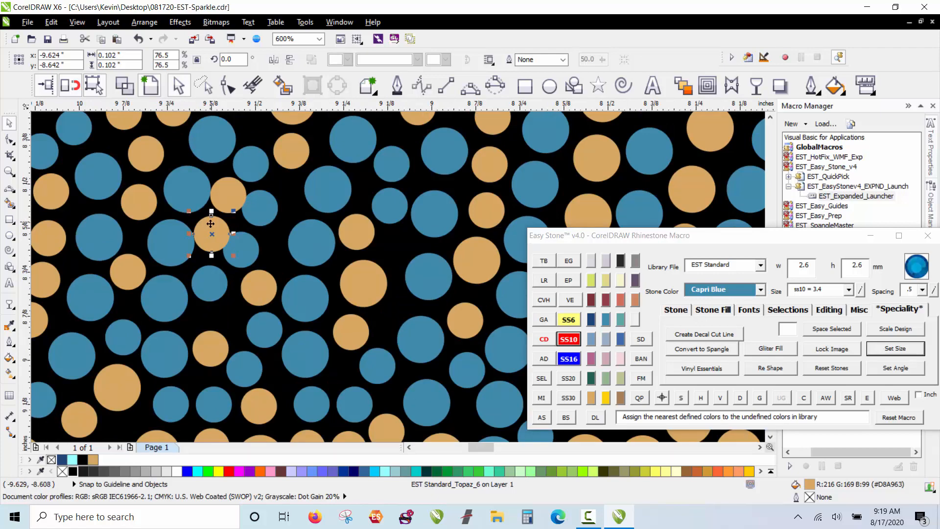
Step: Select the Capri Blue and Topaz design together with its black weed box and place a copy beside the original
scroll(212, 241, "down", 4)
left_click(187, 297)
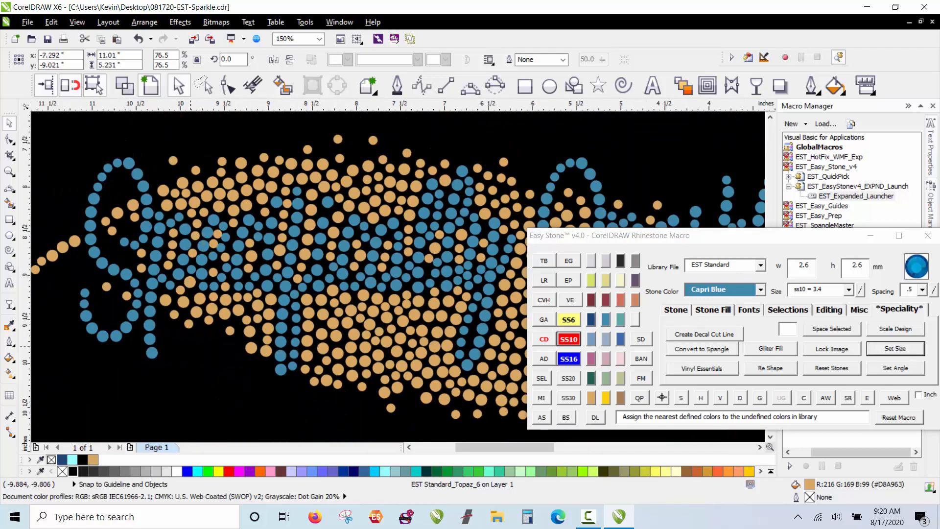
scroll(419, 276, "down", 2)
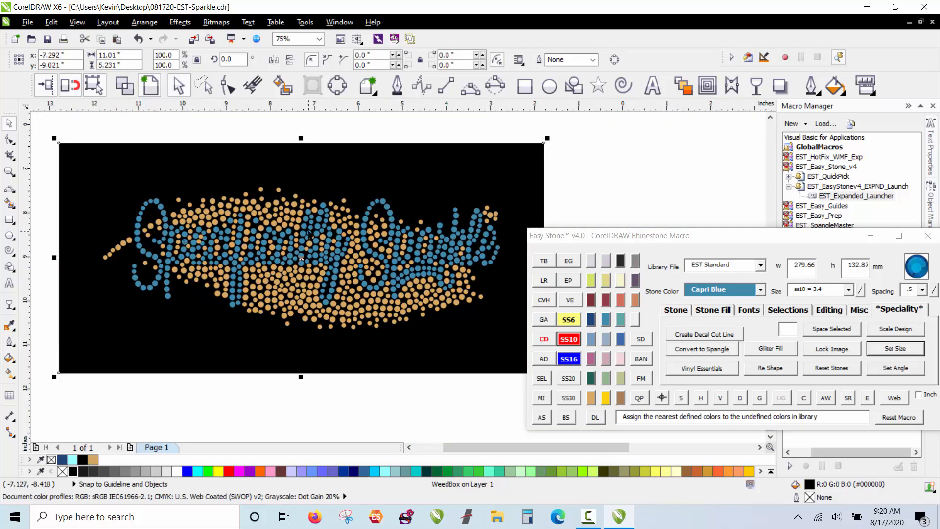
scroll(310, 236, "down", 1)
left_click(143, 163)
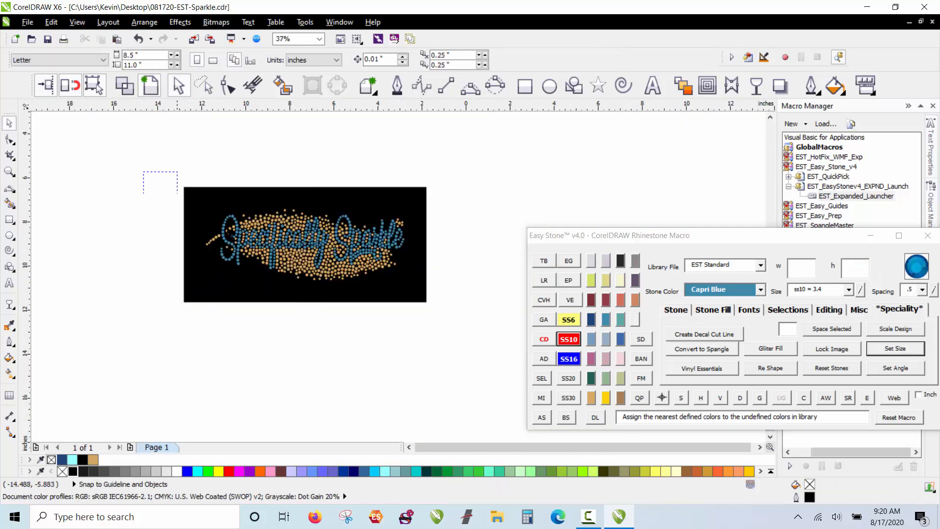
left_click_drag(469, 329, 471, 331)
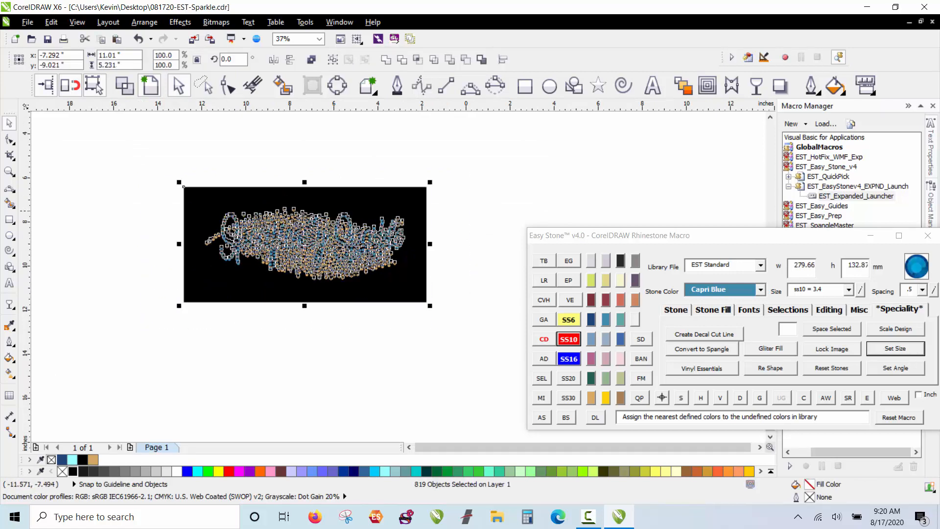
left_click_drag(207, 210, 472, 210)
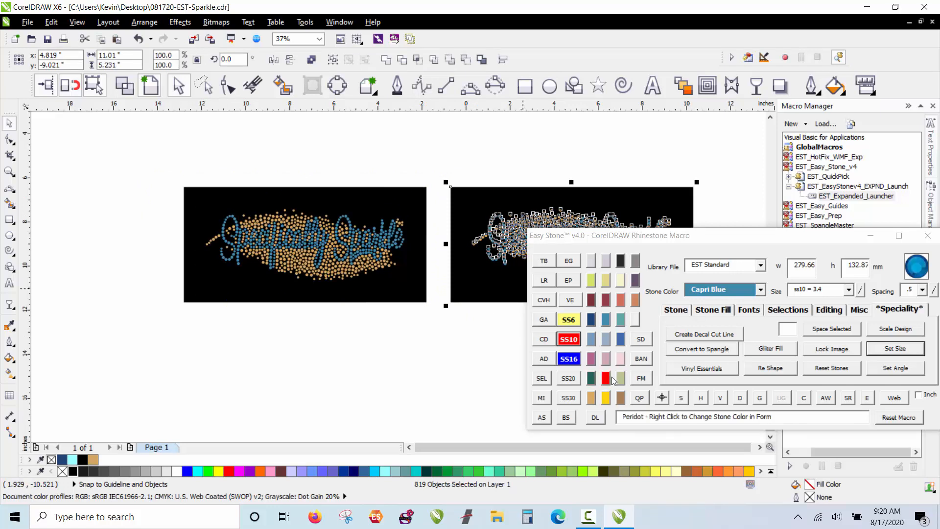
Step: Create a Quick Proof of the copied design, change its gray background box to black, and deselect
left_click(637, 397)
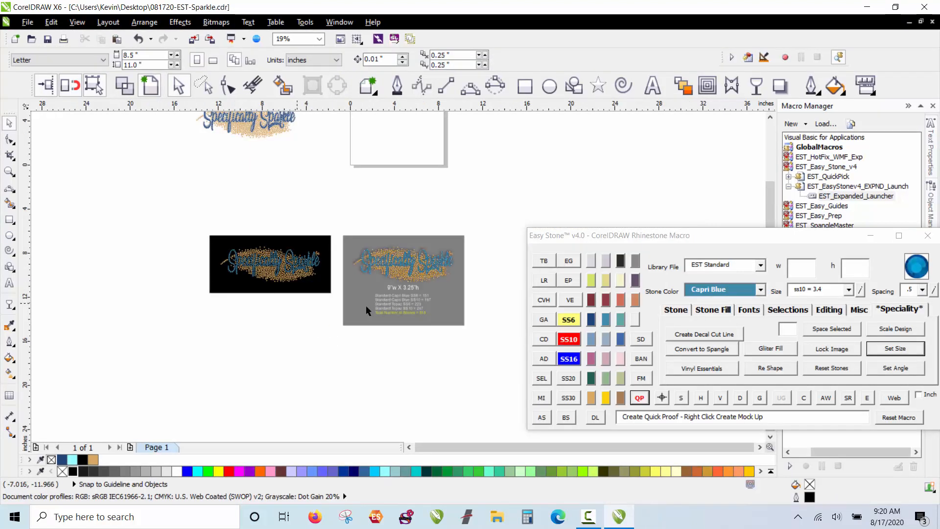
scroll(450, 287, "up", 2)
left_click(450, 287)
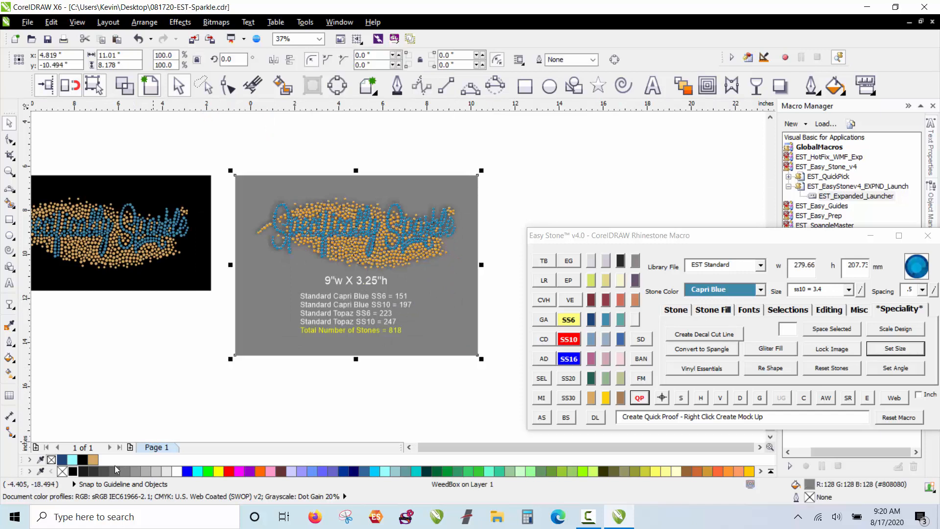
left_click(82, 459)
key("Escape")
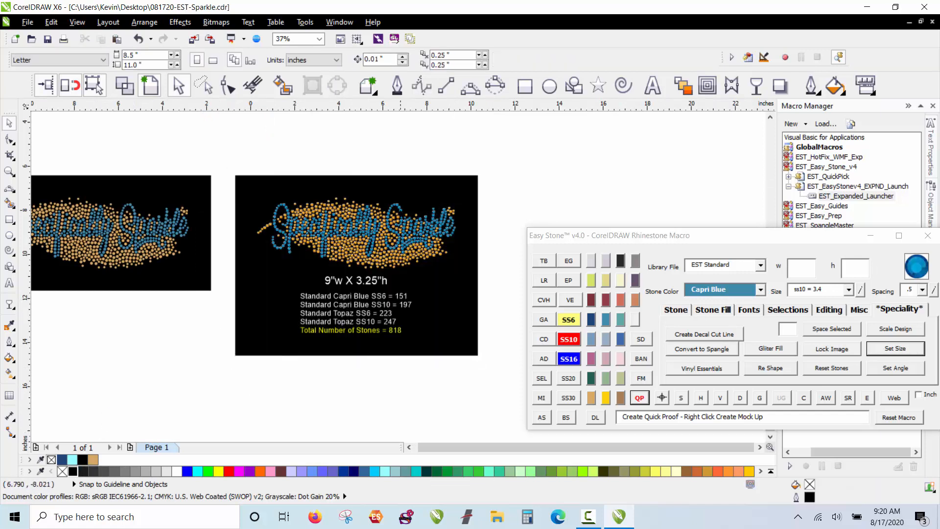
scroll(400, 212, "up", 2)
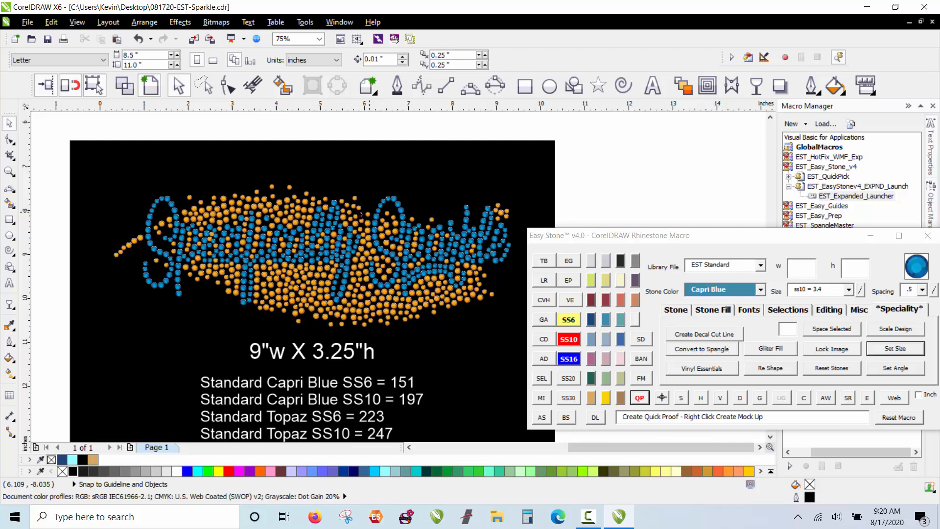
scroll(277, 168, "down", 1)
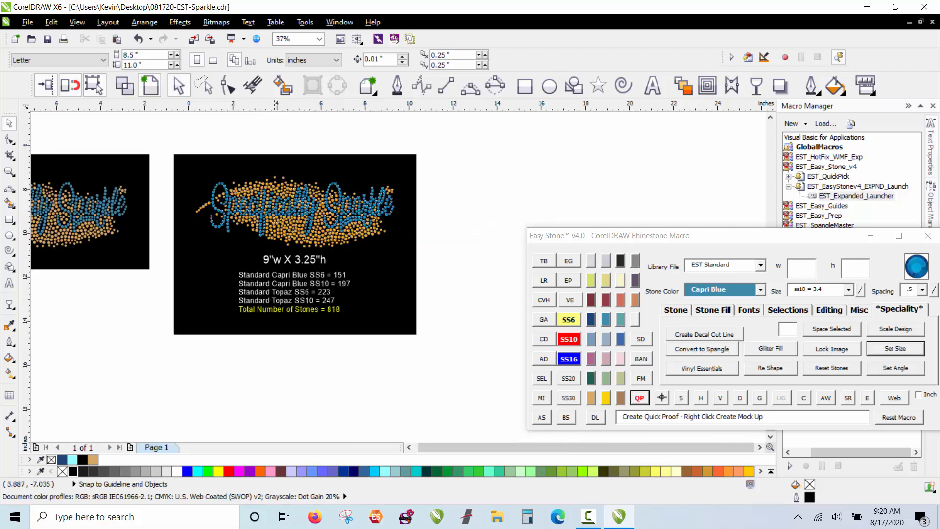